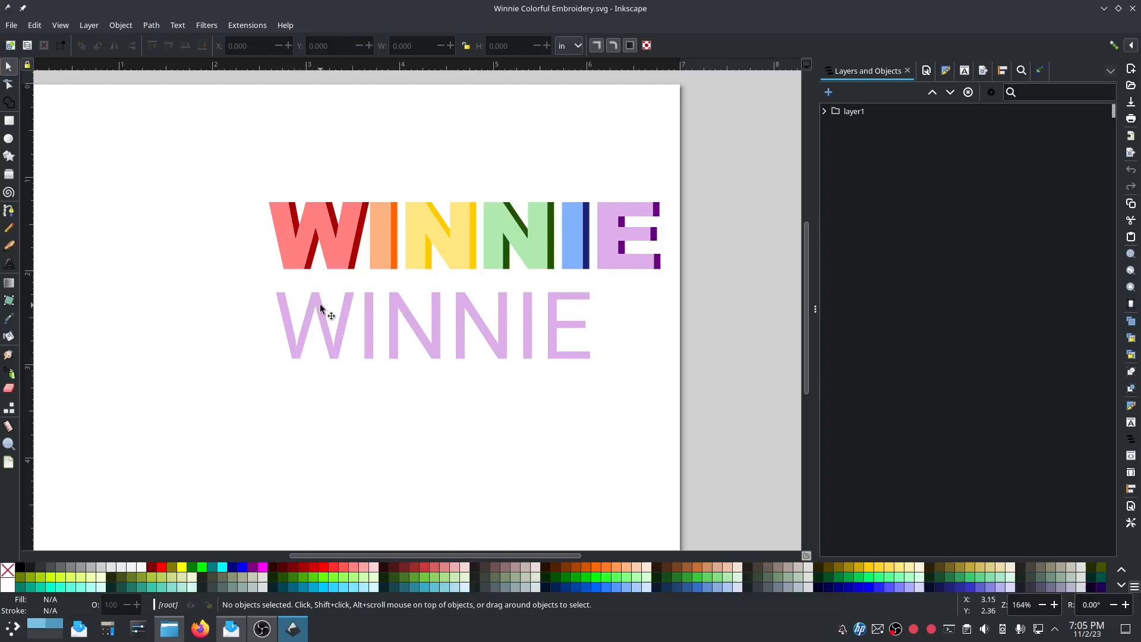
- Delete the thin lilac WINNIE text and move the remaining colorful lettering to X 1.025 in, Y 1.722 in
left_click(324, 330)
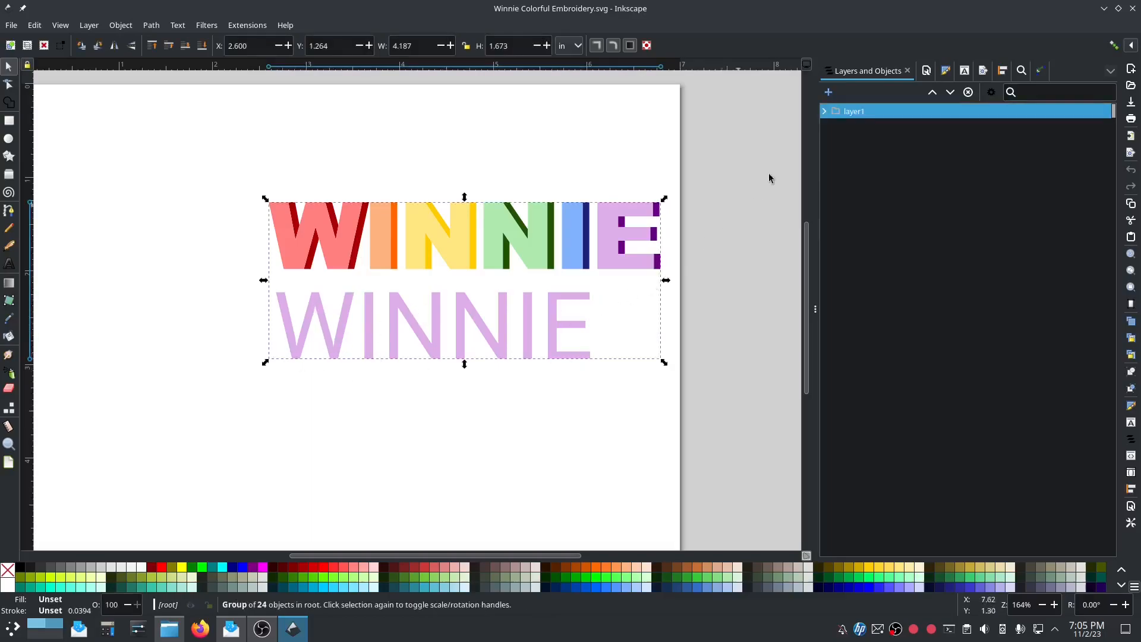
left_click(824, 111)
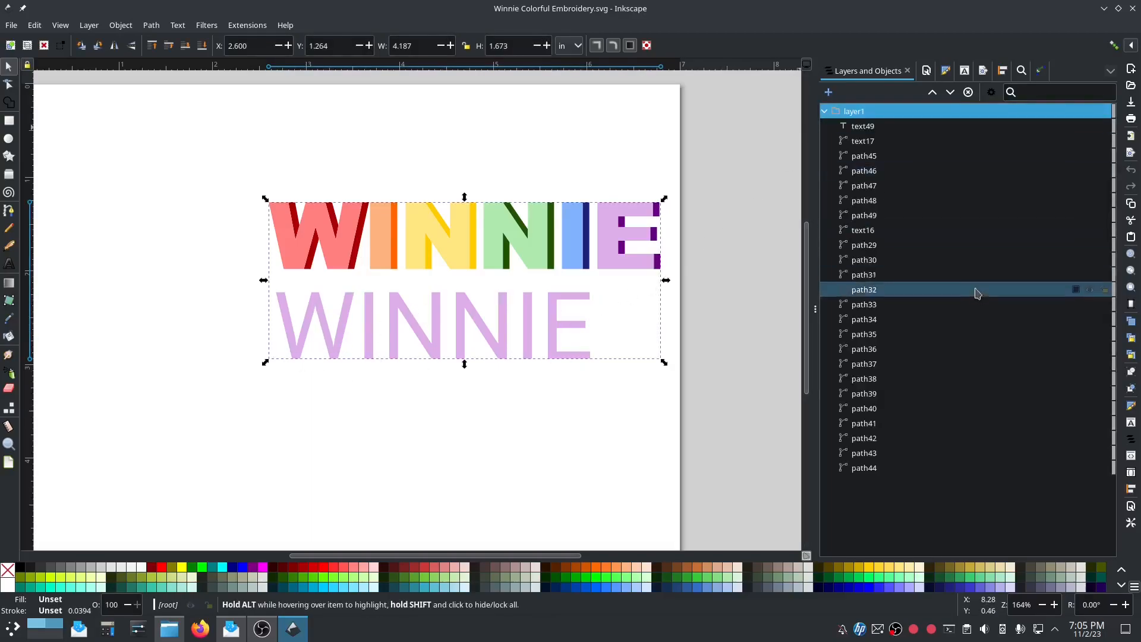
left_click(514, 332, "ctrl")
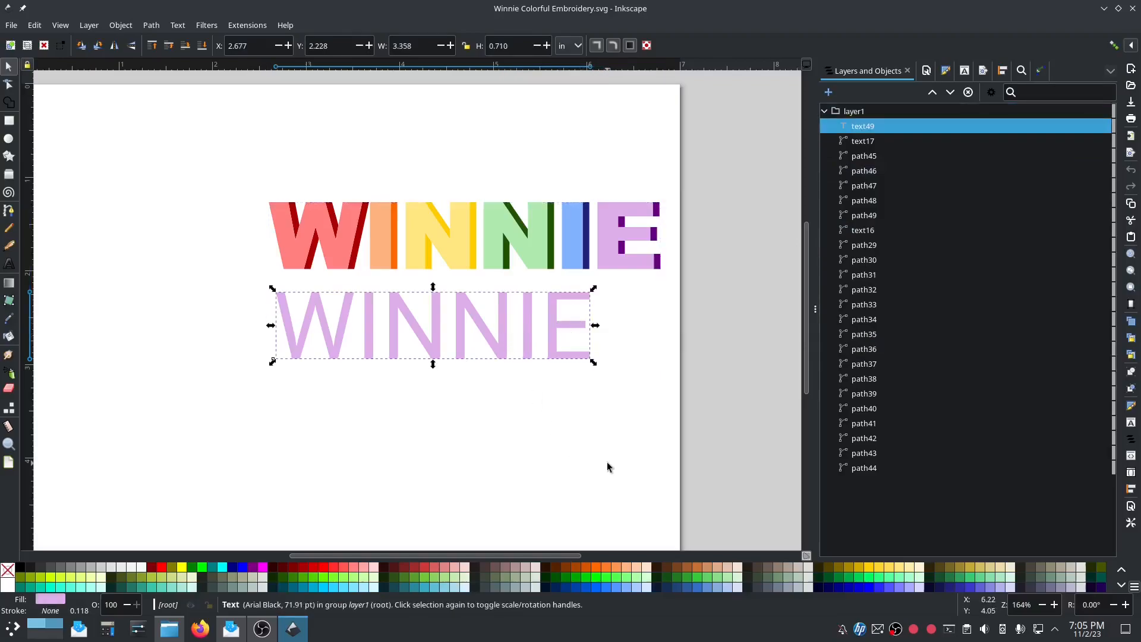
key("Delete")
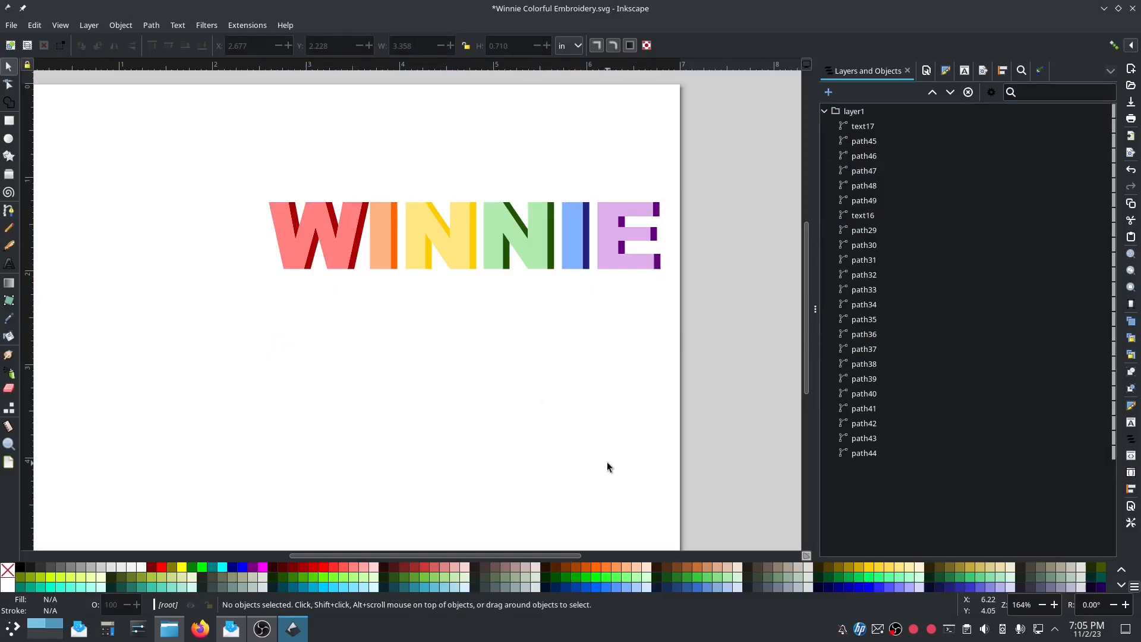
left_click_drag(706, 298, 212, 173)
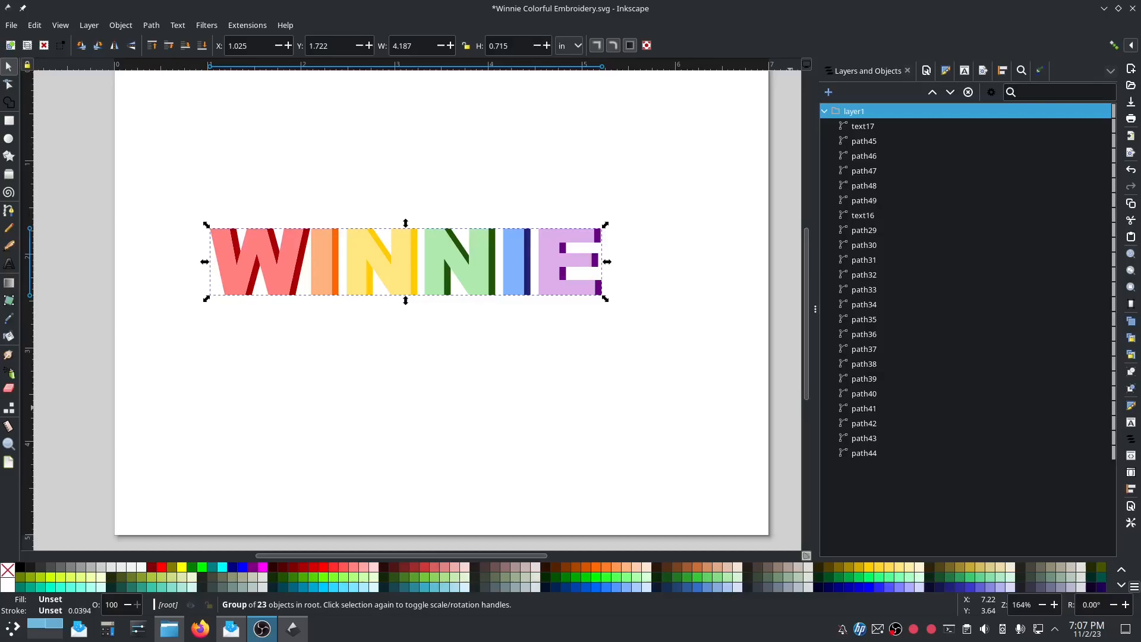
- Switch to the Dolphin file manager and open Winnie Colorful Embroidery.svg in Kate
left_click(1103, 8)
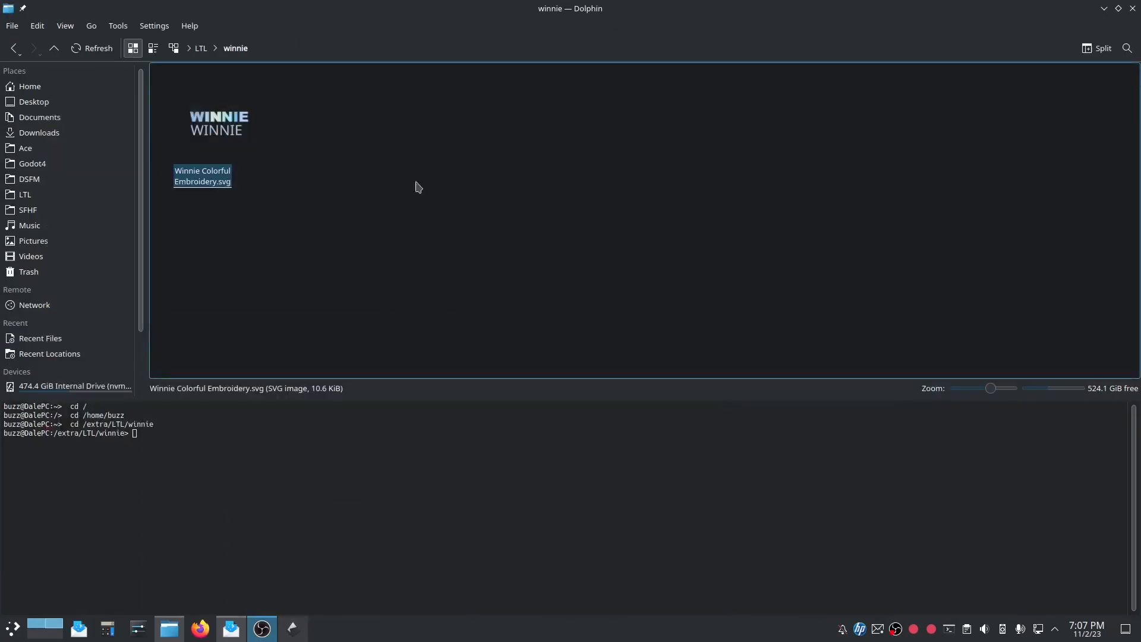
left_click(328, 230)
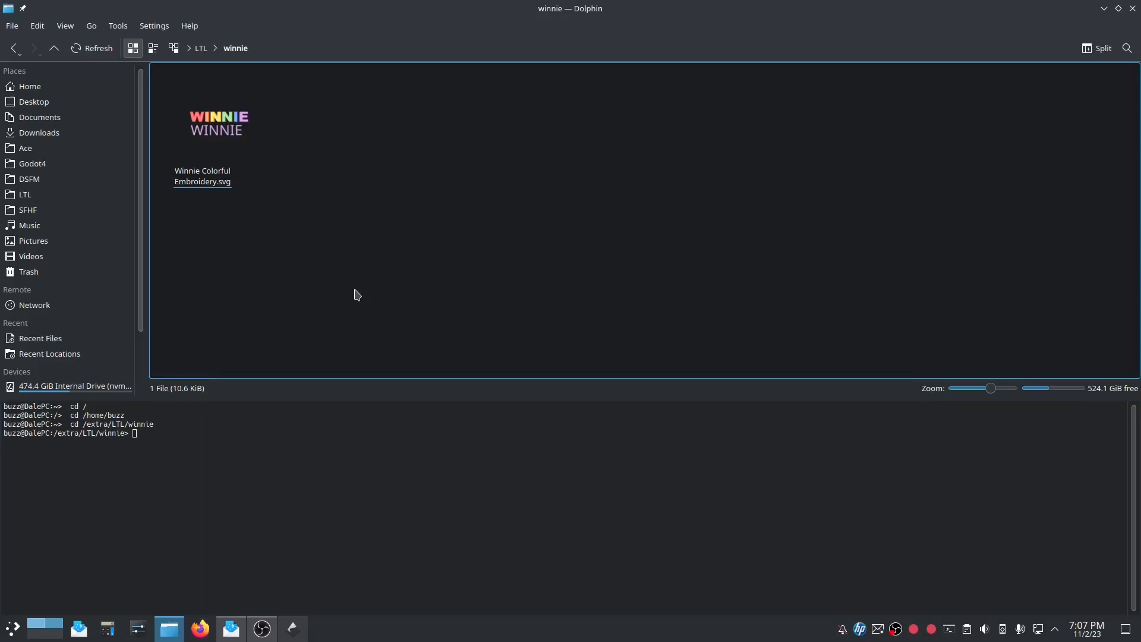
right_click(210, 169)
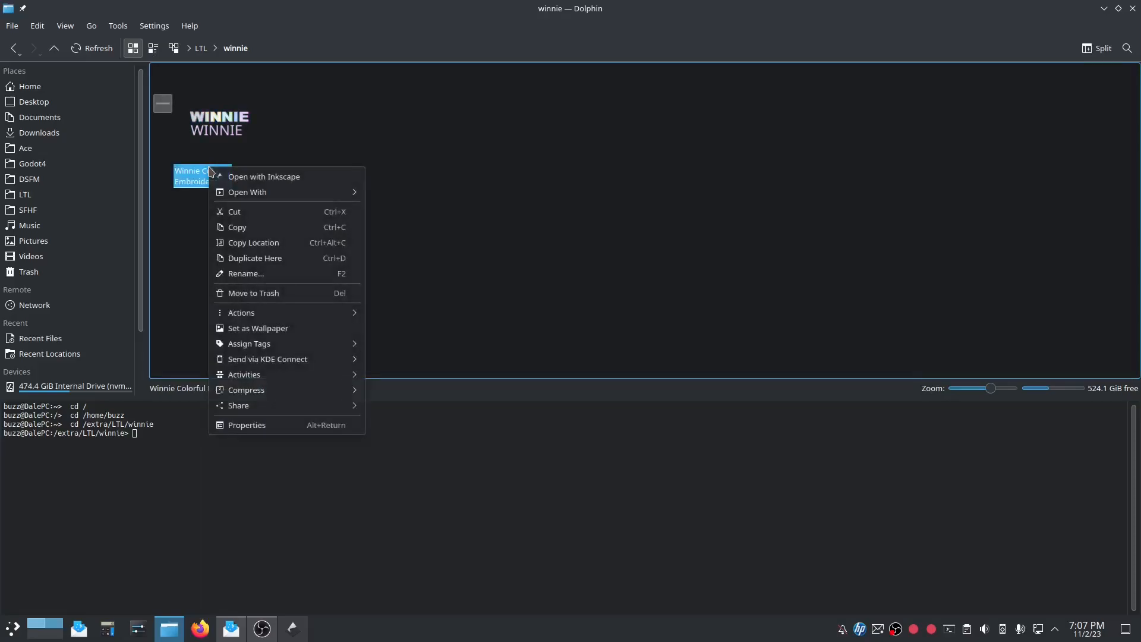
mouse_move(246, 193)
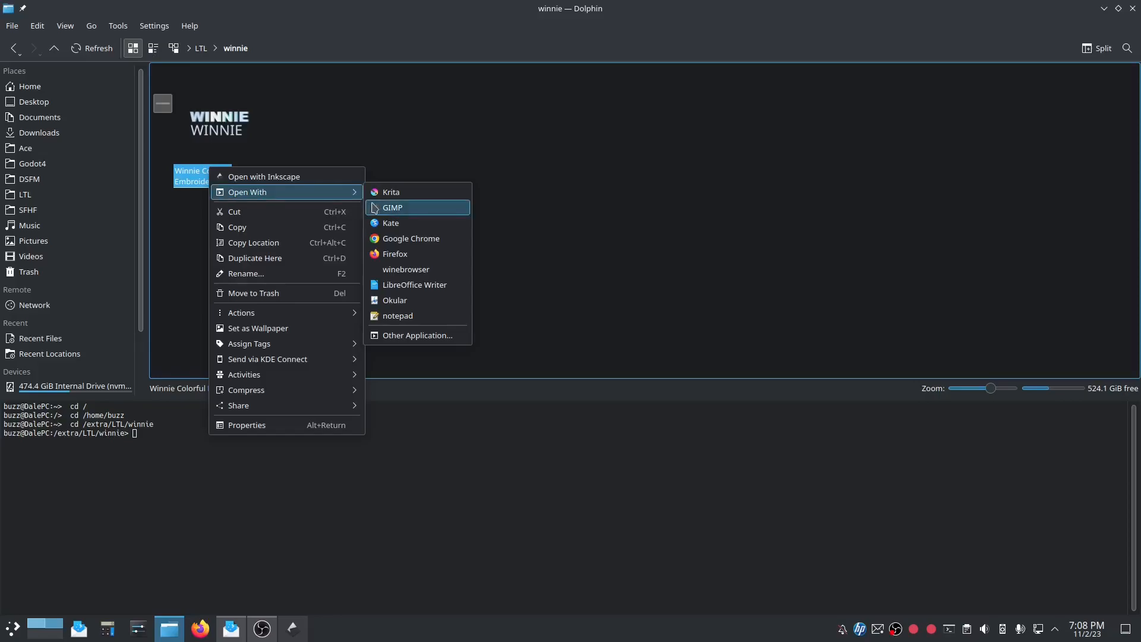
left_click(403, 229)
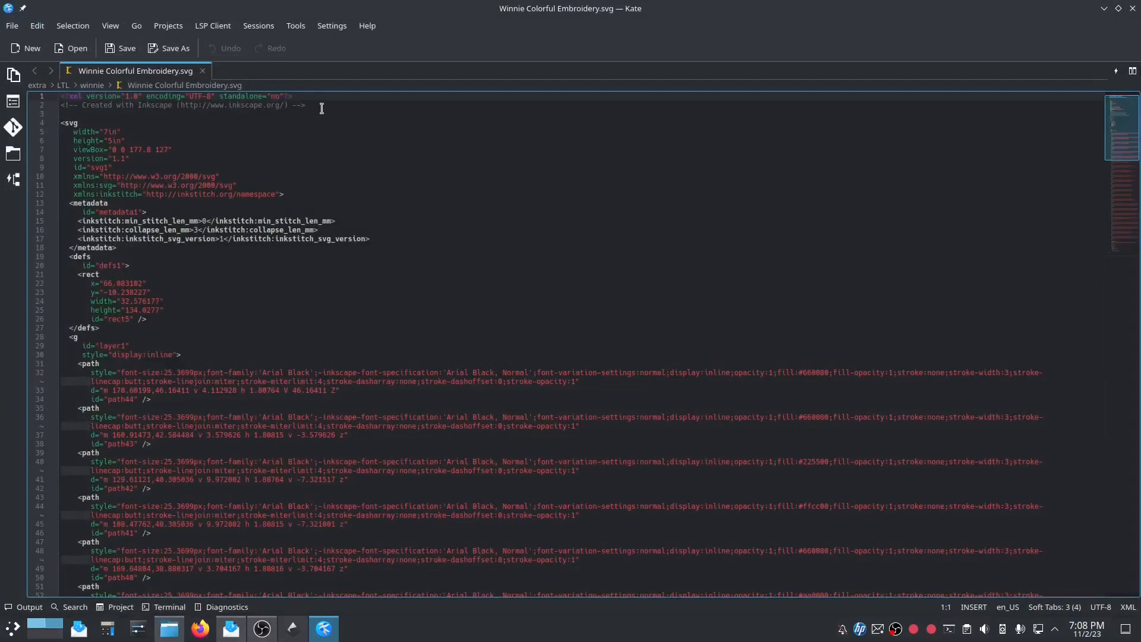
- Try inserting the letter d in the Inkscape comment on line 2 and remove it again
left_click(161, 105)
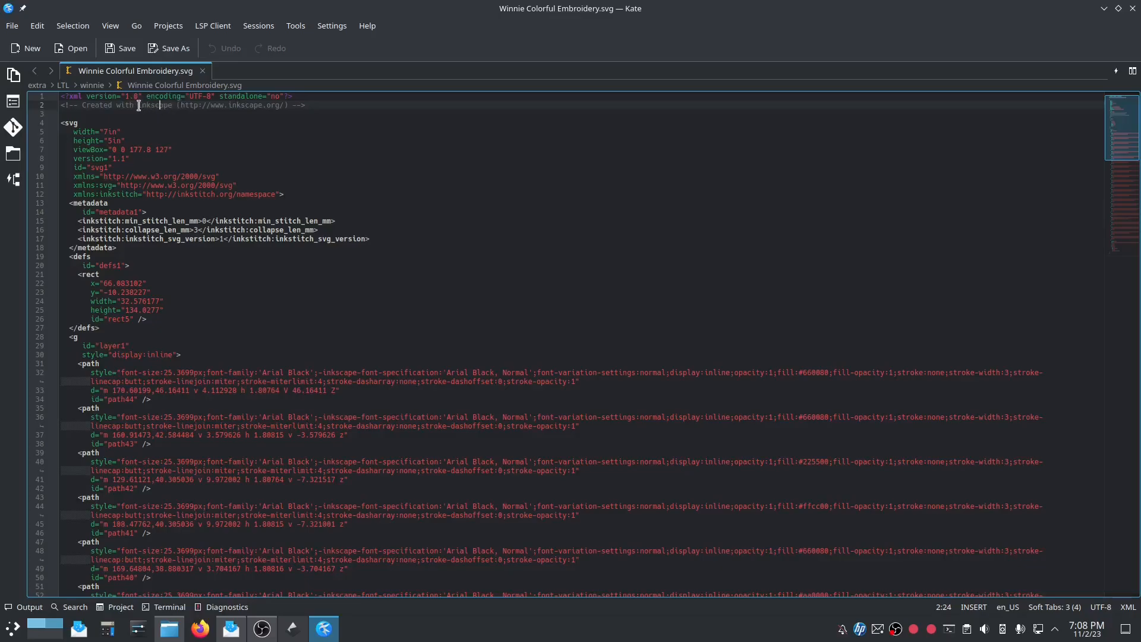
type("d")
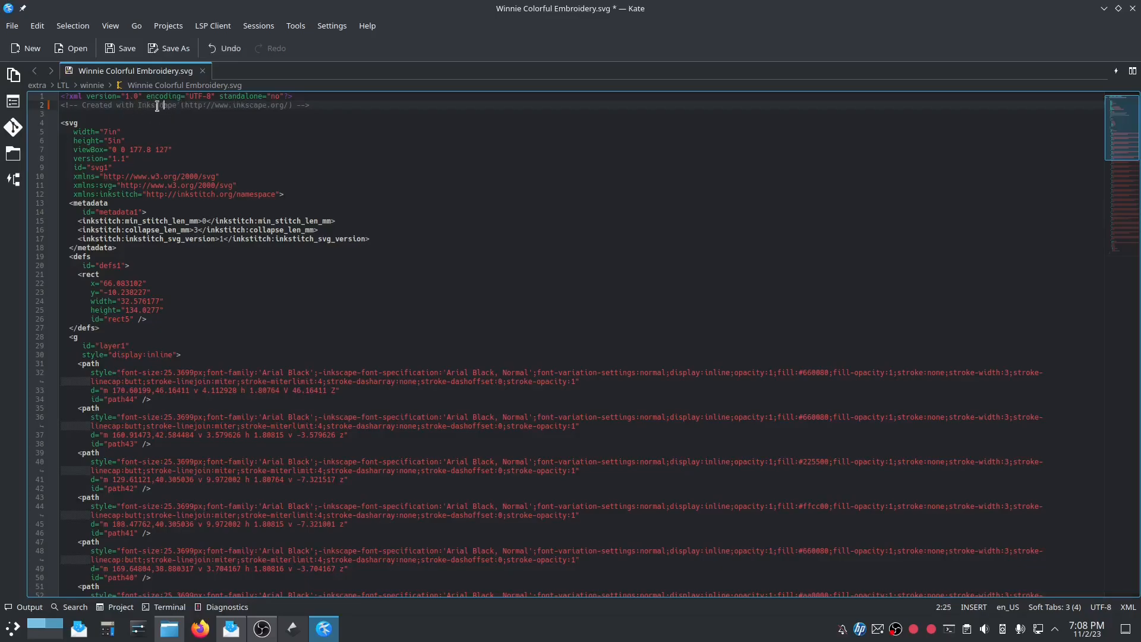
key("BackSpace")
- Look through the path definitions in the SVG code, from the header to the letter fills
scroll(334, 228, "down", 1)
scroll(333, 228, "down", 16)
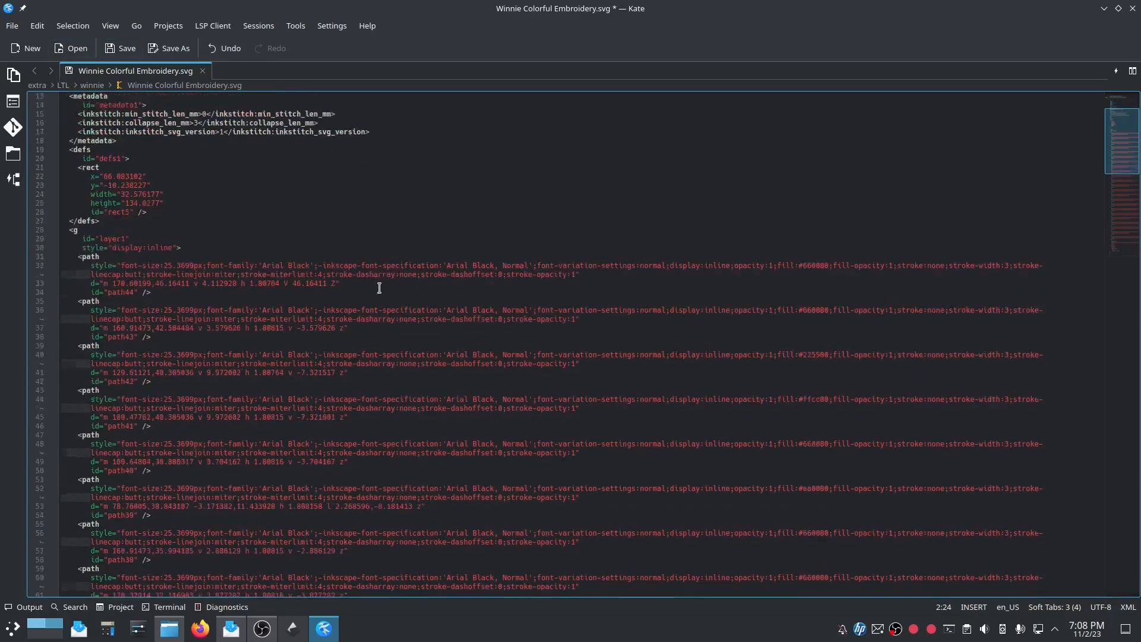
scroll(382, 294, "down", 4)
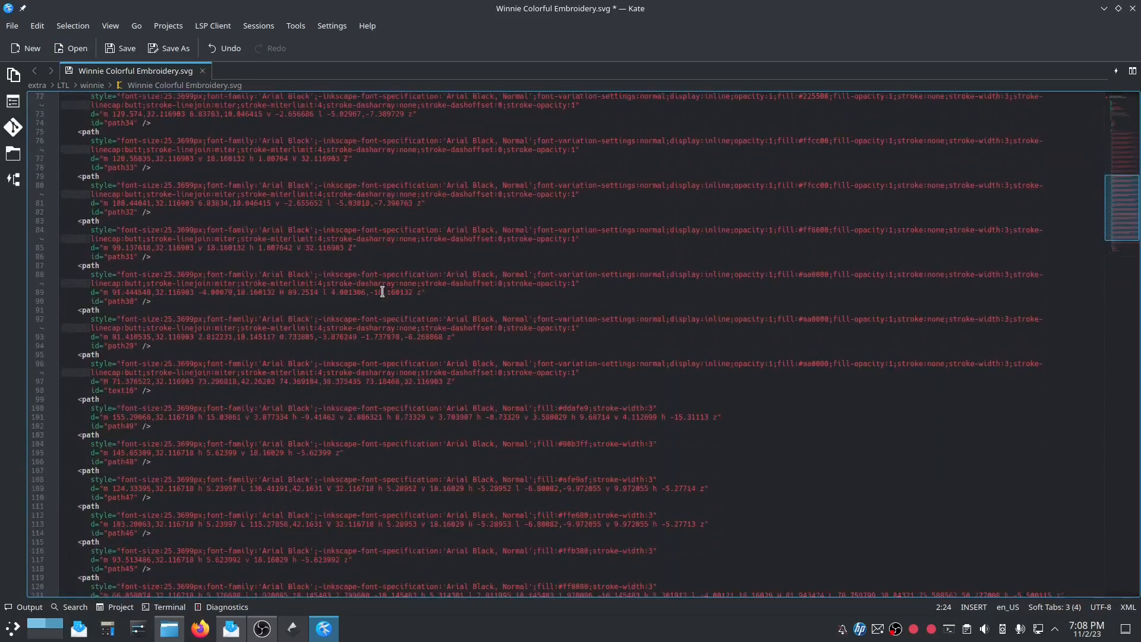
scroll(383, 303, "up", 20)
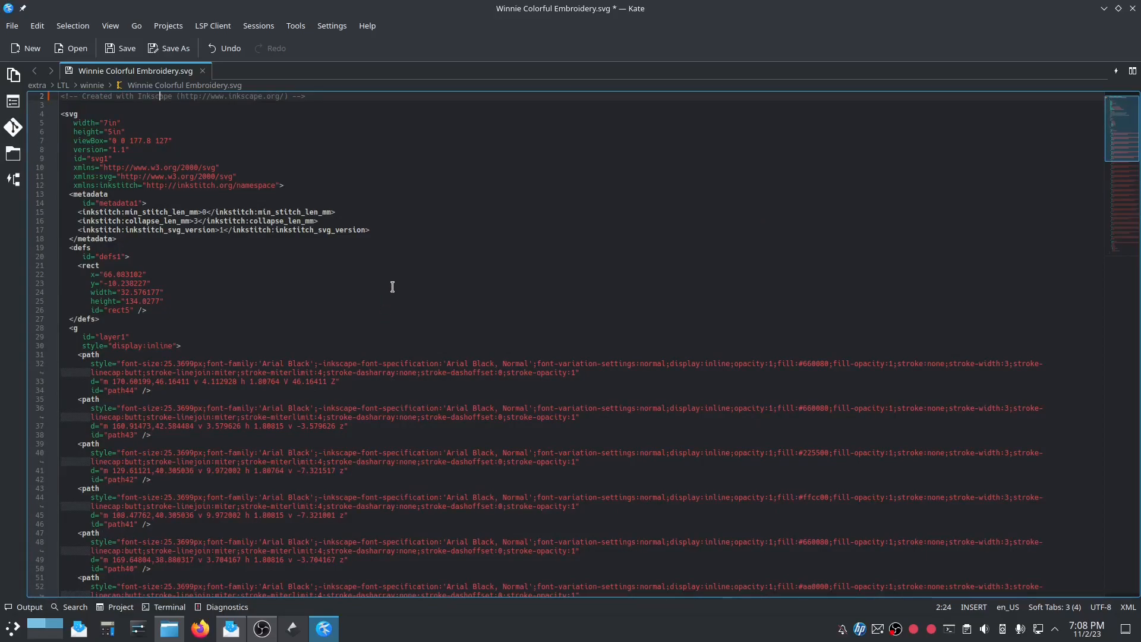
- Close the SVG code without saving the changes and leave the file manager to return to Inkscape
left_click(1132, 8)
left_click(641, 337)
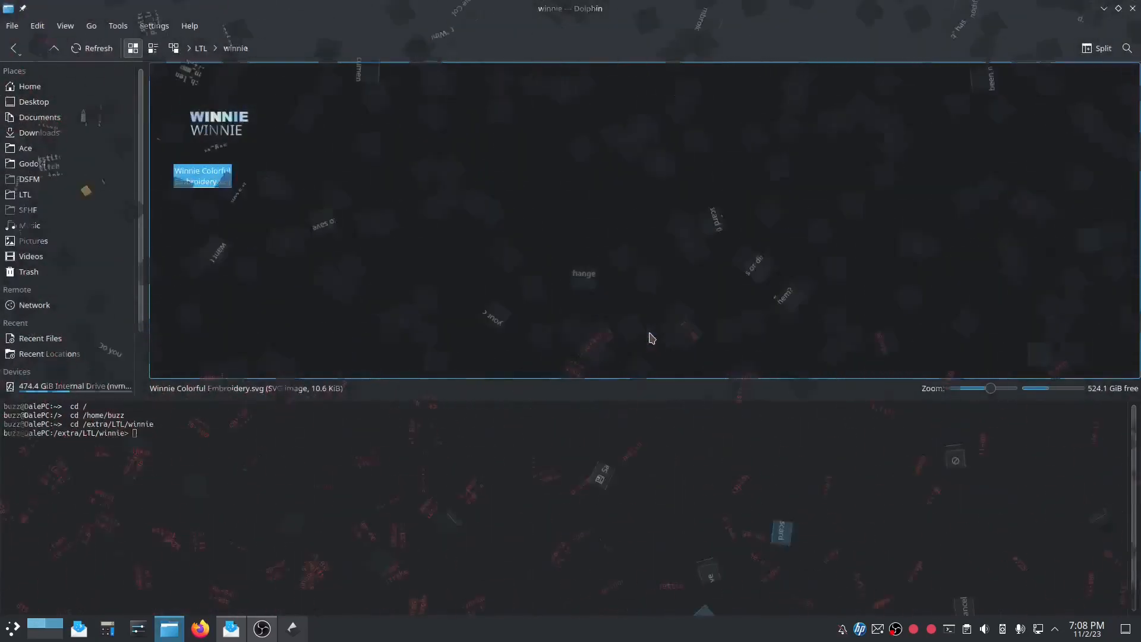
left_click(594, 273)
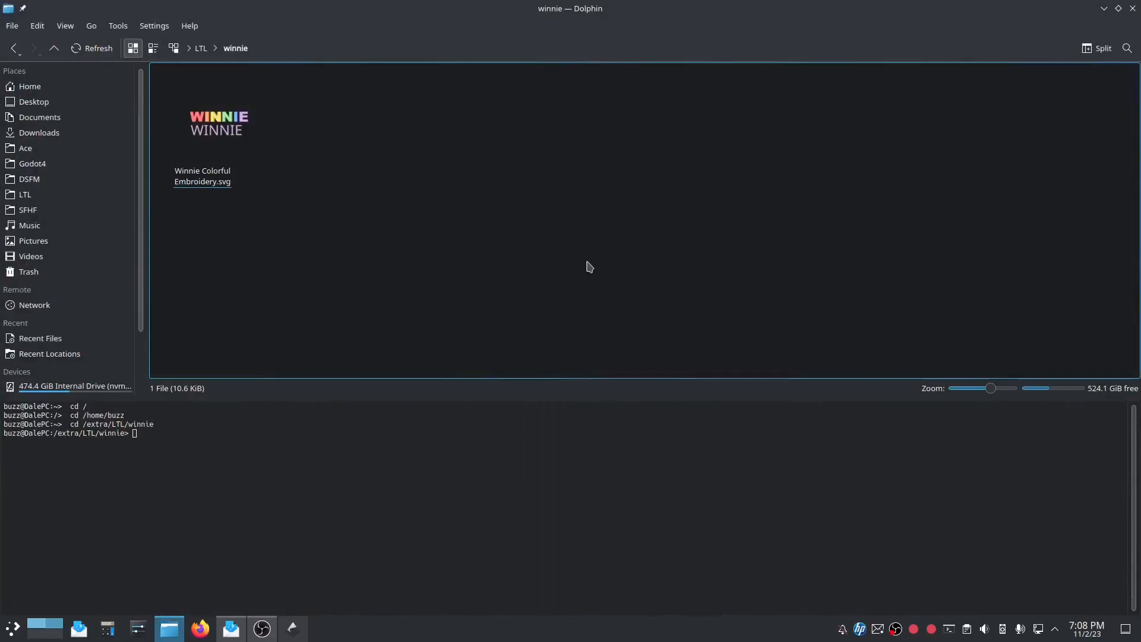
left_click(1132, 9)
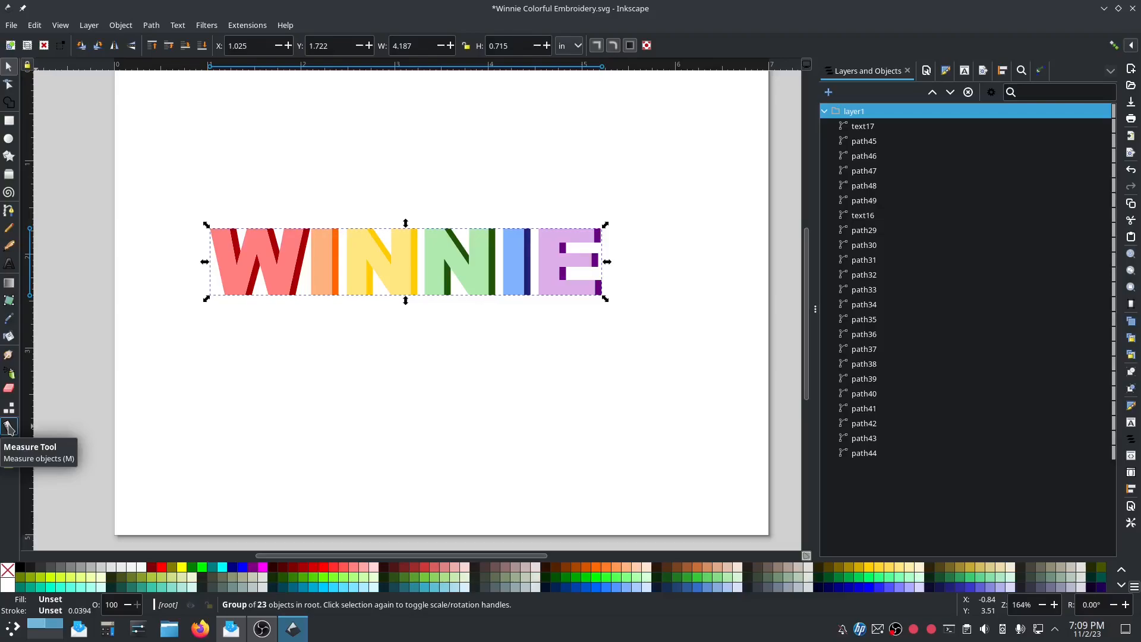
- Measure the width of the first slanted stroke of the light red W
left_click(9, 428)
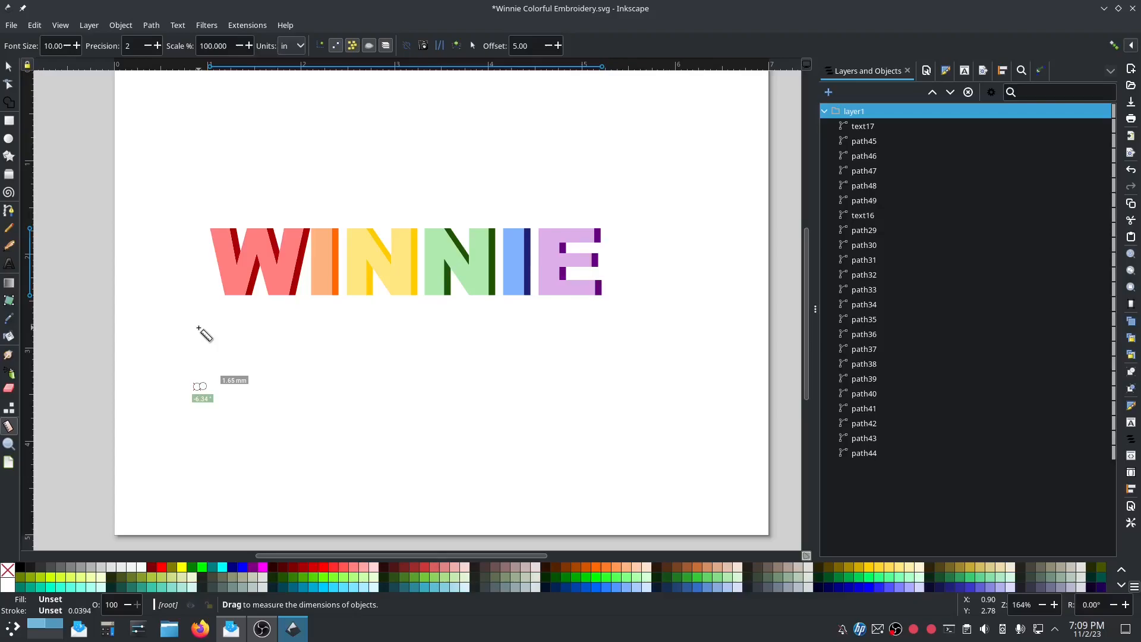
scroll(232, 274, "up", 3)
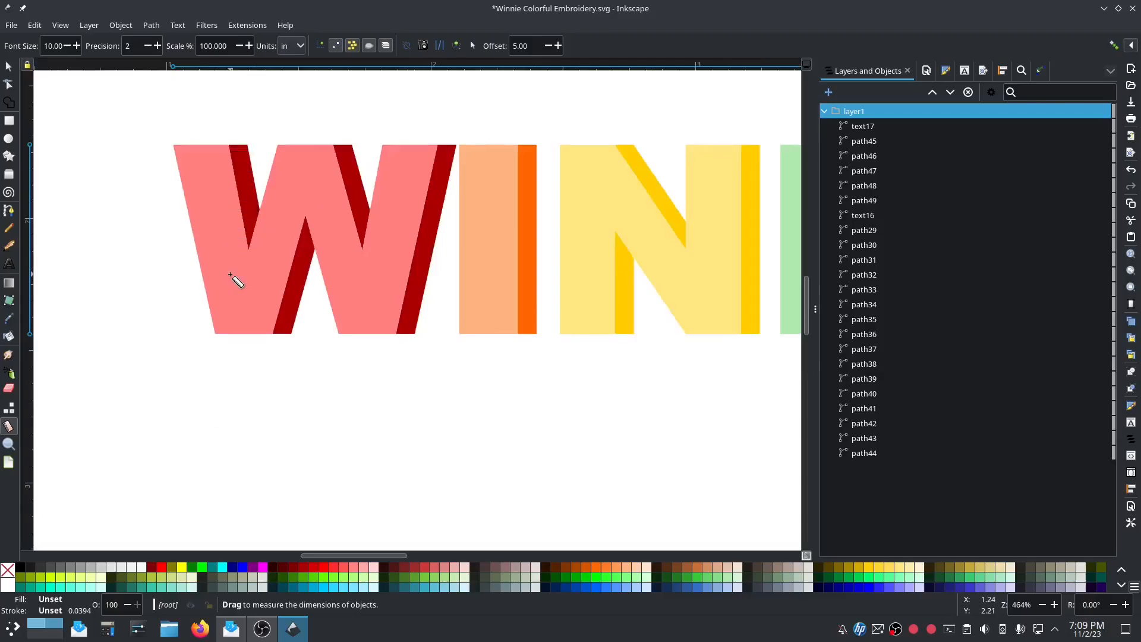
left_click_drag(187, 216, 240, 207)
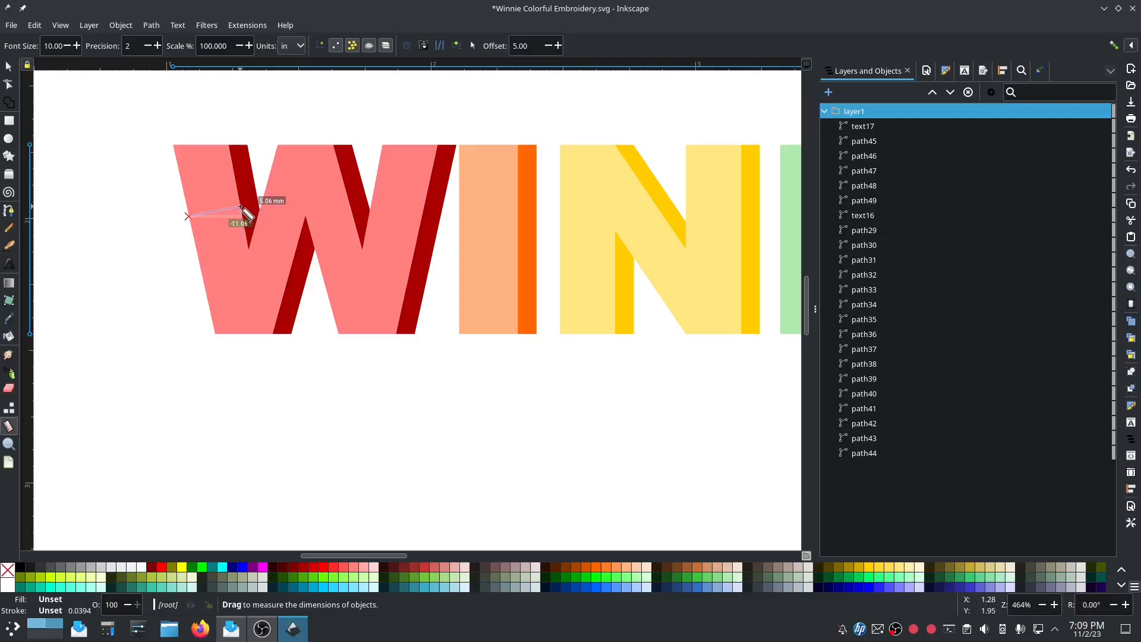
left_click_drag(241, 206, 240, 207)
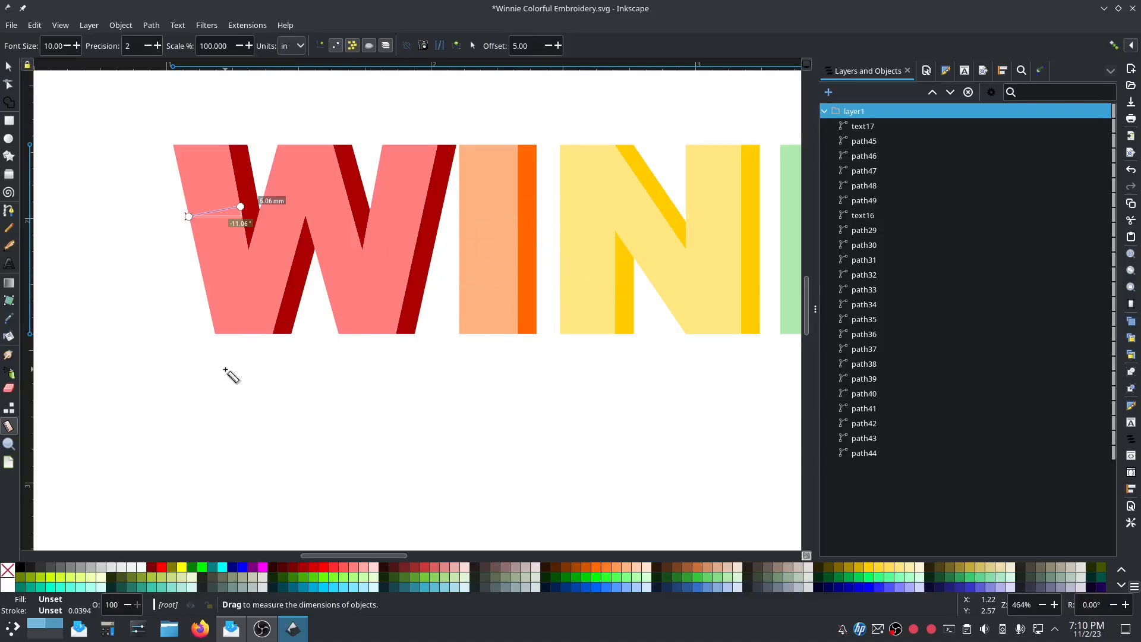
- Select only the light red face of the W and examine it alongside the whole word
left_click(8, 67)
left_click(273, 255, "ctrl")
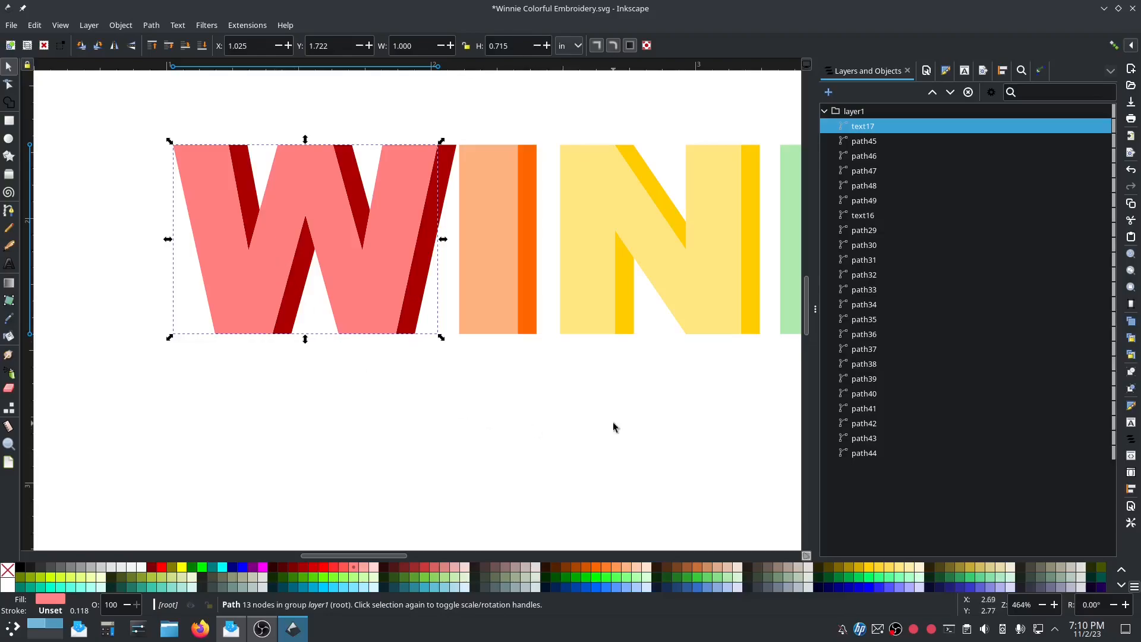
scroll(518, 391, "down", 2)
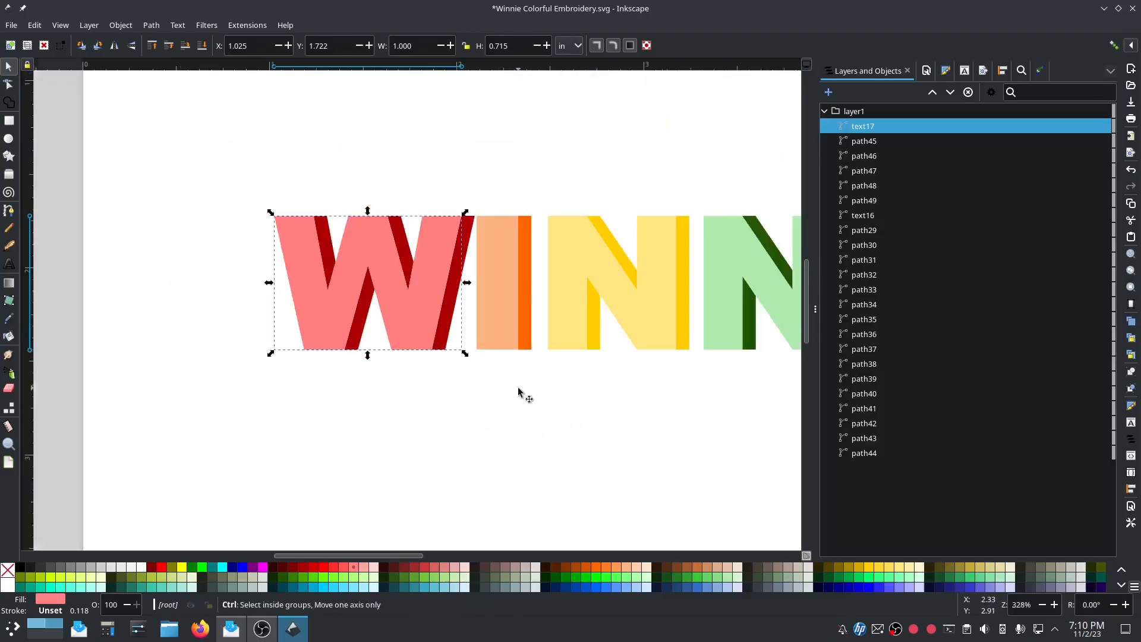
left_click_drag(517, 391, 379, 414)
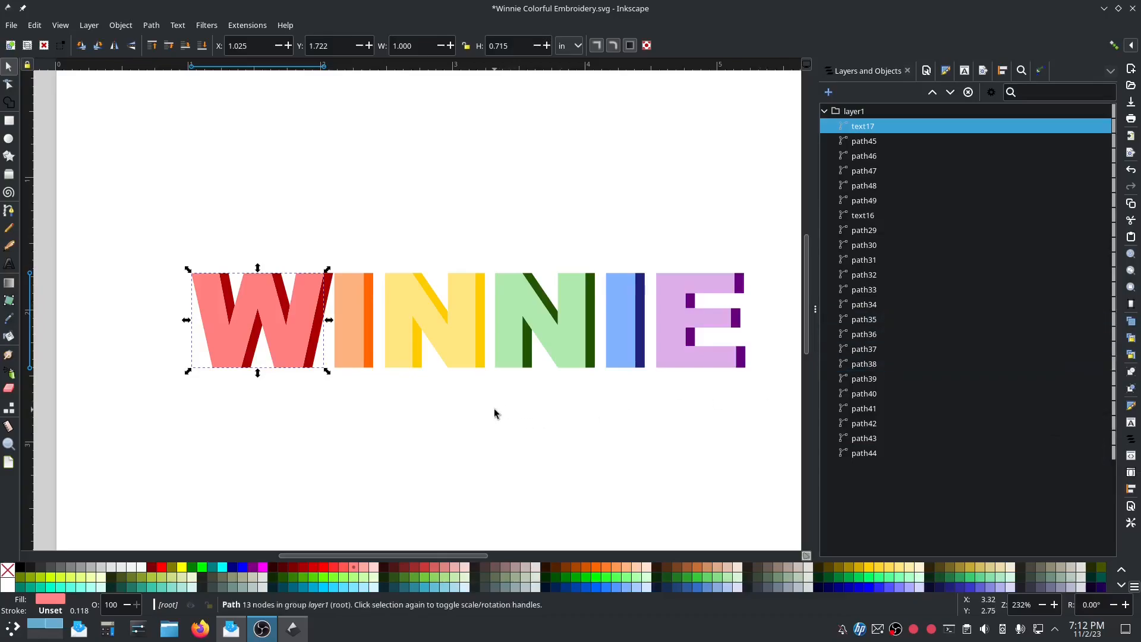
- Select the light orange I, yellow N and green N faces one at a time, and clear the selection
left_click(358, 328)
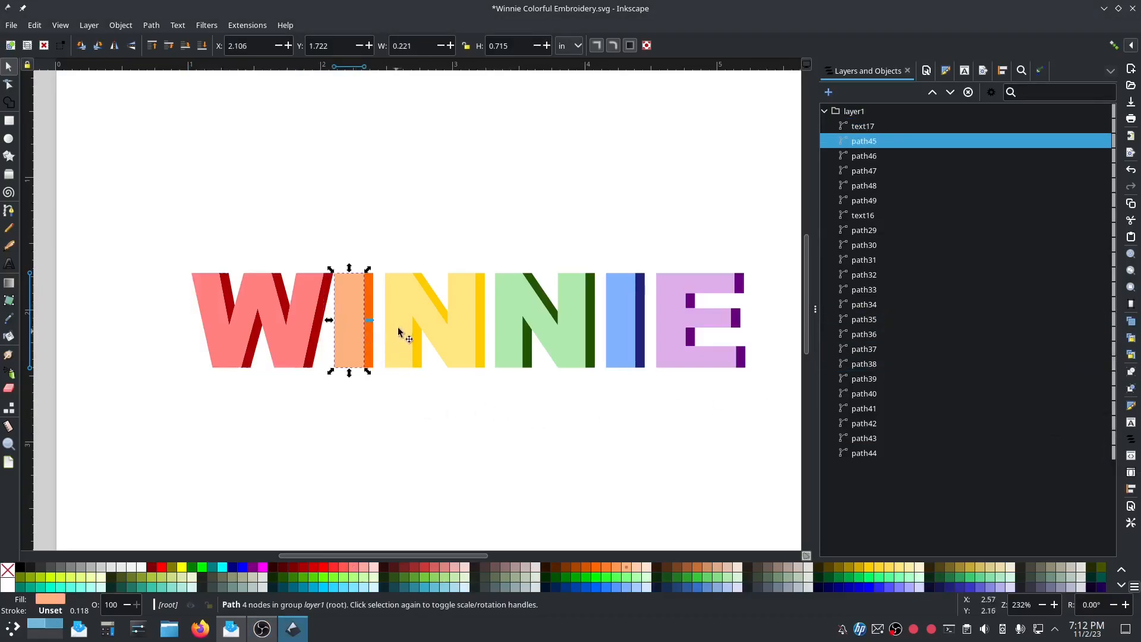
left_click(409, 324)
left_click(501, 315)
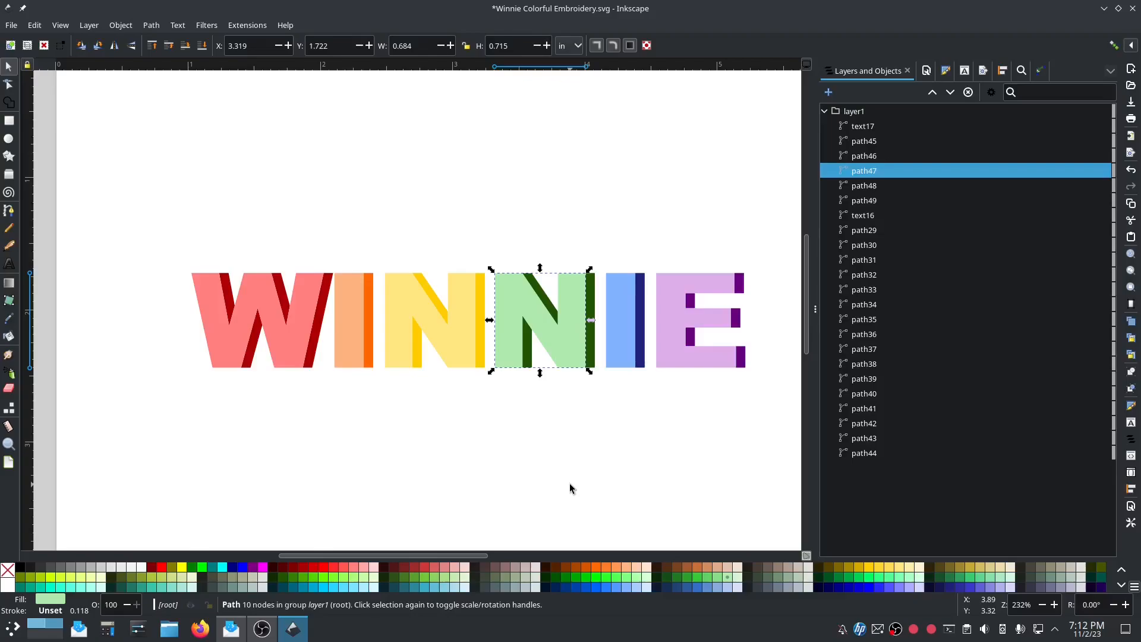
scroll(570, 476, "up", 5)
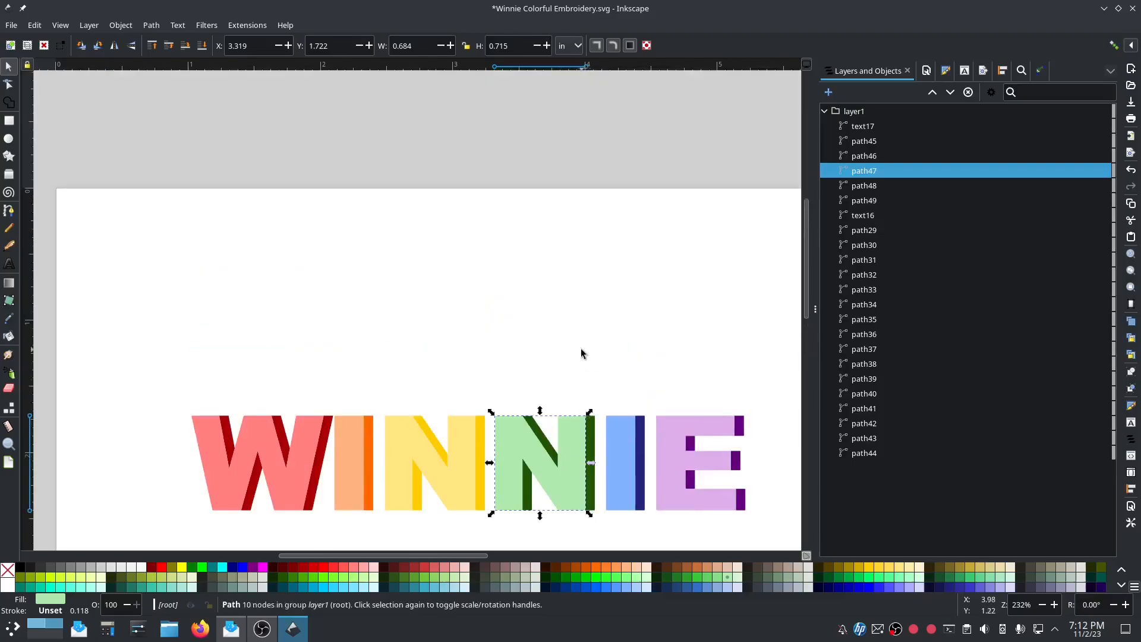
left_click(581, 355)
key("shift")
left_click(581, 354)
scroll(606, 369, "down", 3)
left_click(483, 472)
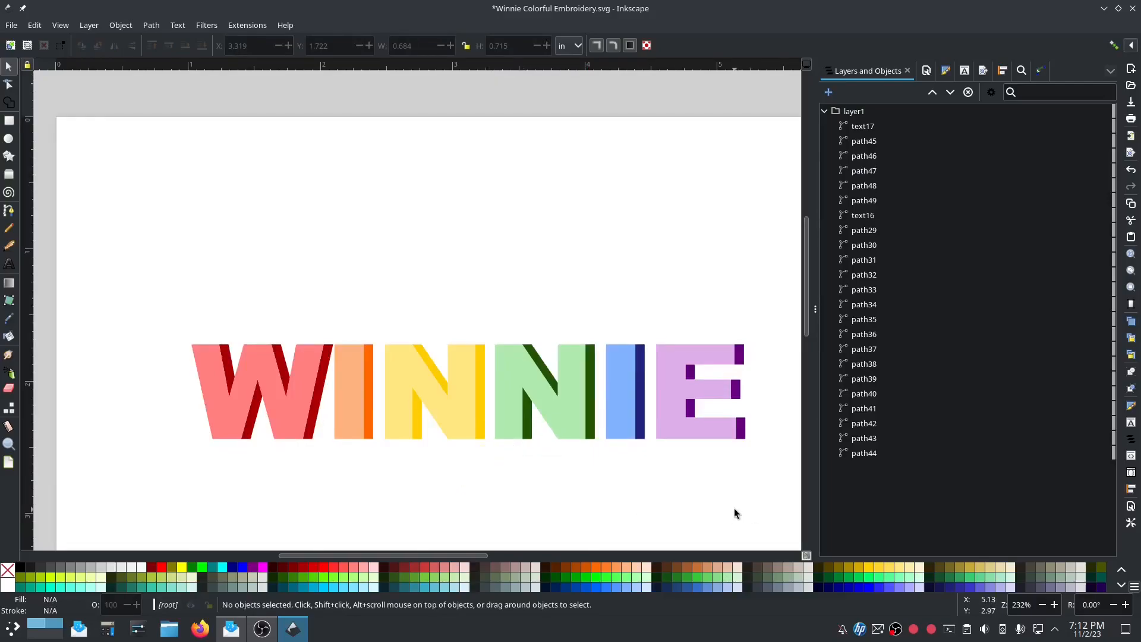
- Check each letter's light-colored face by selecting them one at a time from W to E, ending with the W selected
left_click(289, 389)
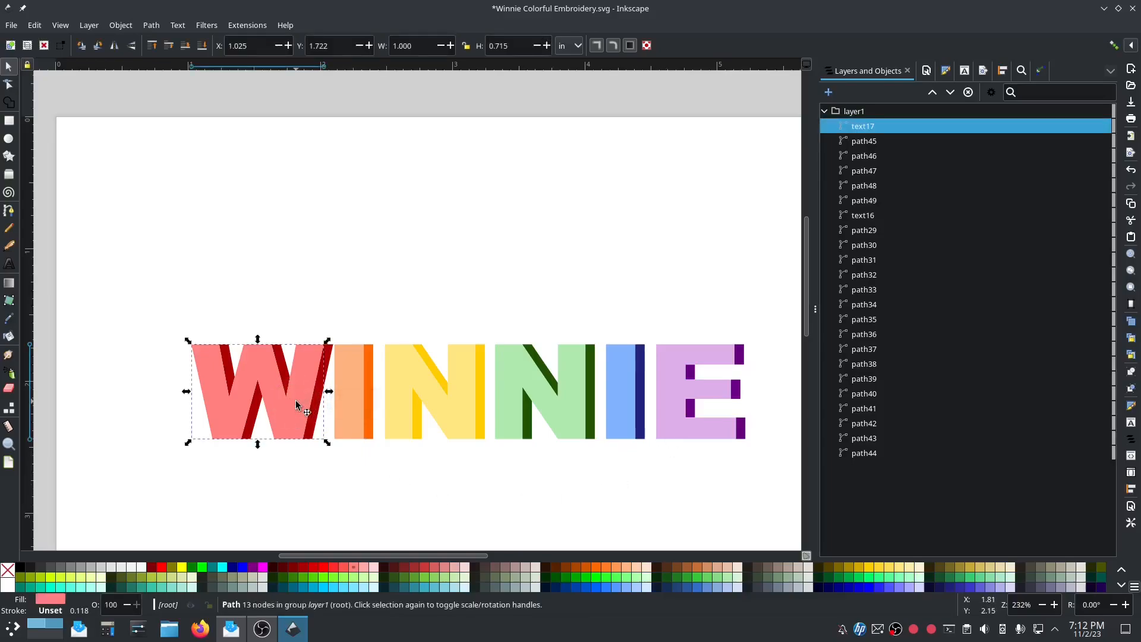
left_click(352, 400)
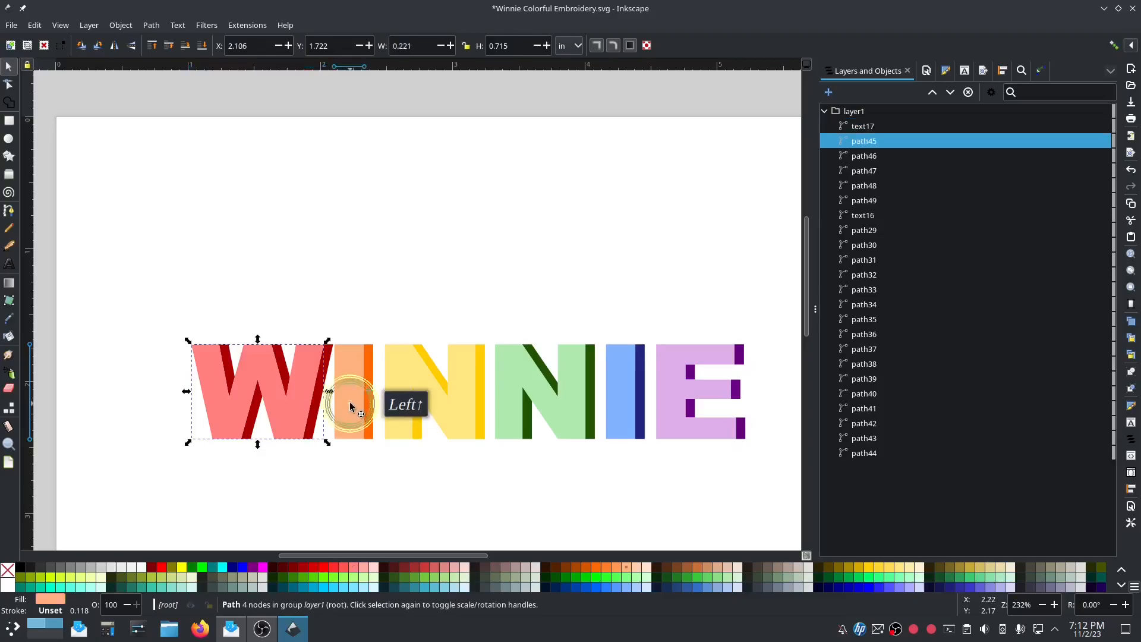
left_click(401, 383)
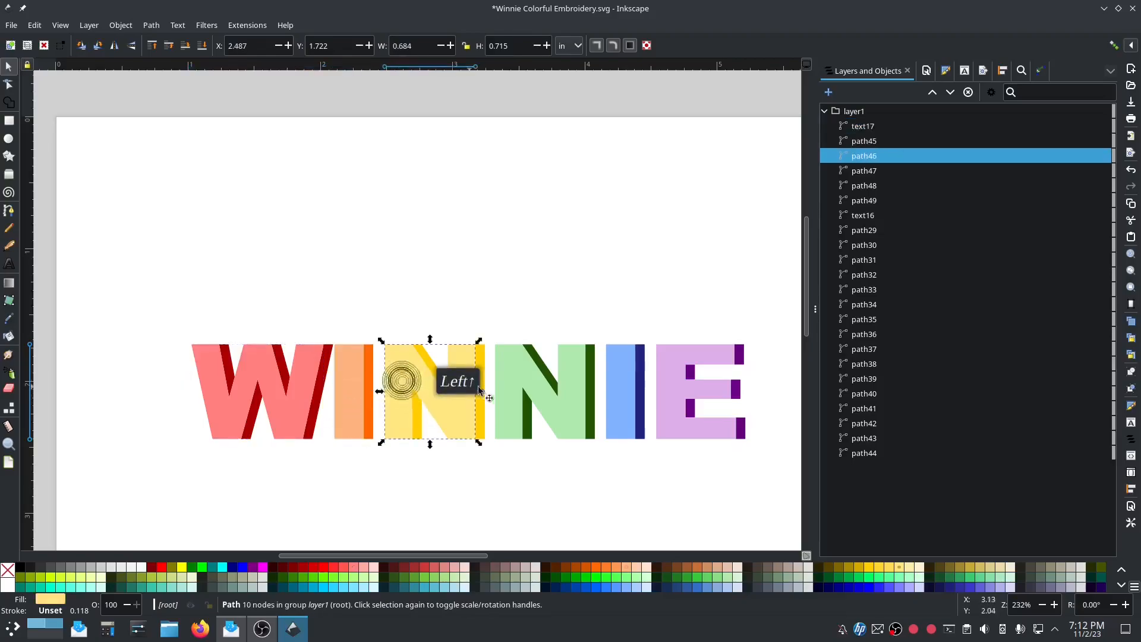
left_click(509, 365)
left_click(623, 374)
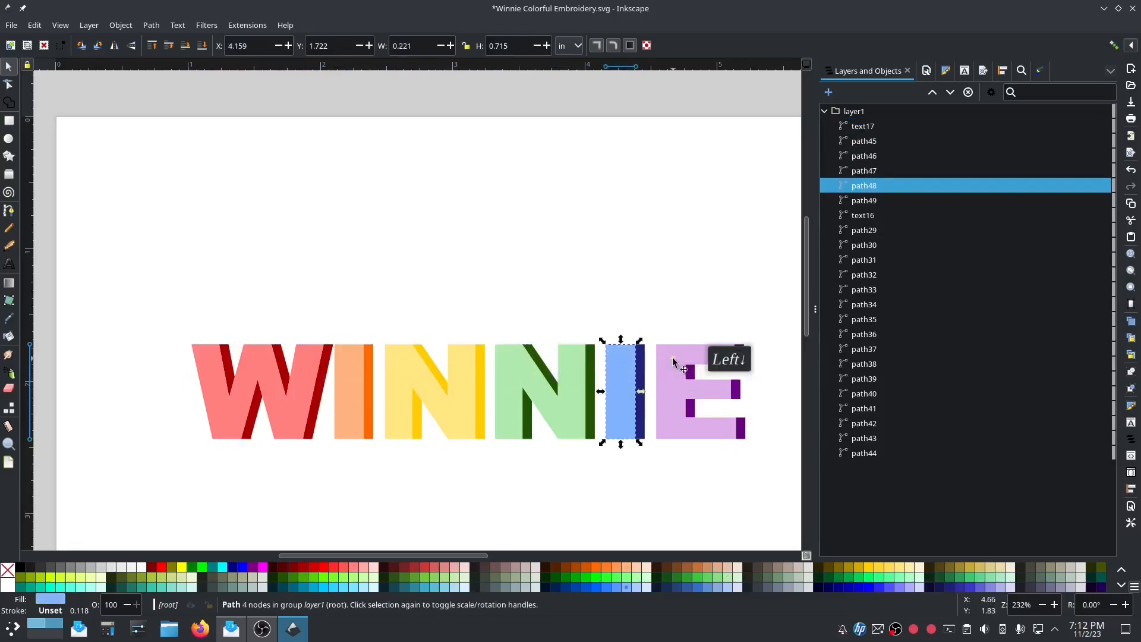
left_click(671, 358)
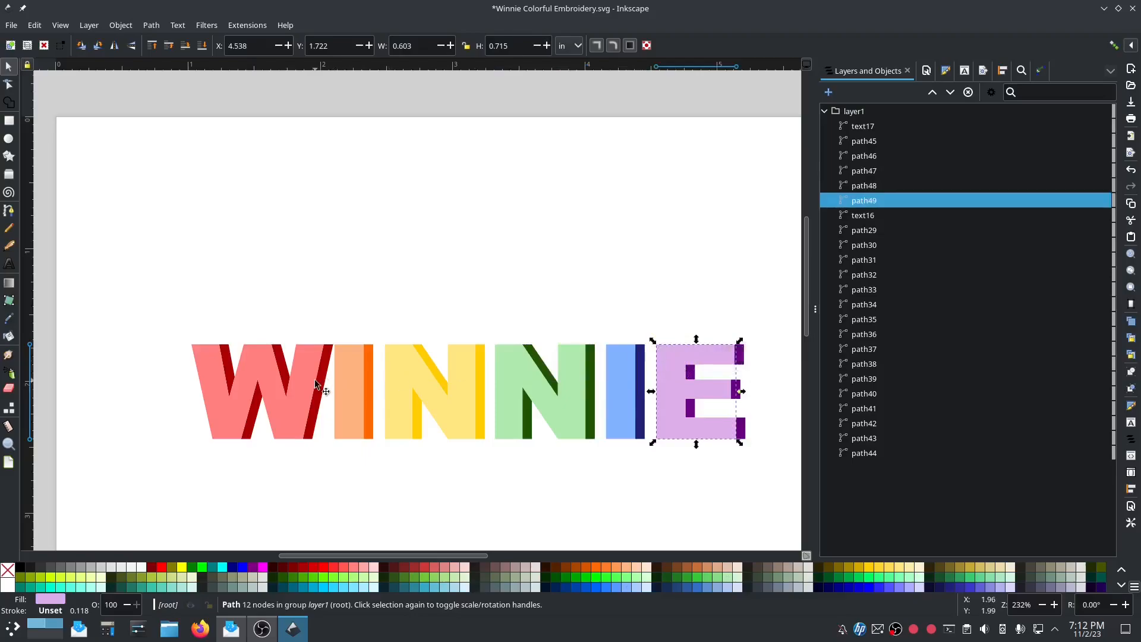
left_click(281, 364)
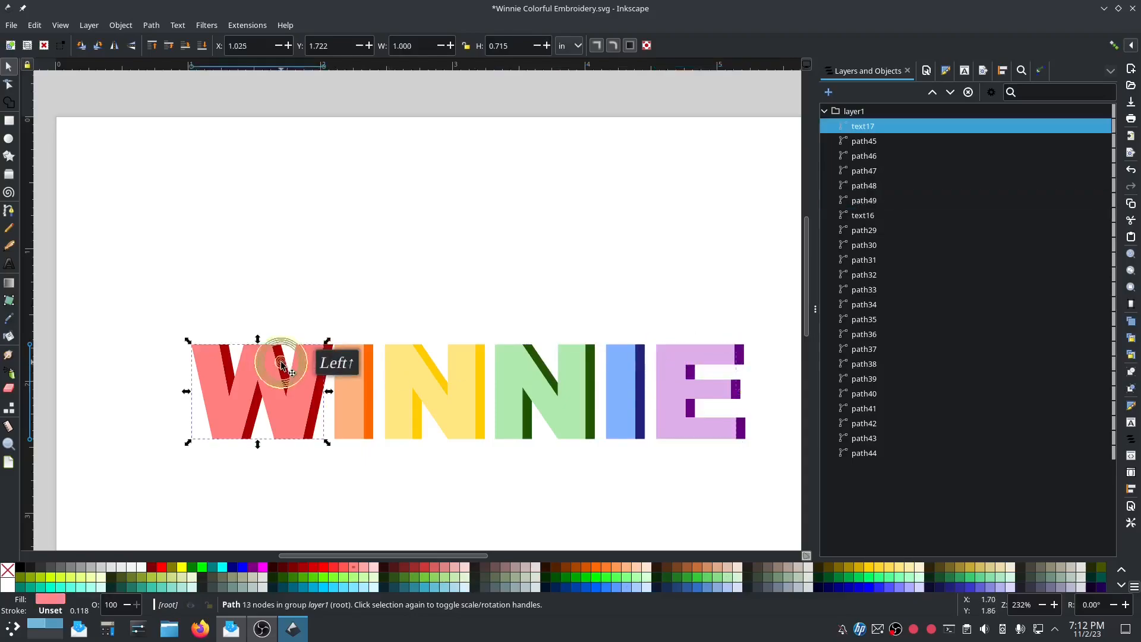
- Select the first dark red stroke of the W, followed by each light-colored letter face one at a time from W to E
left_click(228, 356)
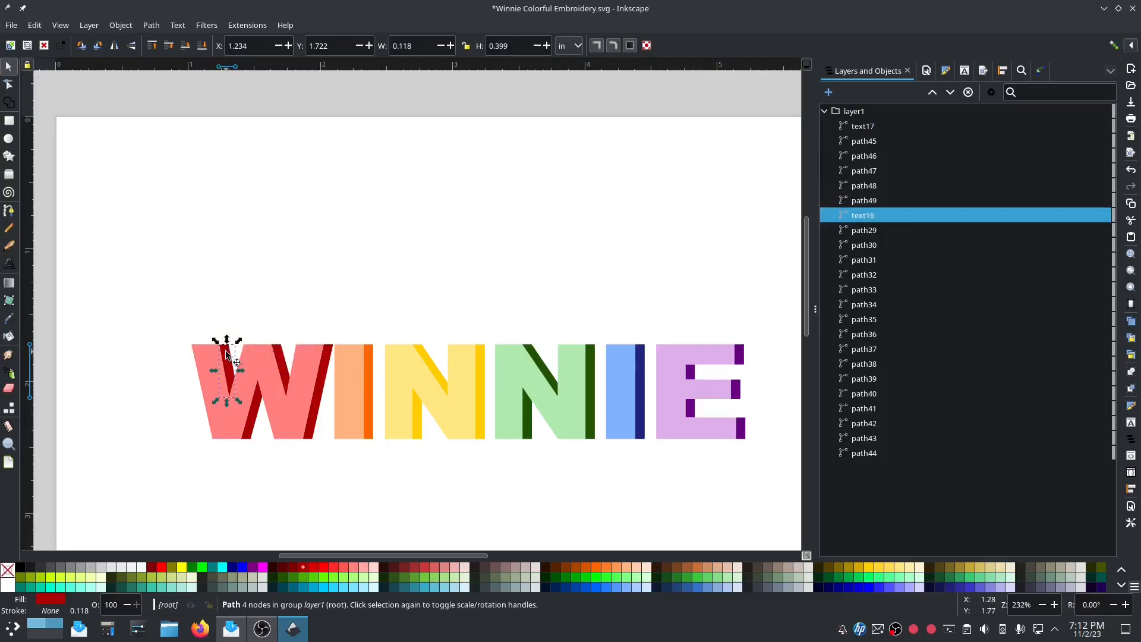
left_click(258, 366)
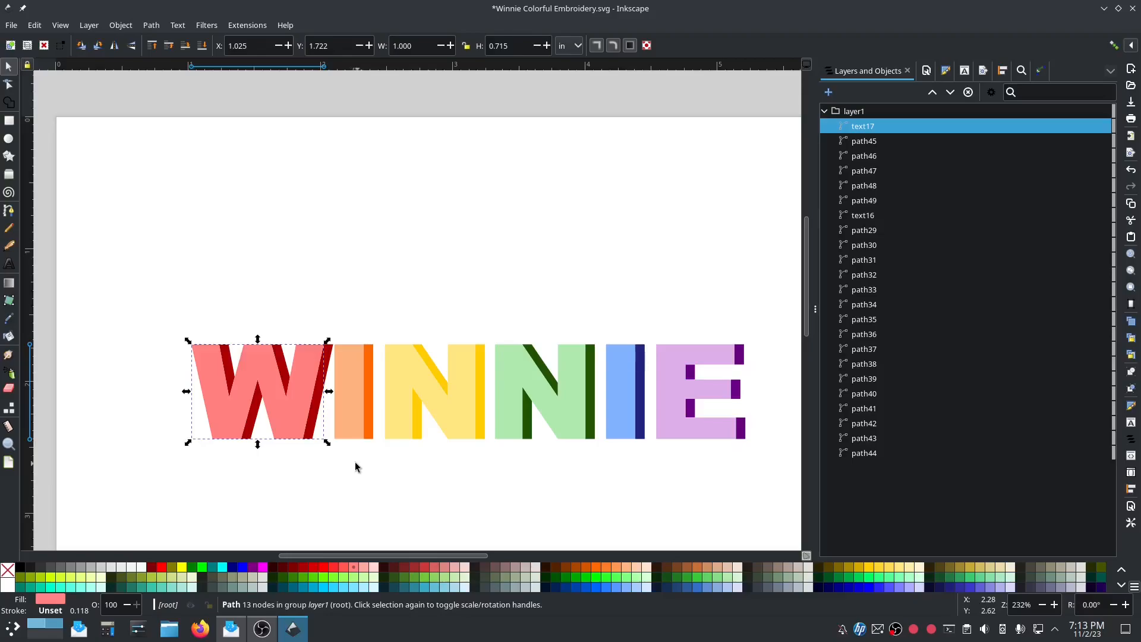
left_click(354, 402)
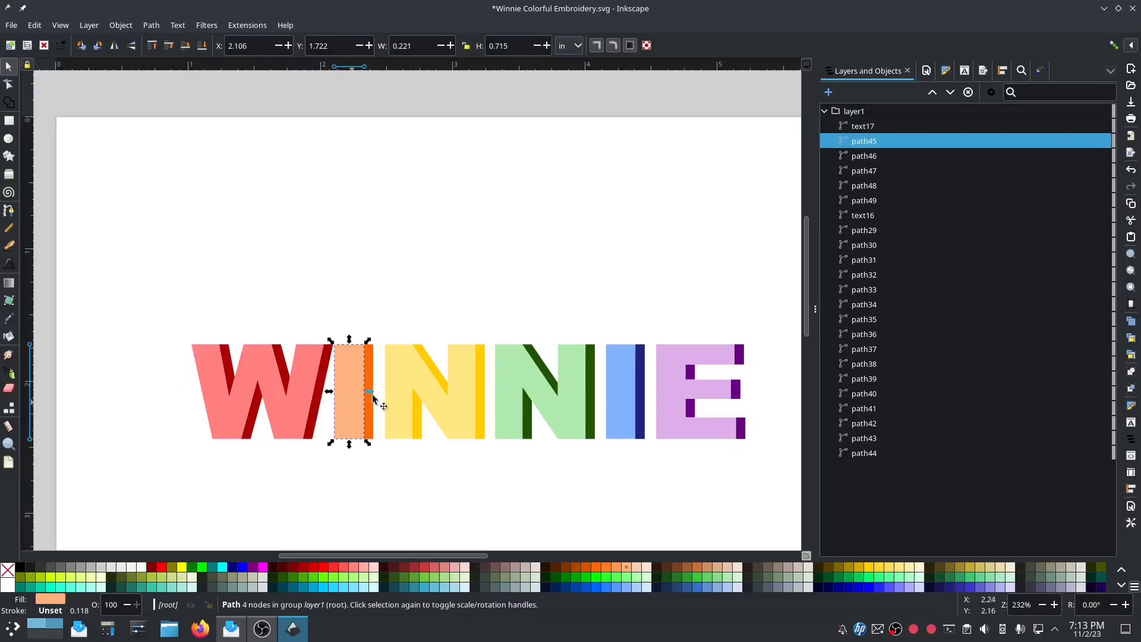
left_click(400, 361)
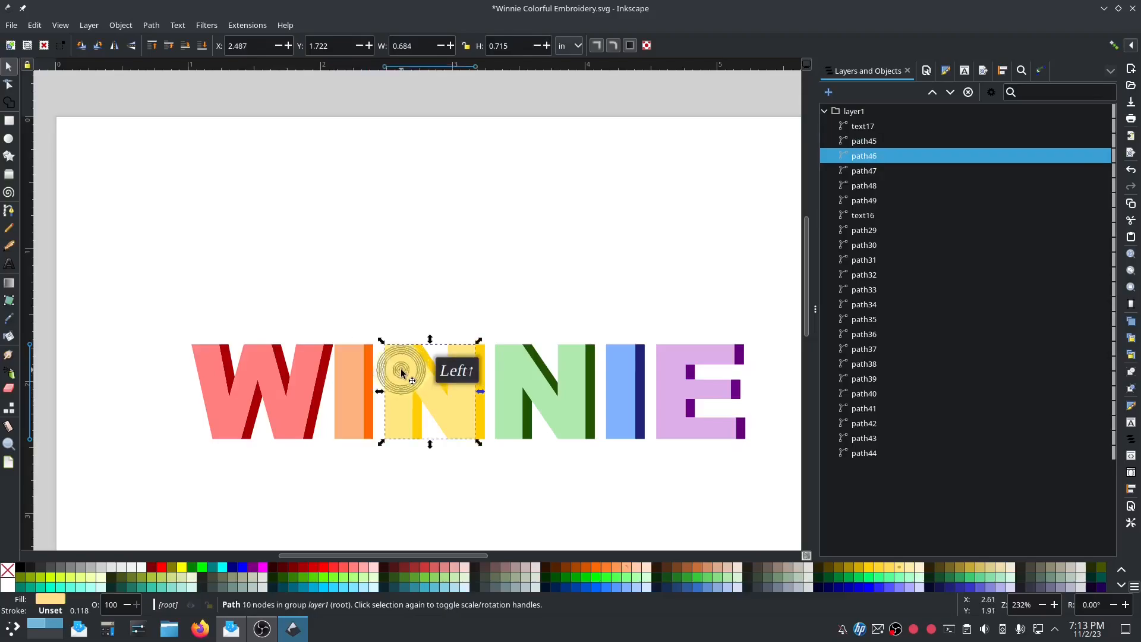
left_click(511, 361)
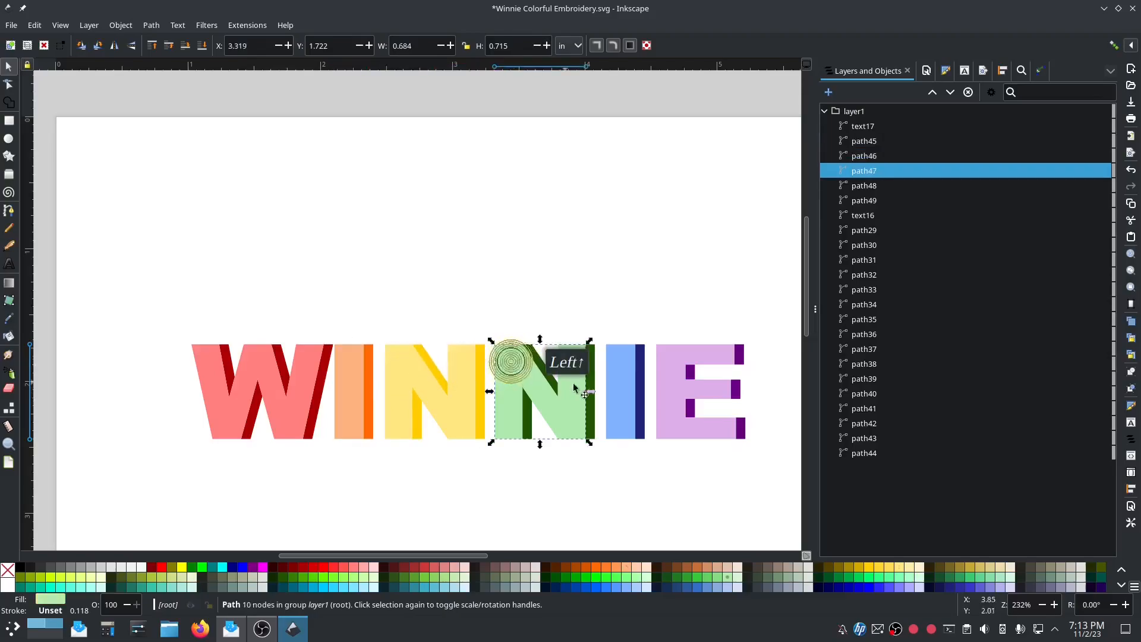
left_click(620, 364)
left_click(679, 349)
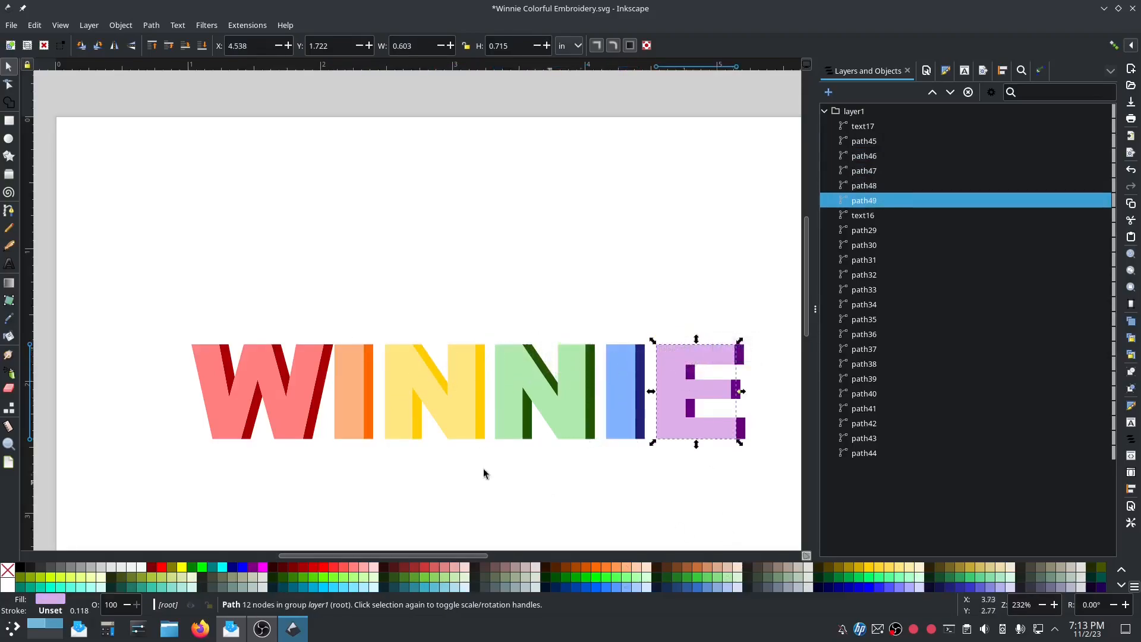
left_click(227, 404)
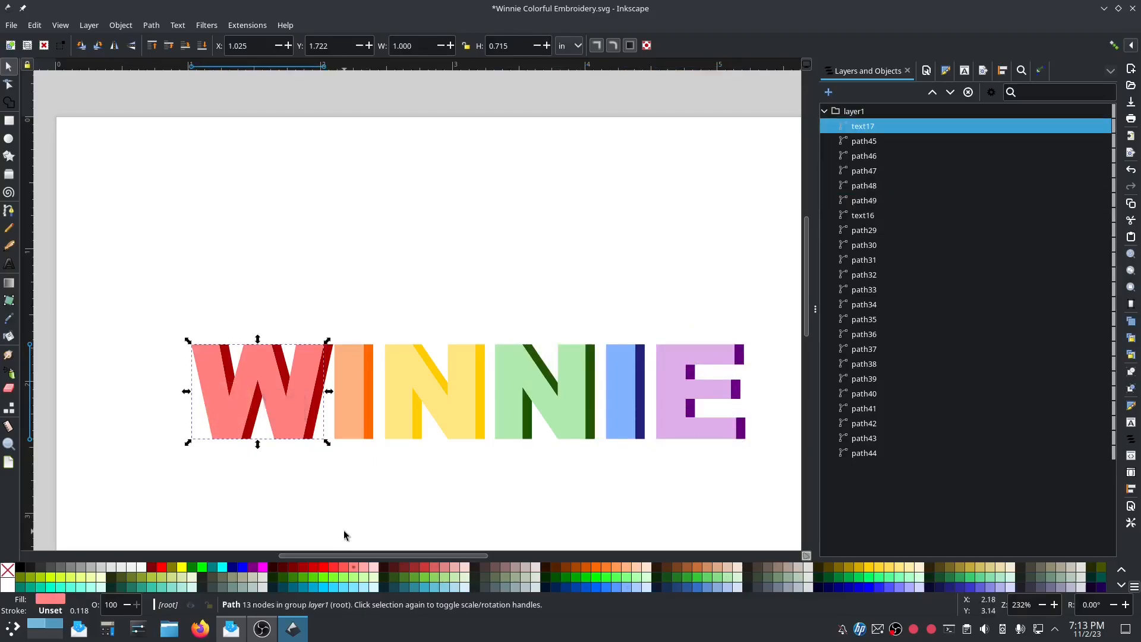
key("shift")
left_click(354, 425, "shift")
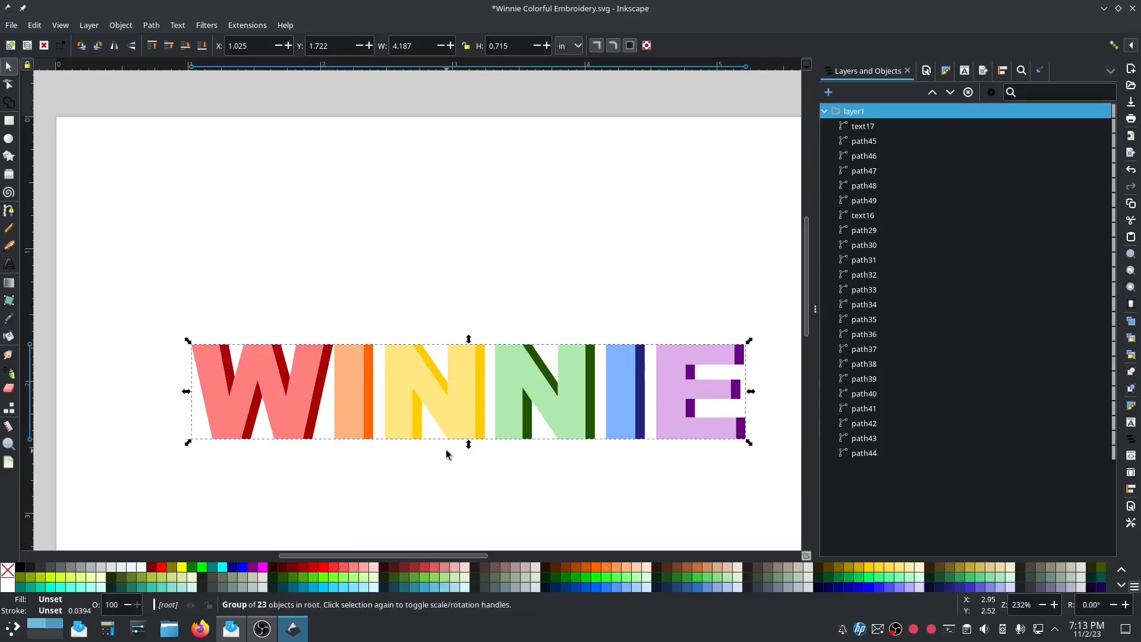
left_click(408, 474)
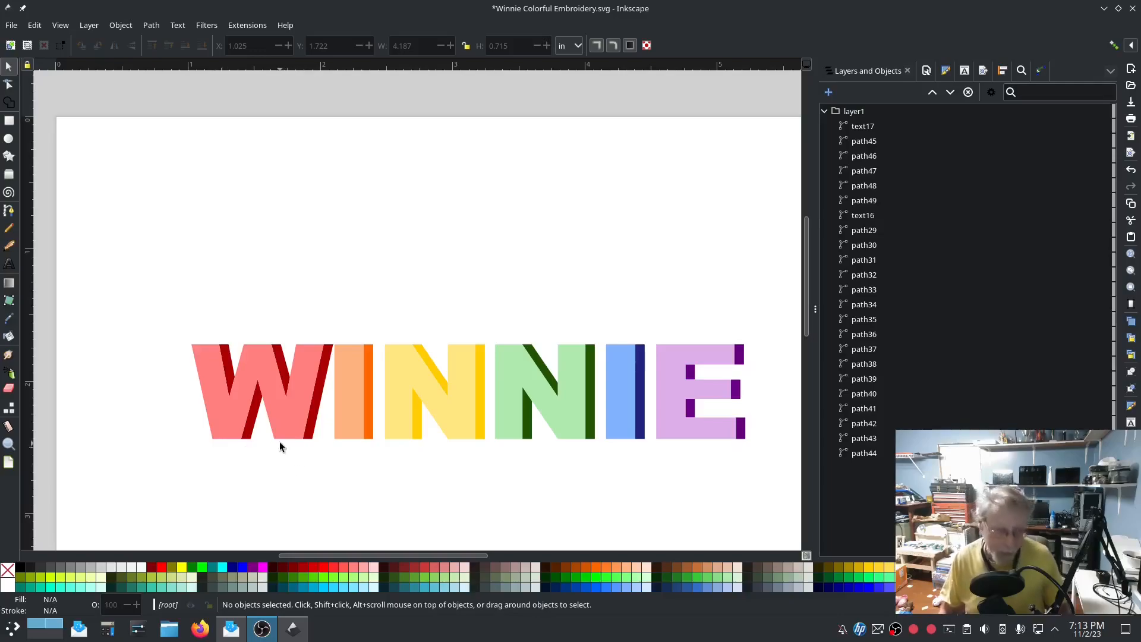
- Select the six light-colored letter faces together, hide them, and clear the selection
left_click(241, 404)
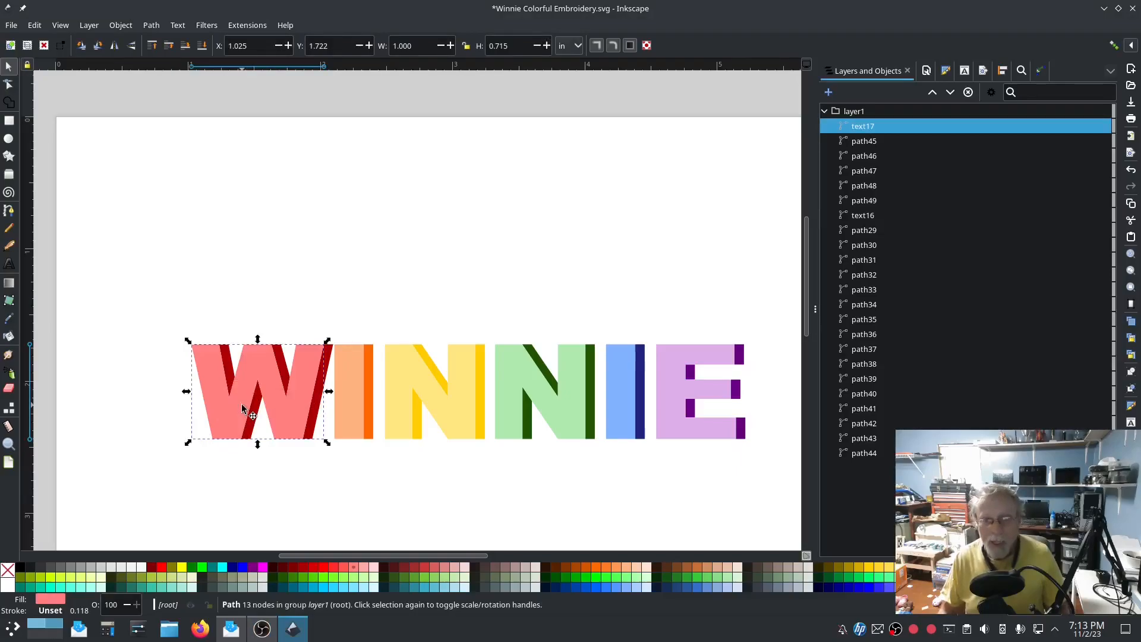
left_click(358, 398, "shift")
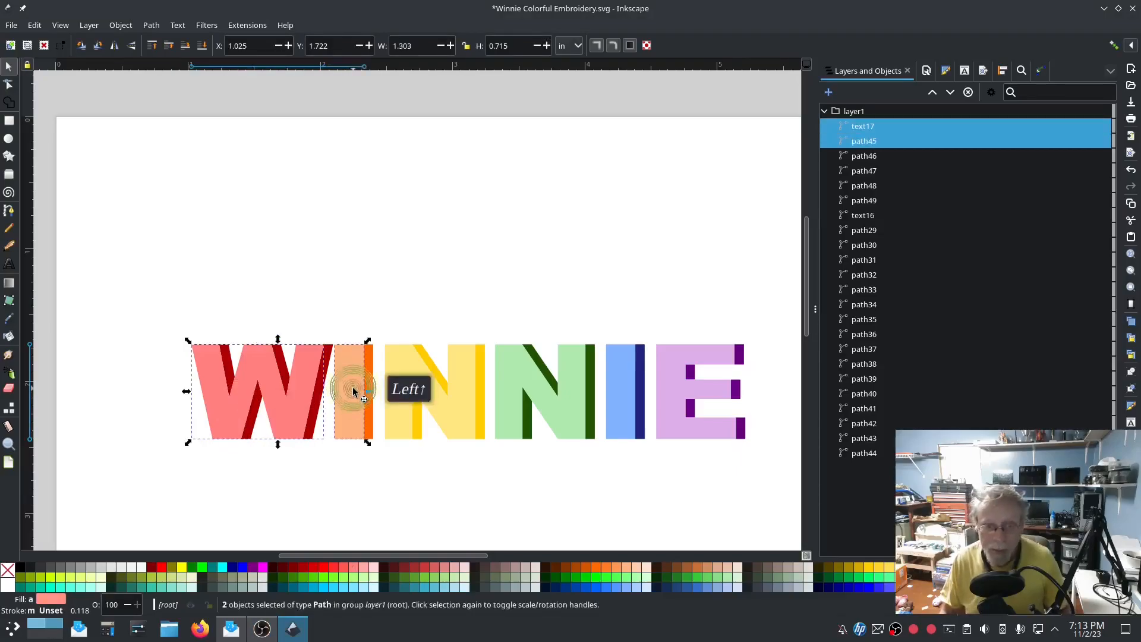
left_click(407, 399, "shift")
left_click(506, 383, "shift")
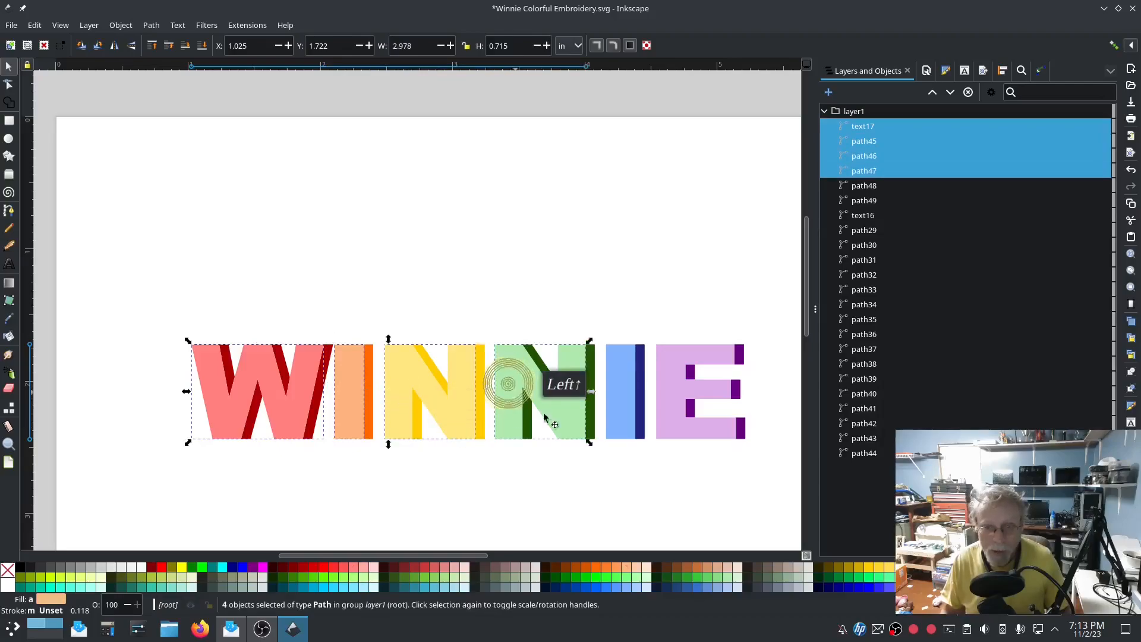
left_click(617, 398, "shift")
left_click(666, 371, "shift")
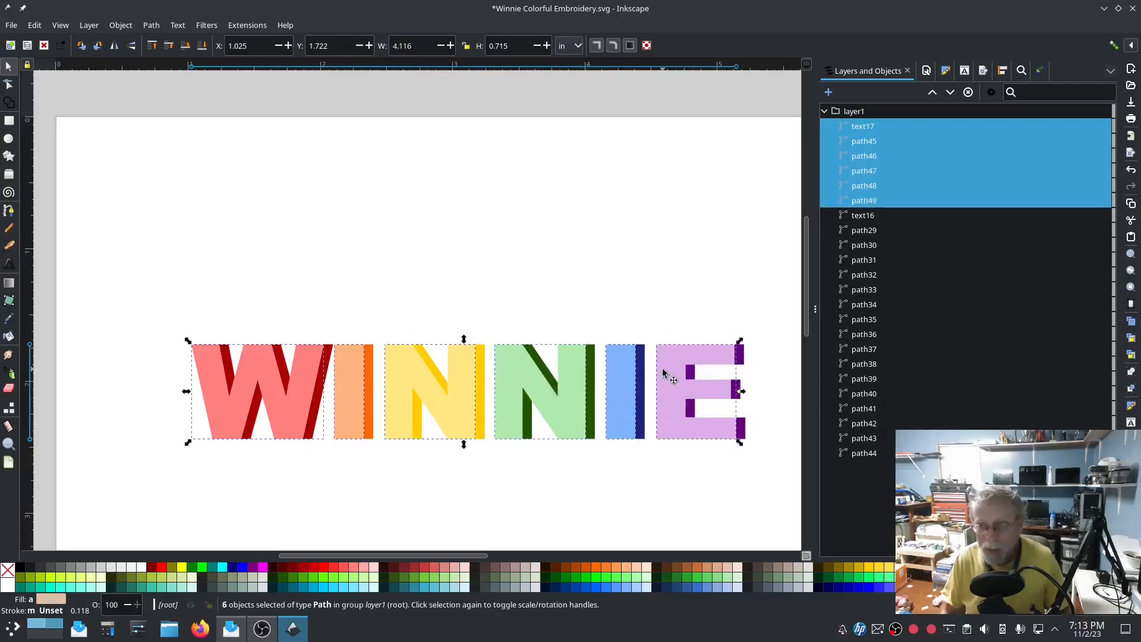
left_click(1090, 186, "shift")
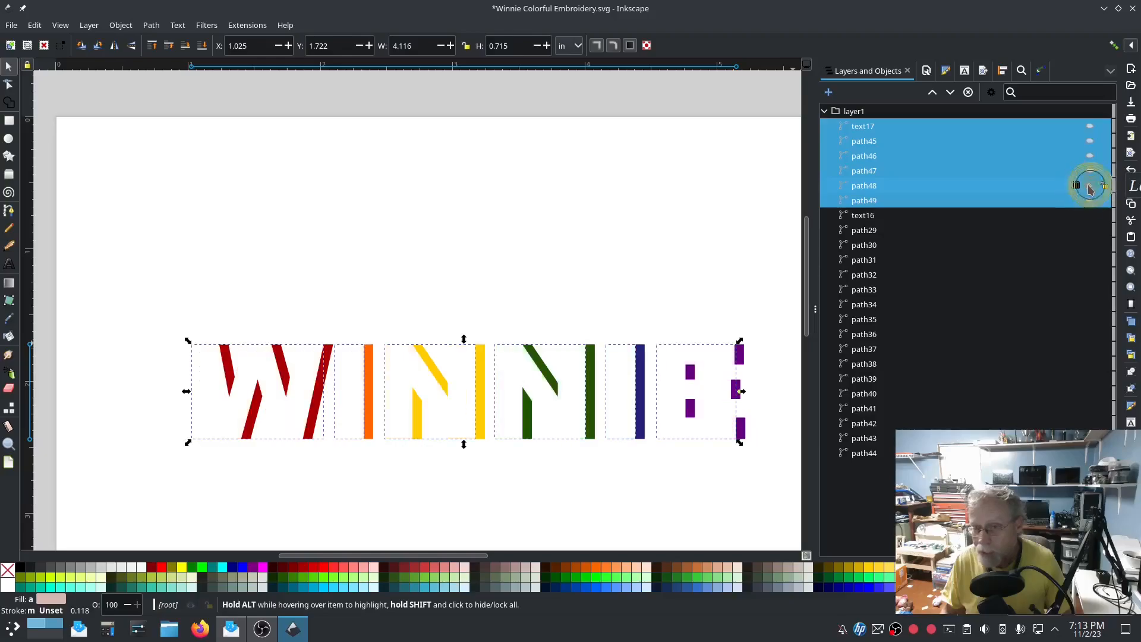
left_click(638, 199)
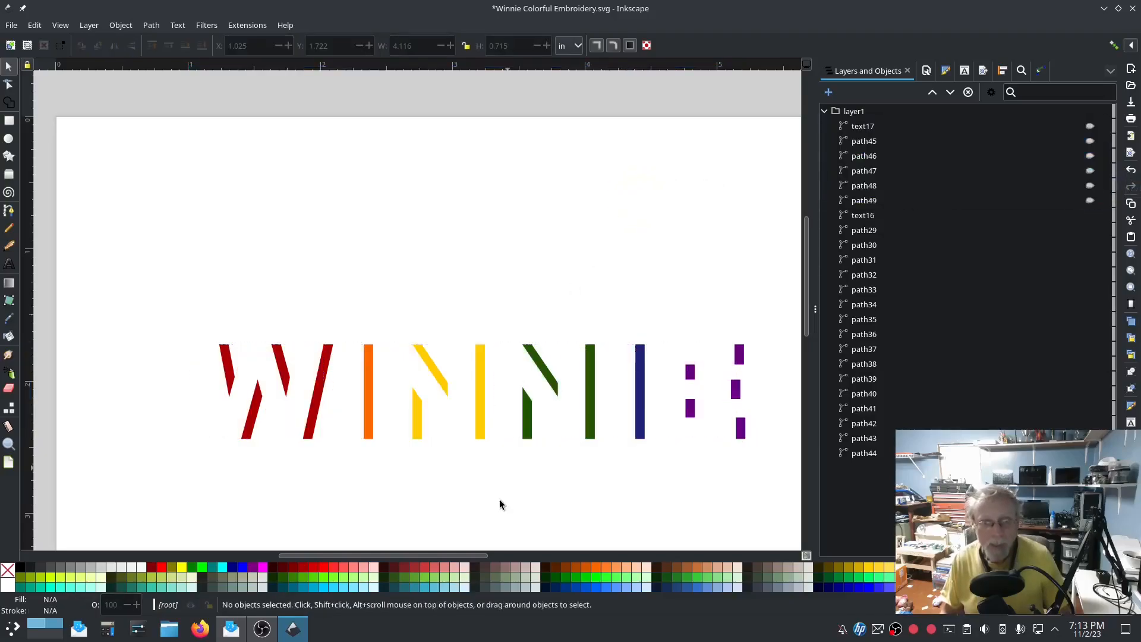
- Select the lower outer and lower inner dark purple pieces of the E one at a time, and clear the selection
scroll(697, 492, "up", 1, "ctrl")
scroll(680, 473, "down", 1, "ctrl")
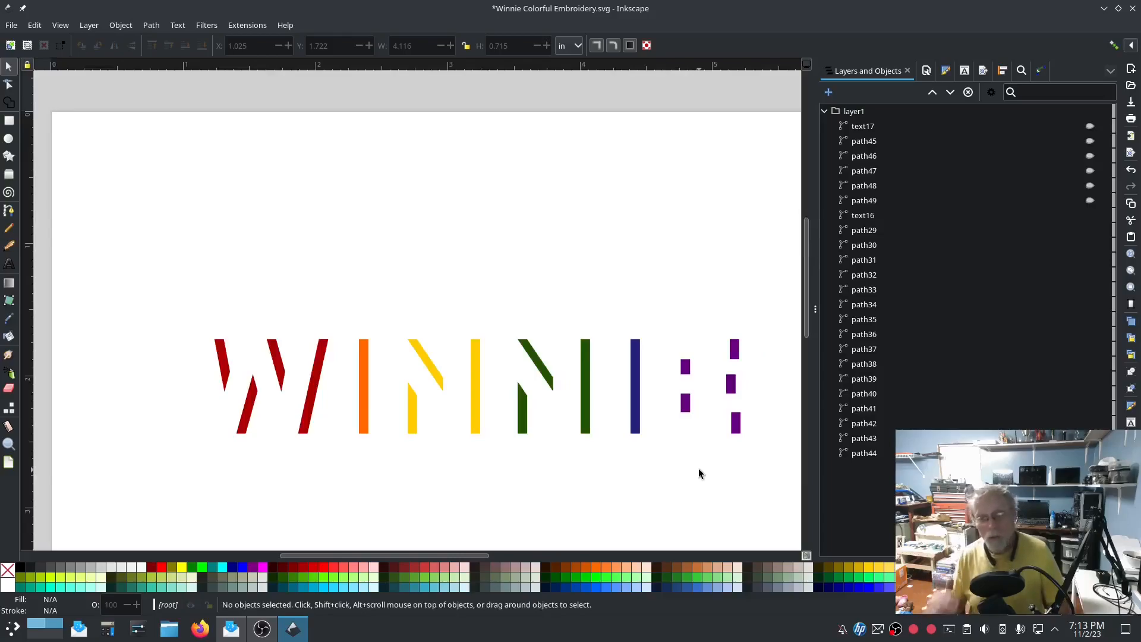
left_click(735, 435)
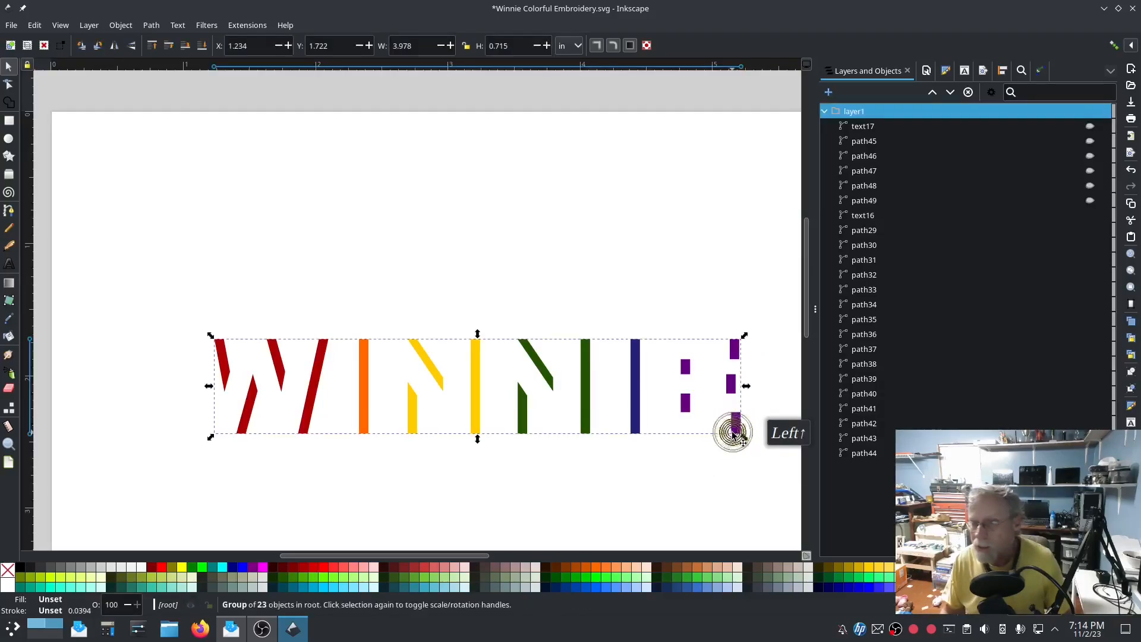
left_click(737, 425, "ctrl")
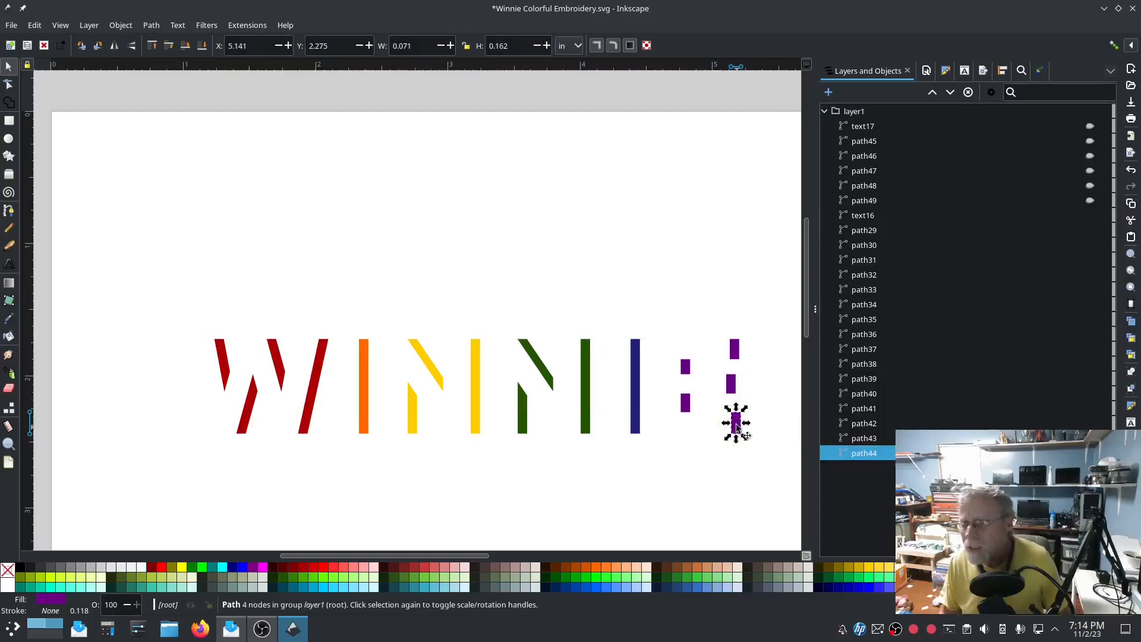
left_click(685, 408)
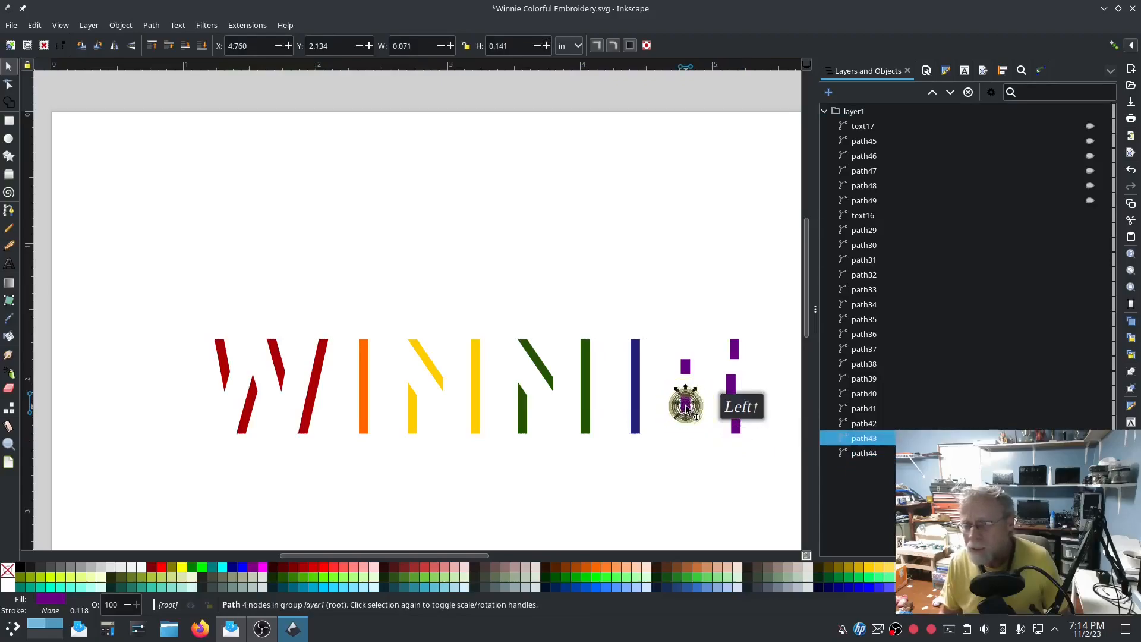
left_click(701, 490)
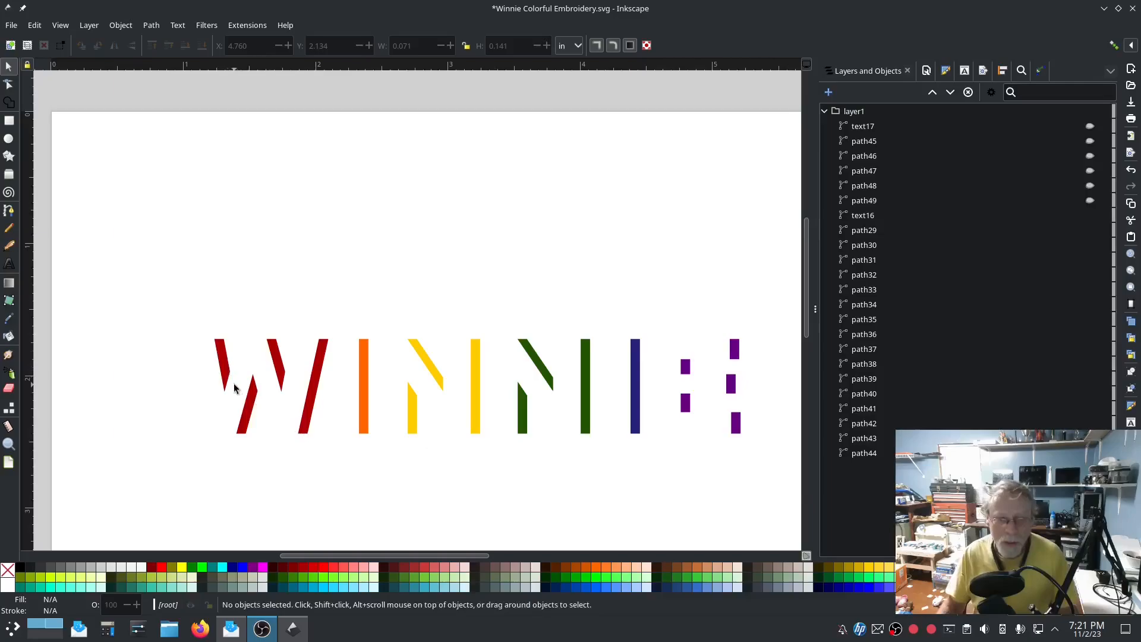
- Go through the dark strokes one by one from the W to the green N, and clear the selection
left_click(218, 346)
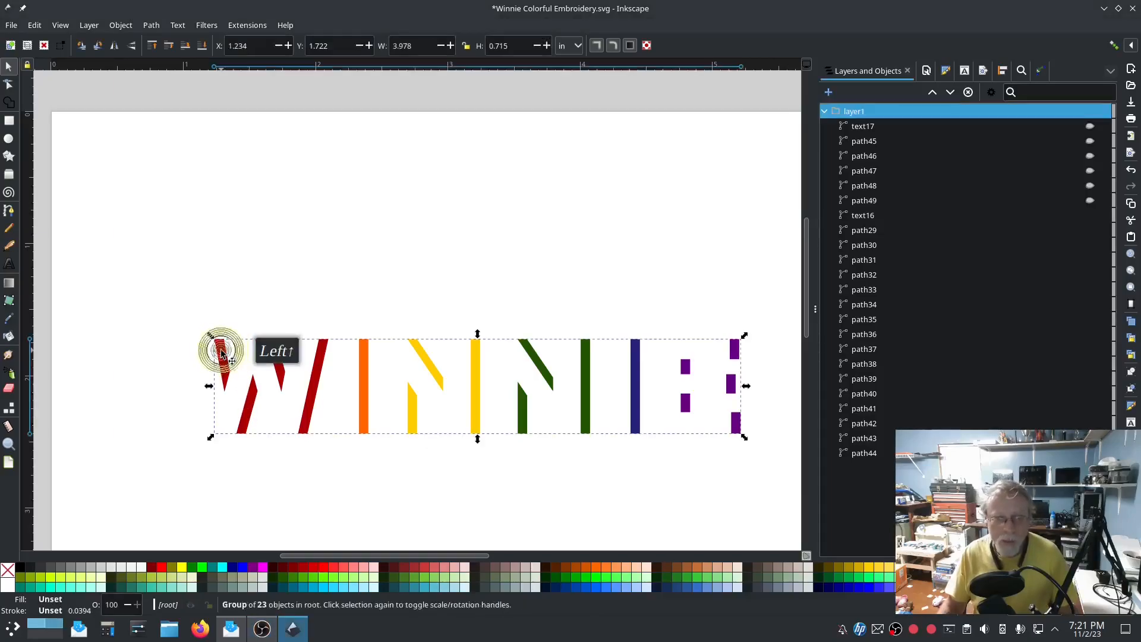
left_click(253, 404)
left_click(276, 352)
left_click(316, 389)
left_click(364, 410)
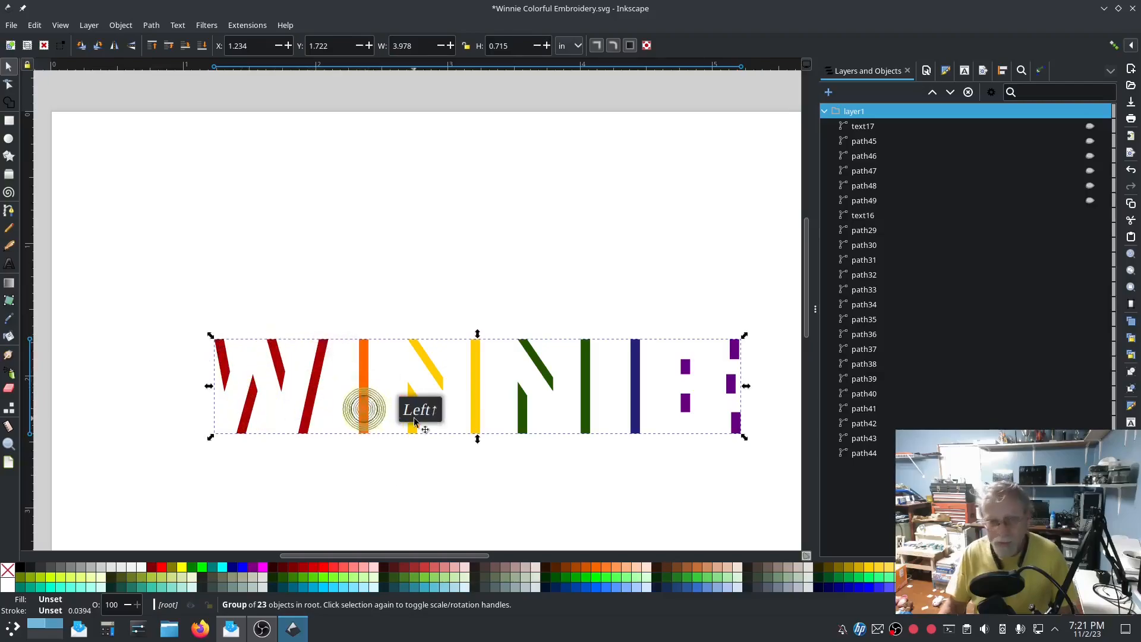
left_click(410, 406)
left_click(425, 365)
left_click(473, 395)
left_click(524, 406)
left_click(538, 362)
left_click(565, 375)
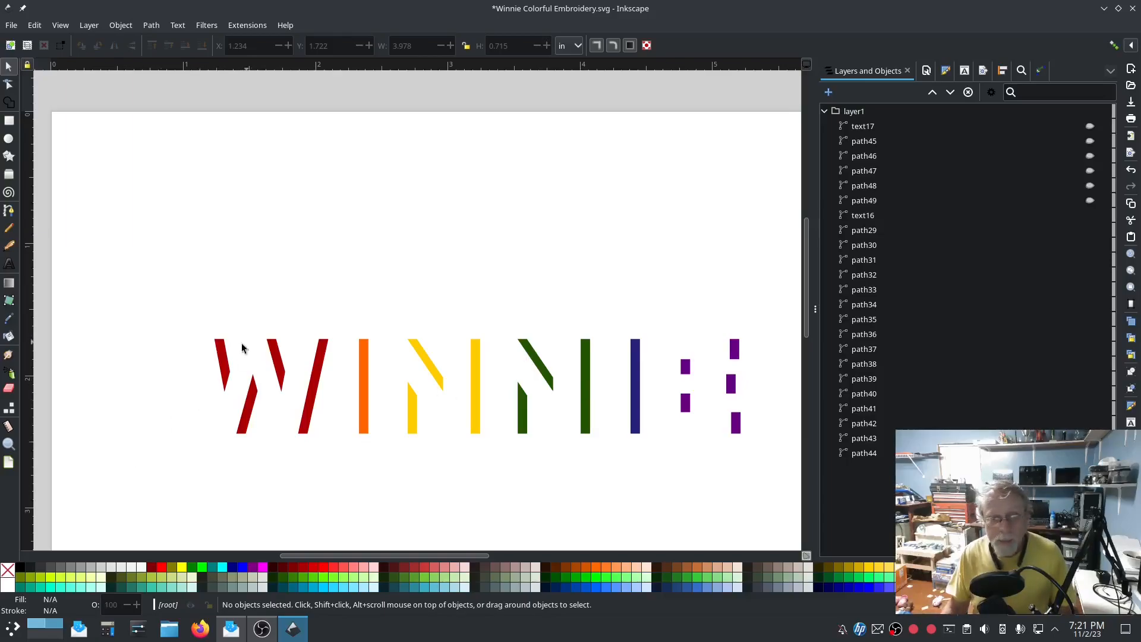
- Select the first and second dark red strokes of the W individually to compare their stacking order, and clear the selection
left_click(223, 355)
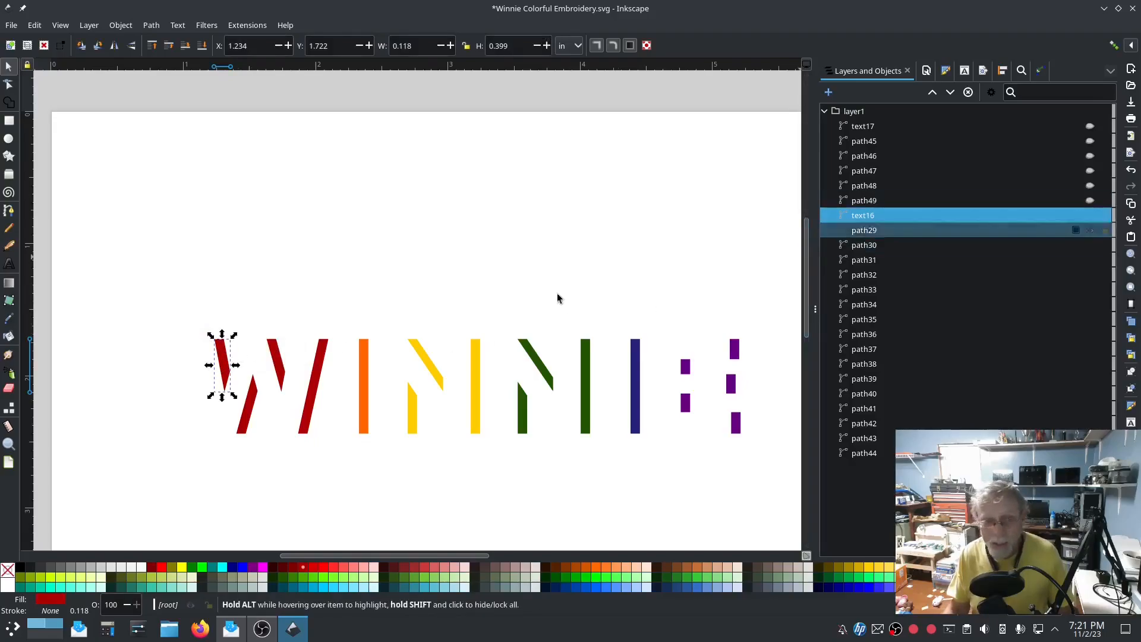
left_click(245, 421)
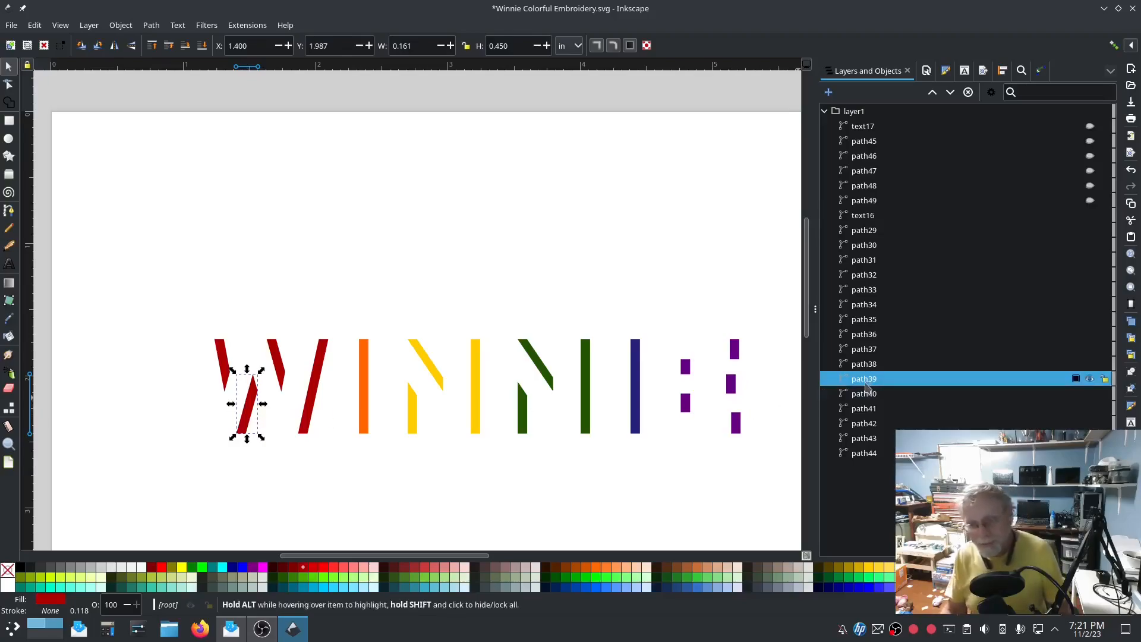
left_click(390, 475)
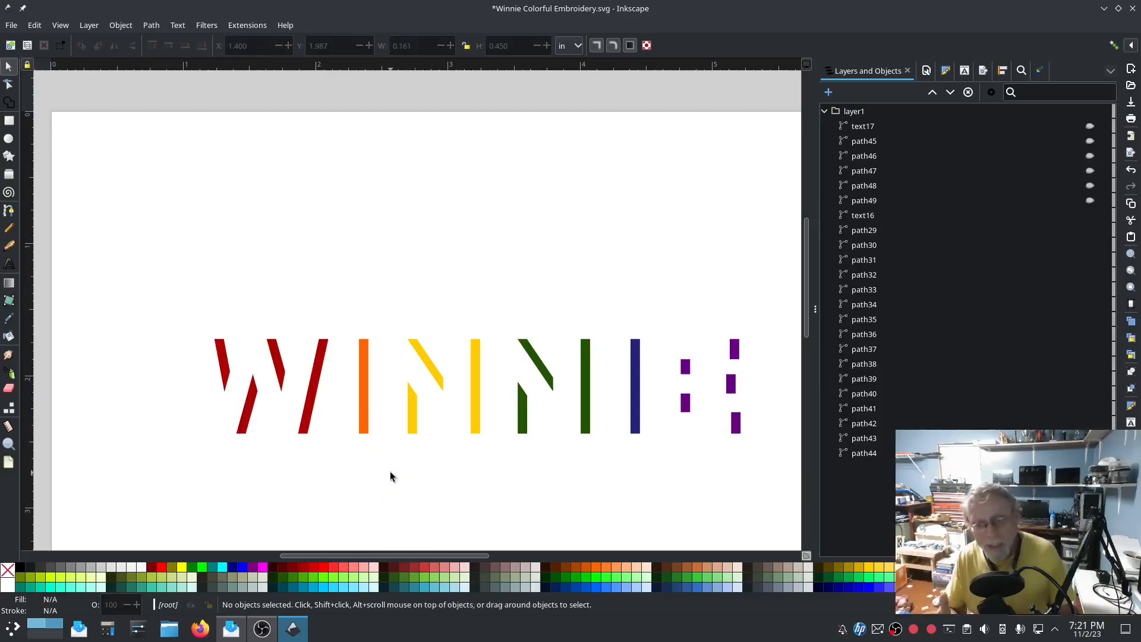
left_click(334, 482)
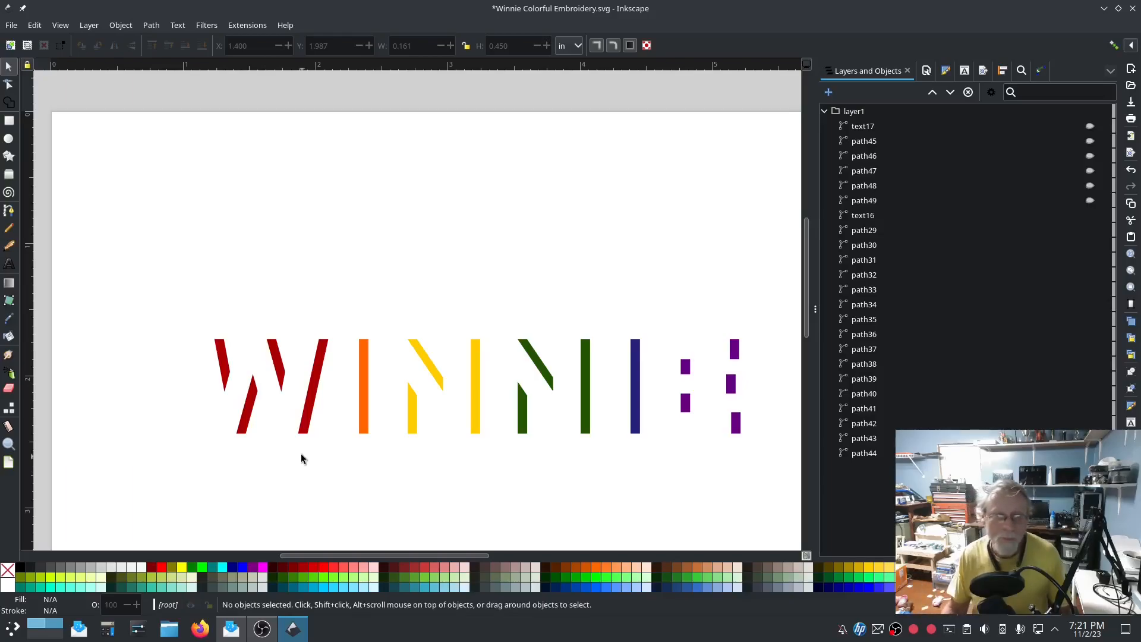
- Select the four dark red strokes of the W together inside the group, working along the letter in reading order
key("ctrl")
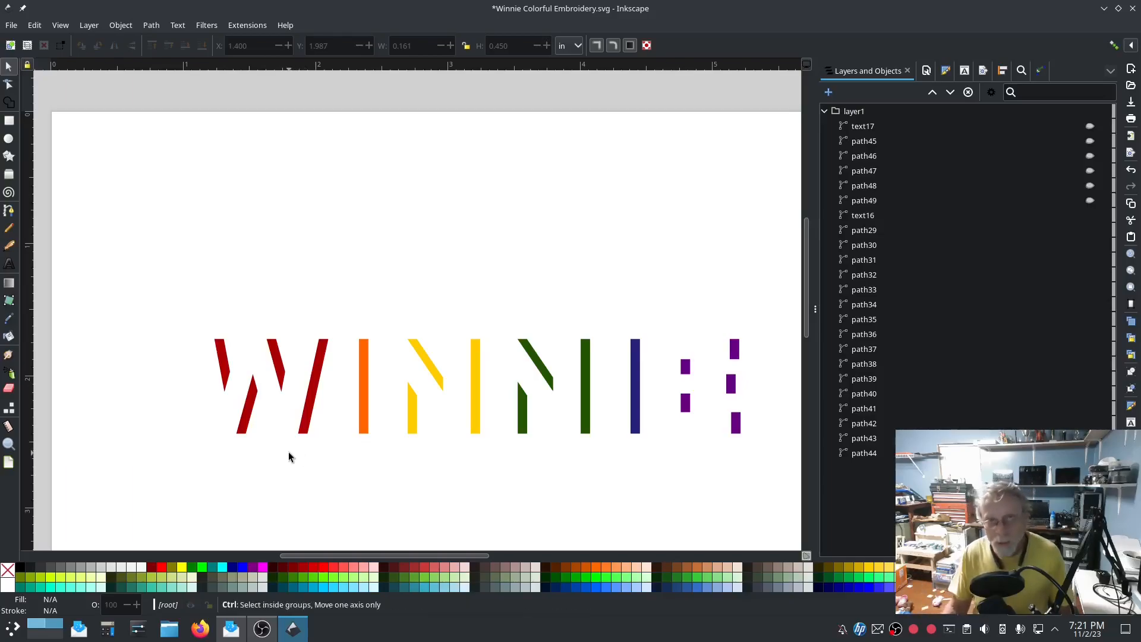
left_click(225, 372, "ctrl")
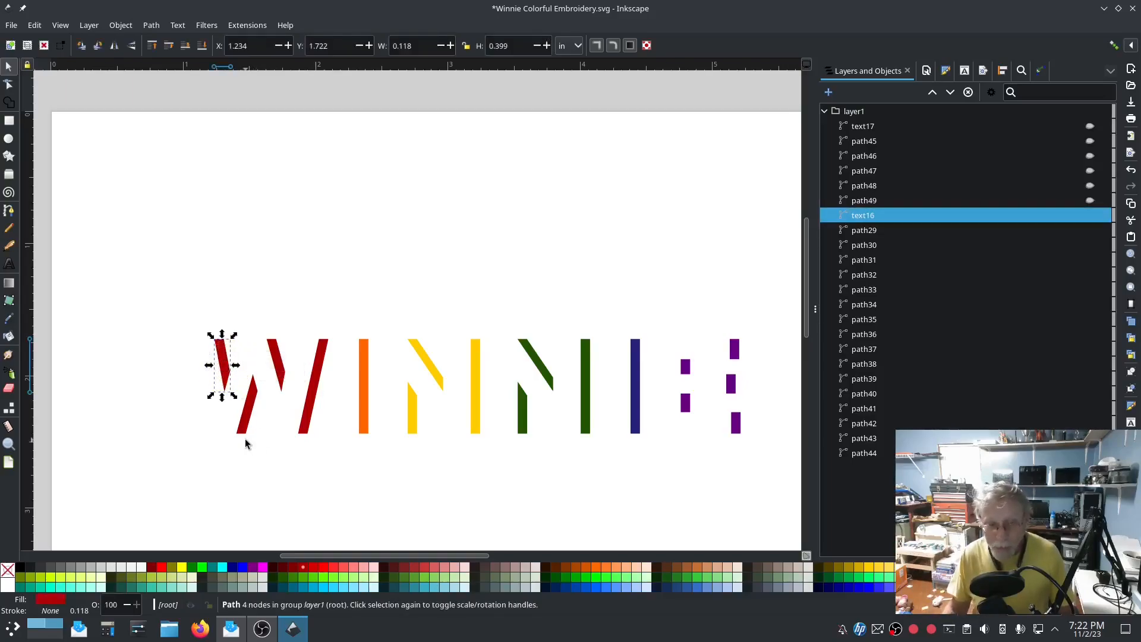
left_click(249, 416, "shift")
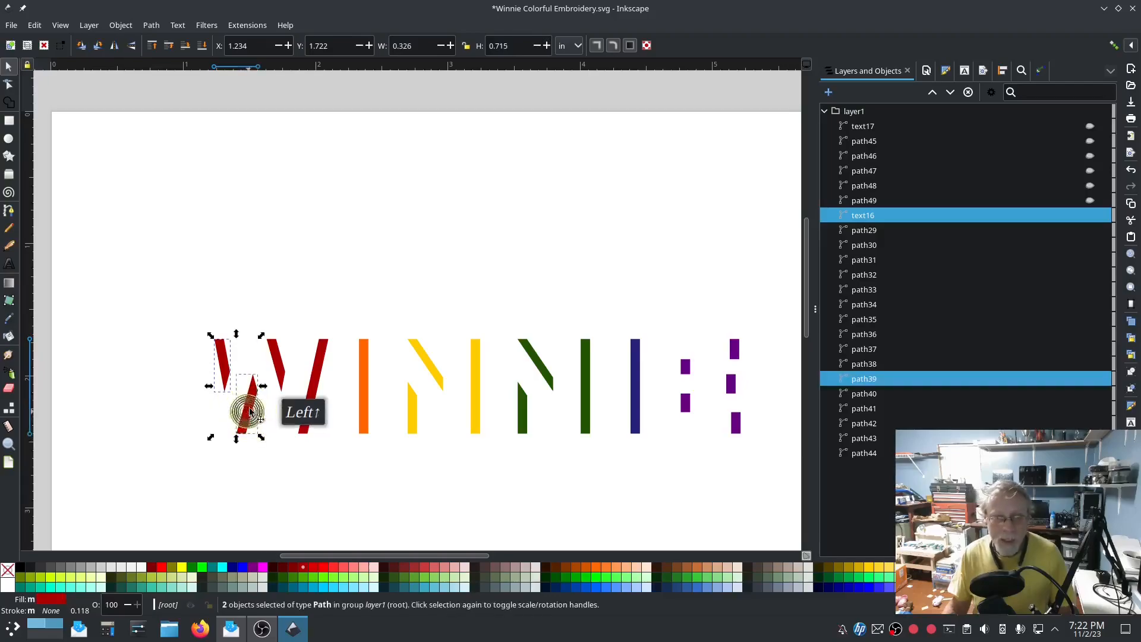
left_click(276, 366, "shift")
left_click(312, 393, "shift")
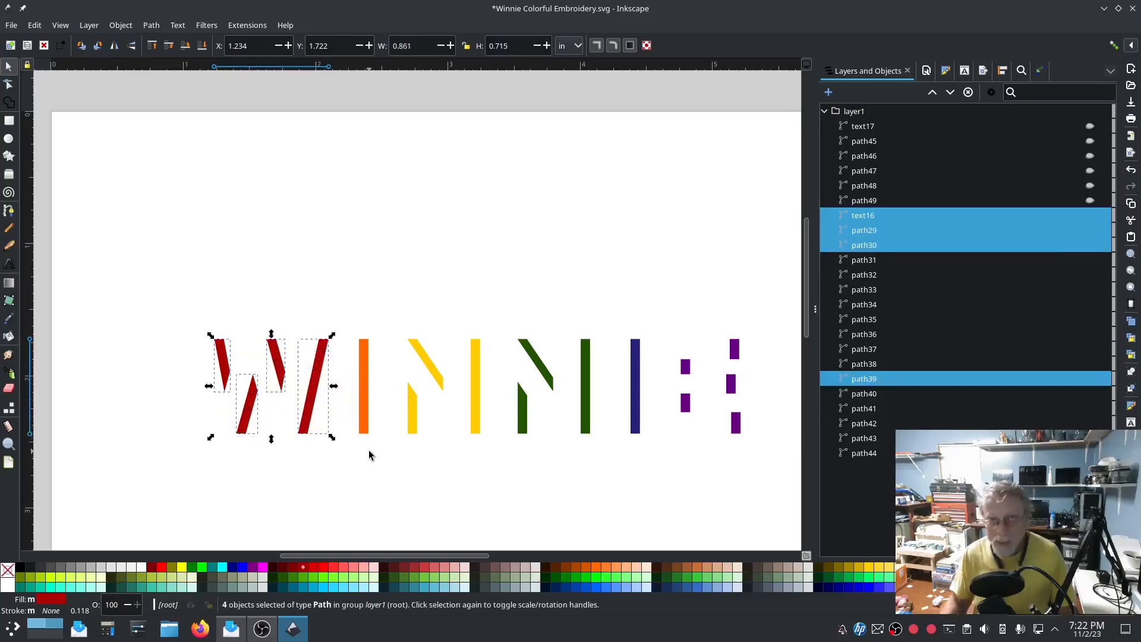
- Add the orange I, yellow N, green N and blue I strokes to the selection, working along the lettering in reading order
left_click(361, 404, "shift")
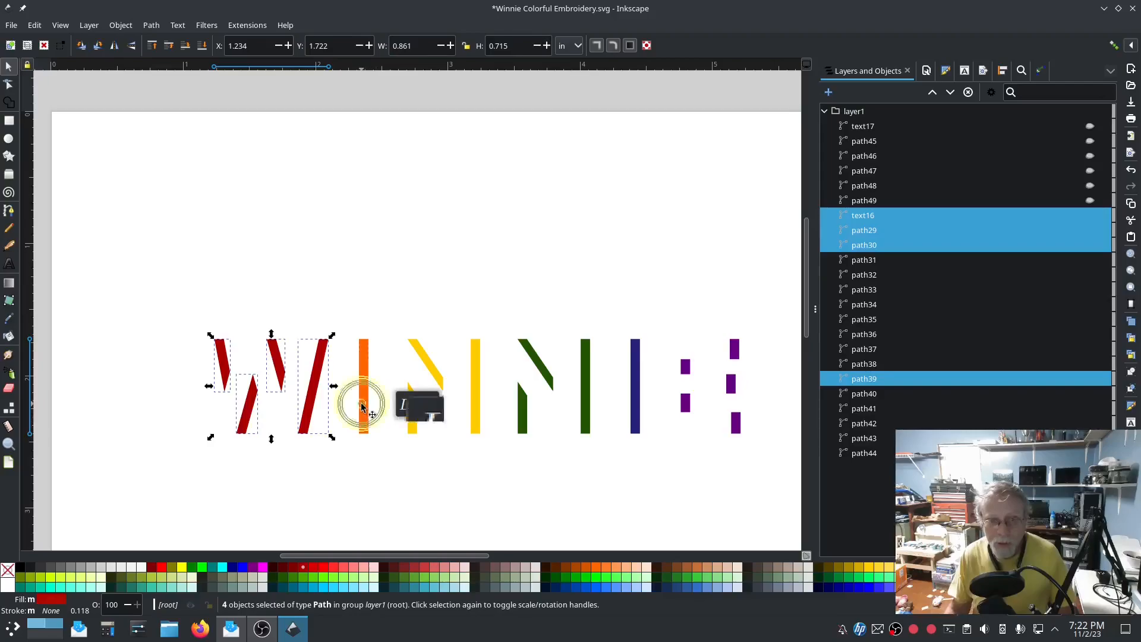
left_click(412, 416, "shift")
left_click(431, 370, "shift")
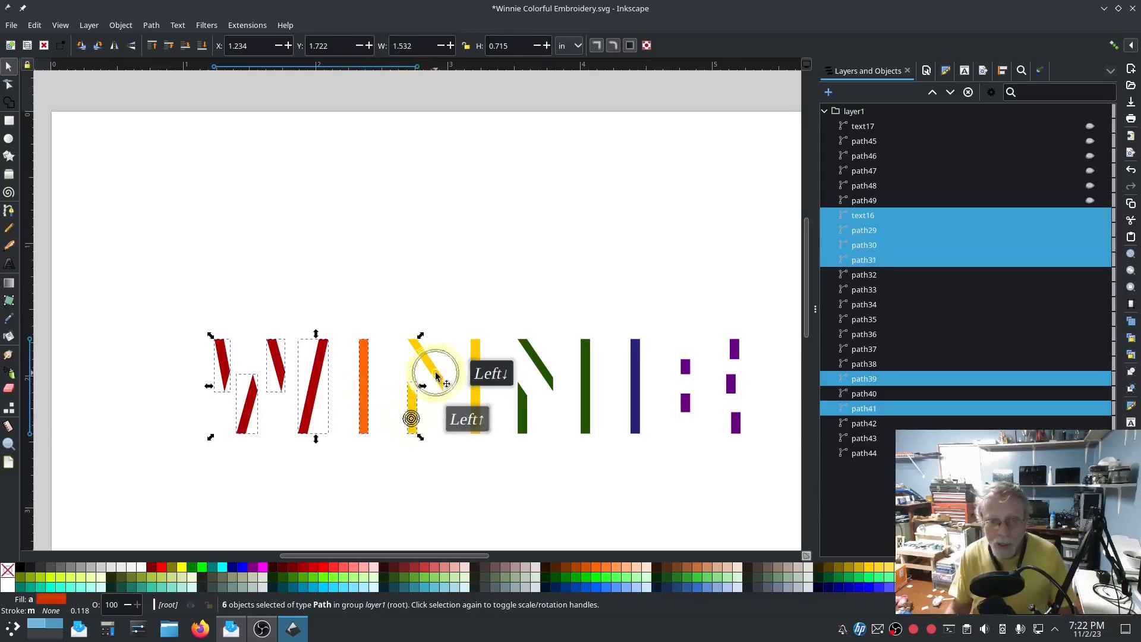
left_click(472, 389, "shift")
left_click(521, 416, "shift")
left_click(543, 366, "shift")
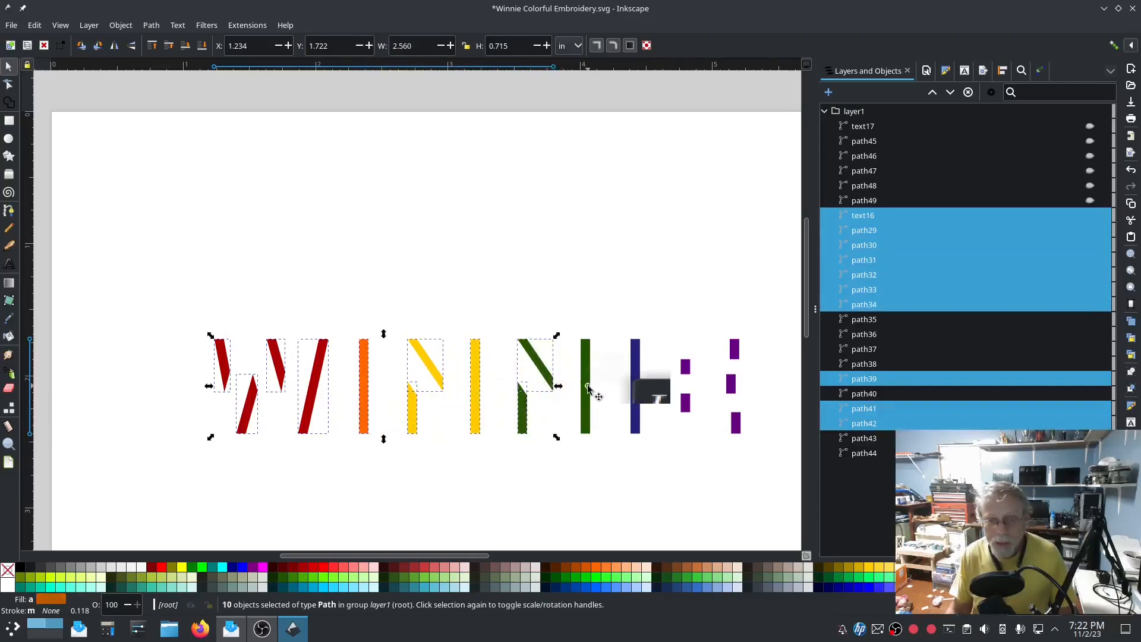
left_click(587, 386, "shift")
left_click(636, 389, "shift")
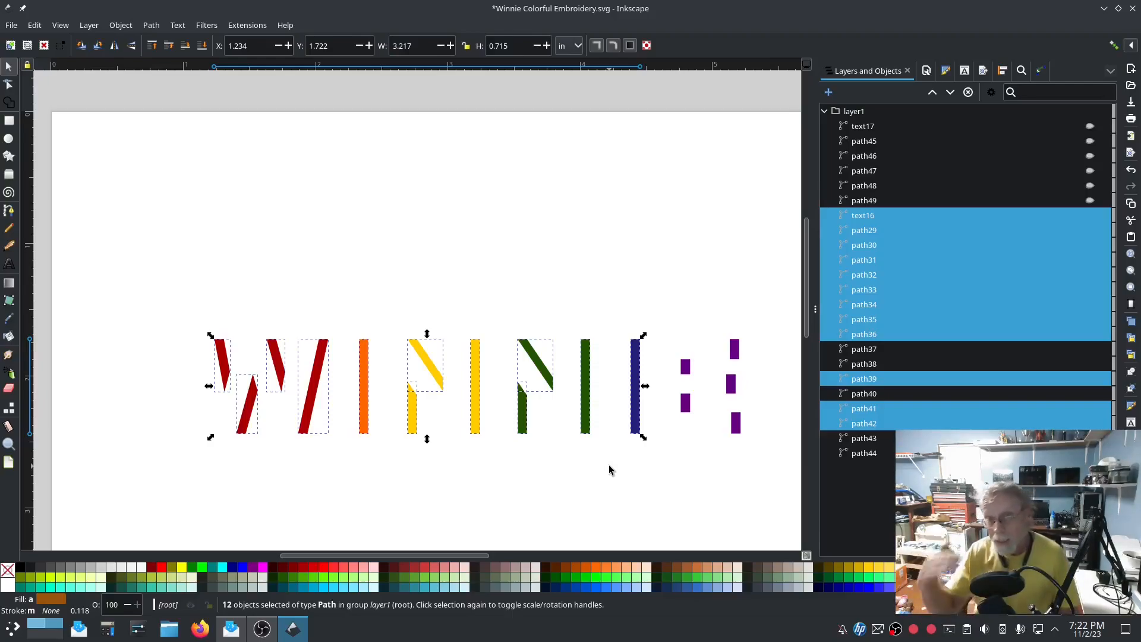
- Add the five dark purple pieces of the E to the selection in stitching order, starting with the upper outer piece
left_click(736, 351, "shift")
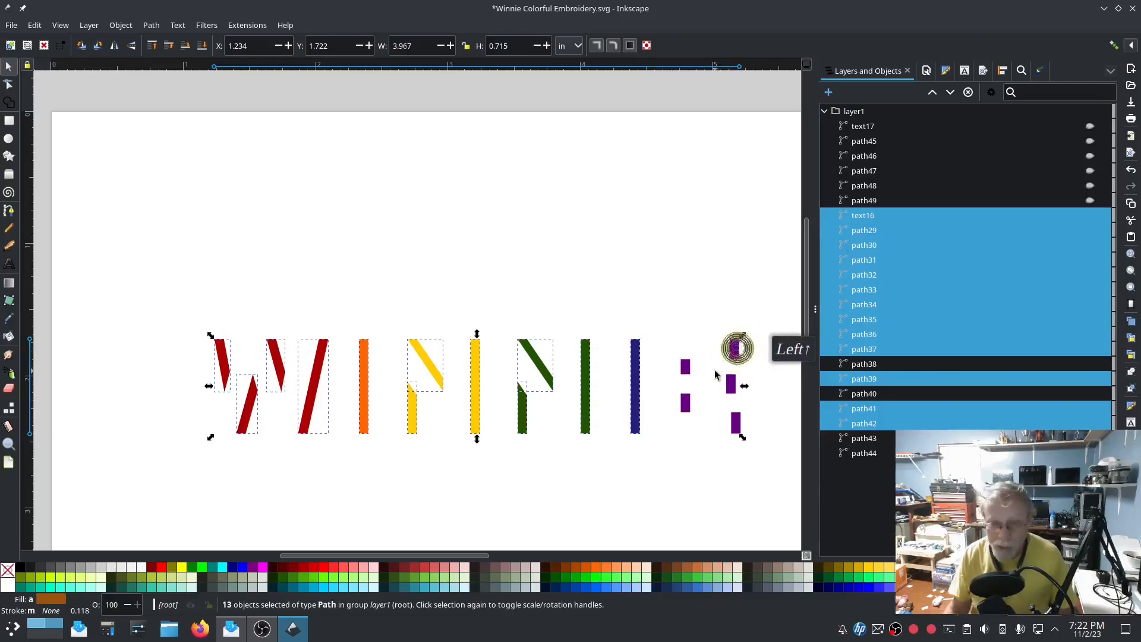
left_click(685, 366, "shift")
left_click(730, 385, "shift")
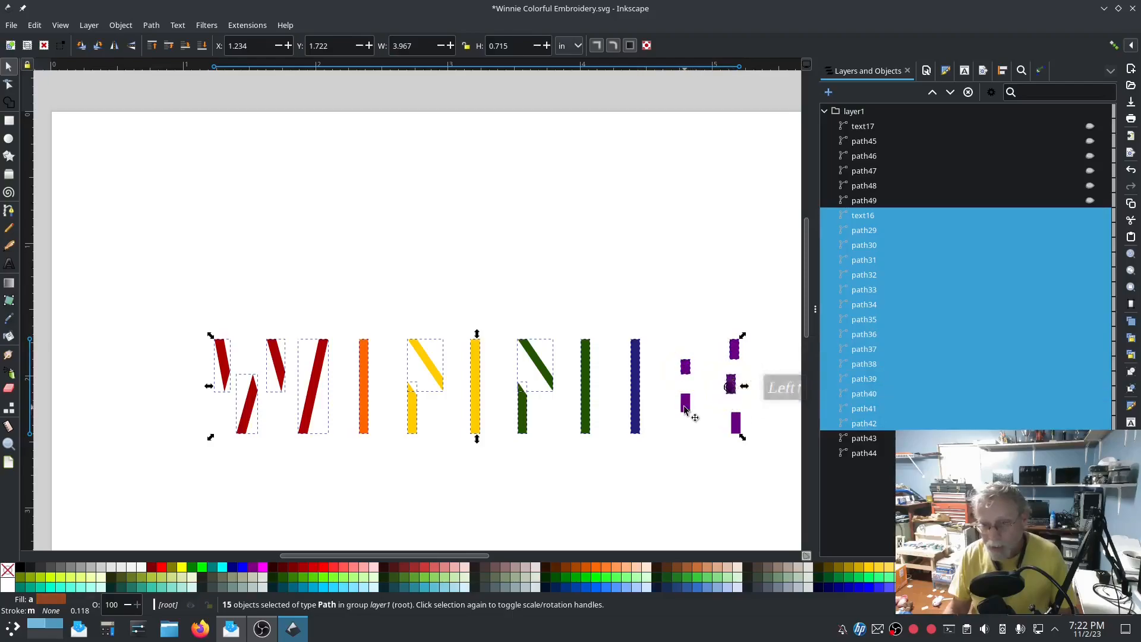
left_click(684, 403, "shift")
left_click(735, 424, "shift")
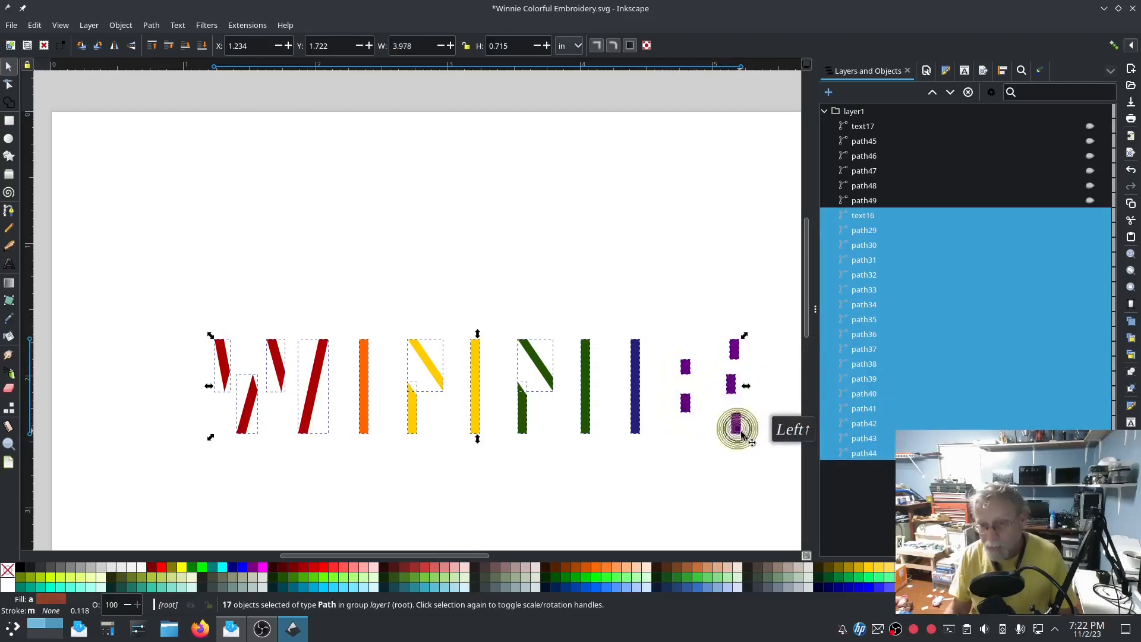
- Re-stack the selected dark strokes in order of selection with Ink/Stitch, and clear the selection
left_click(247, 25)
mouse_move(287, 186)
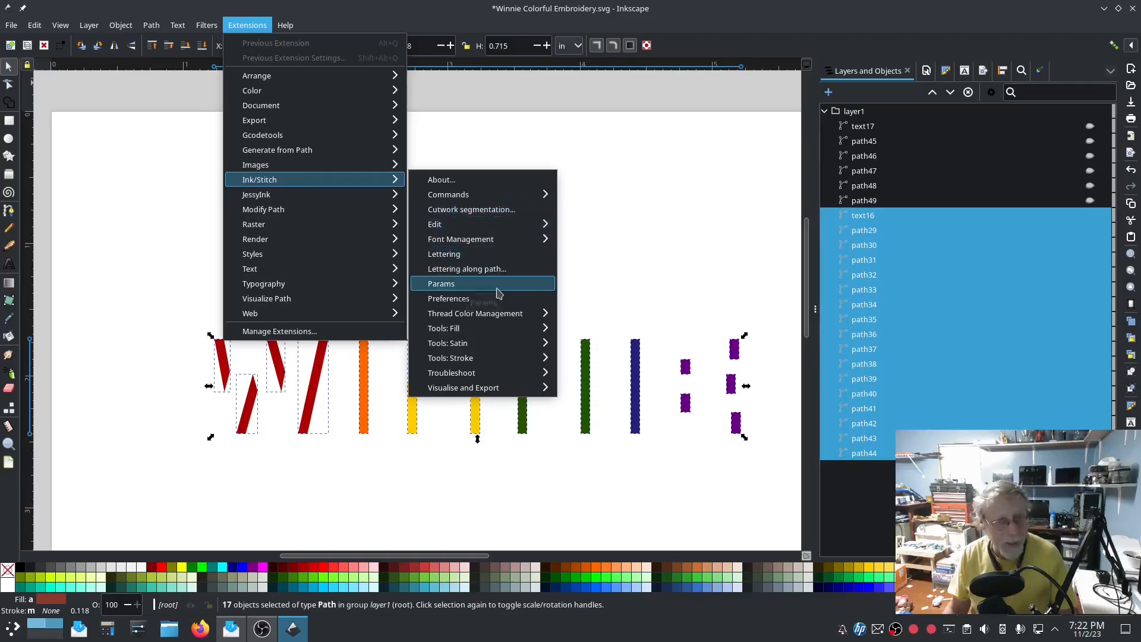
mouse_move(498, 197)
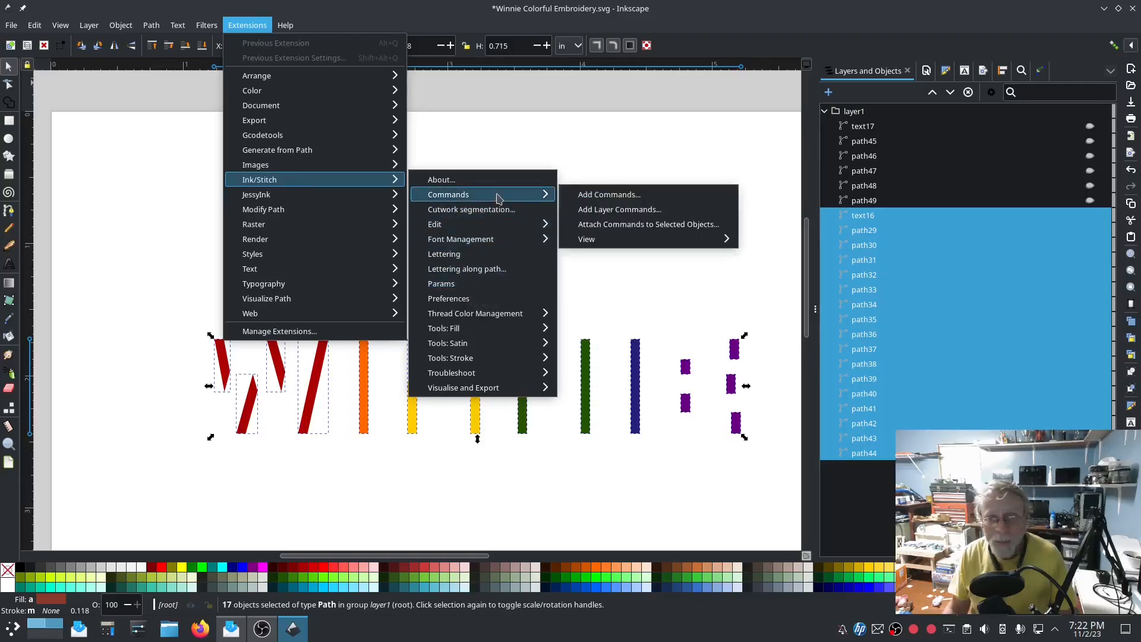
mouse_move(497, 237)
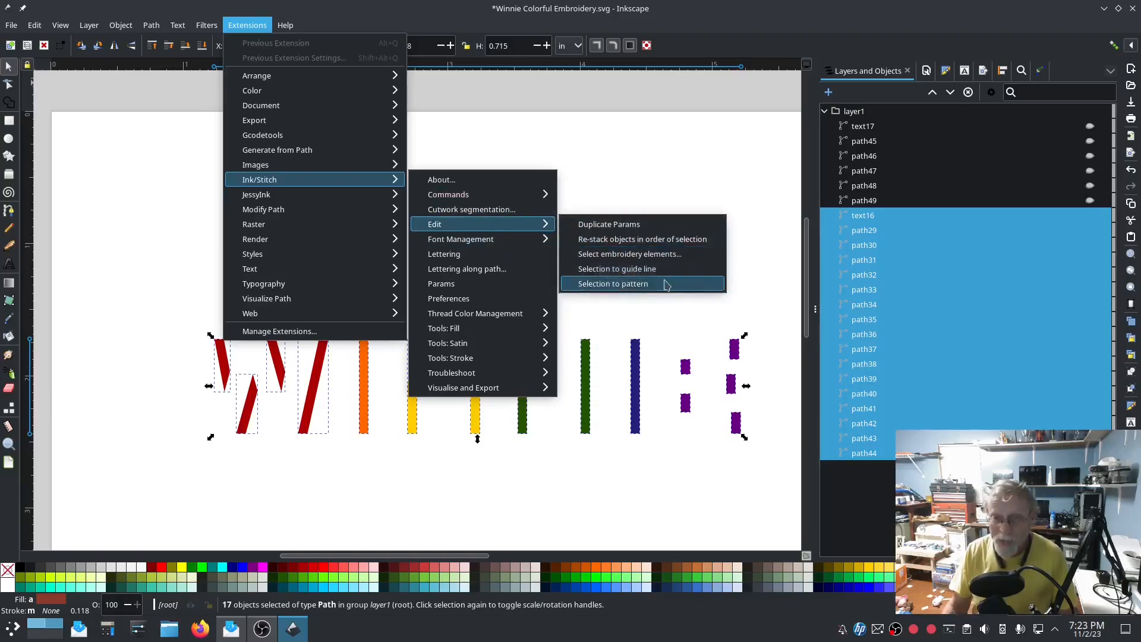
left_click(666, 241)
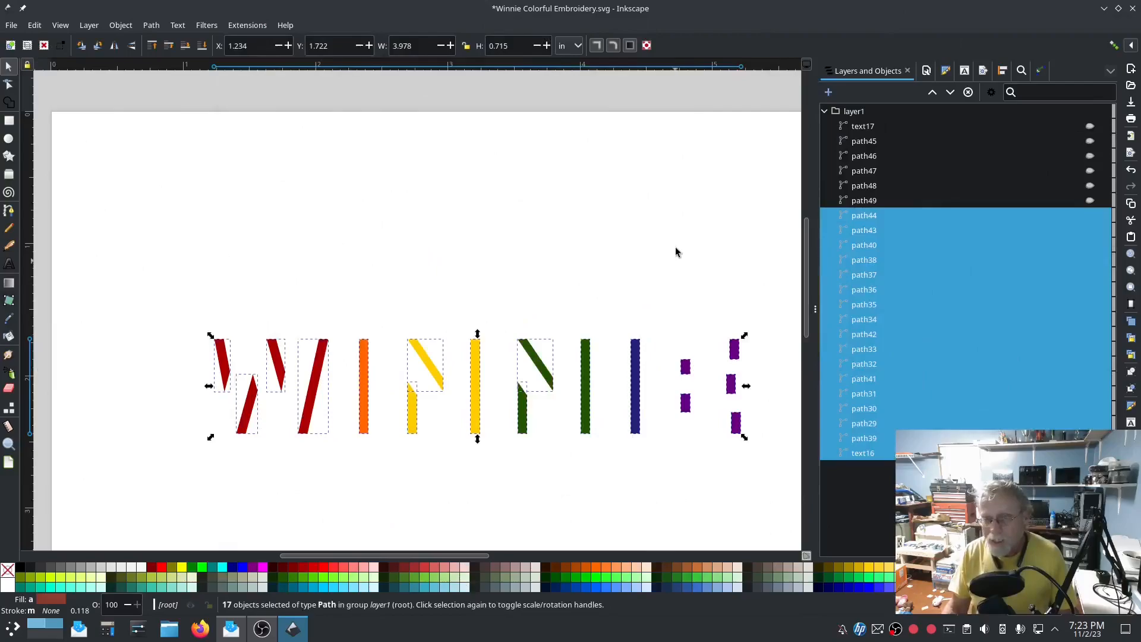
left_click(670, 226)
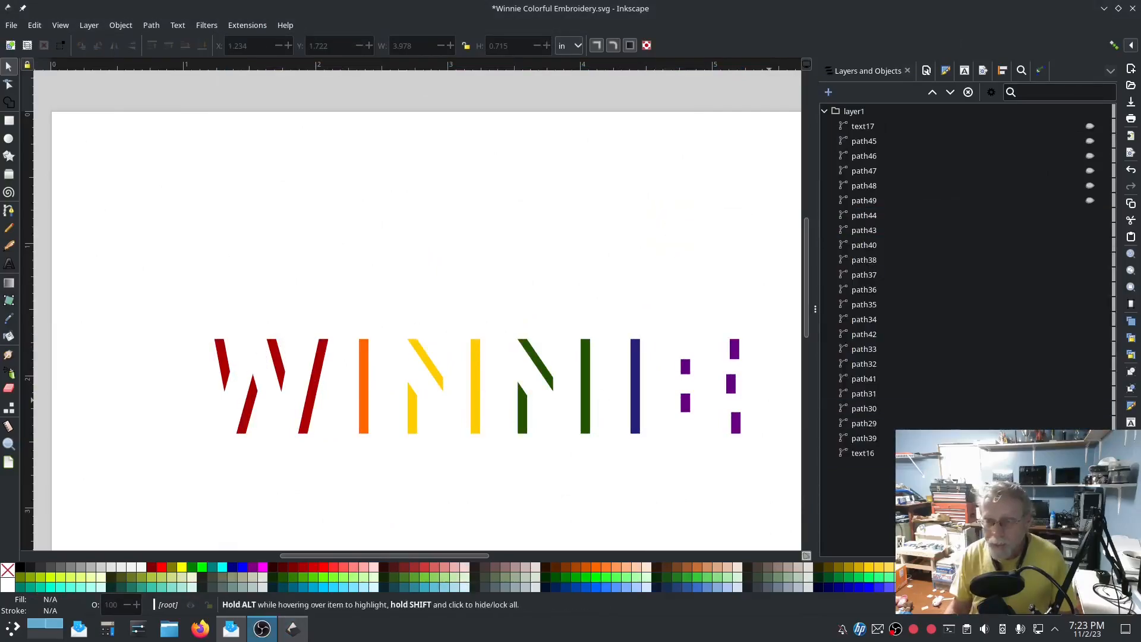
- Check the new stacking order by selecting strokes one by one from the W through the yellow N, and clear the selection
left_click(872, 456)
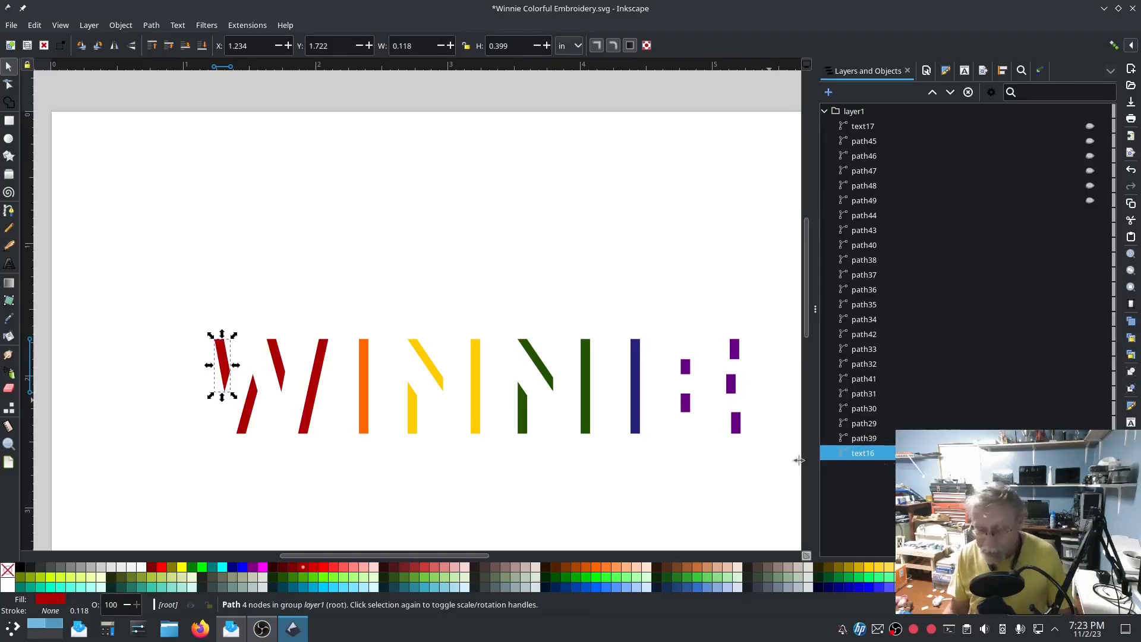
left_click(244, 405)
double_click(241, 403)
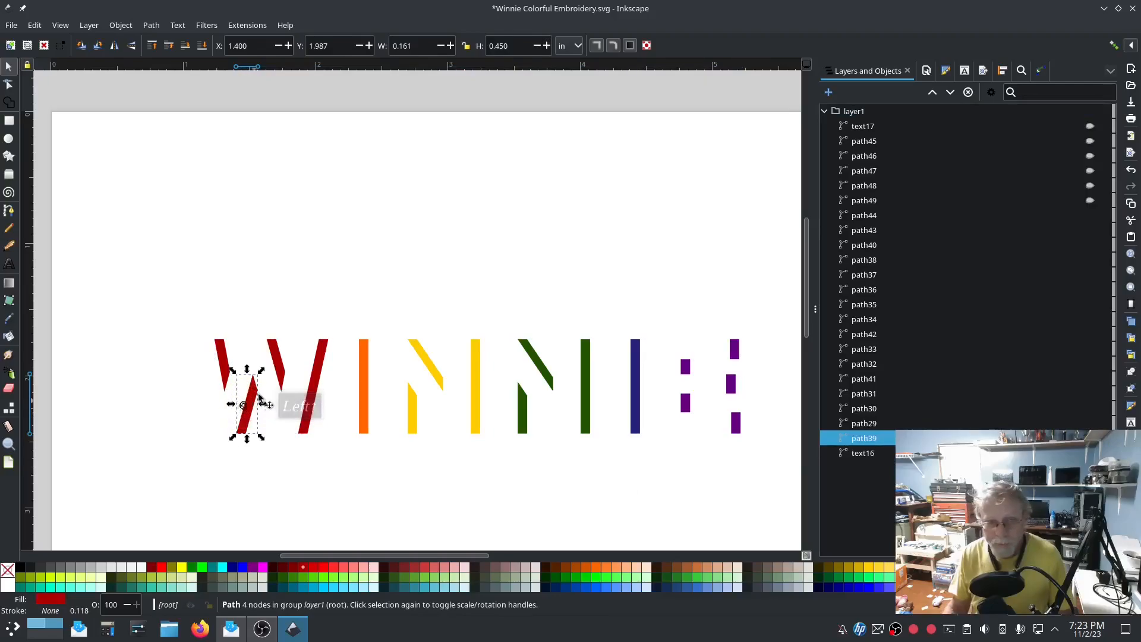
left_click(275, 373)
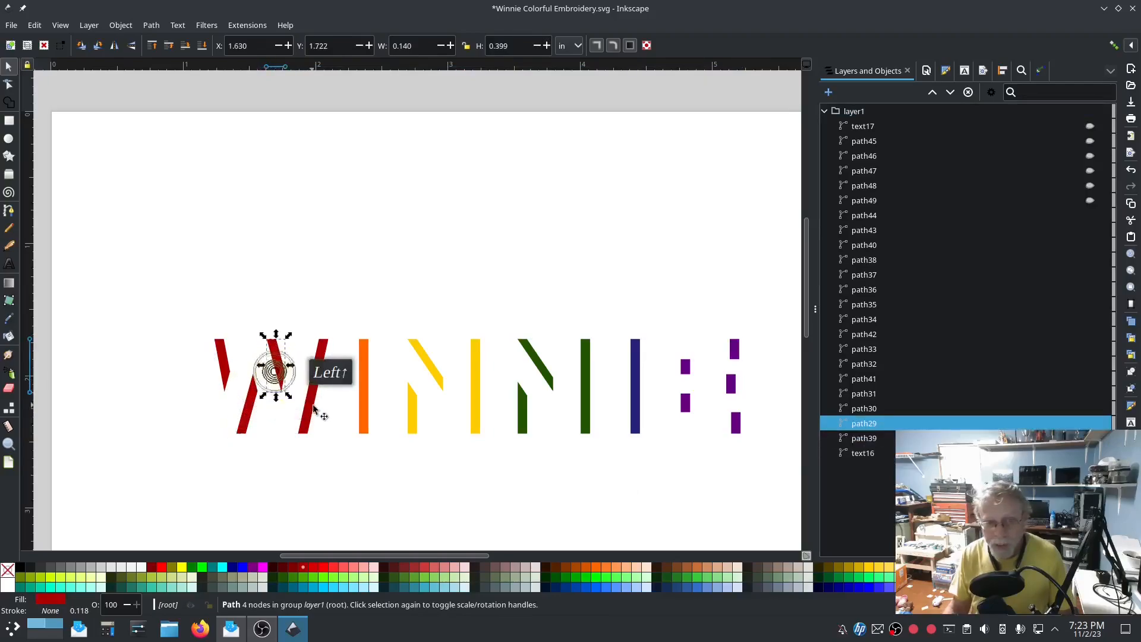
left_click(368, 373)
left_click(411, 402)
left_click(422, 357)
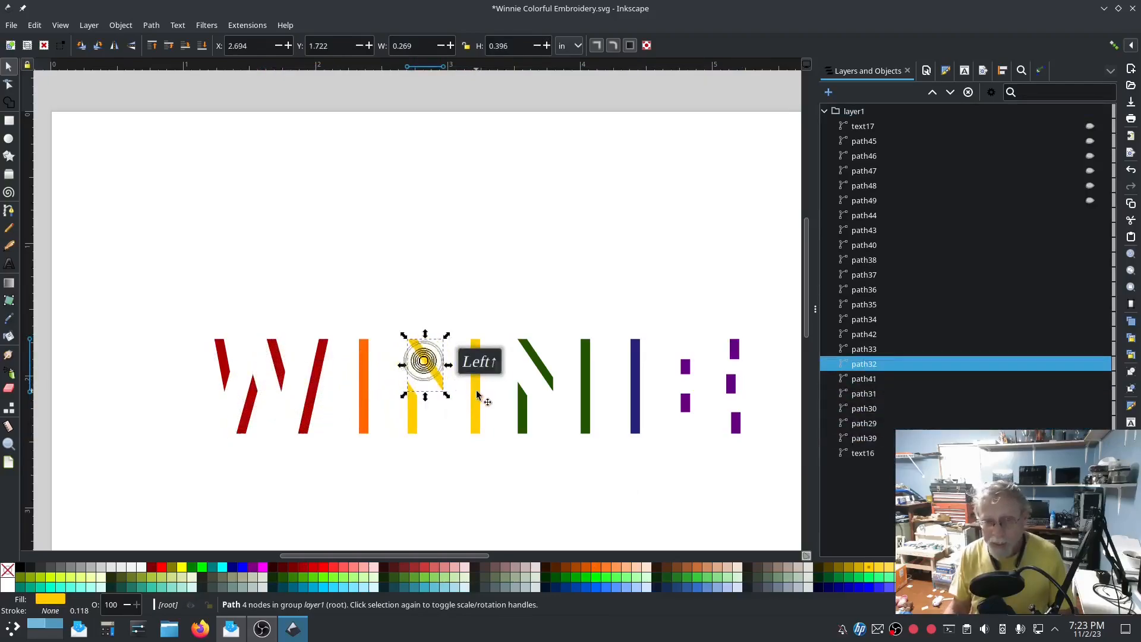
left_click(476, 393)
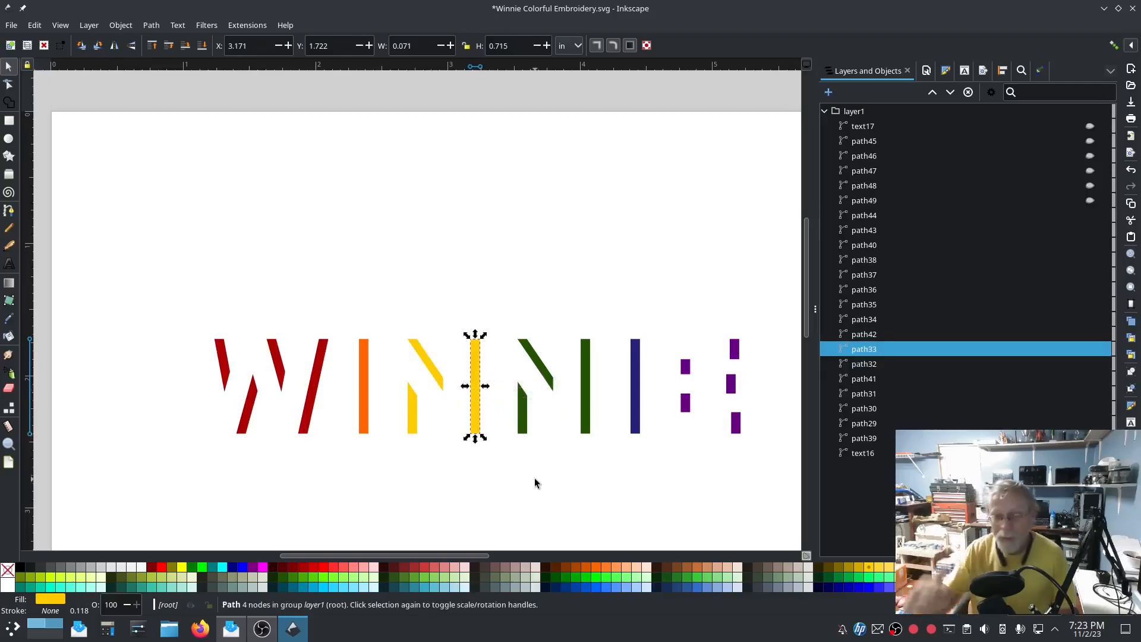
left_click(521, 487)
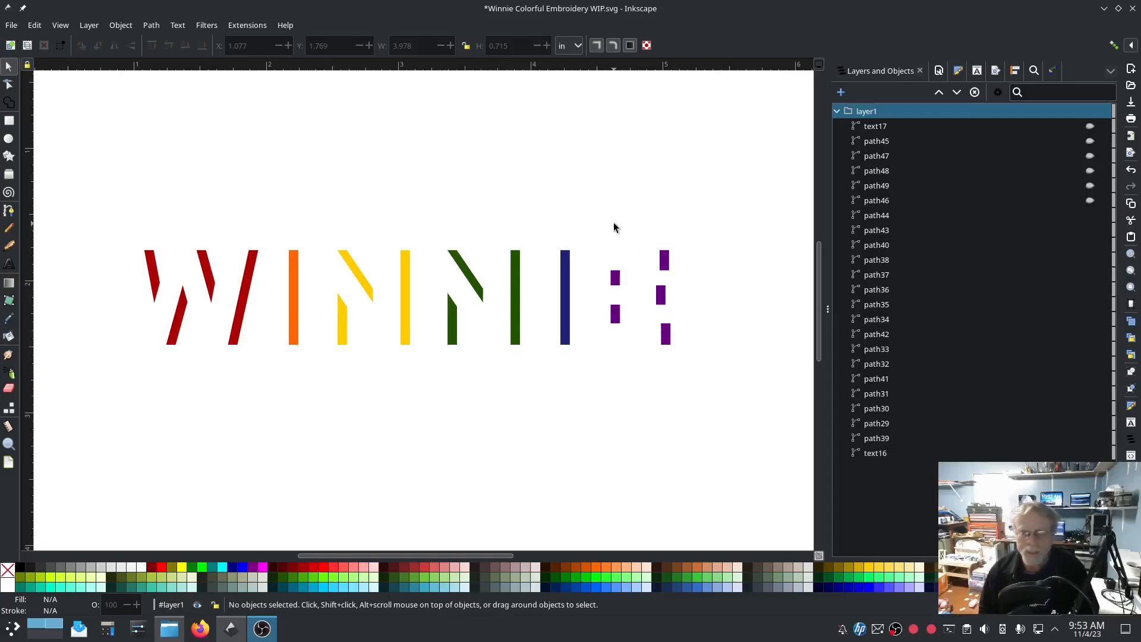
- Enable Trim After in the Ink/Stitch embroidery parameters for all 17 visible dark strokes, and apply the settings
left_click_drag(704, 384, 80, 224)
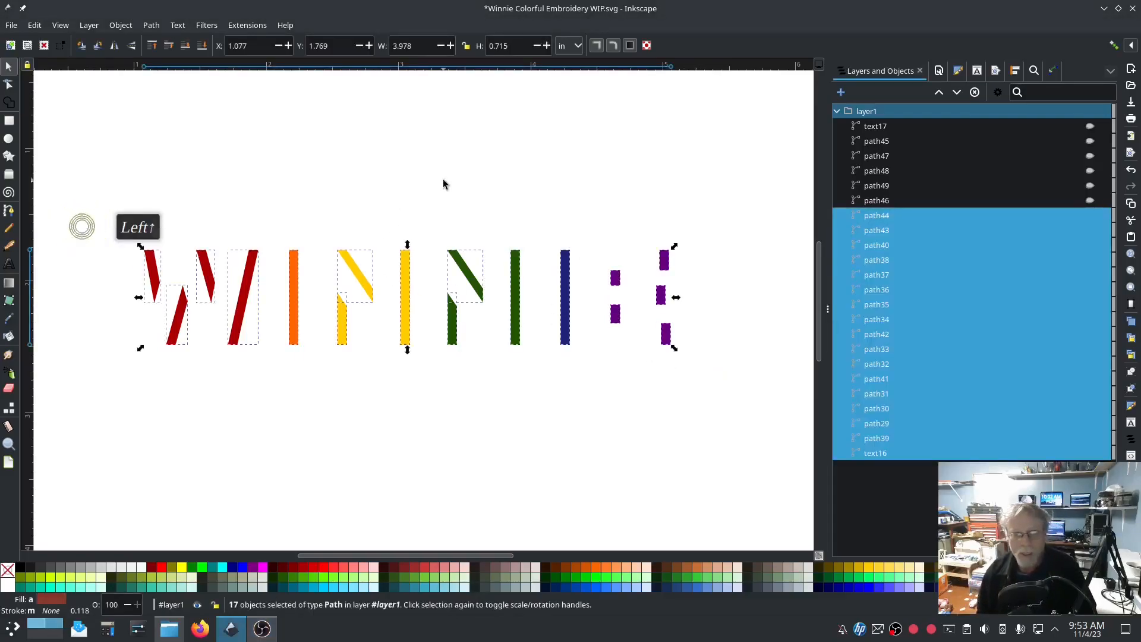
left_click(247, 25)
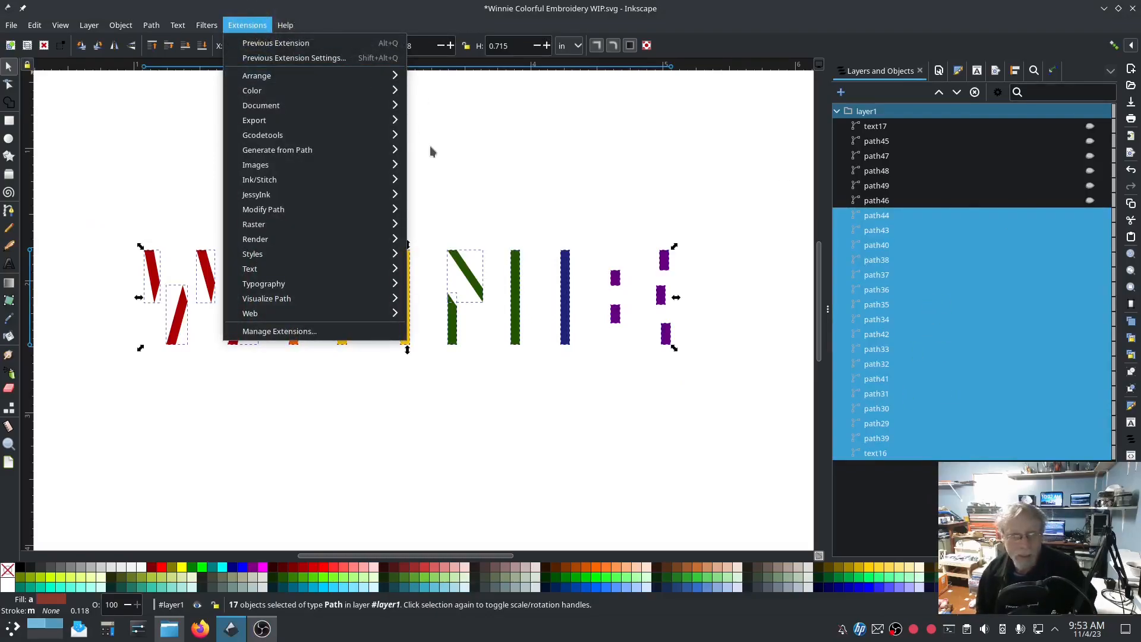
mouse_move(315, 180)
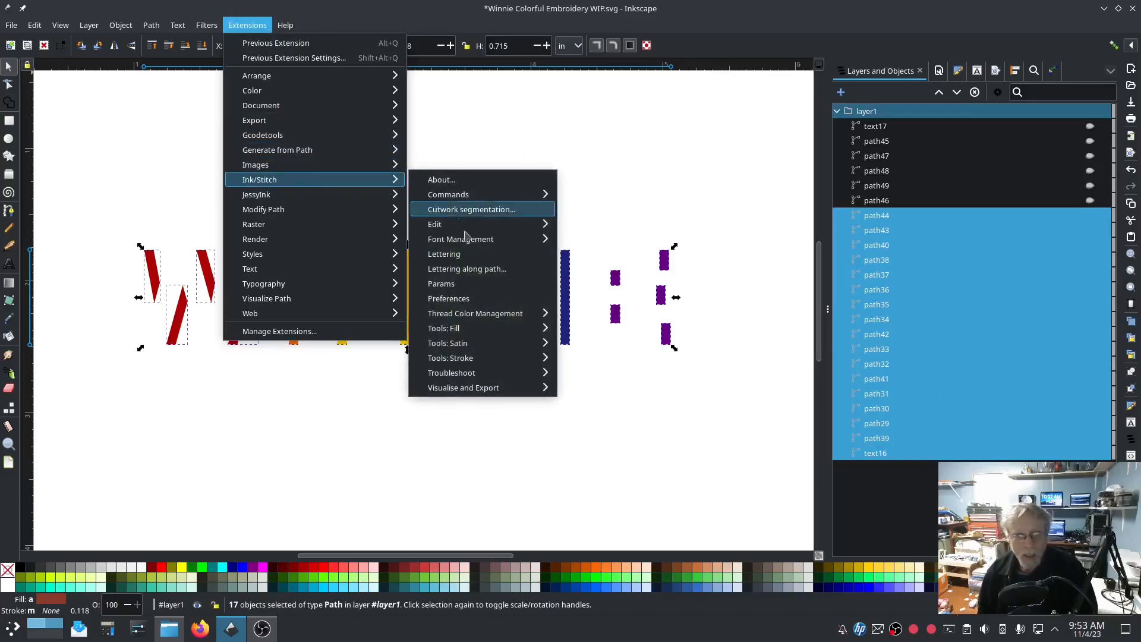
left_click(441, 285)
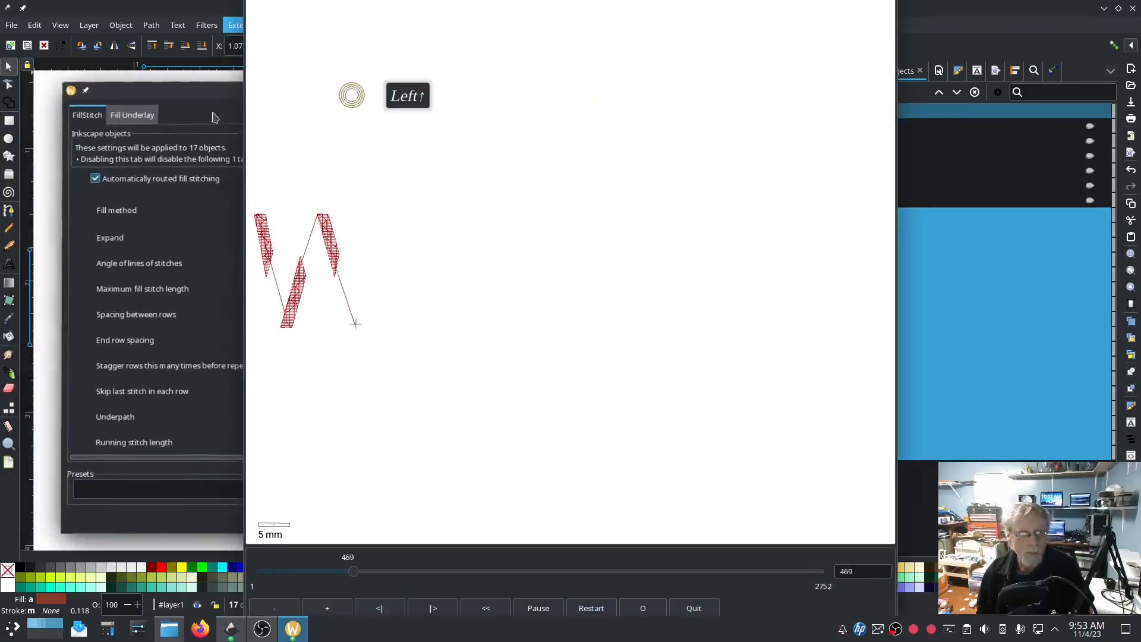
left_click(203, 97)
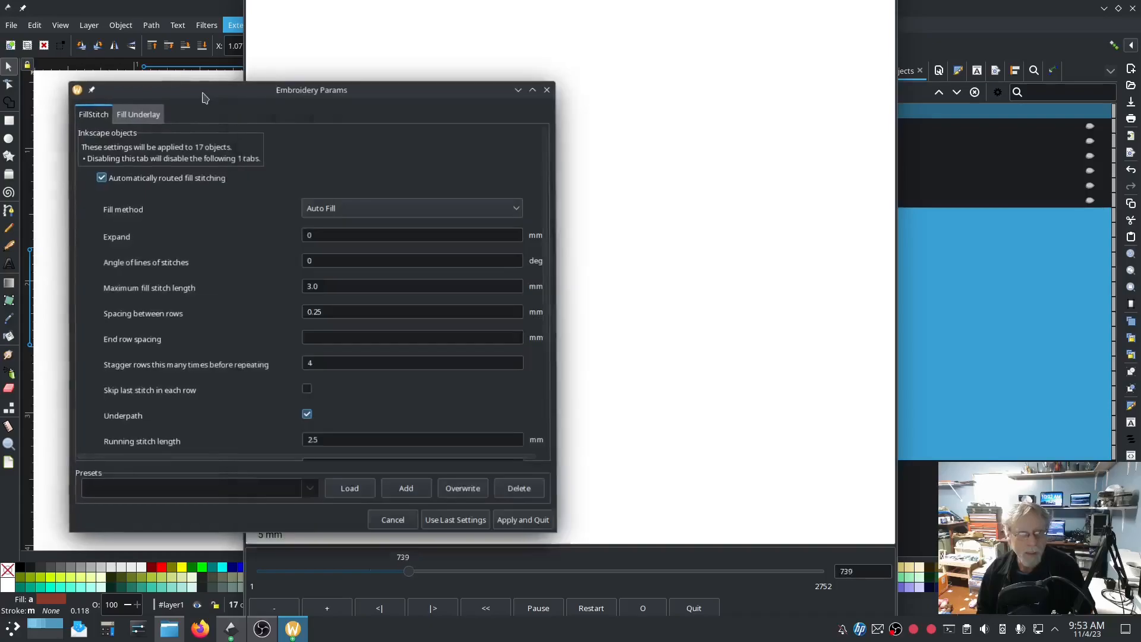
scroll(265, 313, "down", 5)
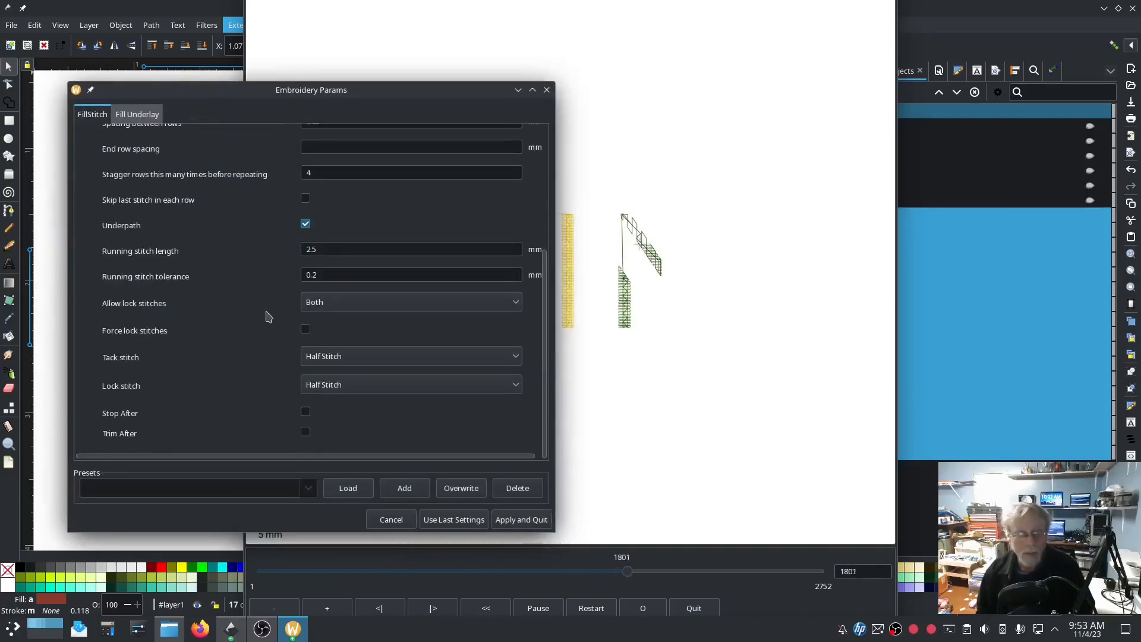
left_click(305, 432)
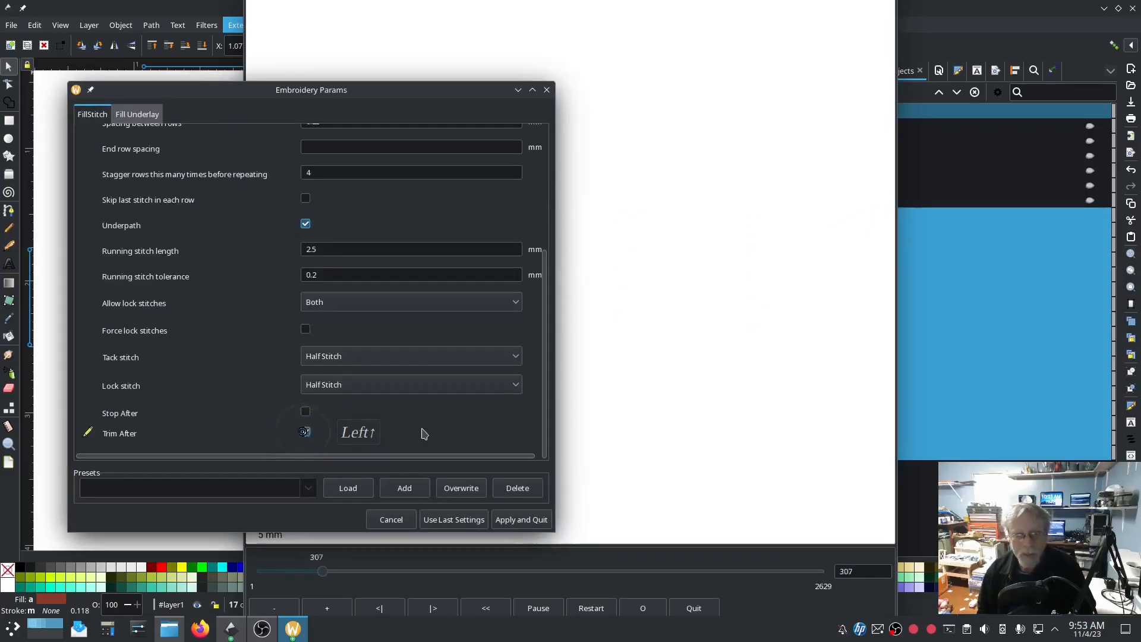
left_click(519, 519)
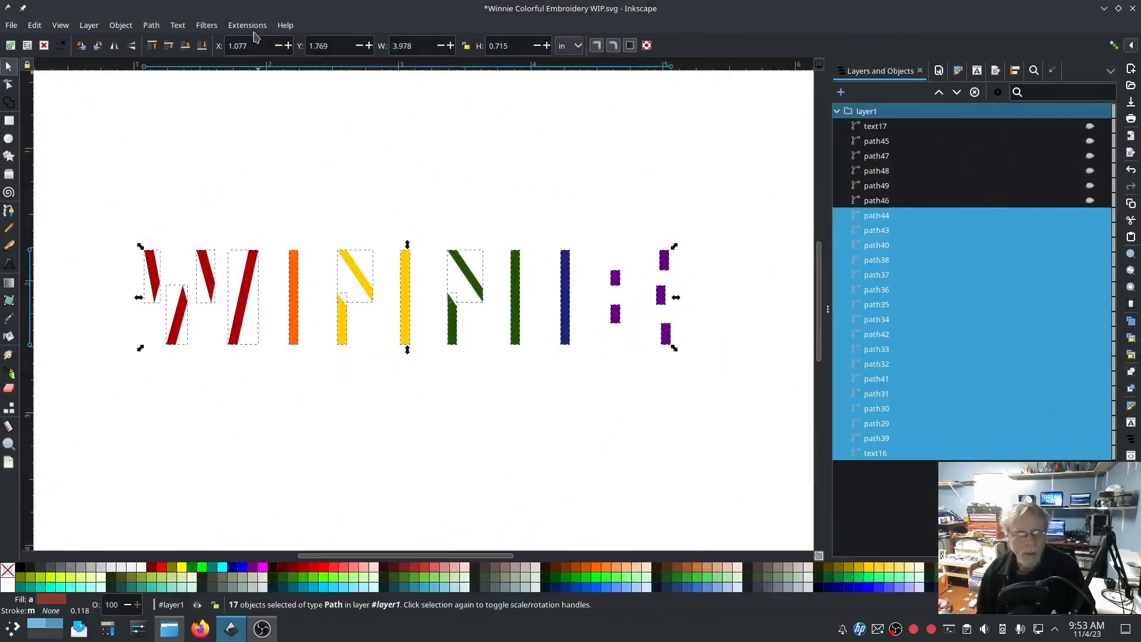
- Simulate the stitch-out of the dark strokes at 1024 stitches/sec to review its order, close the simulator, and clear the selection
left_click(249, 25)
mouse_move(261, 184)
mouse_move(489, 397)
left_click(592, 433)
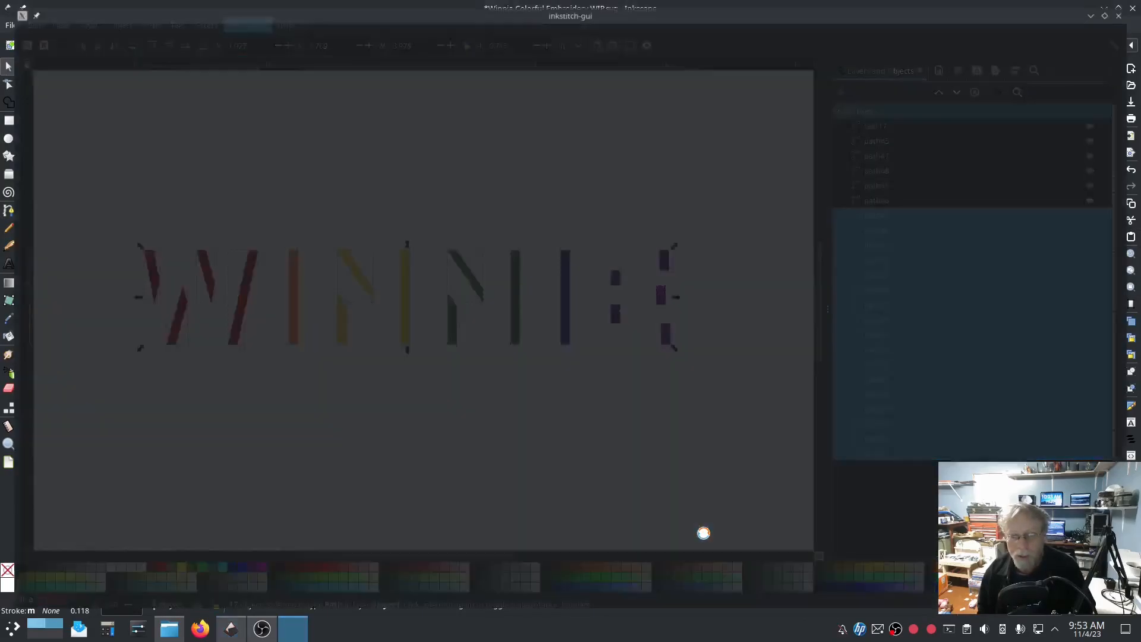
left_click(365, 518)
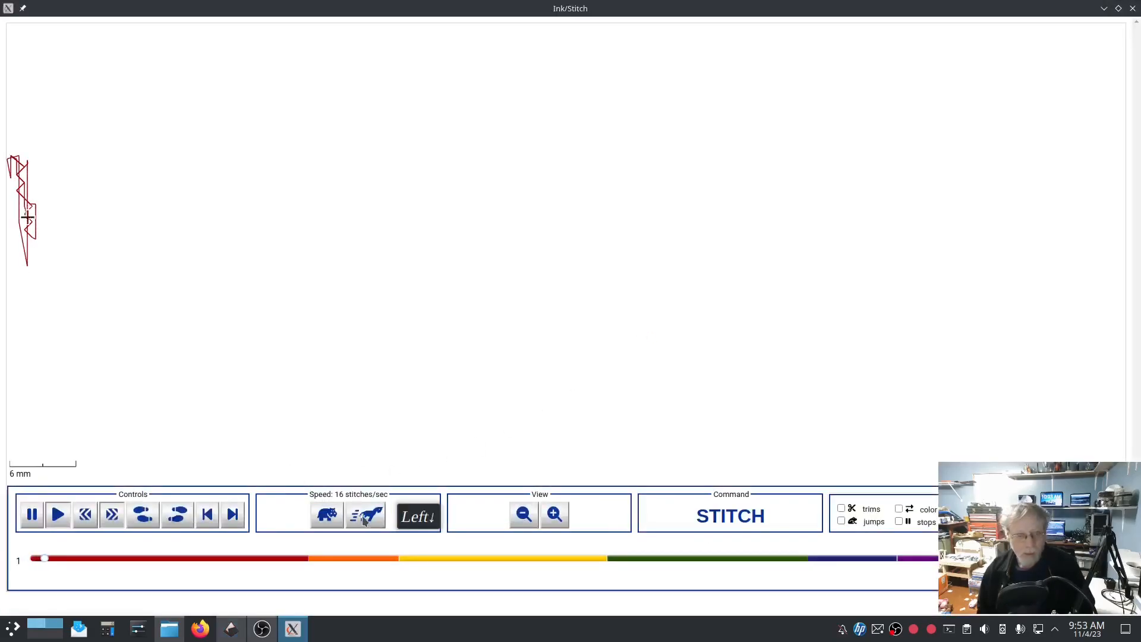
left_click(365, 517)
left_click(365, 517)
left_click(365, 517)
left_click(365, 517)
left_click(365, 517)
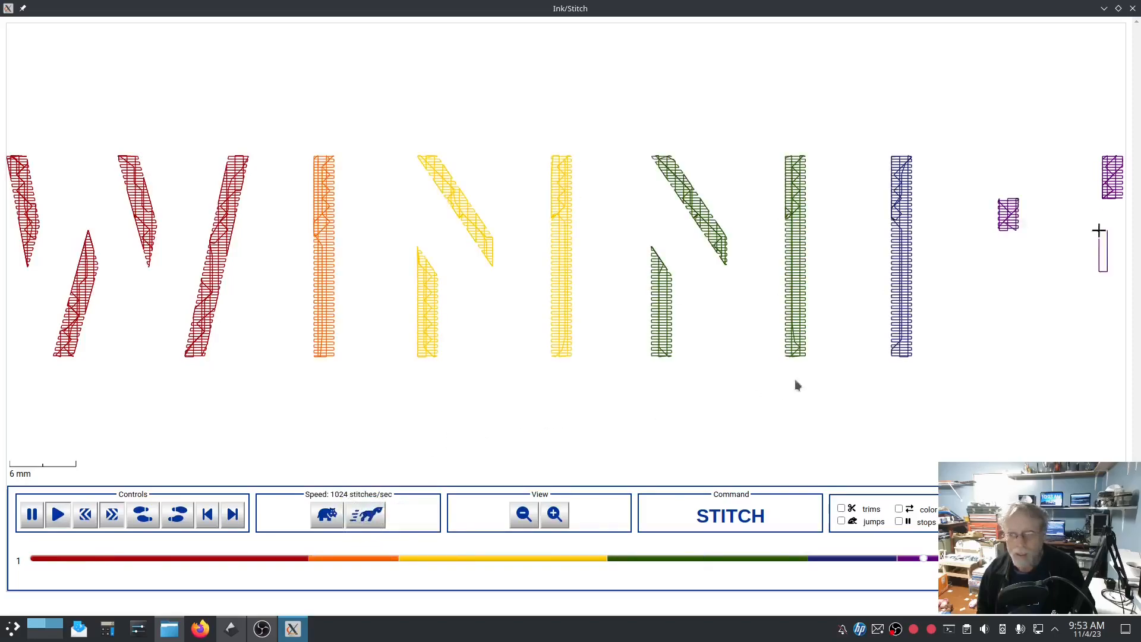
left_click(1133, 9)
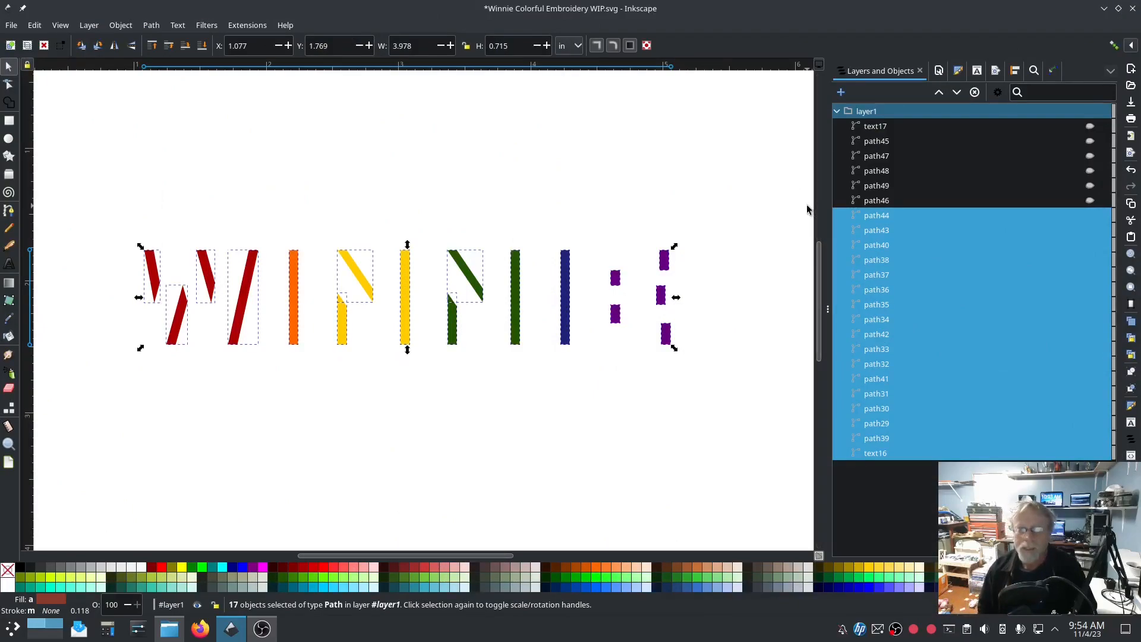
left_click(609, 392)
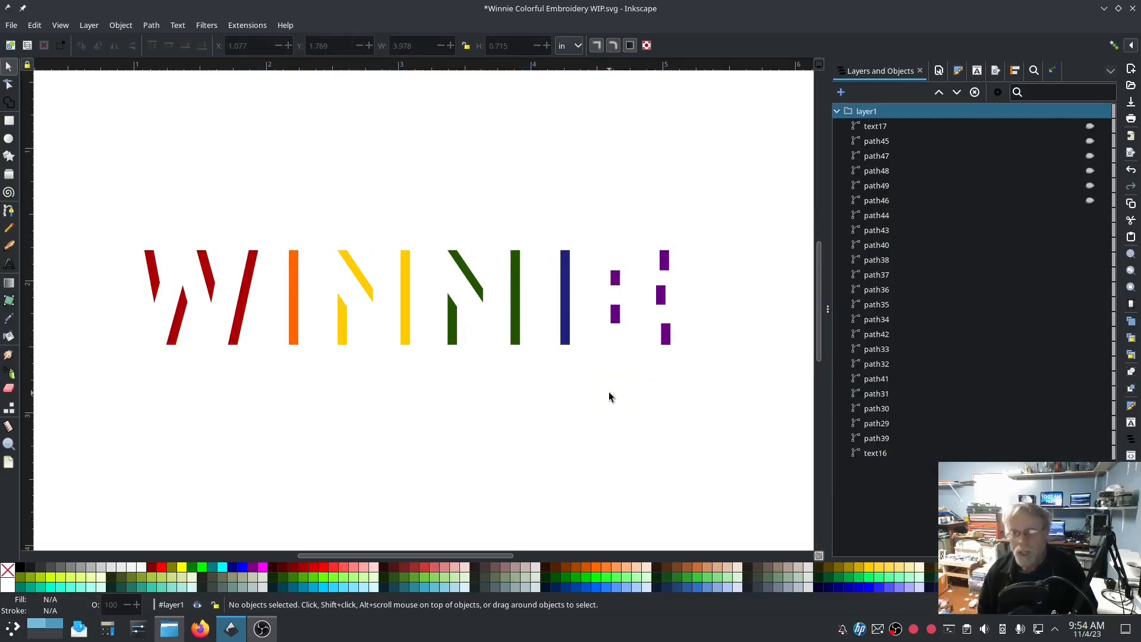
left_click(597, 390)
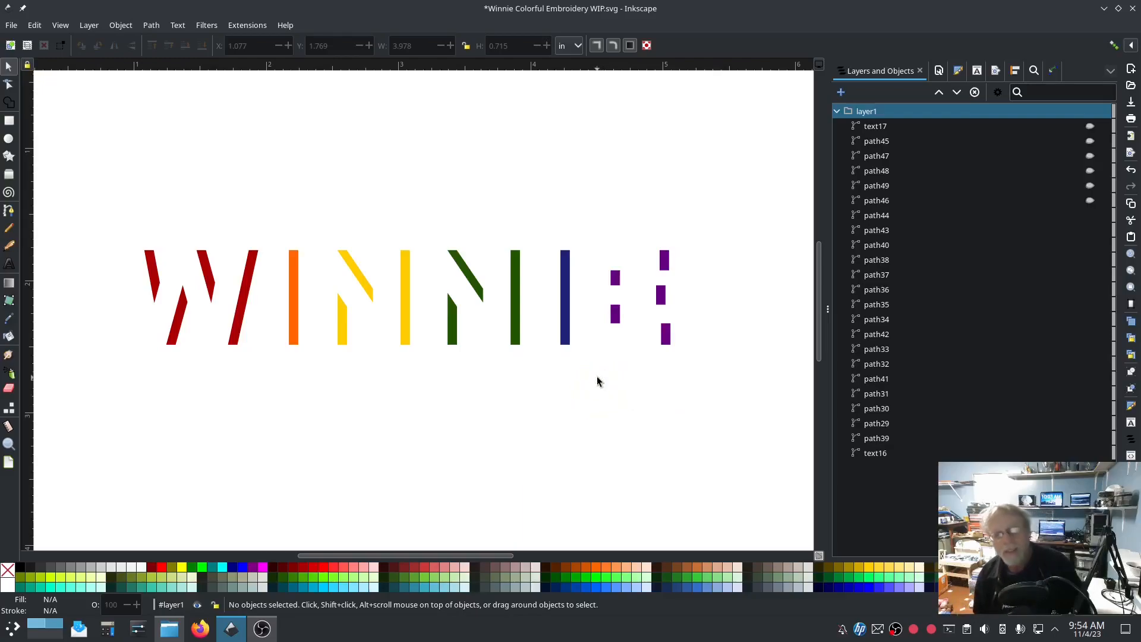
left_click(597, 390)
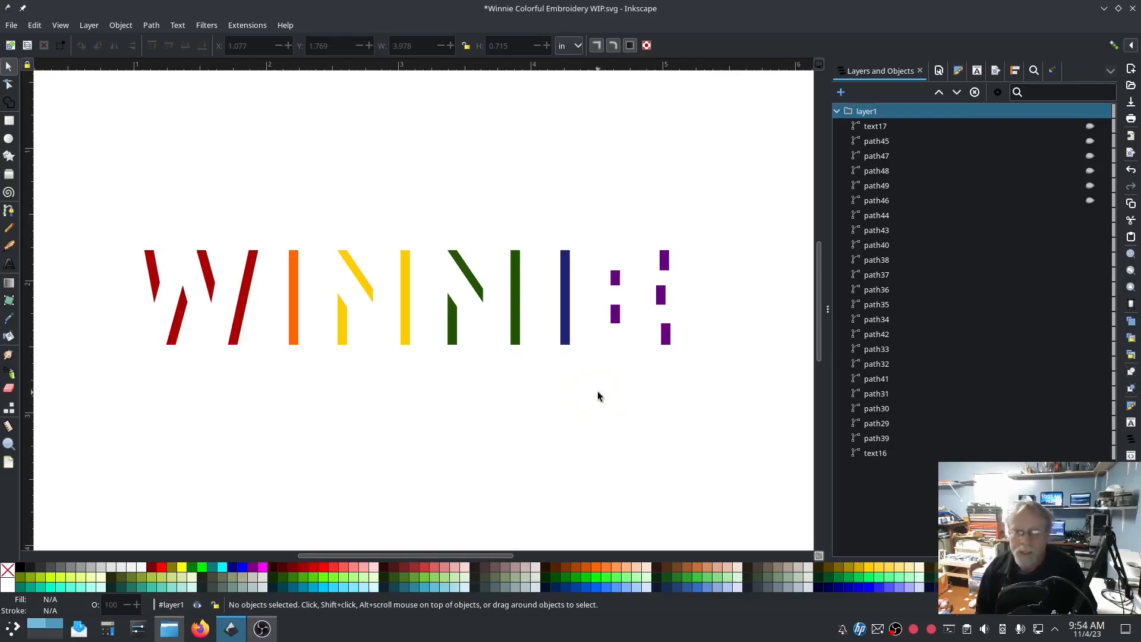
left_click(613, 458)
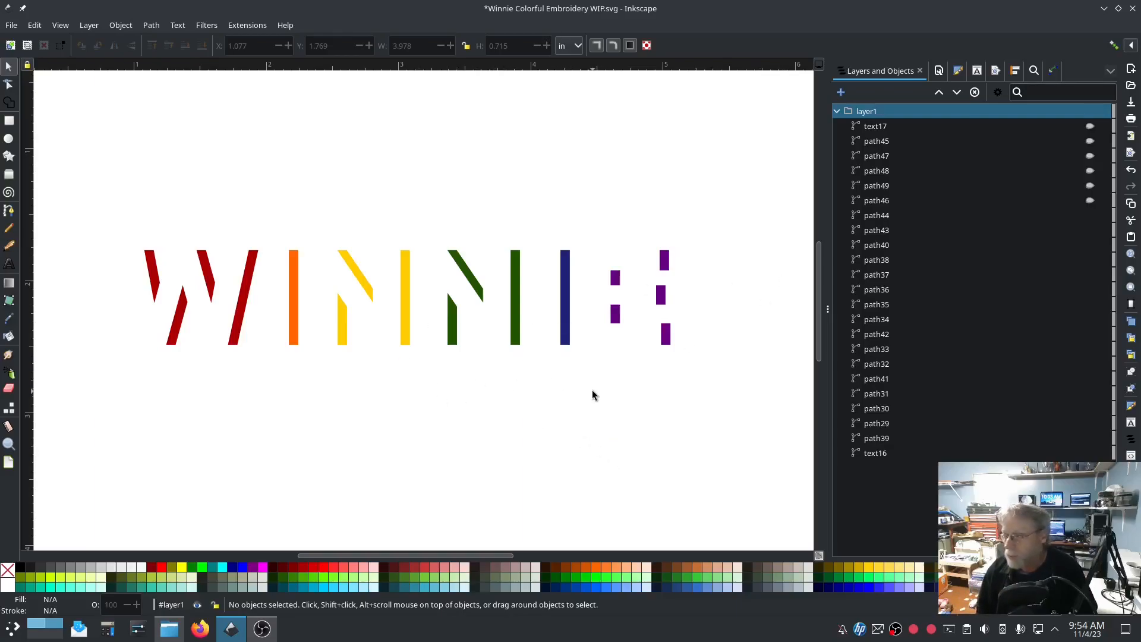
- Unhide the six letter shapes from path46 up to text17, and clear the selection
left_click(898, 201)
left_click(898, 127, "shift")
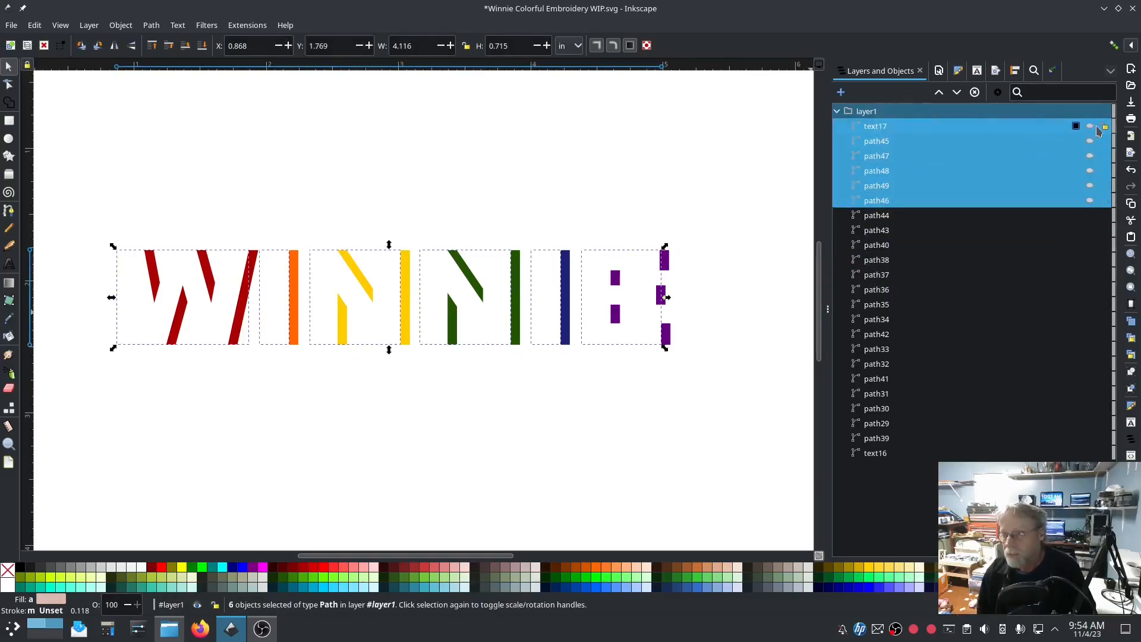
left_click(1094, 127)
left_click(767, 435)
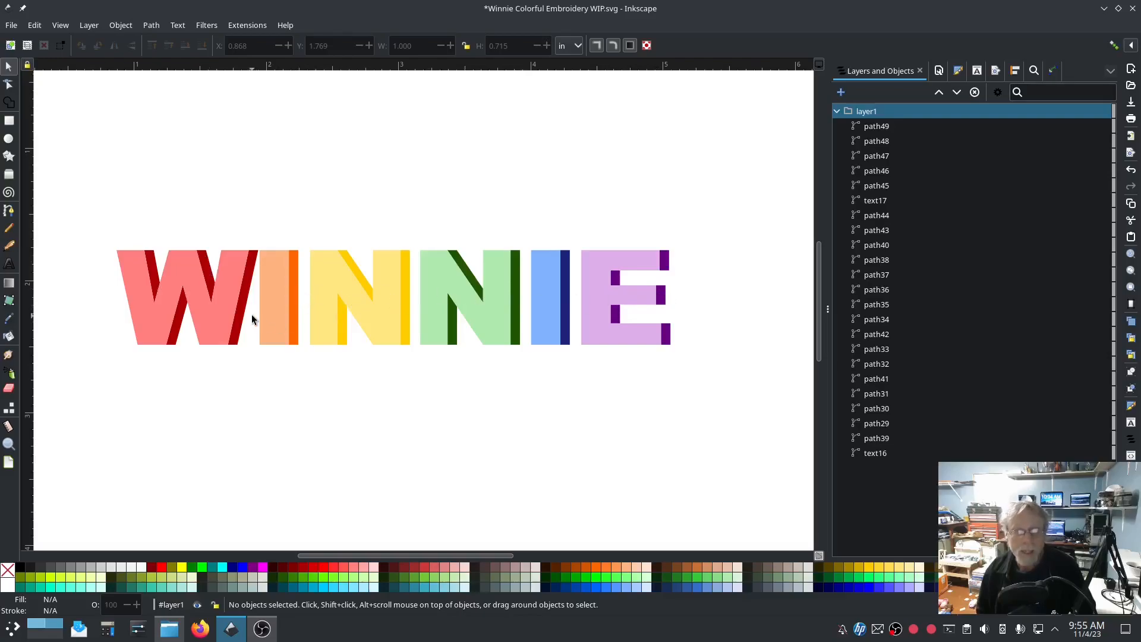
- Draw two satin rails with the Pen tool along both sides of the W's first downstroke, bending the inner rail at the notch down to the baseline
scroll(119, 297, "up", 3, "ctrl")
scroll(119, 301, "up", 1, "ctrl")
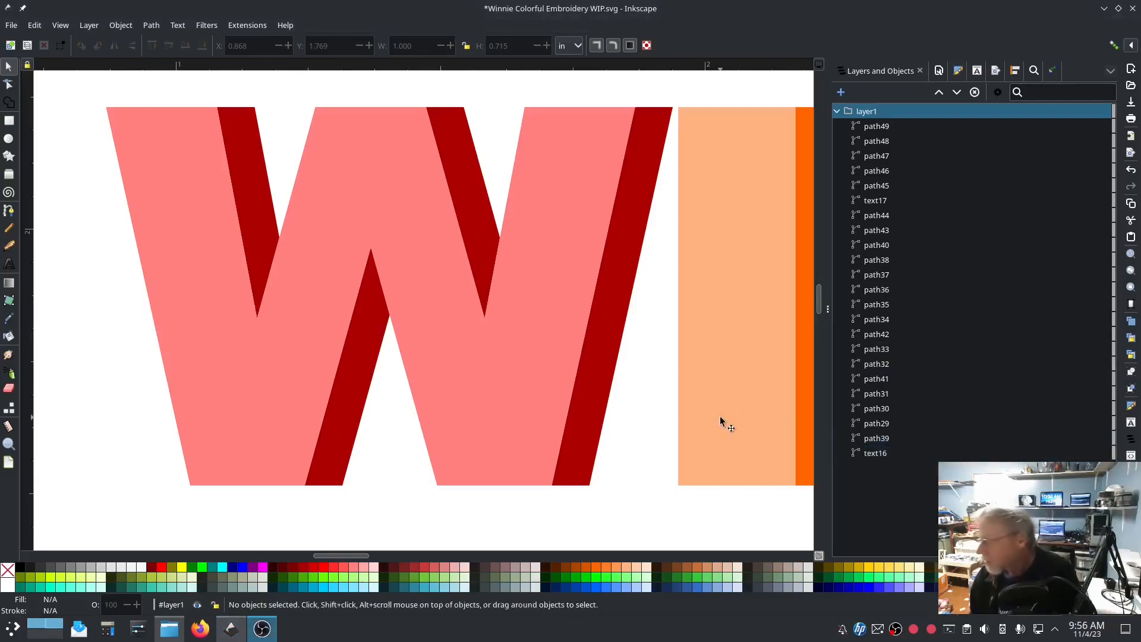
left_click(9, 210)
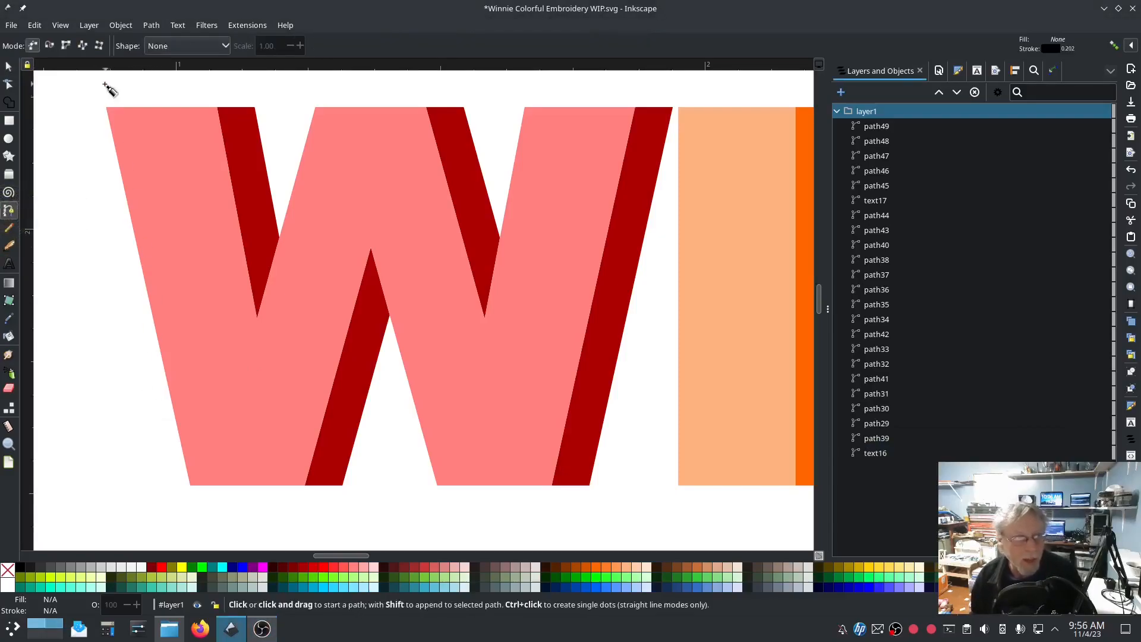
left_click(105, 107)
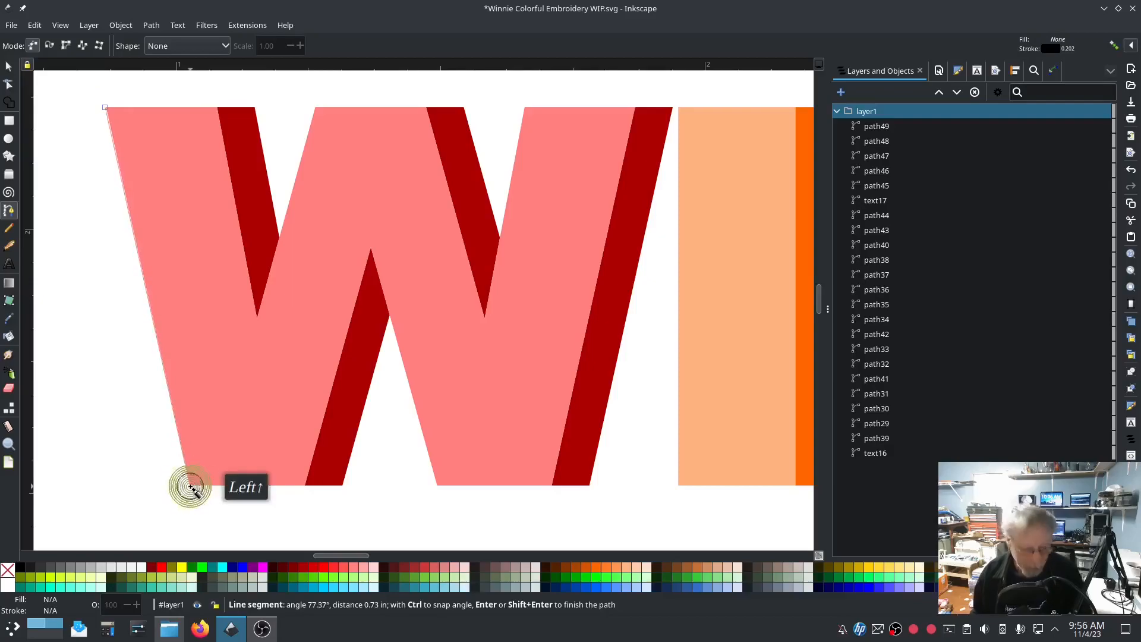
double_click(190, 485)
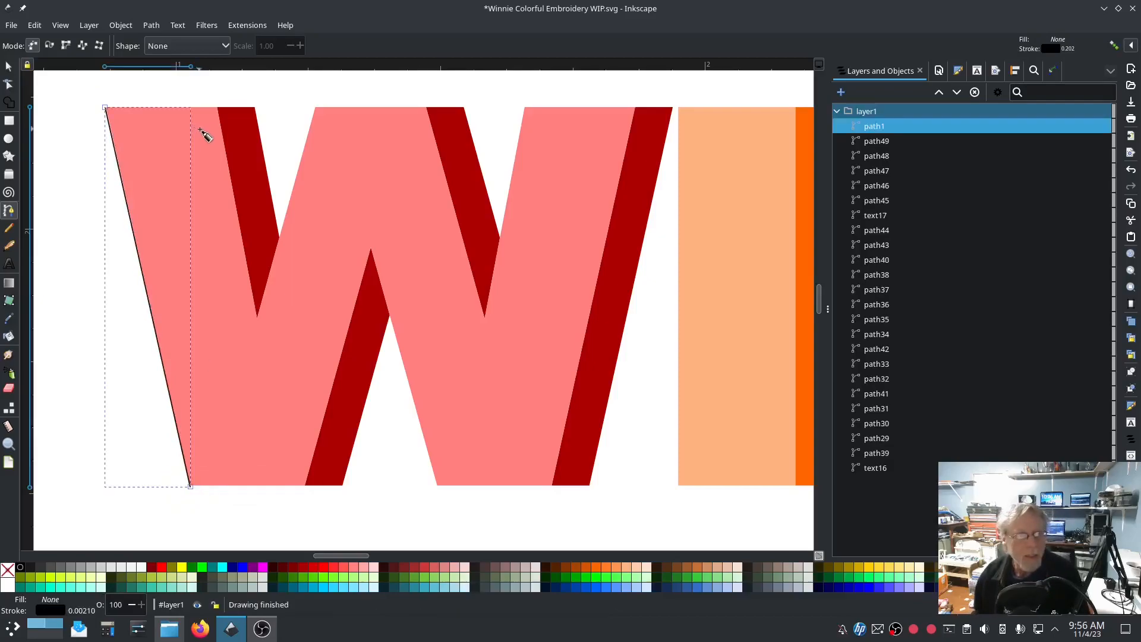
left_click(218, 107)
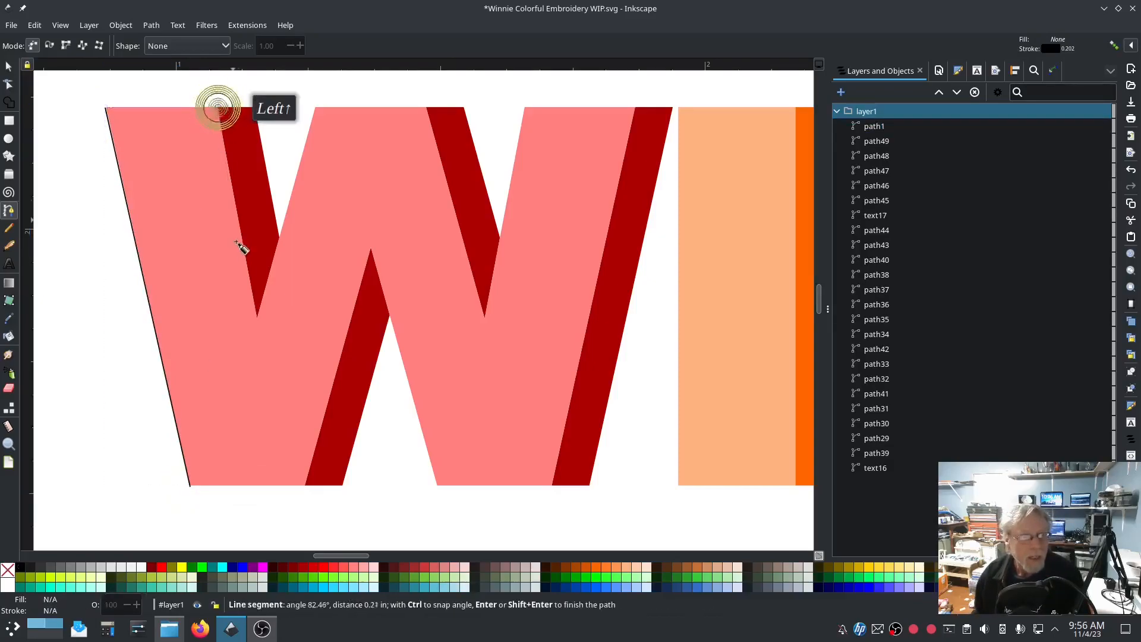
left_click(258, 317)
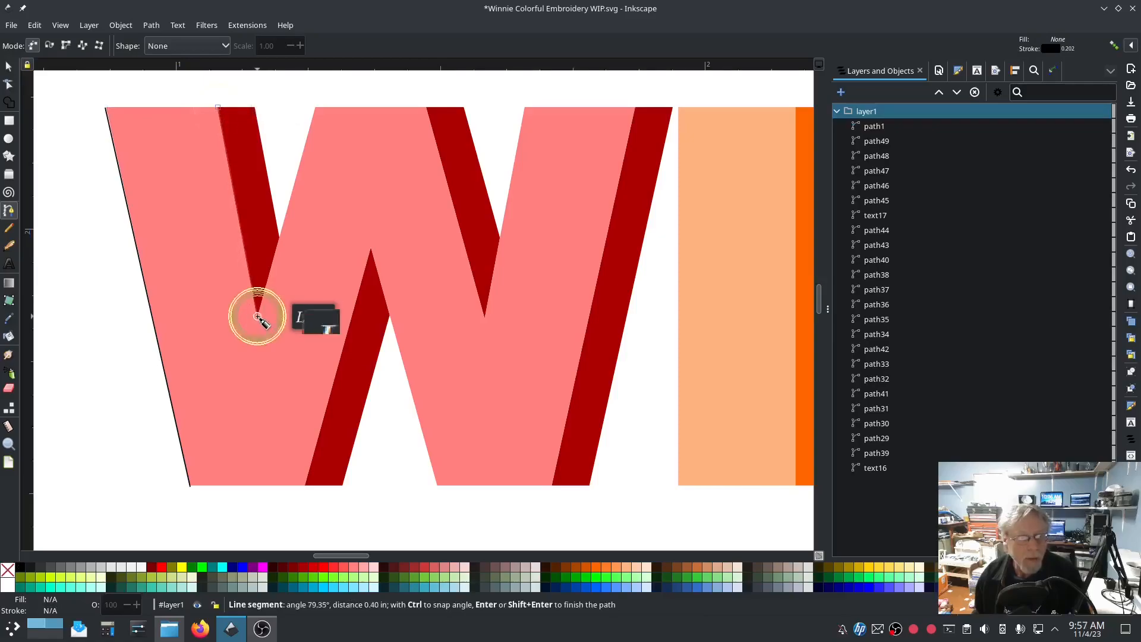
double_click(276, 487)
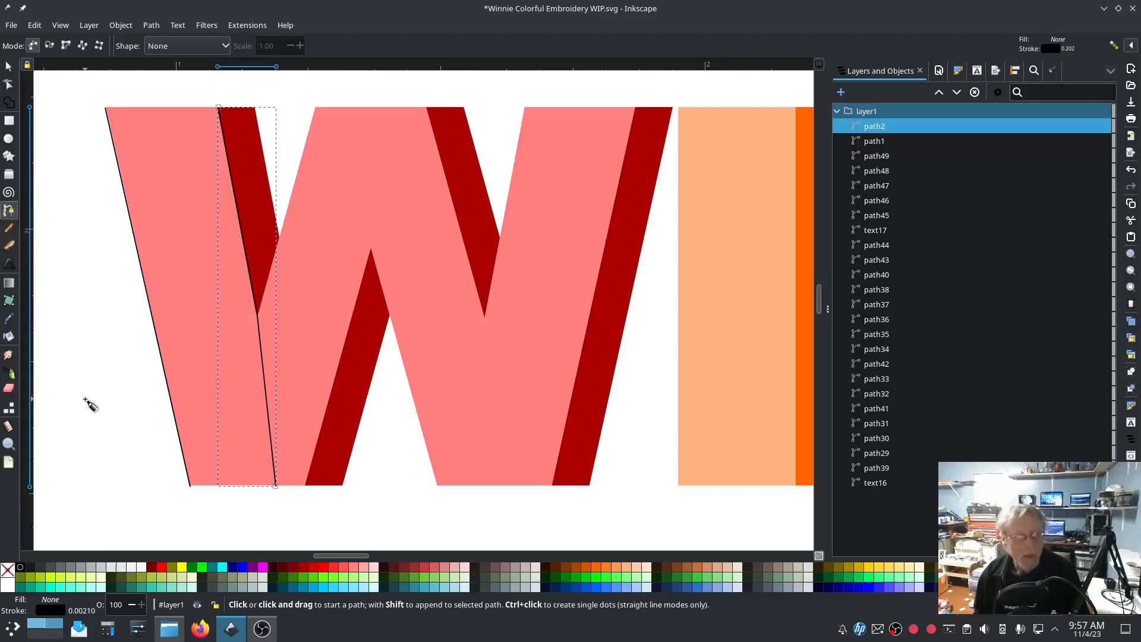
- Draw three horizontal rungs with the Pencil tool across both rails, near the base, the middle and the top of the W's first downstroke
left_click(166, 452)
left_click(10, 227)
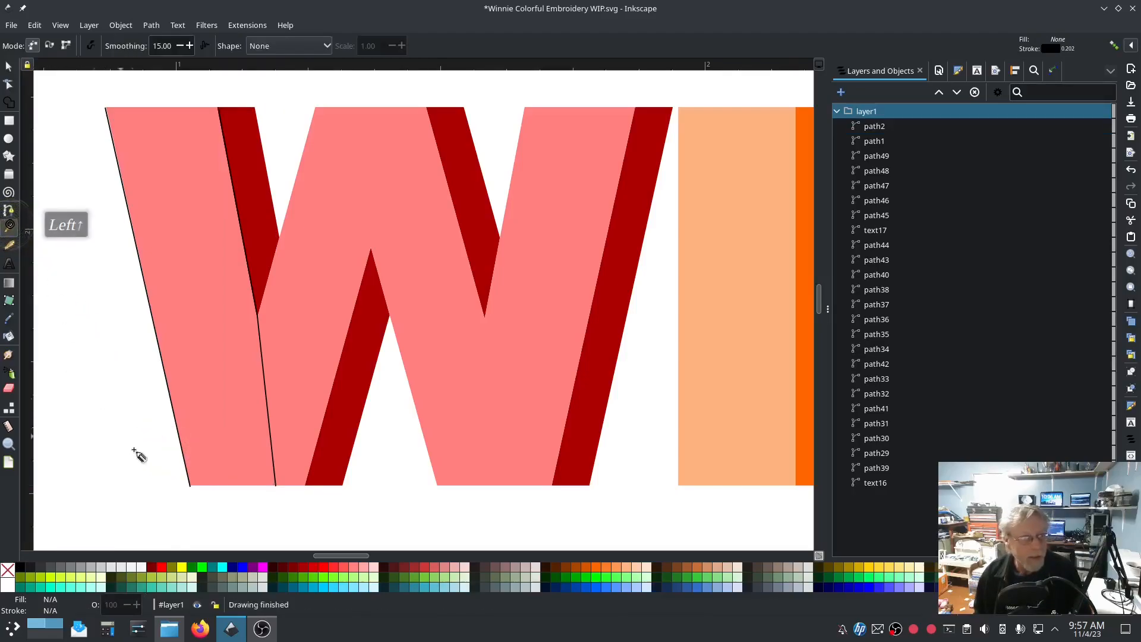
left_click(171, 459)
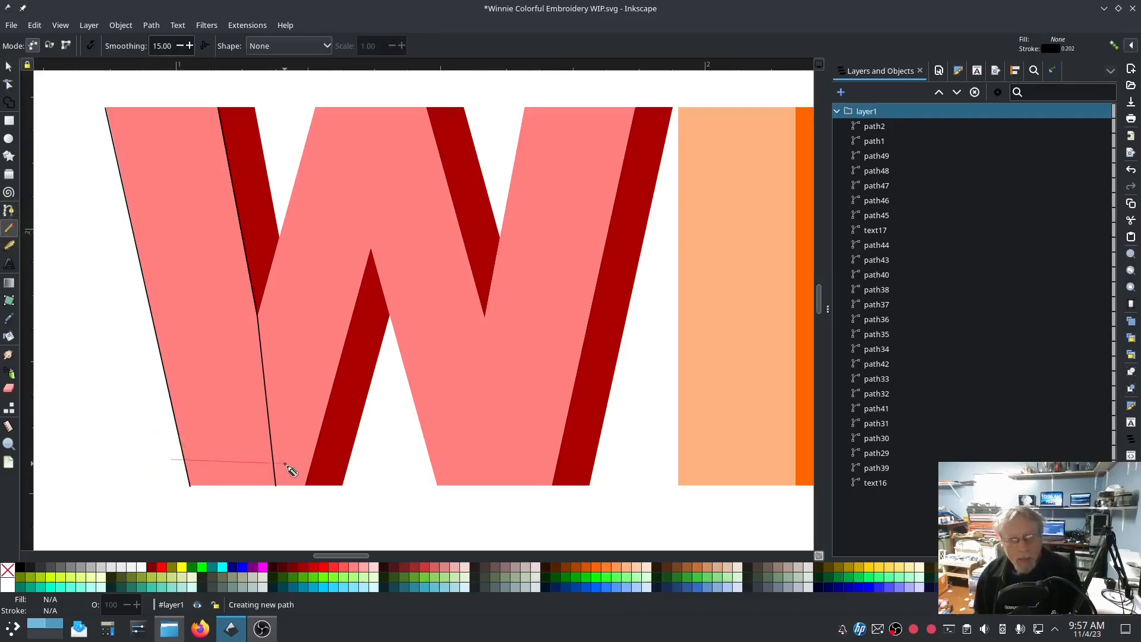
key("Escape")
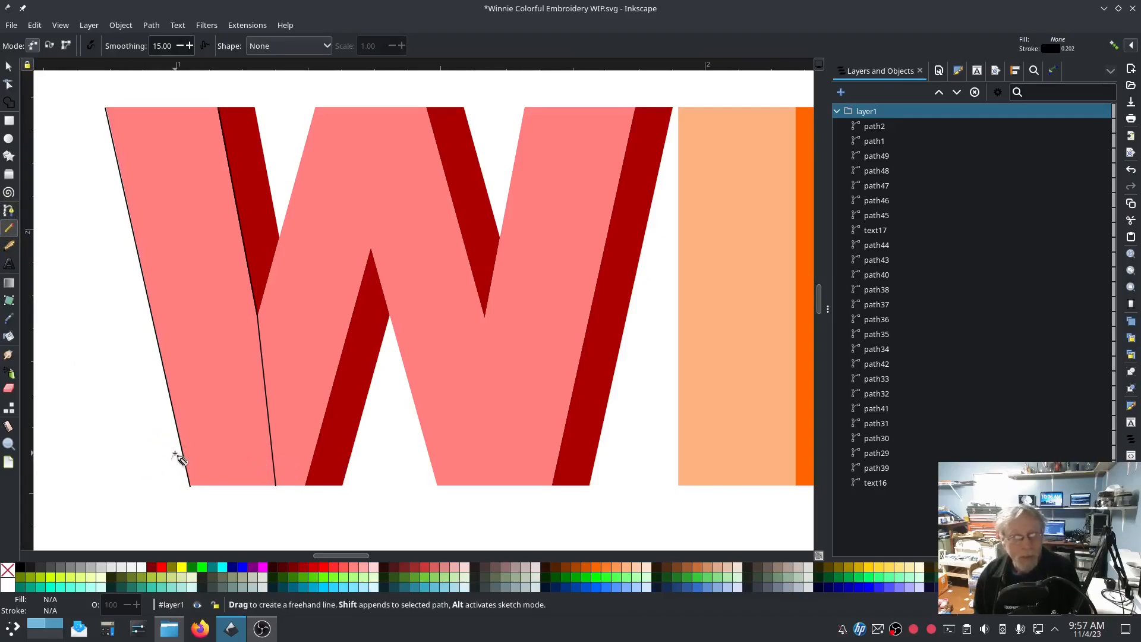
left_click(282, 459)
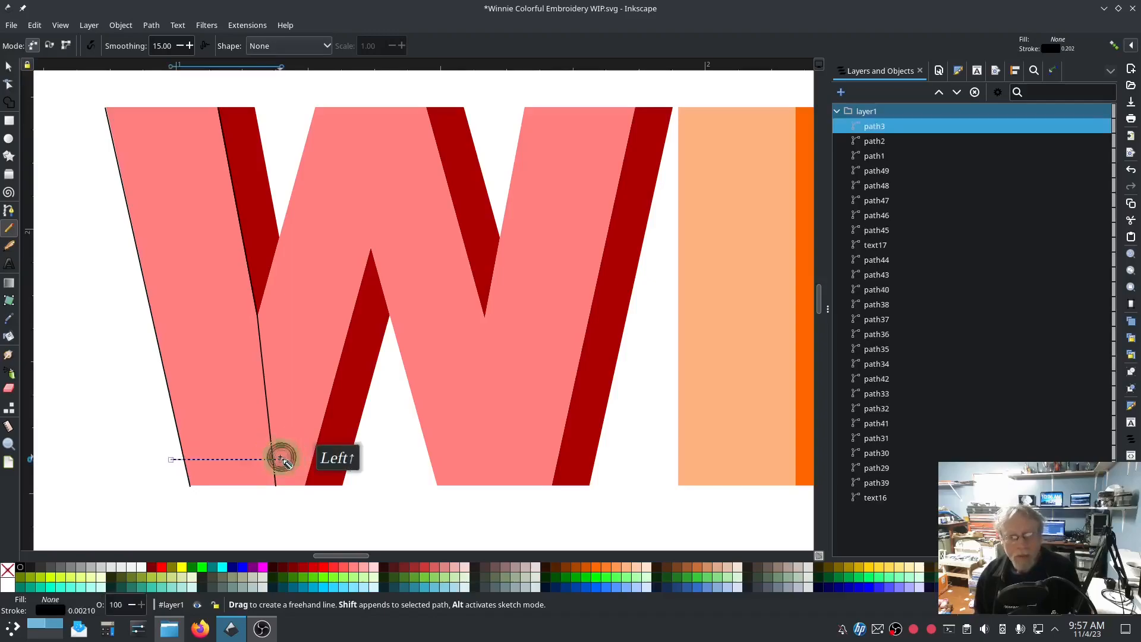
left_click(133, 289)
left_click(259, 289)
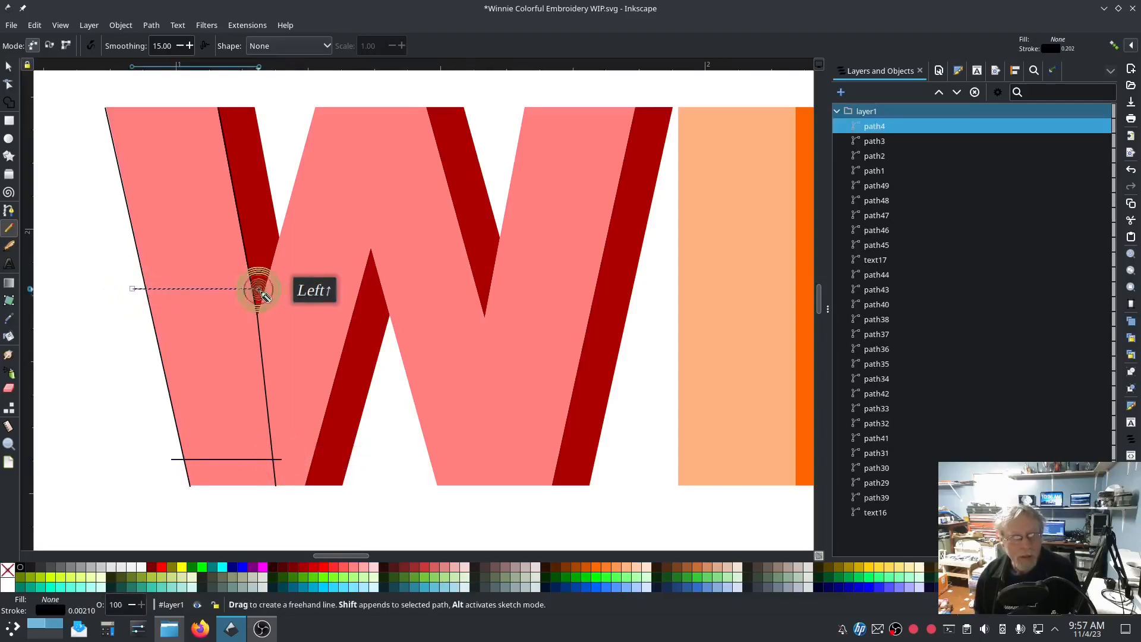
left_click(96, 125)
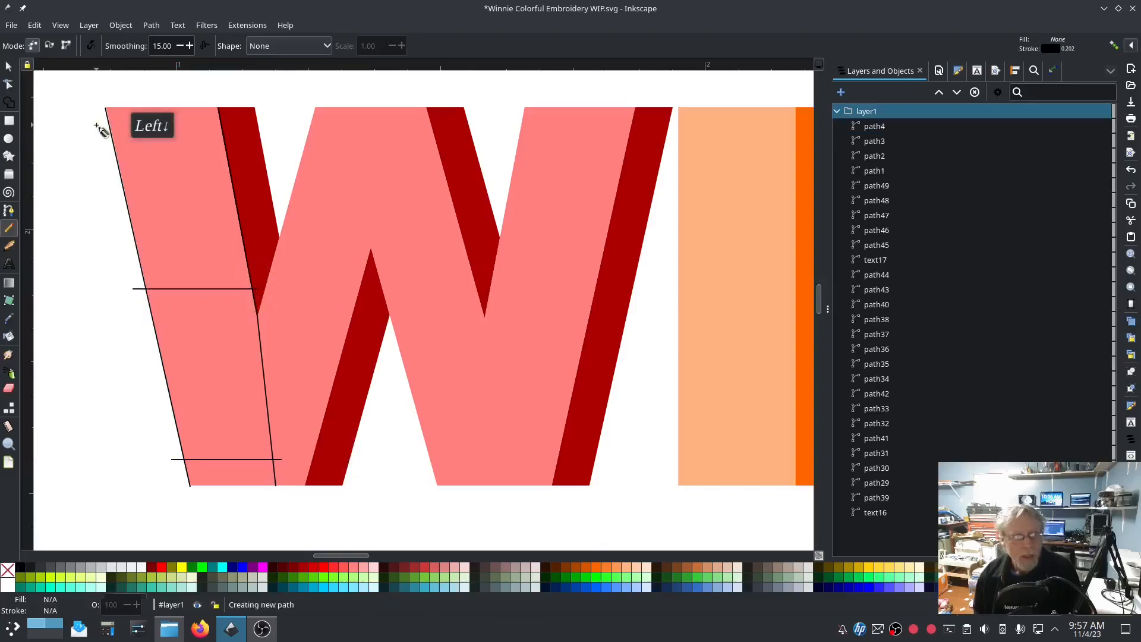
left_click(229, 126)
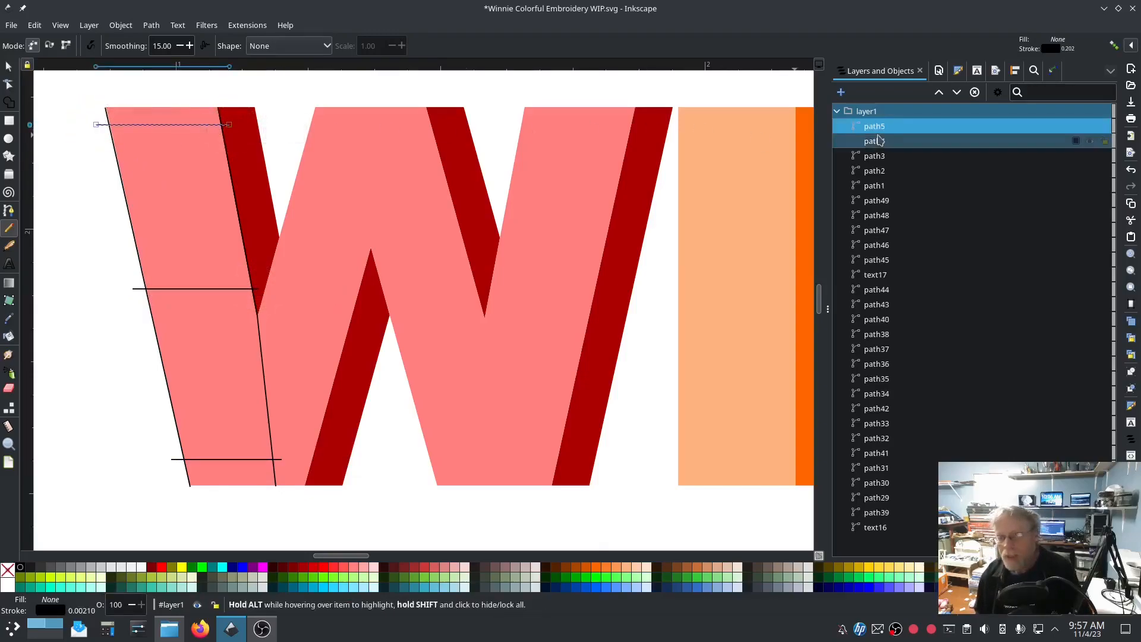
- Select path1 through path5 and combine the rails and rungs into one path
left_click(891, 186)
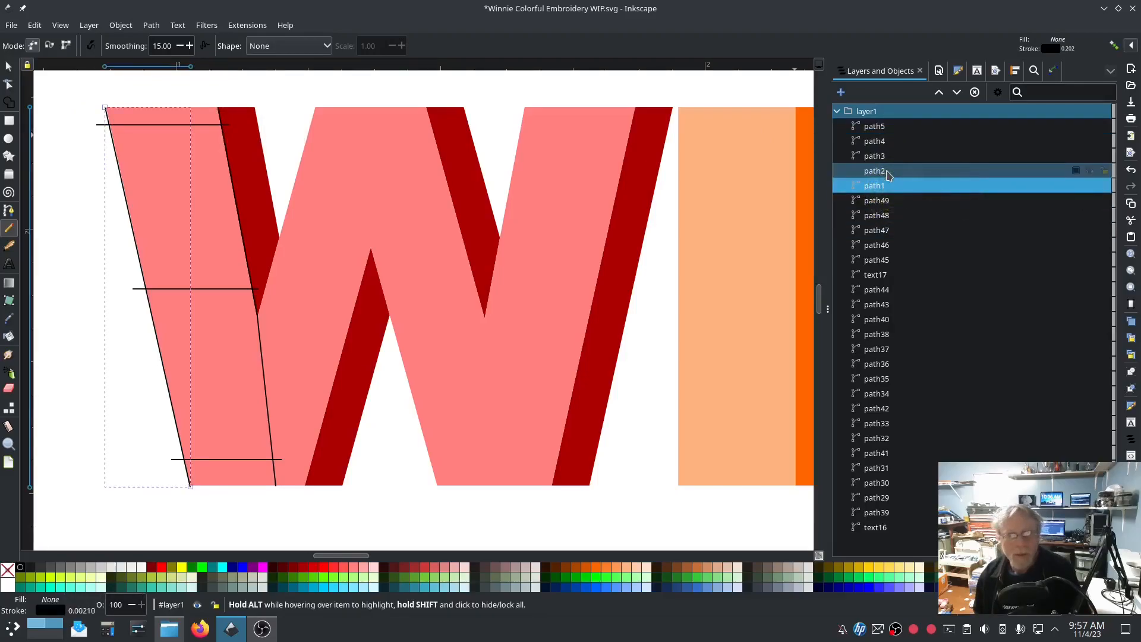
left_click(884, 127, "shift")
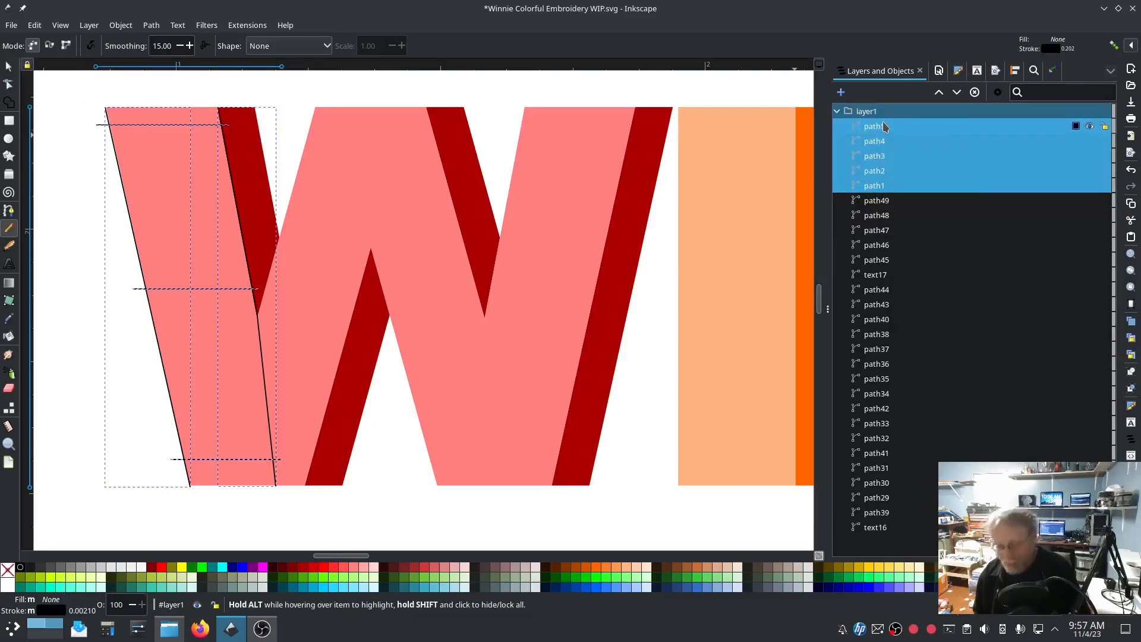
key("ctrl+k")
- Enable Custom satin column in the Ink/Stitch embroidery parameters for the combined path and preview its stitches
left_click(247, 25)
mouse_move(297, 179)
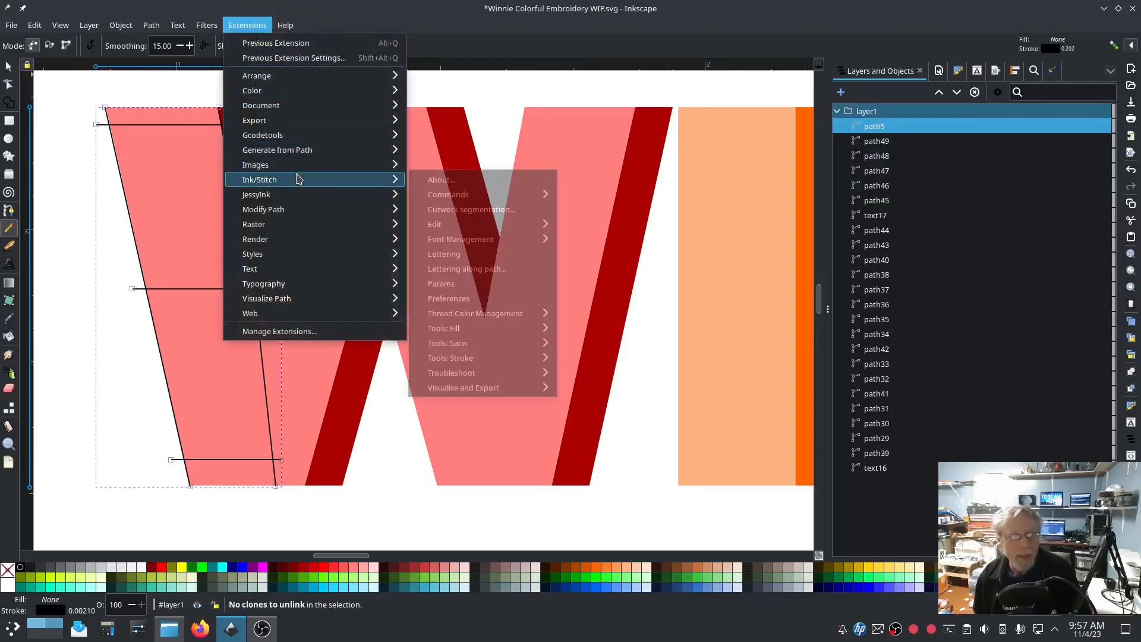
mouse_move(427, 196)
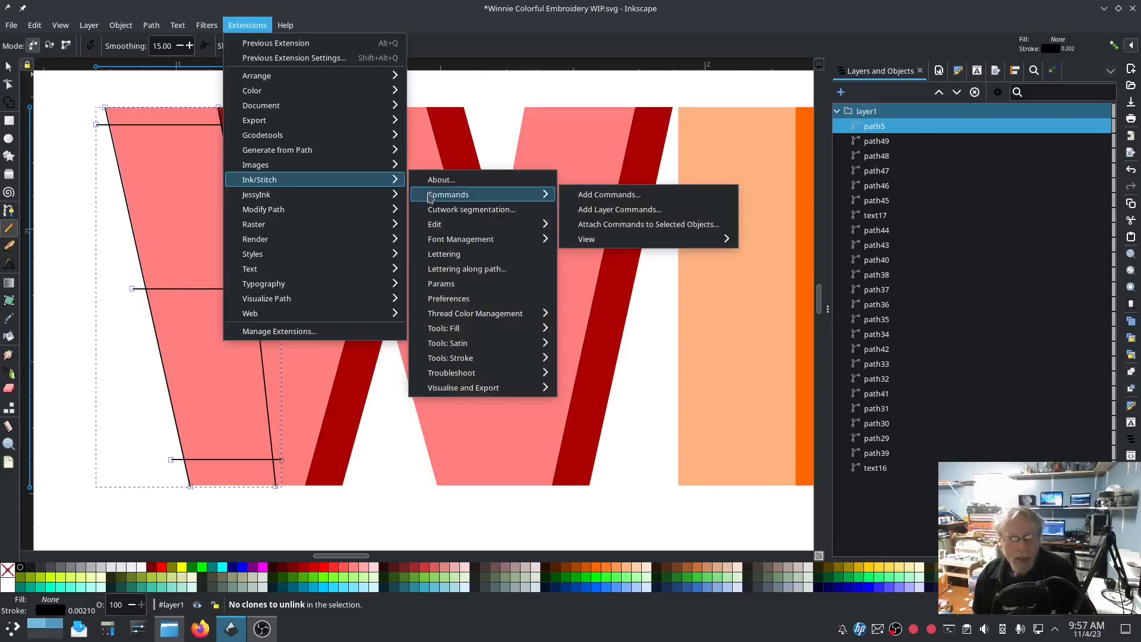
left_click(449, 284)
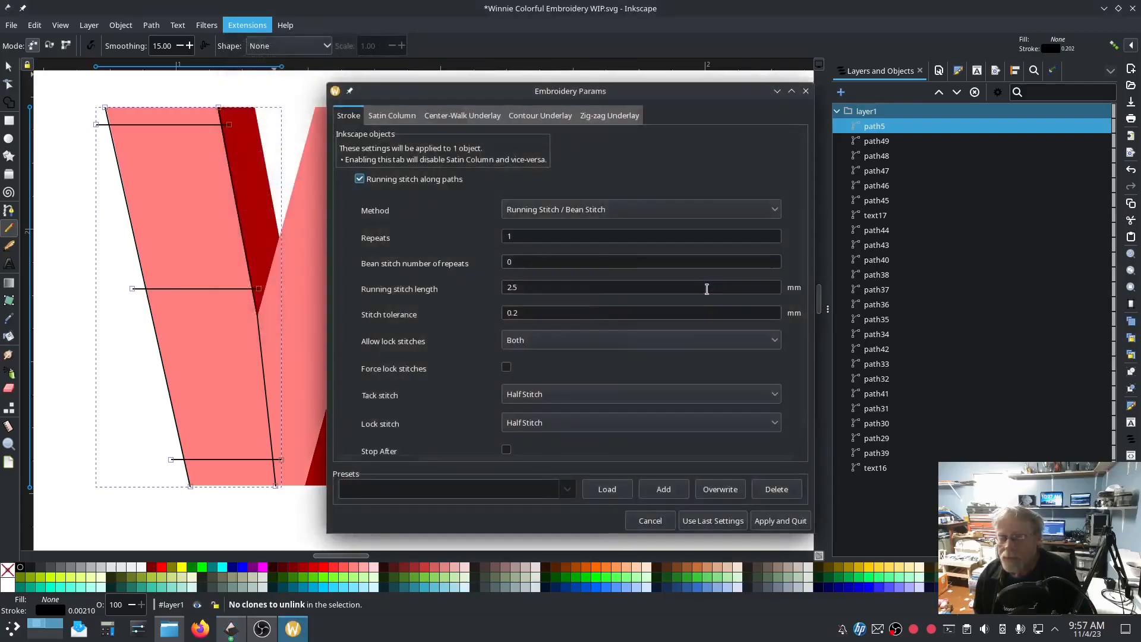
left_click_drag(559, 94, 339, 78)
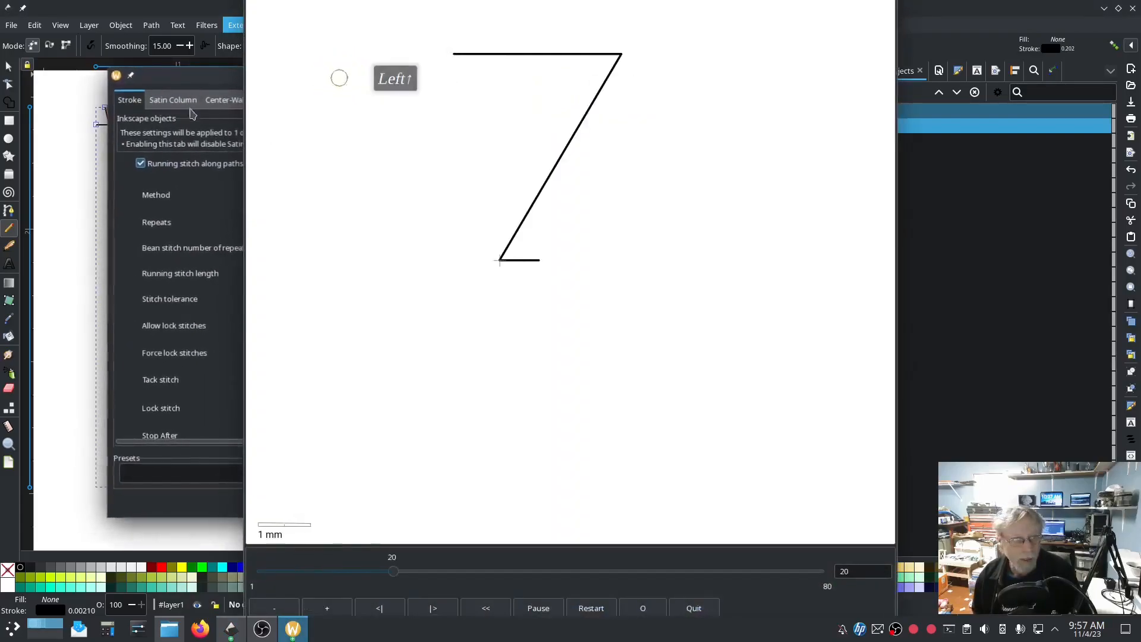
left_click(175, 100)
left_click(140, 174)
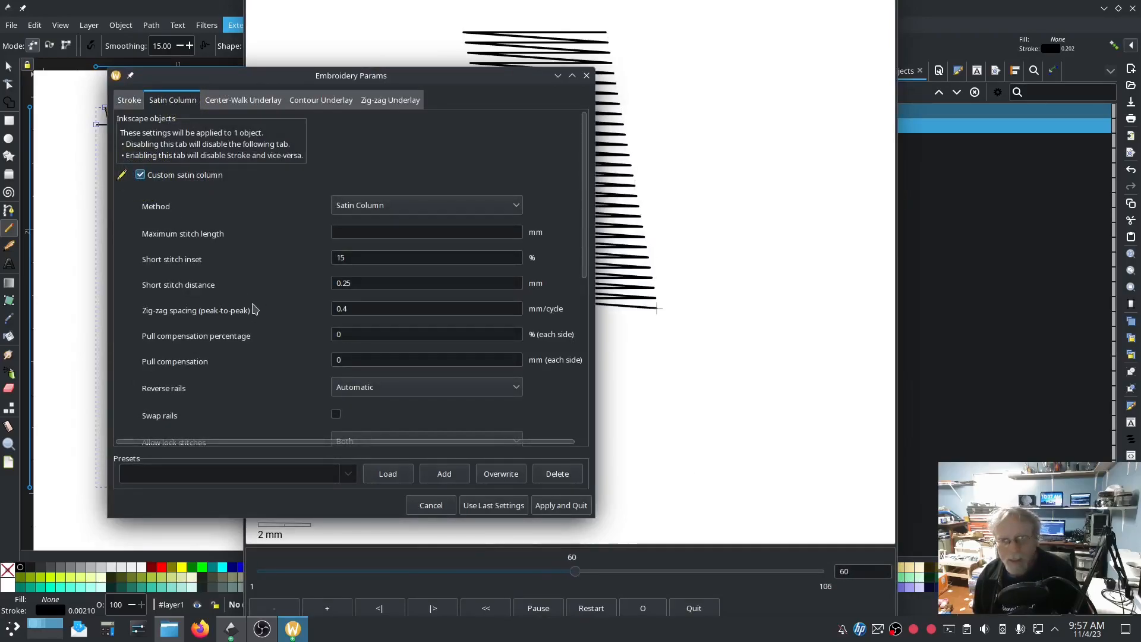
left_click(825, 498)
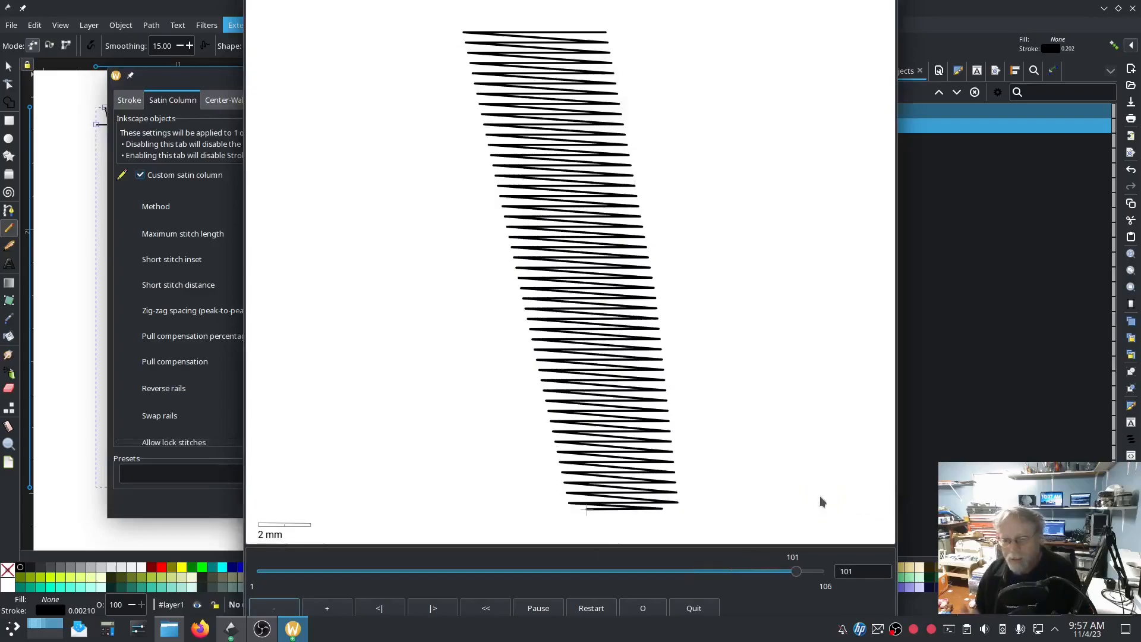
- Enable Swap rails for the satin column, review the stitch preview, and apply the settings
left_click(203, 395)
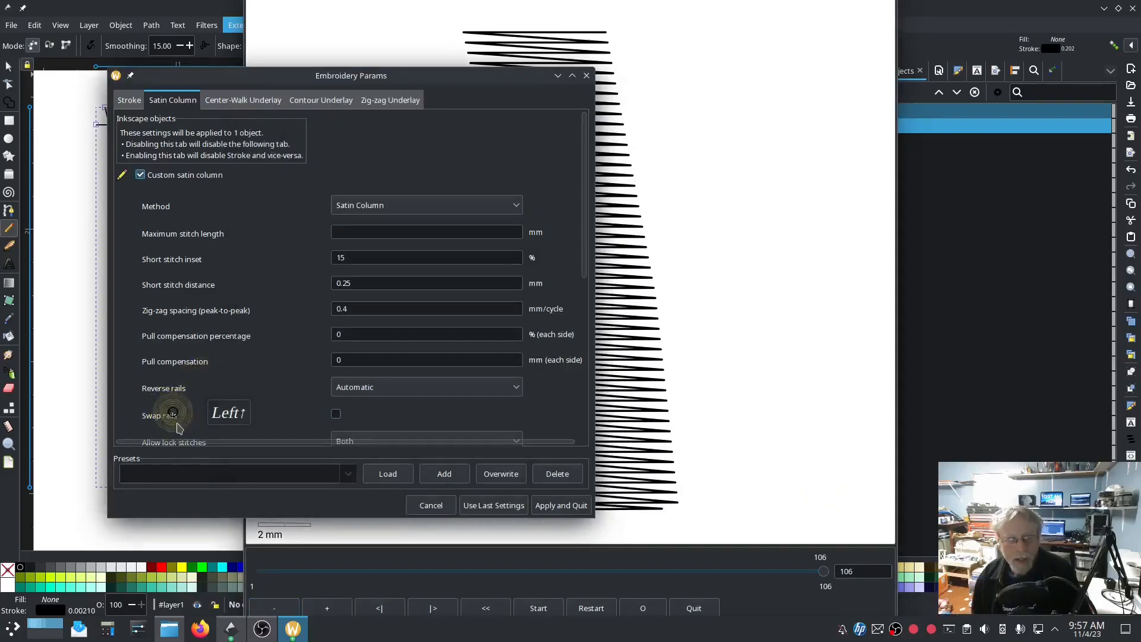
left_click(336, 413)
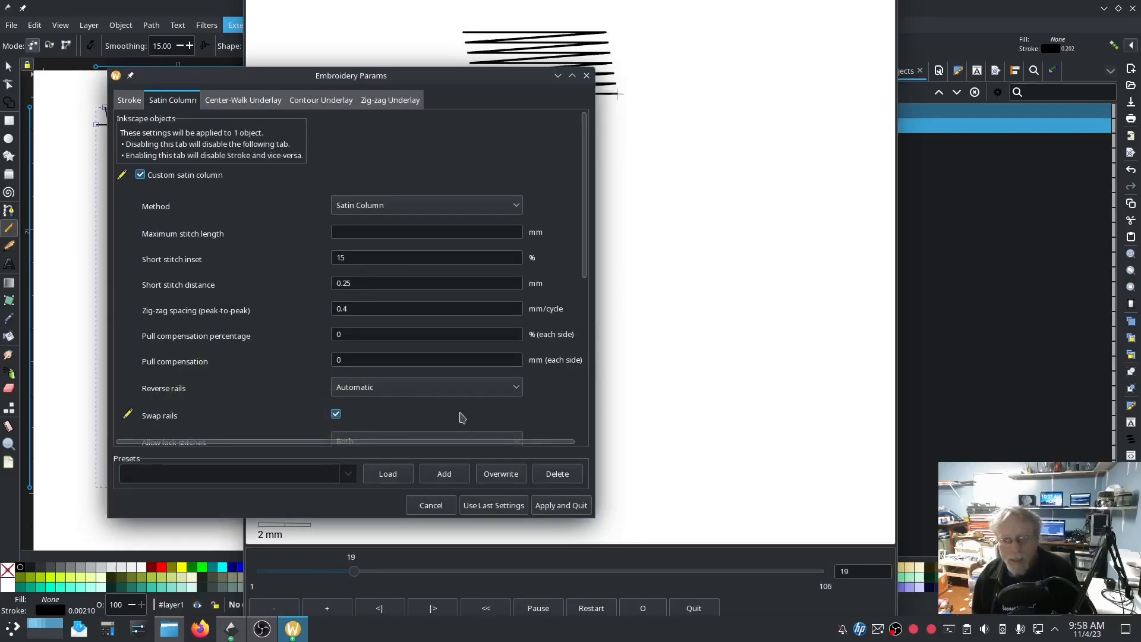
left_click(816, 482)
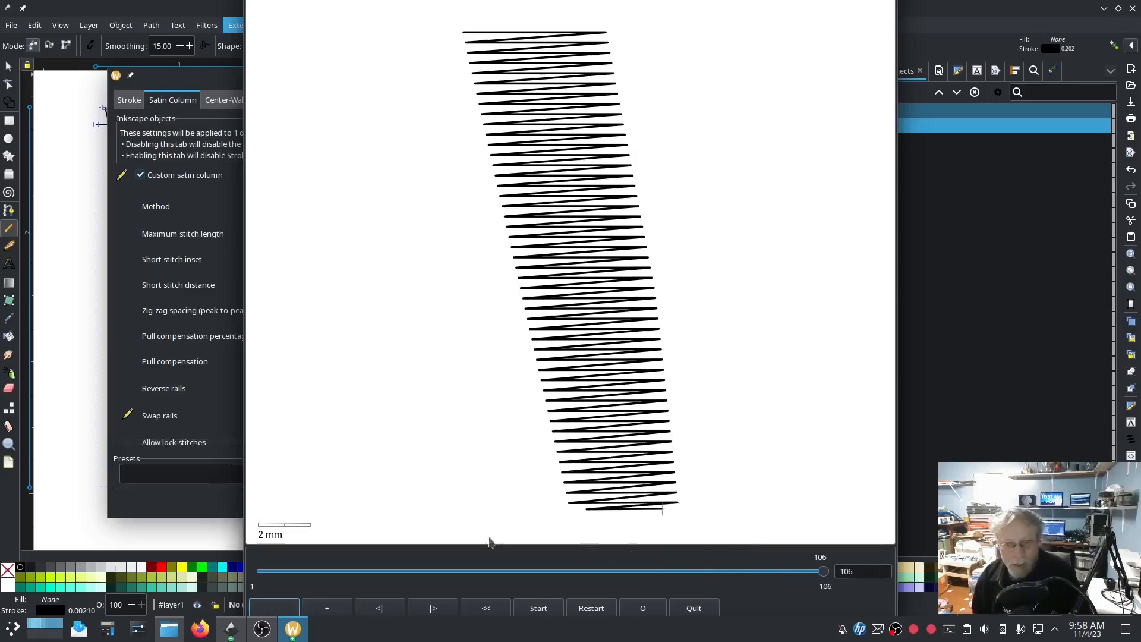
left_click(215, 504)
left_click(555, 502)
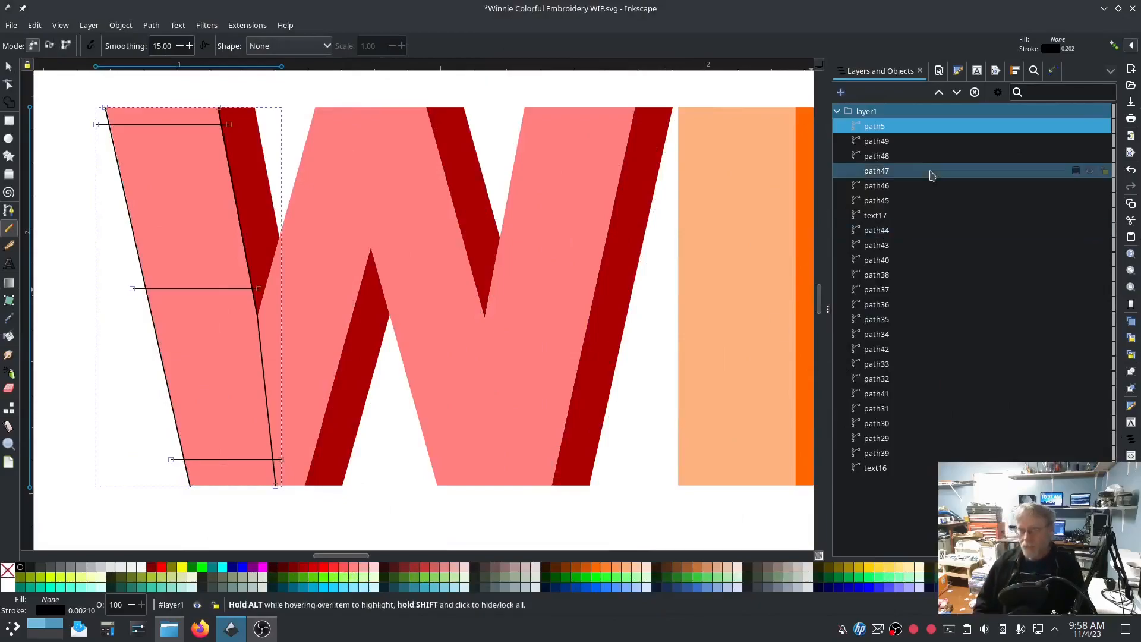
- Pop path5 out of layer1, collapse the layer in the object list, and select path5
left_click(882, 112)
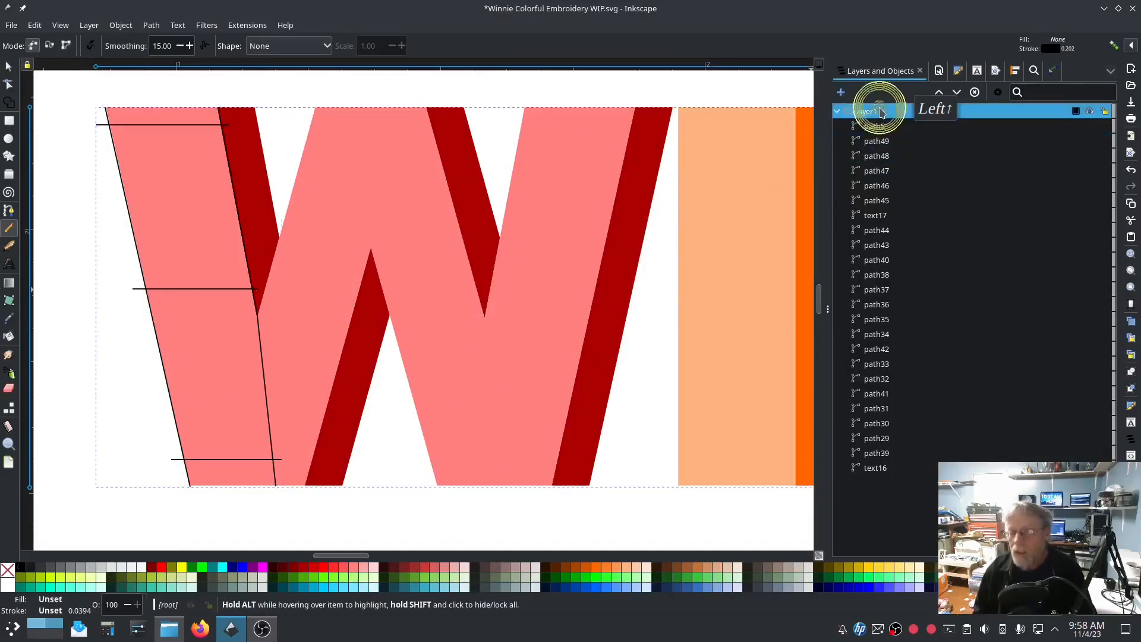
left_click(894, 126)
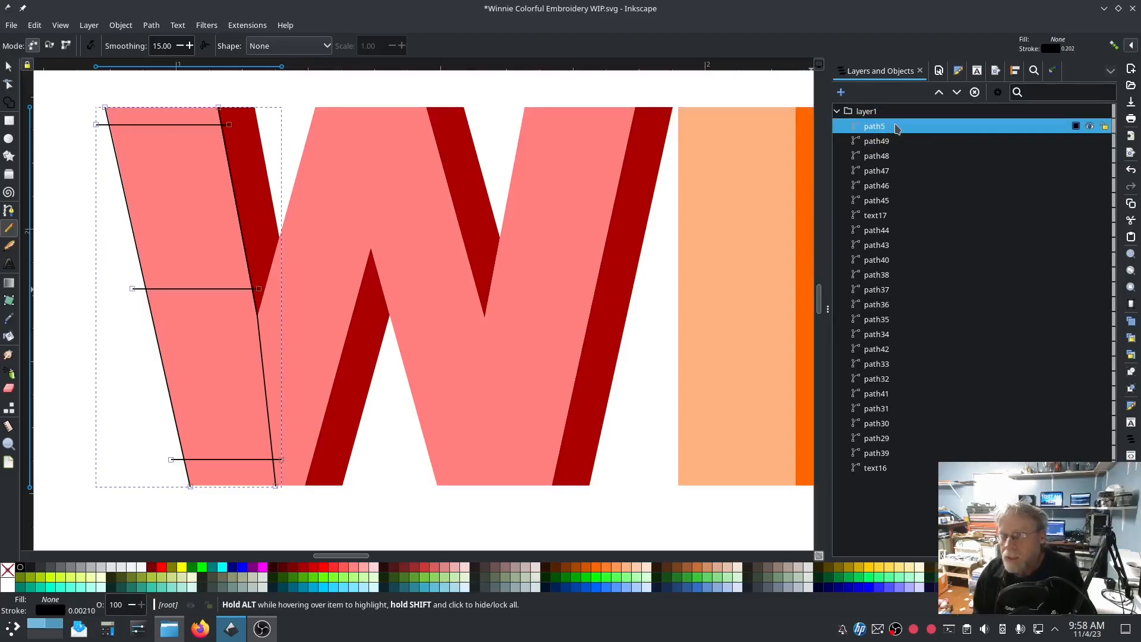
right_click(896, 128)
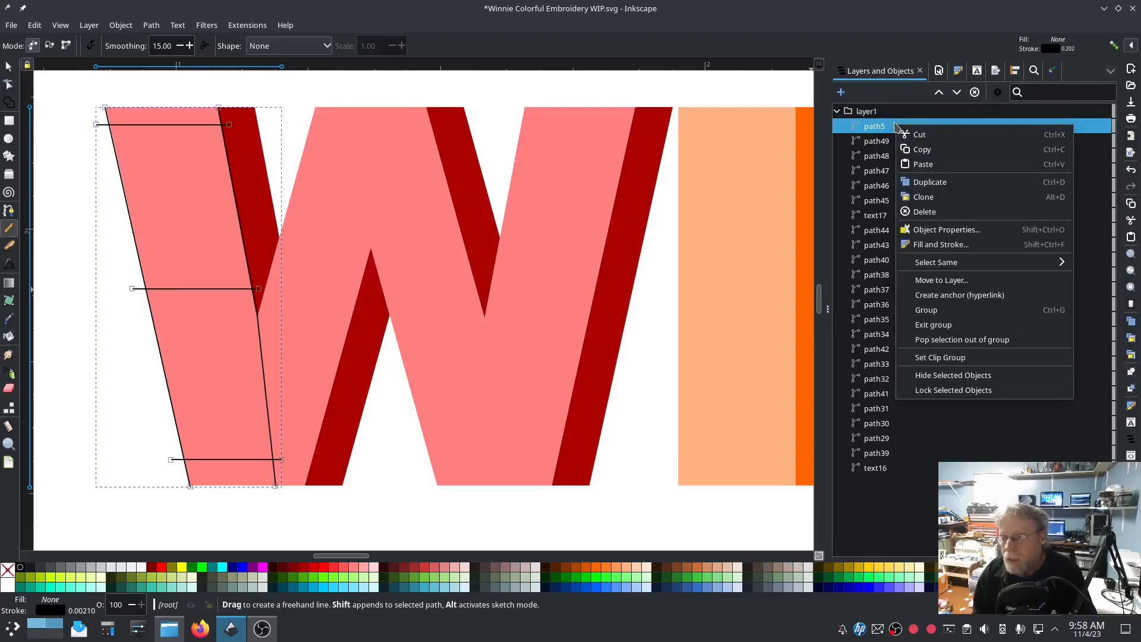
left_click(979, 339)
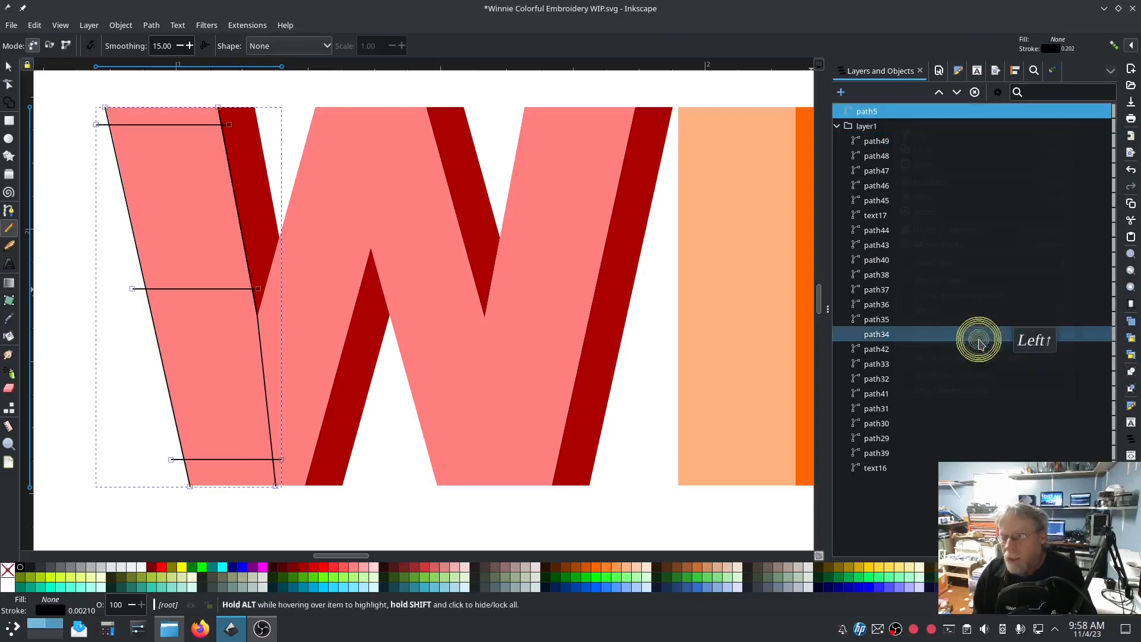
left_click(856, 127)
left_click(839, 128)
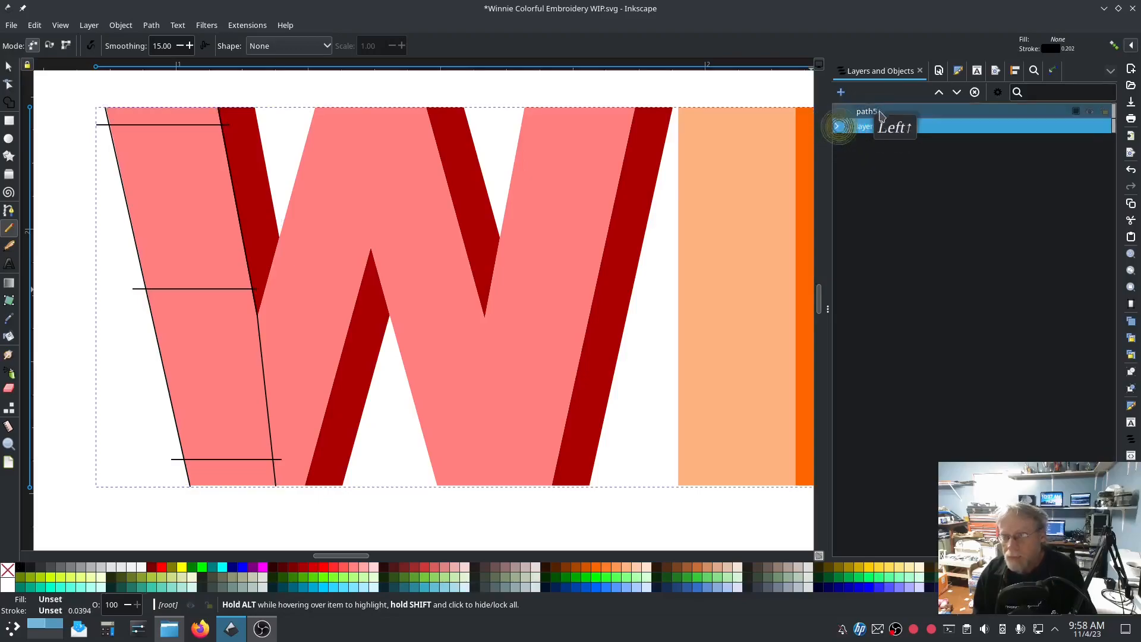
left_click(874, 111)
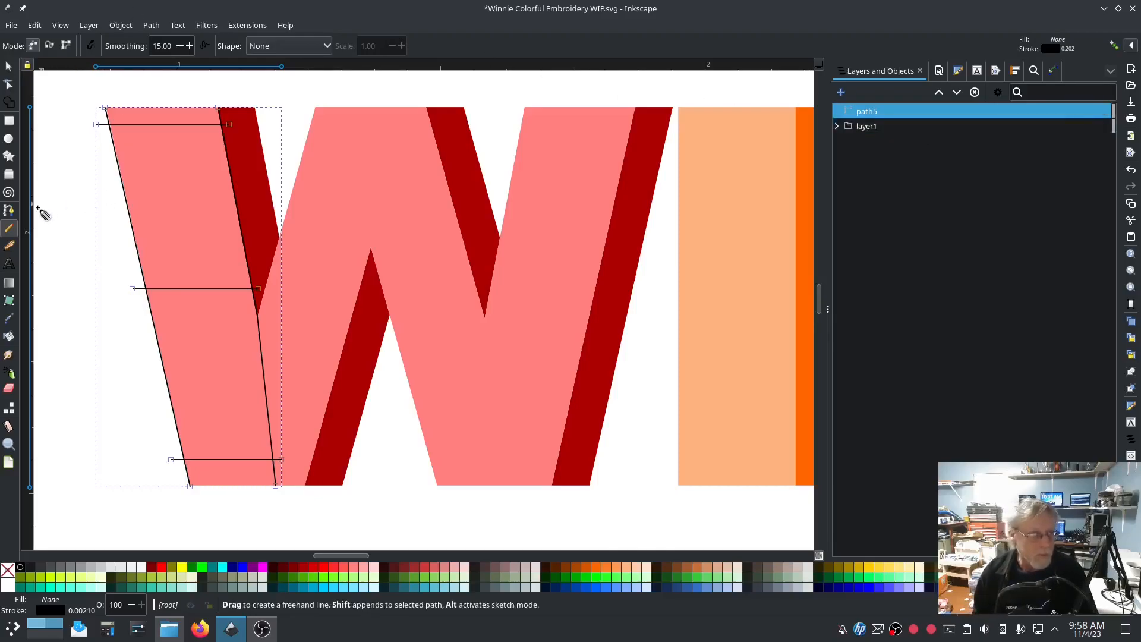
- Draw the left rail of the W's second light stroke from the bottom edge through the inner notch to the upper-left corner
left_click(9, 210)
left_click(261, 491)
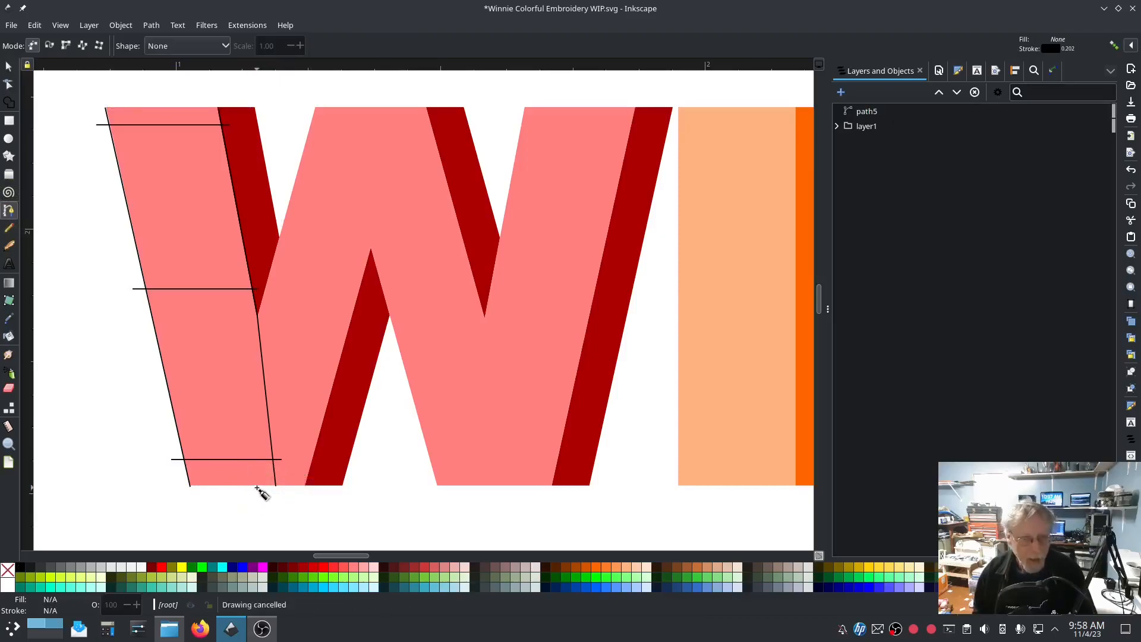
left_click(258, 485)
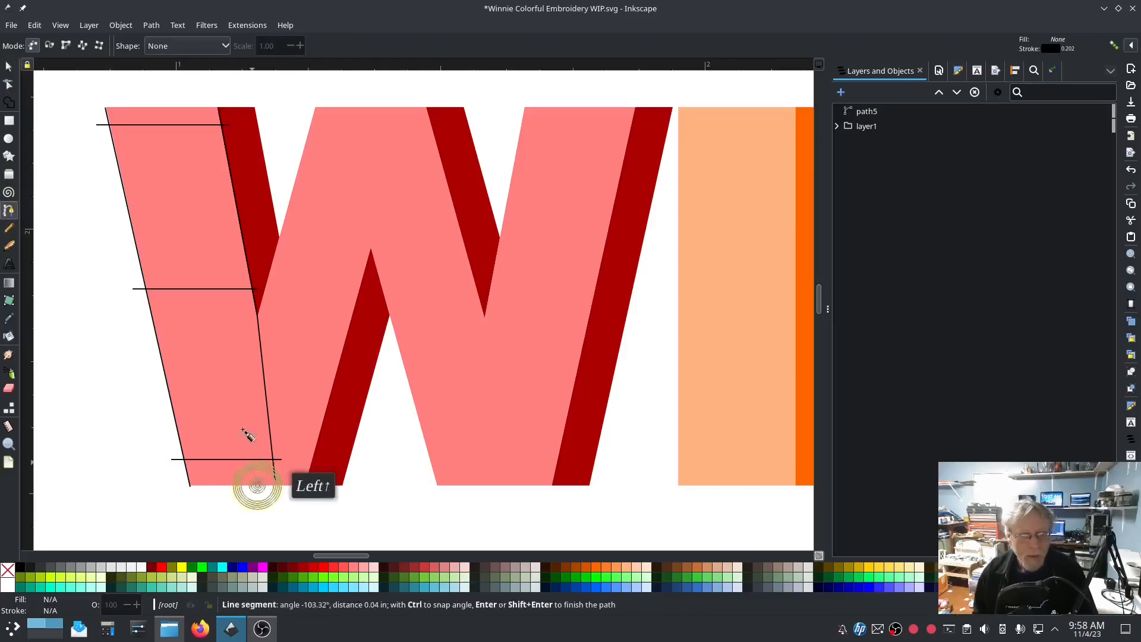
left_click(257, 314)
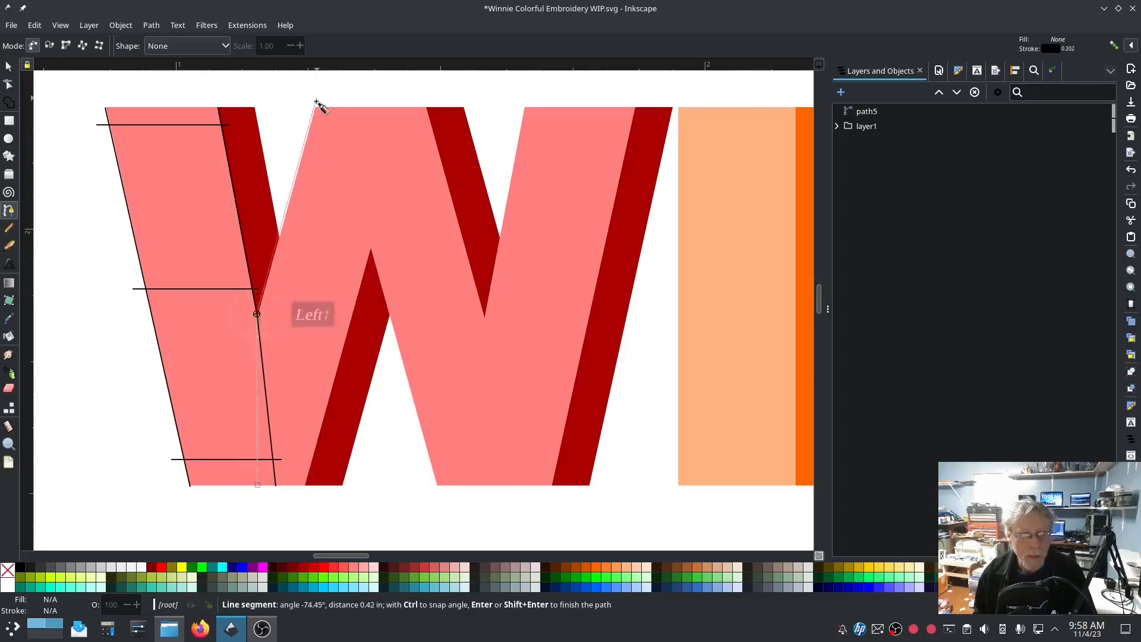
key("Return")
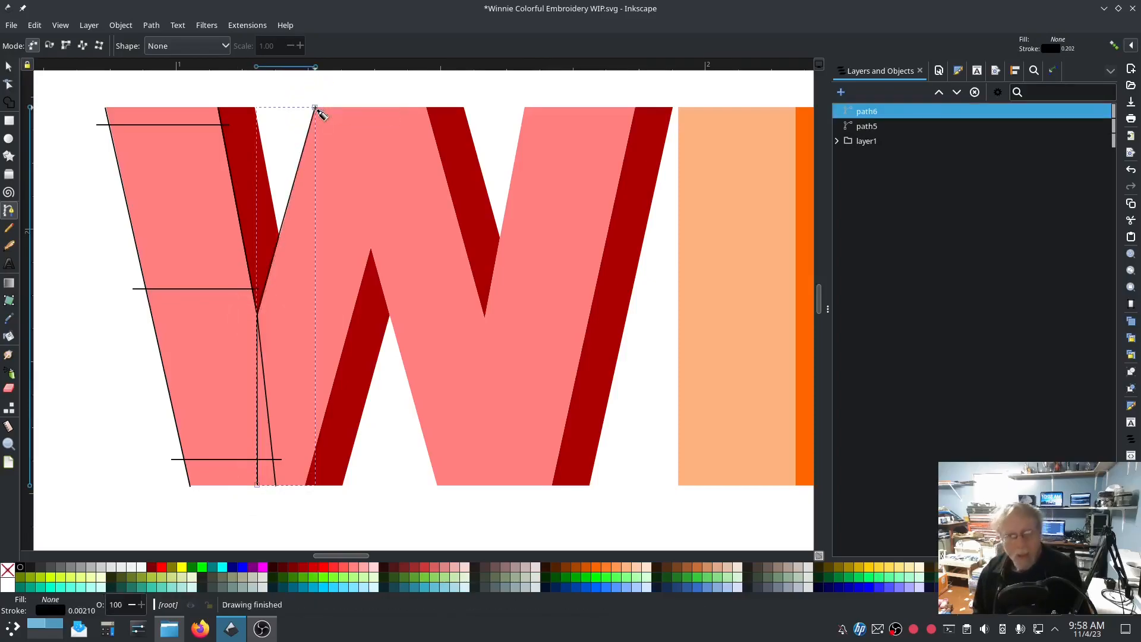
- Draw the right rail of the W's second light stroke from the top edge through the middle apex to the stroke's lower-right corner
left_click(385, 107)
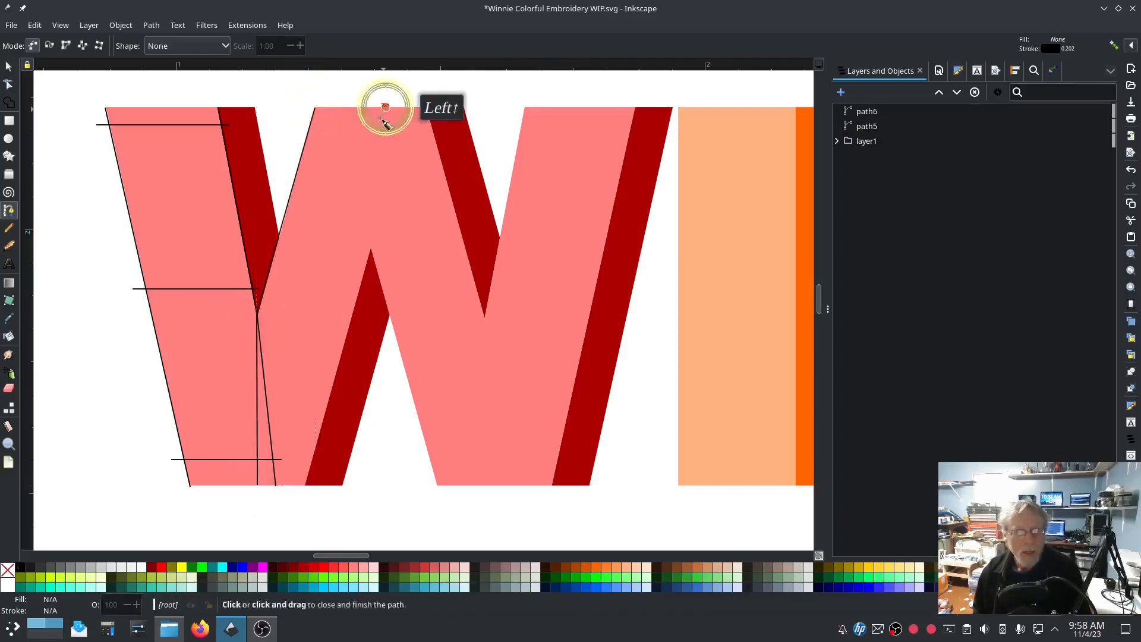
left_click(370, 251)
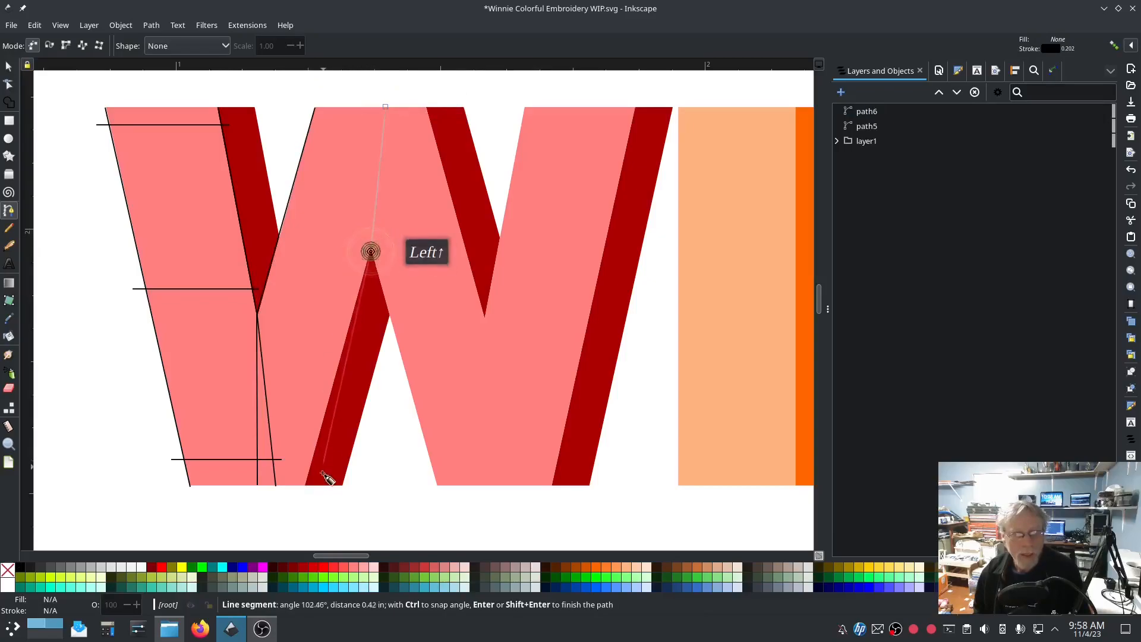
left_click(304, 487)
key("Return")
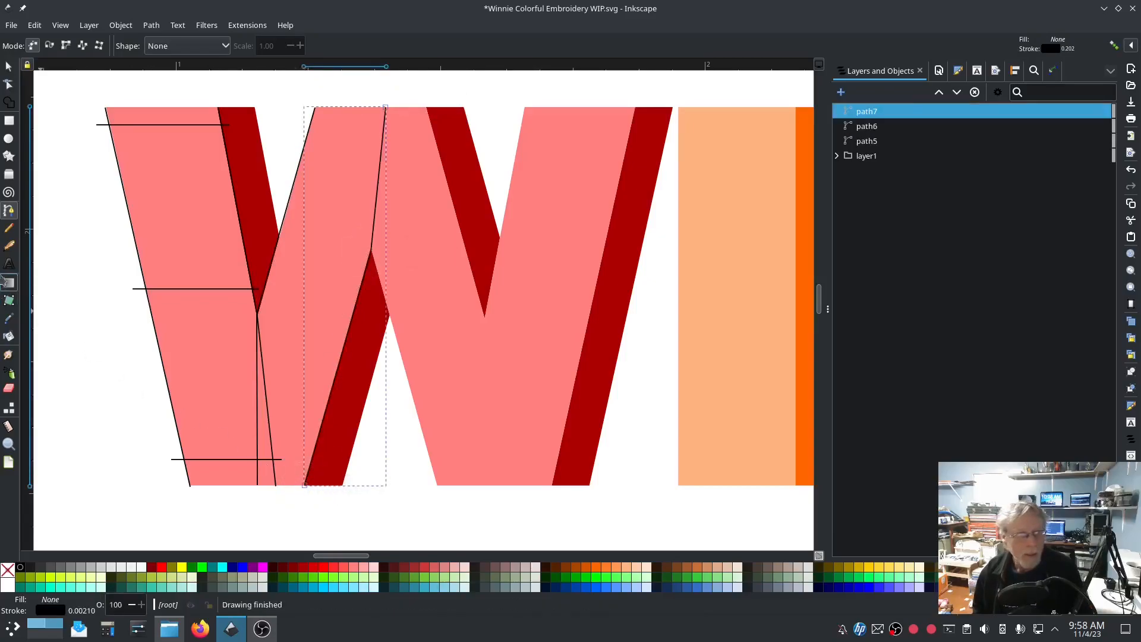
- Draw three freehand horizontal rungs across both rails of the second stroke, near its bottom, middle and top
left_click(9, 227)
left_click_drag(249, 473, 316, 471)
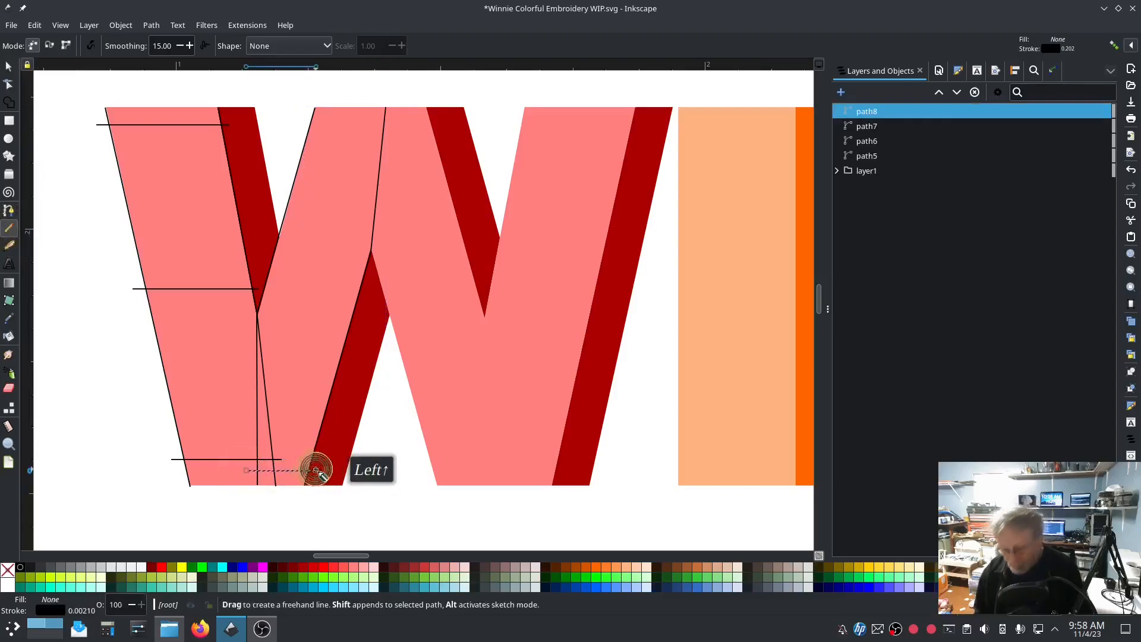
left_click_drag(261, 280, 368, 277)
left_click_drag(303, 119, 389, 123)
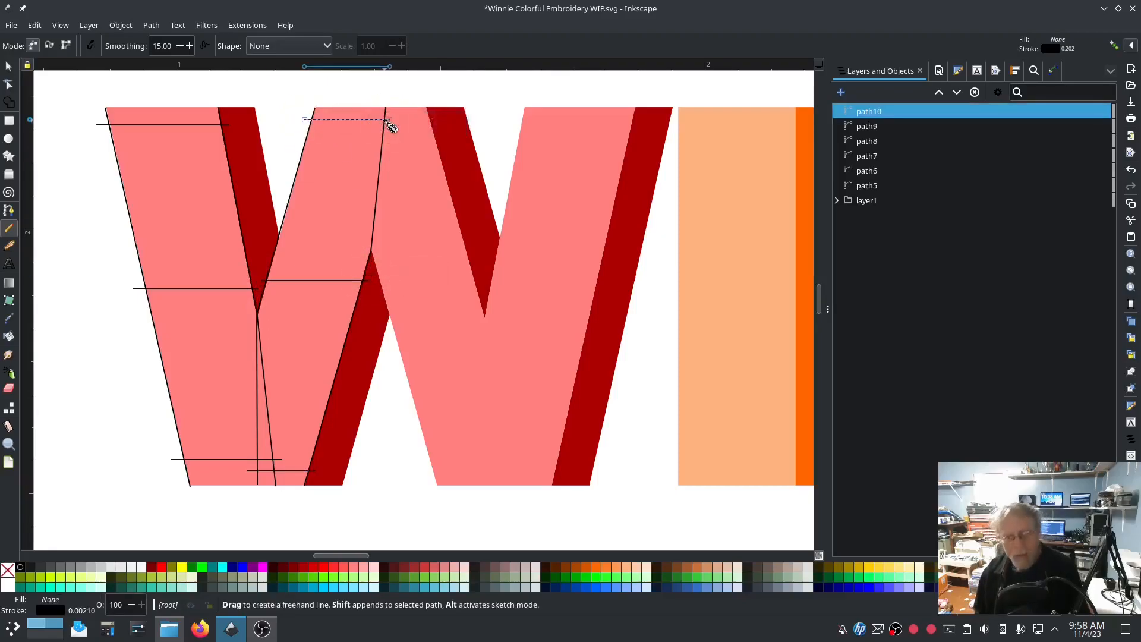
- Select path6 through path10 and combine the second stroke's rails and rungs into one path
left_click(870, 172)
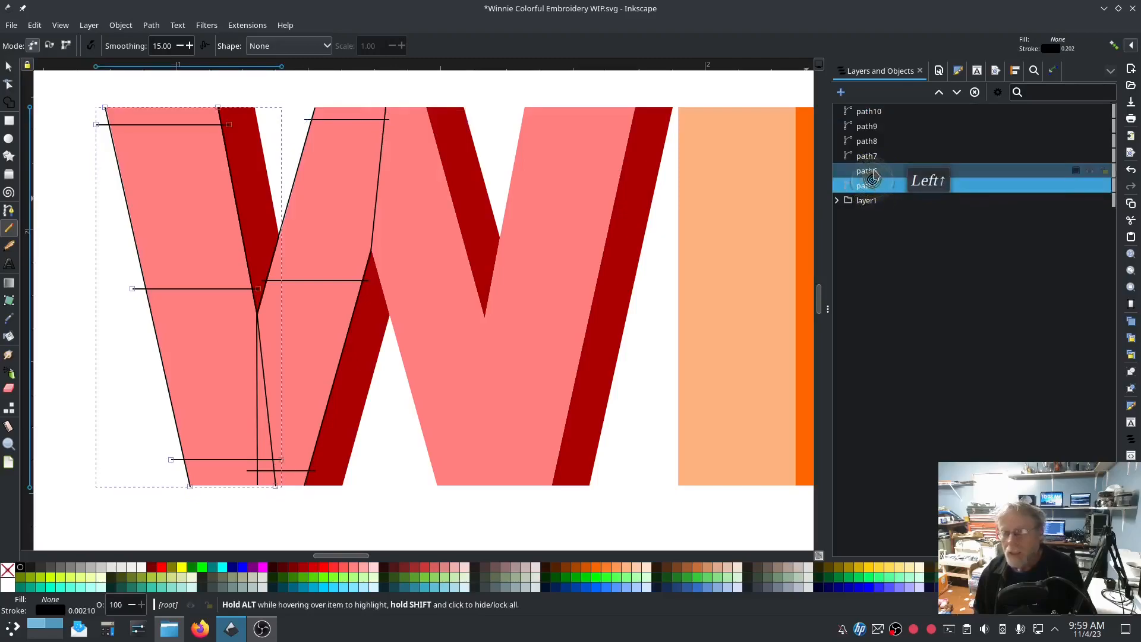
left_click(874, 110)
left_click(885, 173)
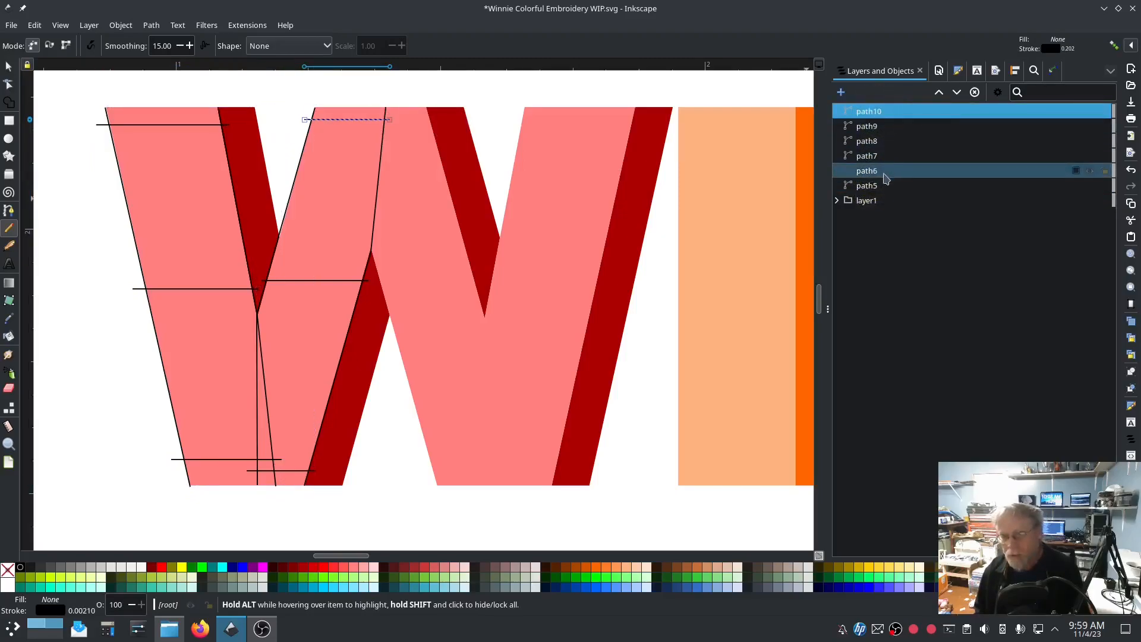
left_click(878, 111, "shift")
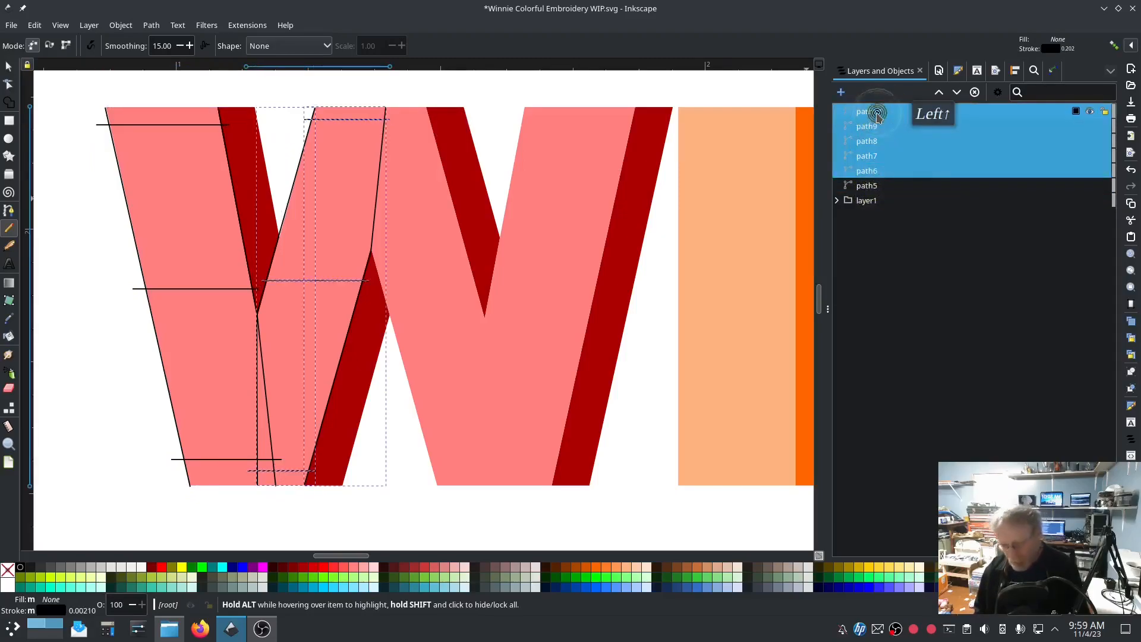
key("ctrl+k")
- Enable Custom satin column in the Ink/Stitch embroidery parameters for the combined second-stroke path
left_click(248, 25)
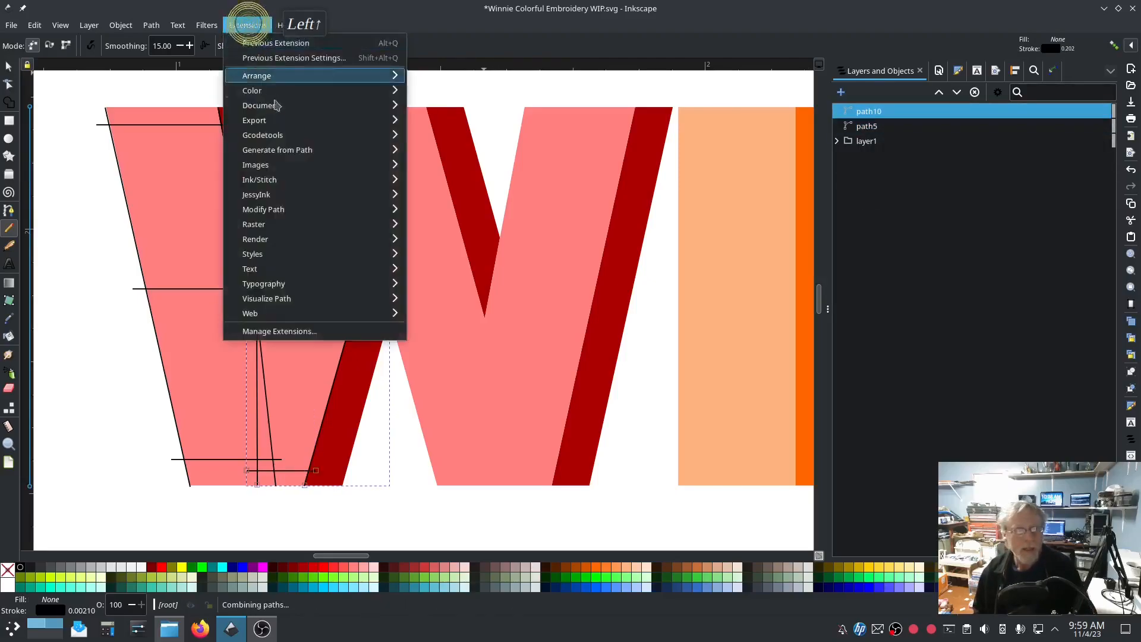
mouse_move(283, 188)
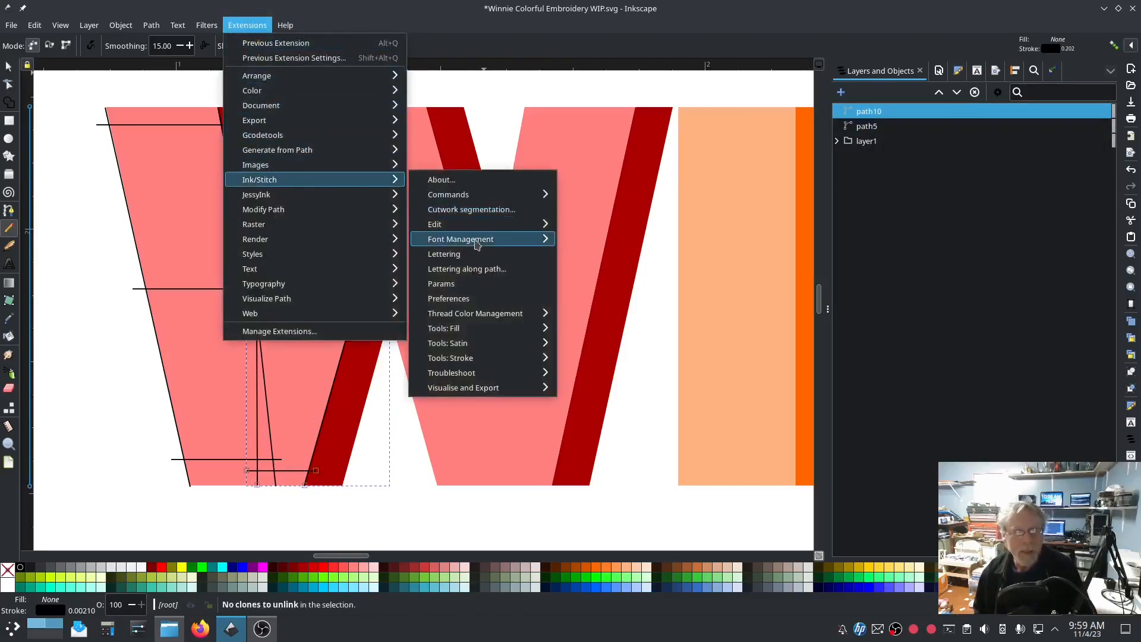
left_click(476, 279)
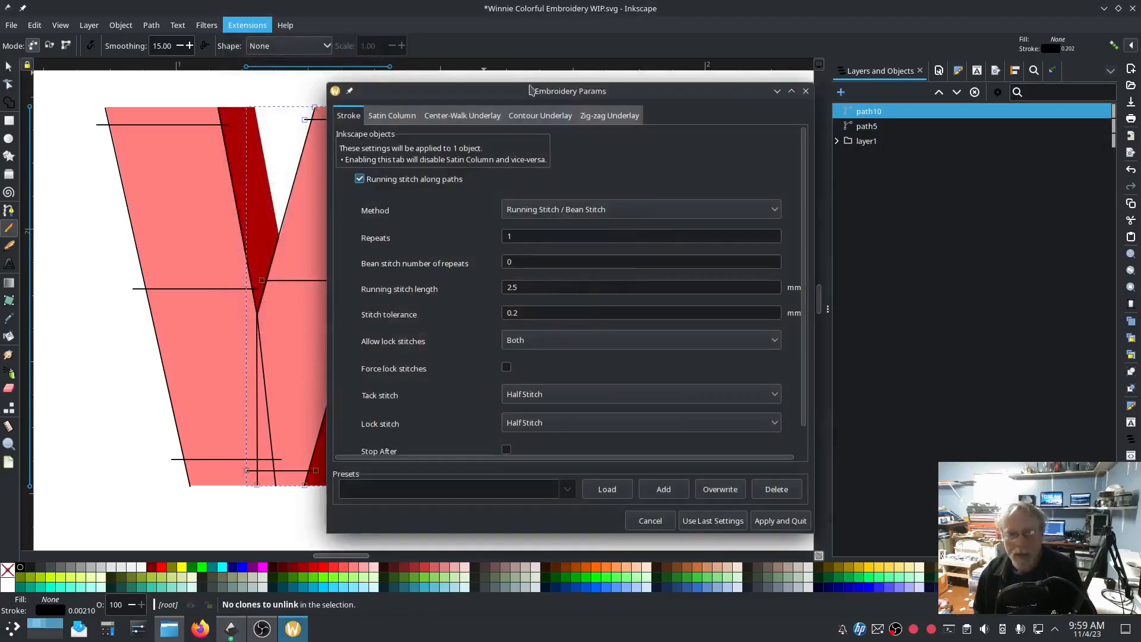
left_click_drag(535, 86, 221, 28)
left_click(134, 177)
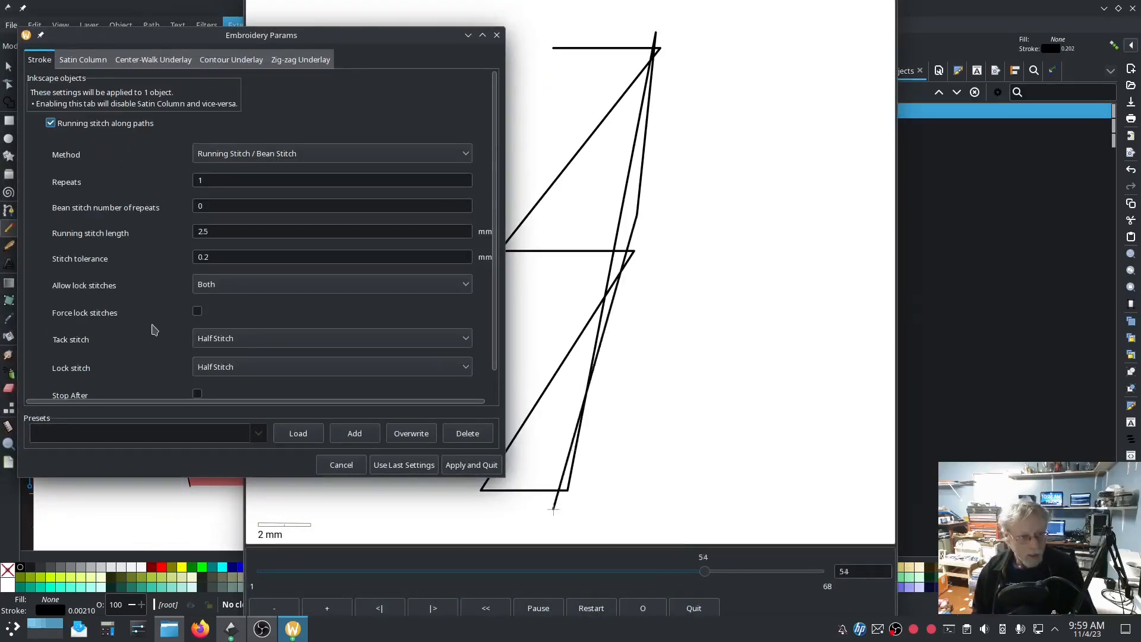
left_click(83, 60)
left_click(51, 134)
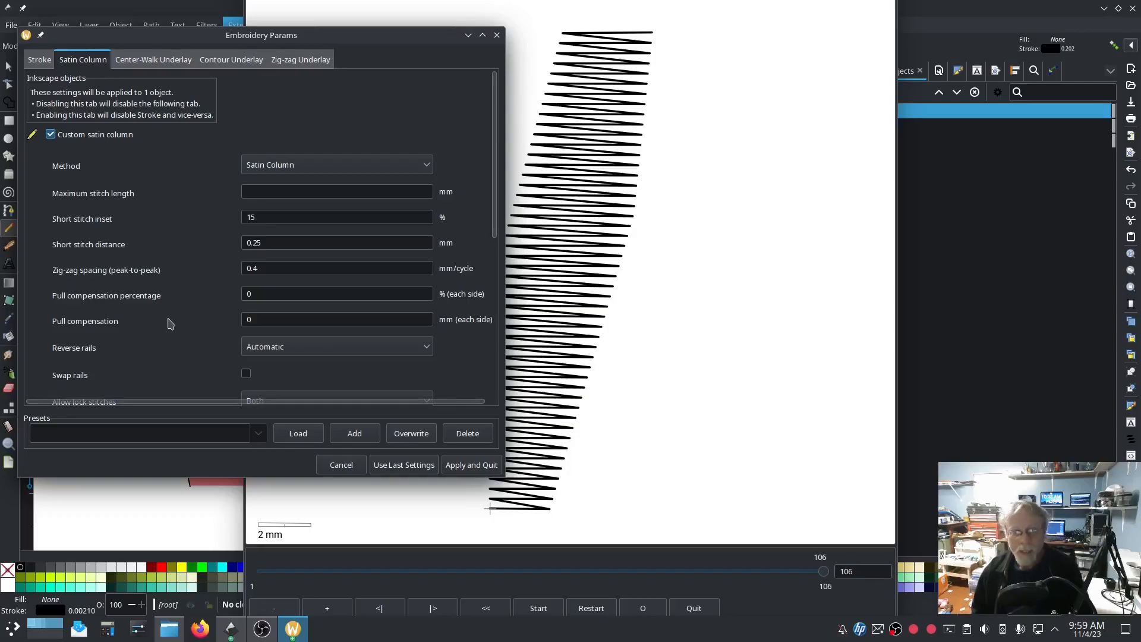
- Try Reverse both rails, Reverse second rail and Reverse first rail as the satin column's Reverse rails setting
scroll(188, 321, "down", 2)
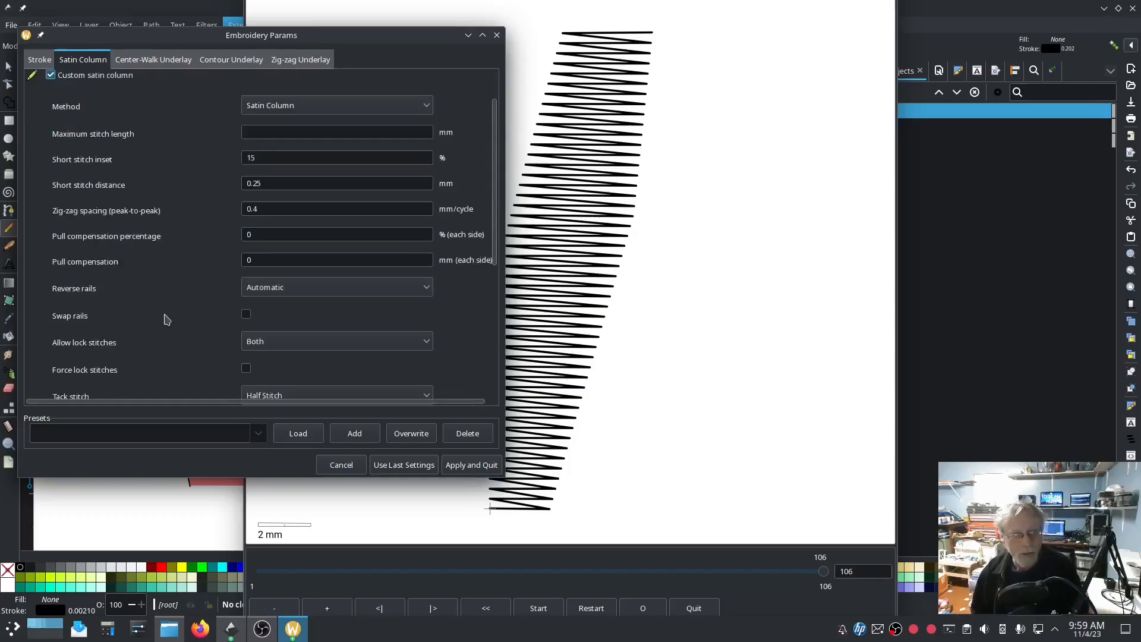
left_click(350, 295)
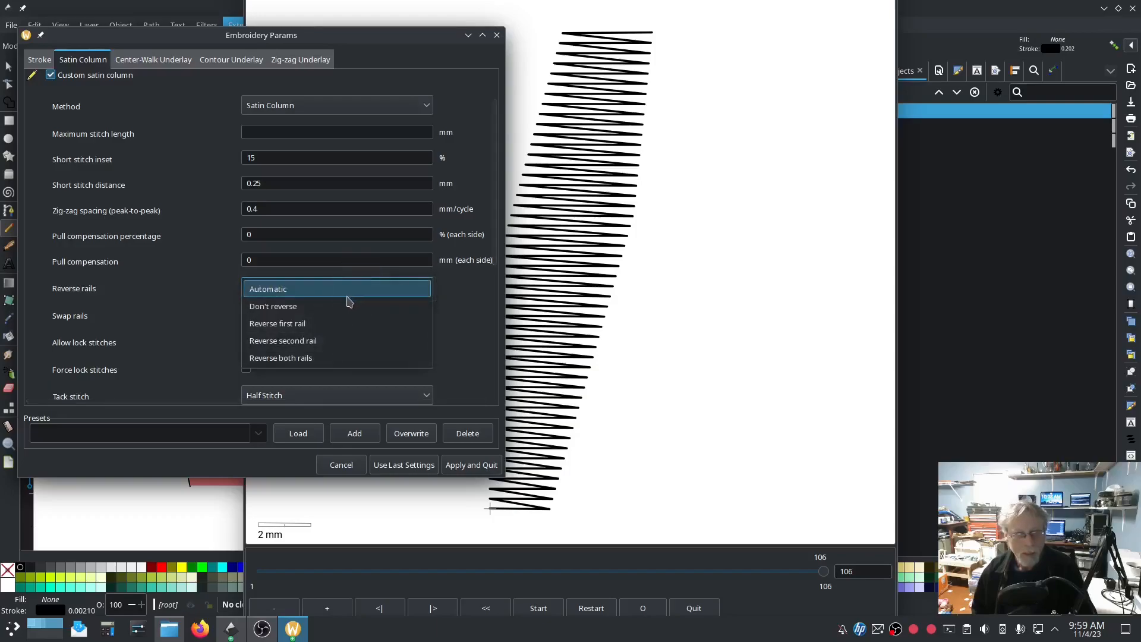
left_click(327, 357)
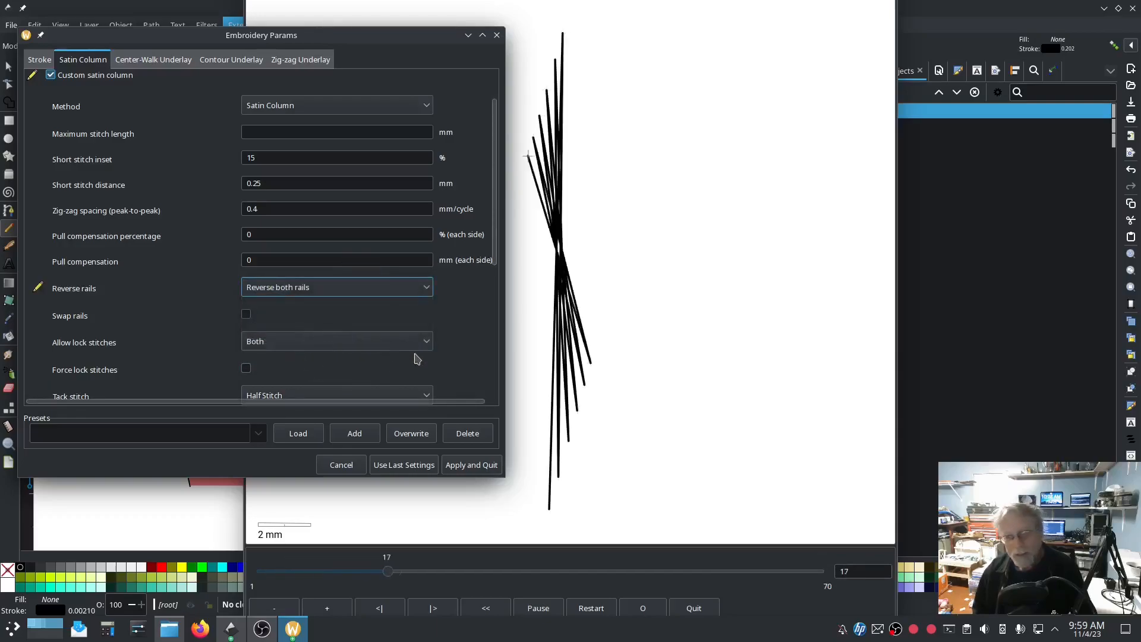
left_click(377, 288)
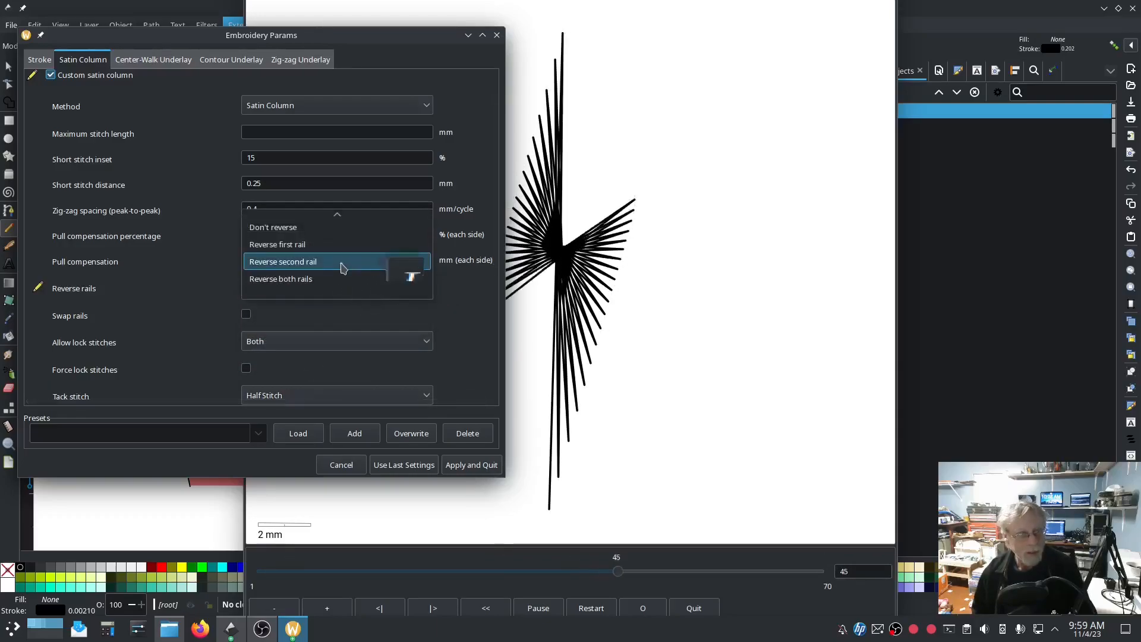
left_click(341, 263)
left_click(344, 288)
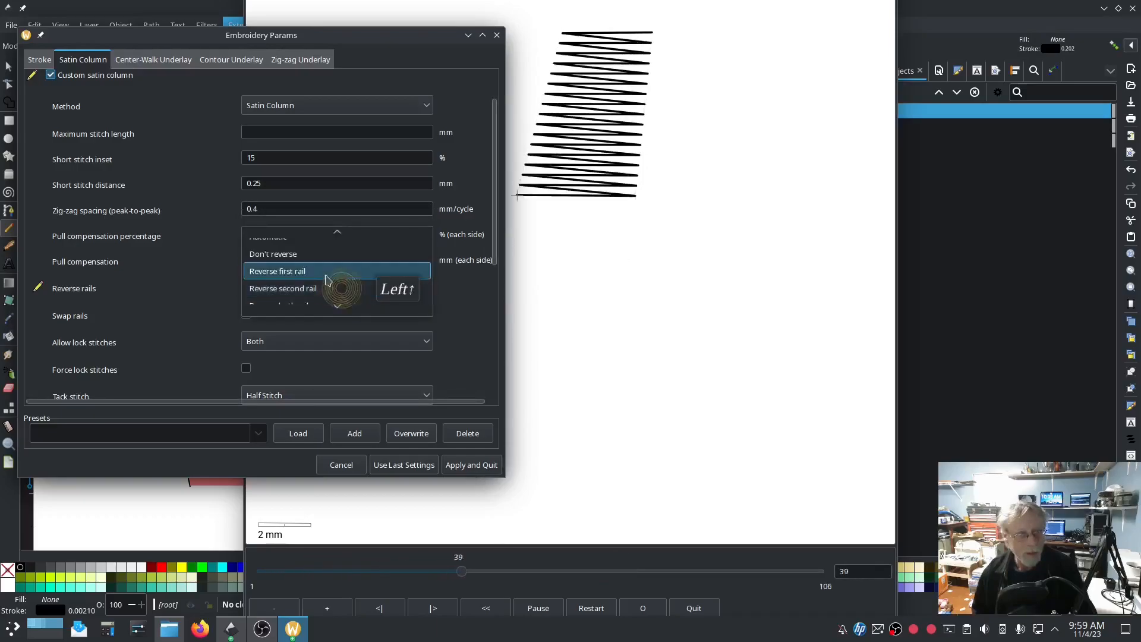
left_click(322, 275)
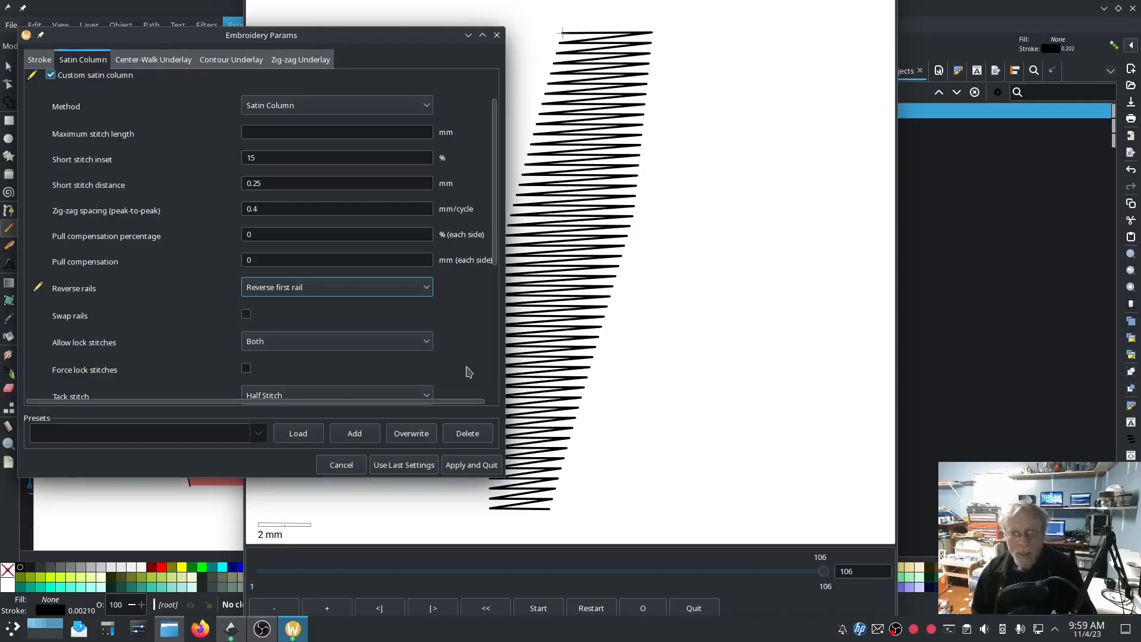
- Enable Swap rails, set Reverse rails to Reverse second rail, and apply the satin column settings
left_click(246, 315)
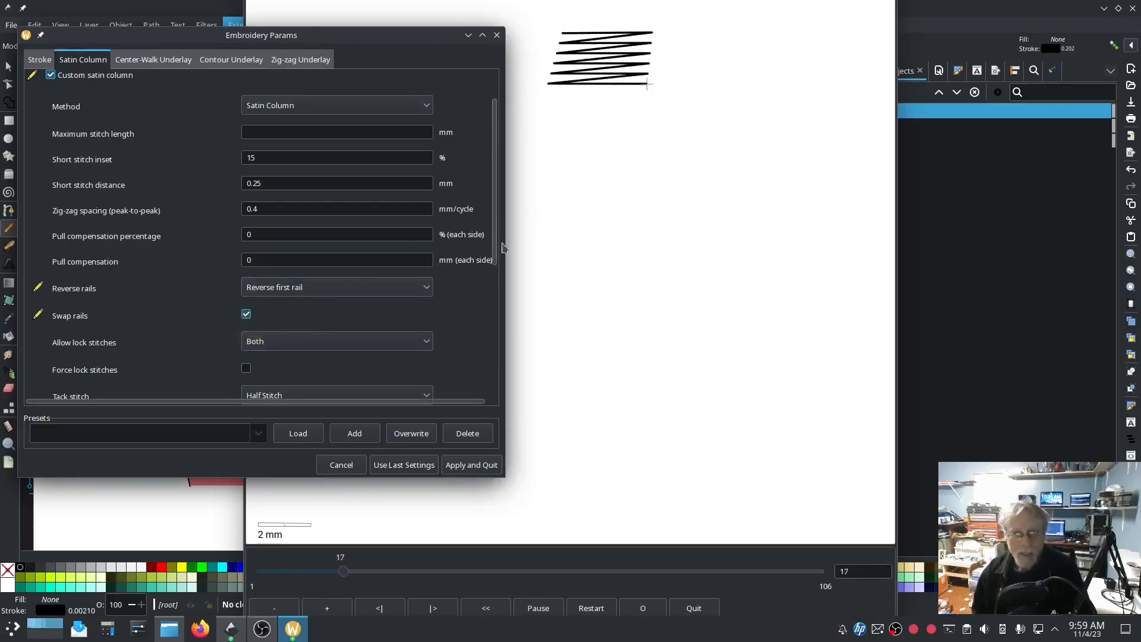
left_click(348, 288)
left_click(327, 305)
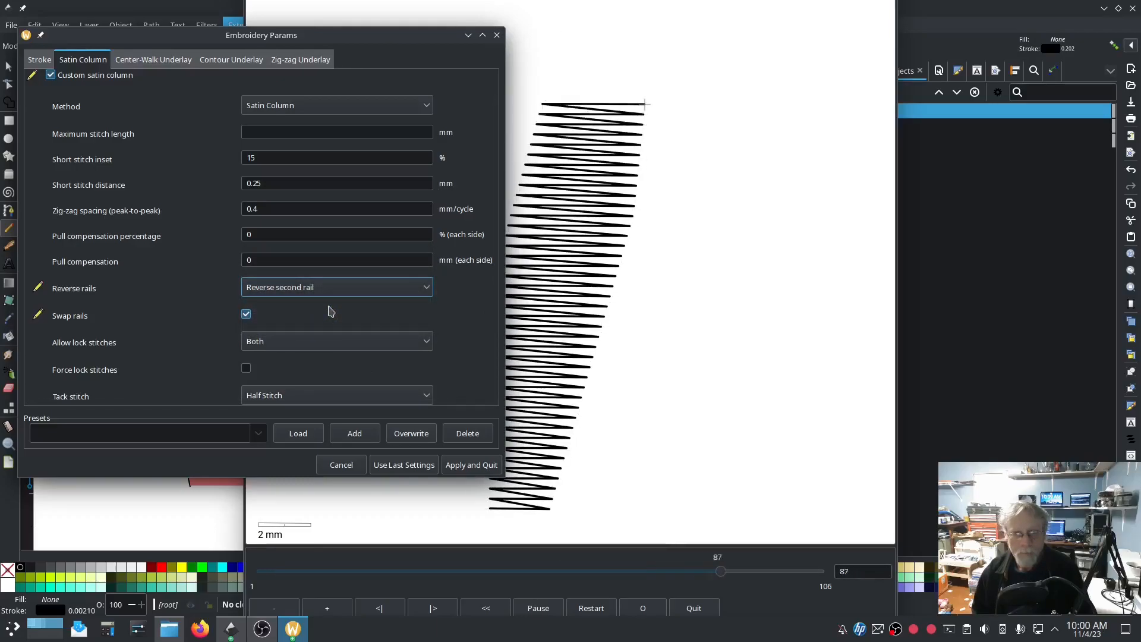
left_click(467, 466)
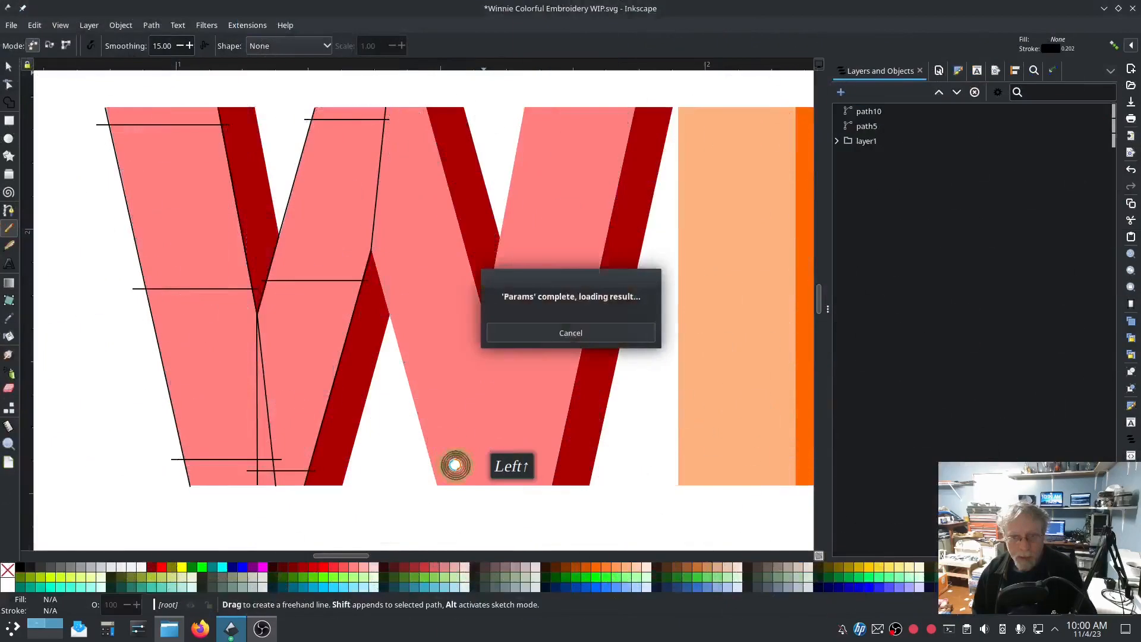
- Reopen the Ink/Stitch embroidery parameters for path10, check the stitching direction in the preview, and close them
left_click(249, 26)
mouse_move(297, 179)
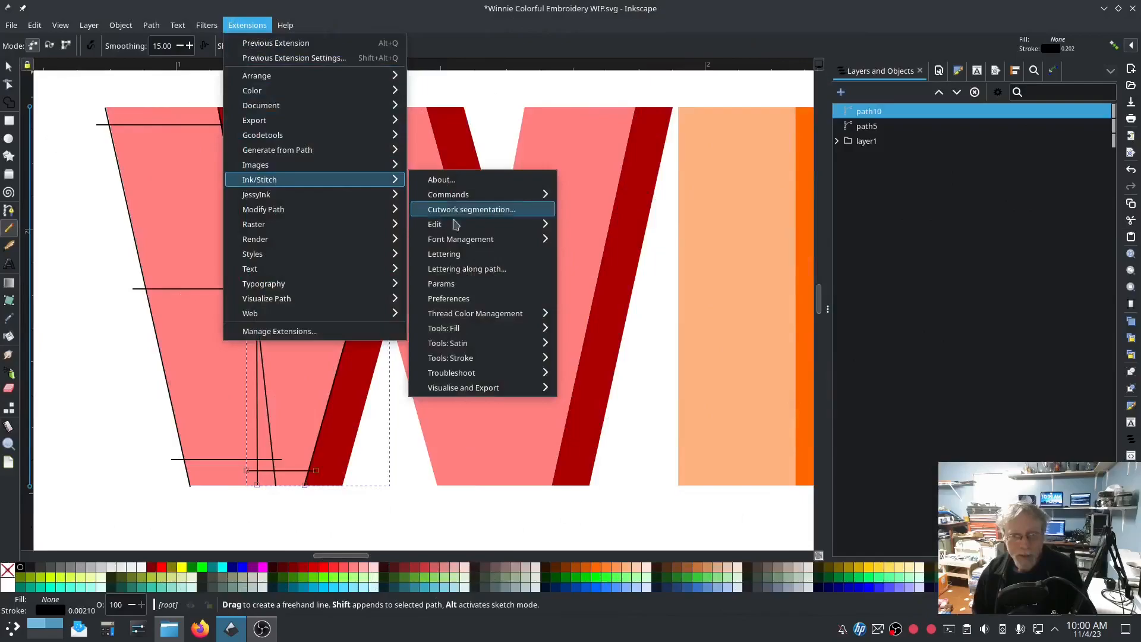
left_click(453, 285)
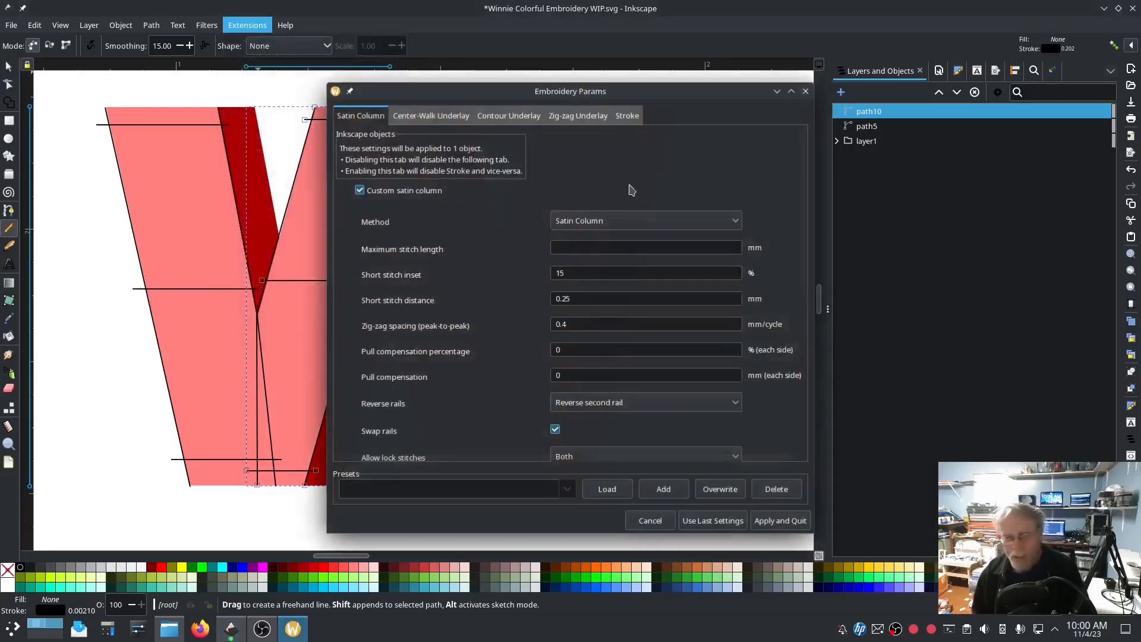
left_click_drag(597, 95, 384, 87)
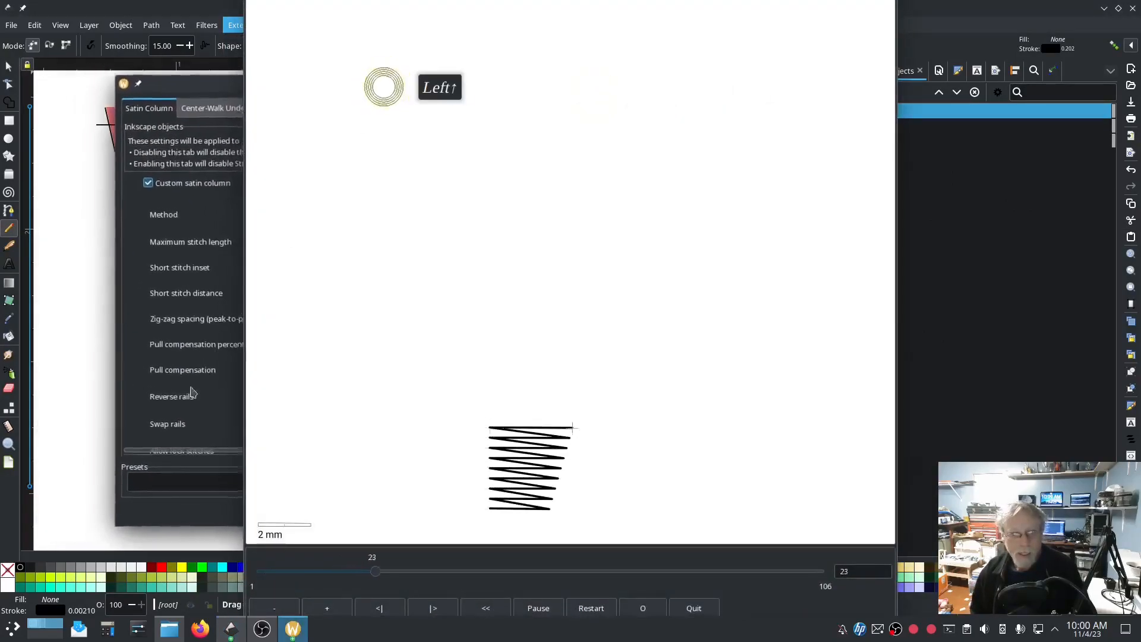
left_click(208, 517)
left_click(554, 516)
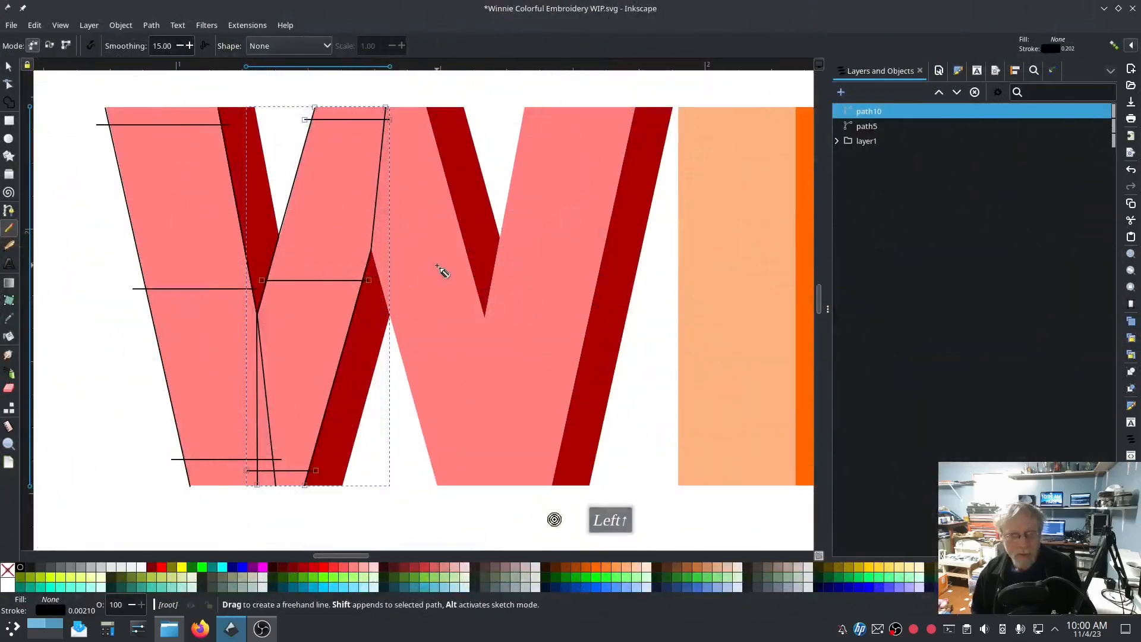
- Draw the left rail of the W's third light stroke from the top edge through the middle apex to the stroke's lower-left corner
left_click(9, 212)
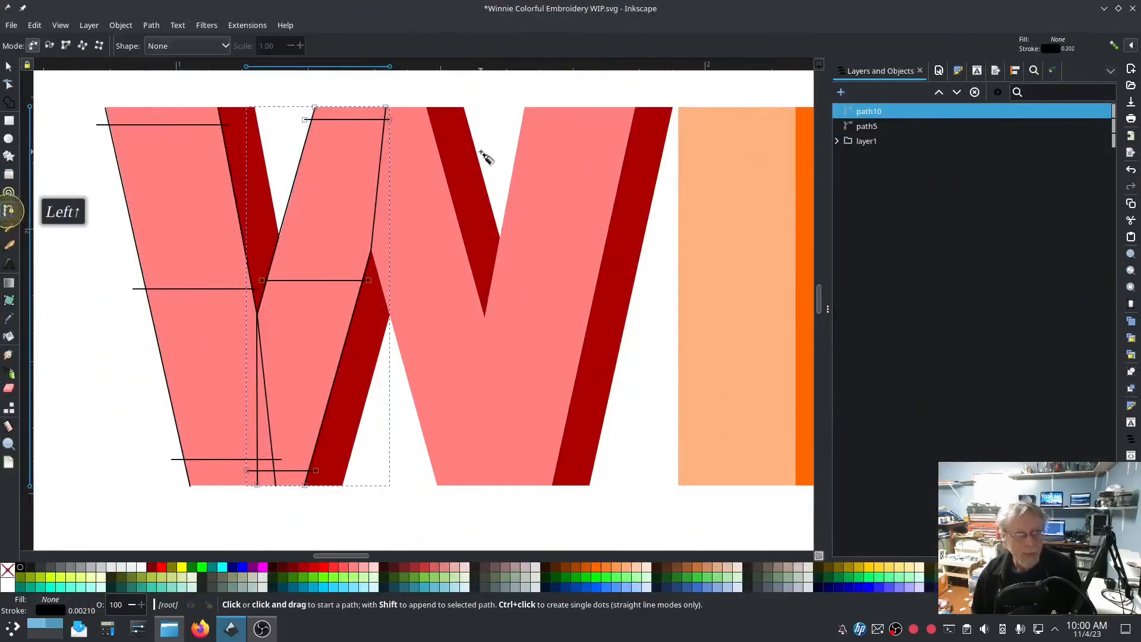
left_click(372, 106)
left_click(371, 252)
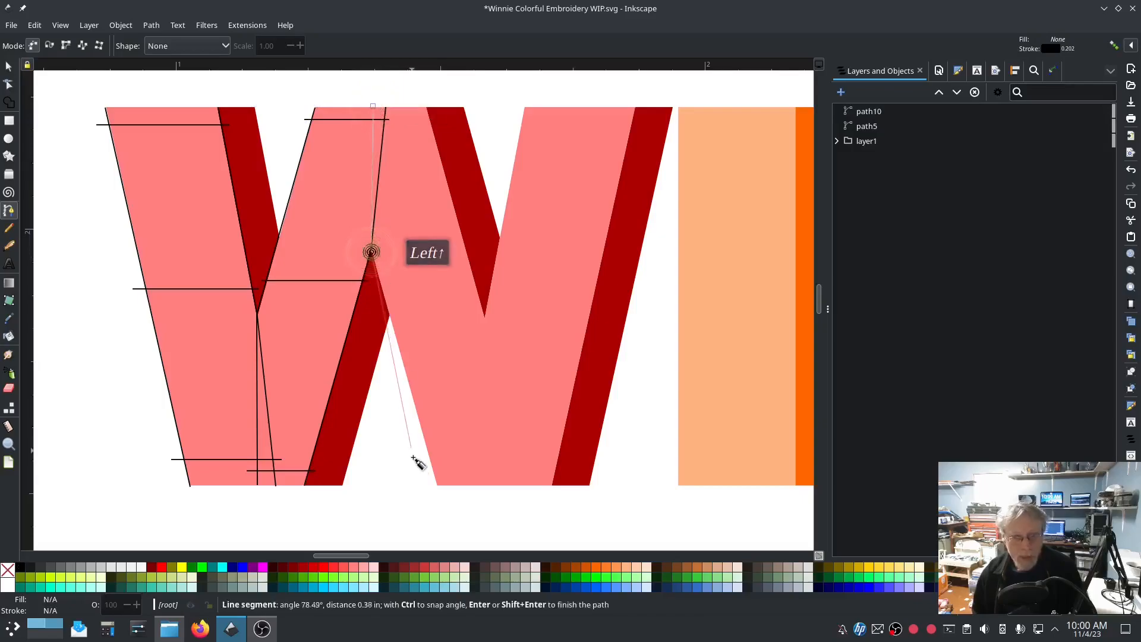
double_click(438, 486)
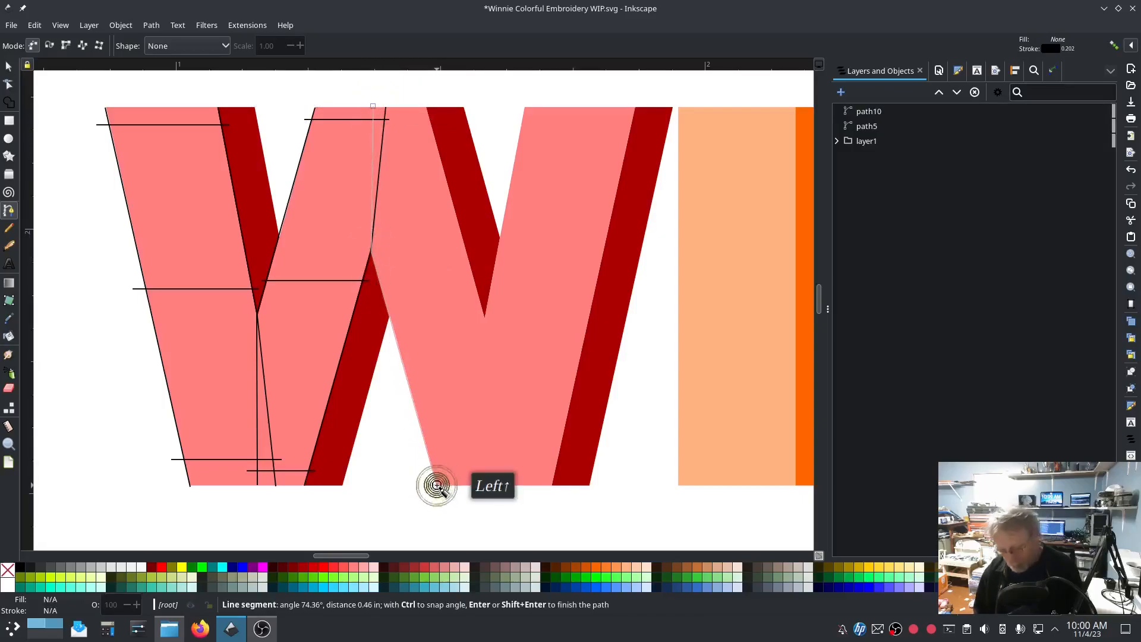
- Draw the right rail of the W's third light stroke from its upper-right corner through the inner valley point to the bottom edge
left_click(426, 107)
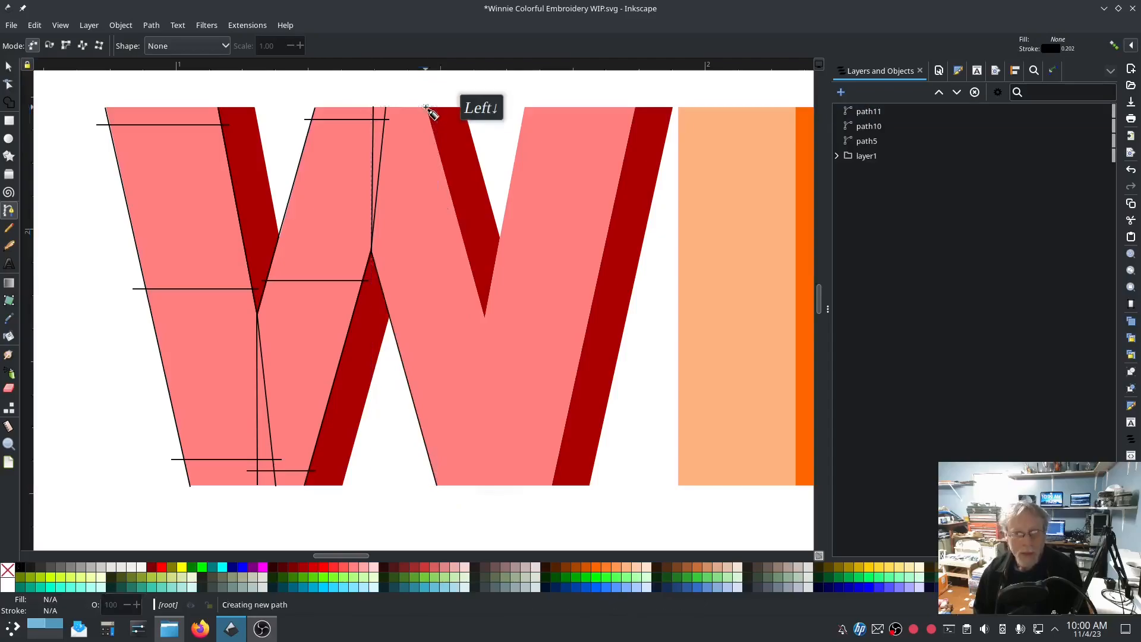
left_click(485, 316)
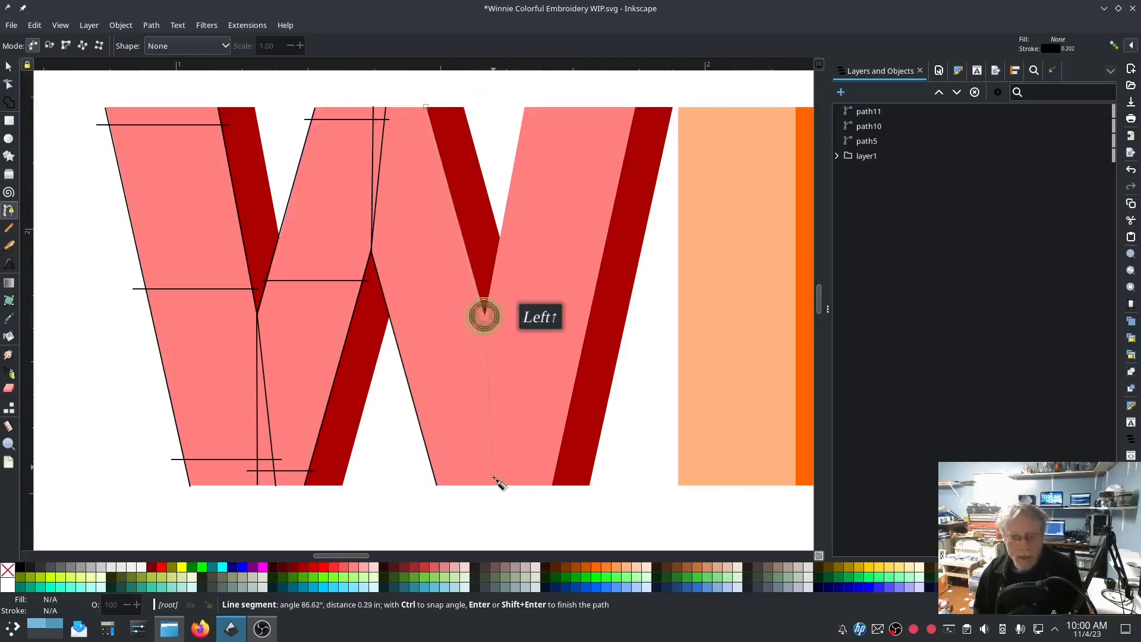
double_click(507, 486)
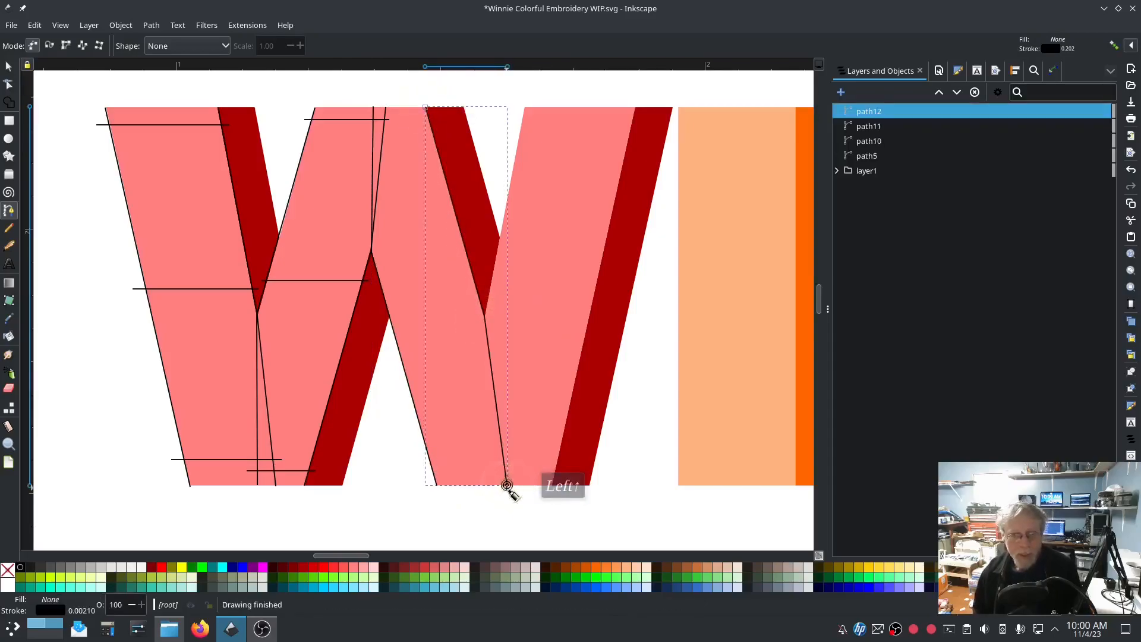
- Draw three freehand horizontal rungs across the third stroke's rails, near the bottom, around the middle and near the top
left_click(9, 228)
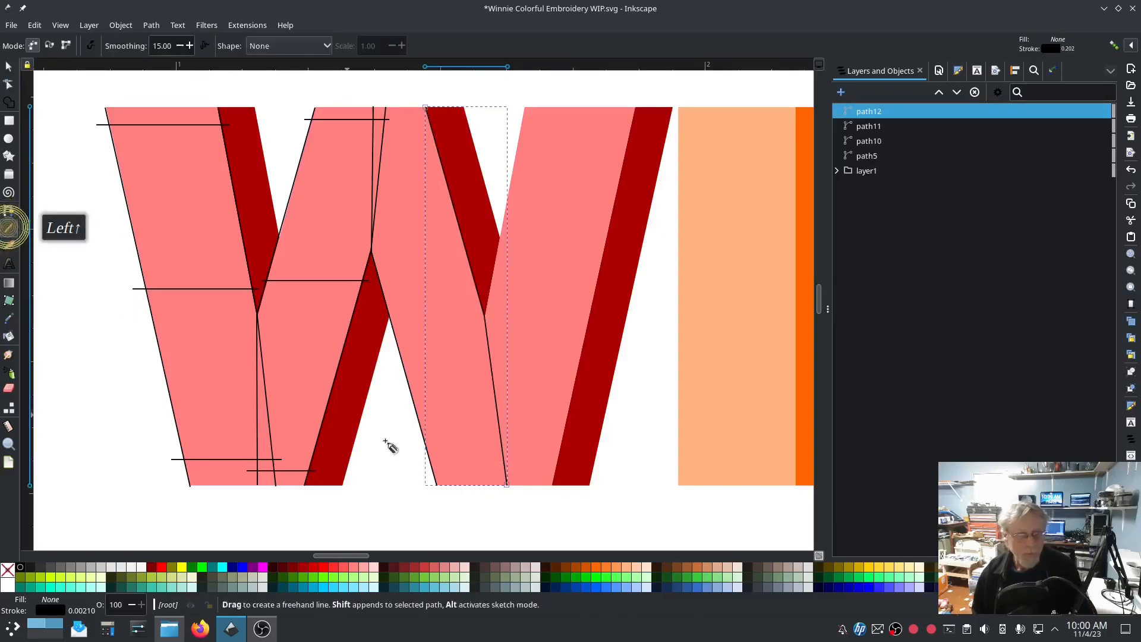
left_click(419, 459)
left_click(518, 457)
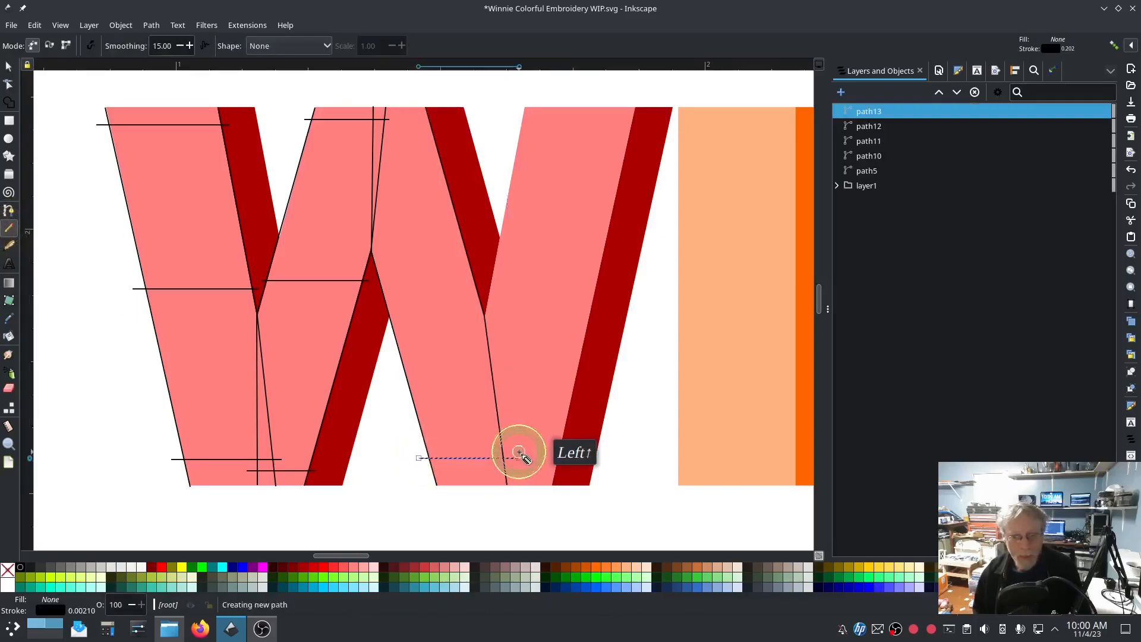
left_click(381, 296)
left_click(490, 297)
left_click(364, 131)
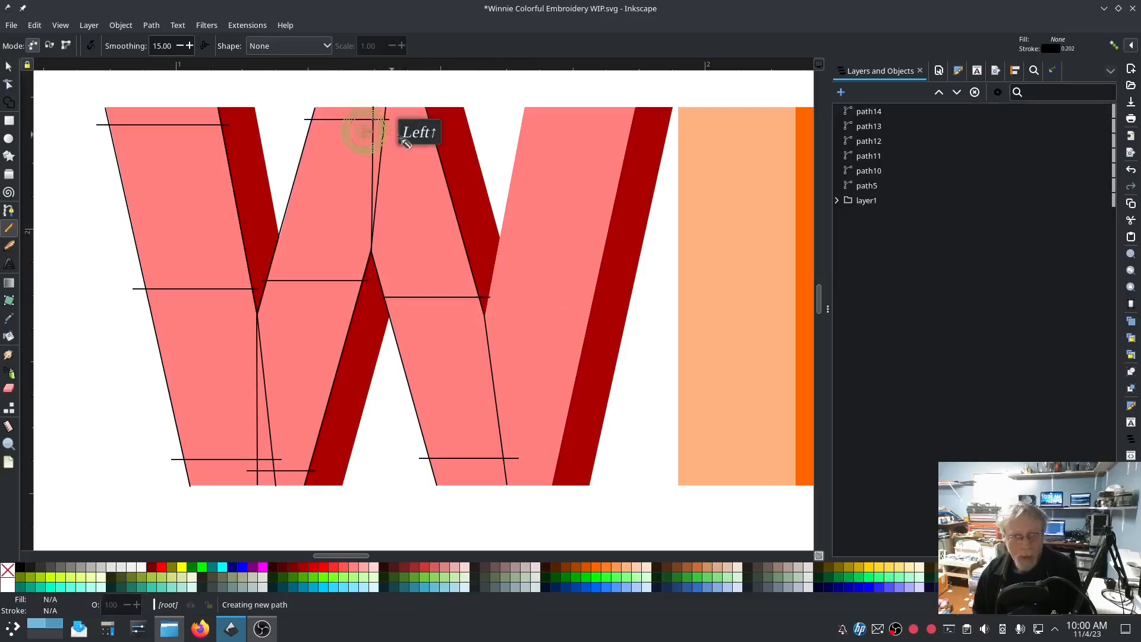
left_click(440, 131)
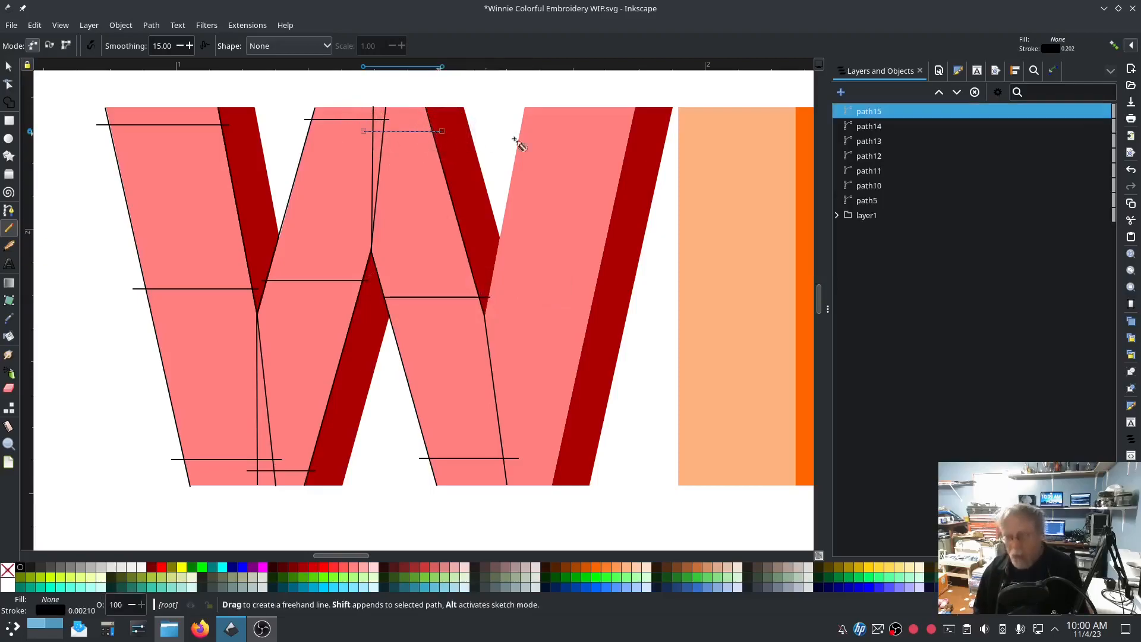
- Combine the third stroke's rails and rungs, path11 through path15, into a single path
left_click(872, 172)
left_click(874, 185)
left_click(873, 170)
left_click(874, 113, "shift")
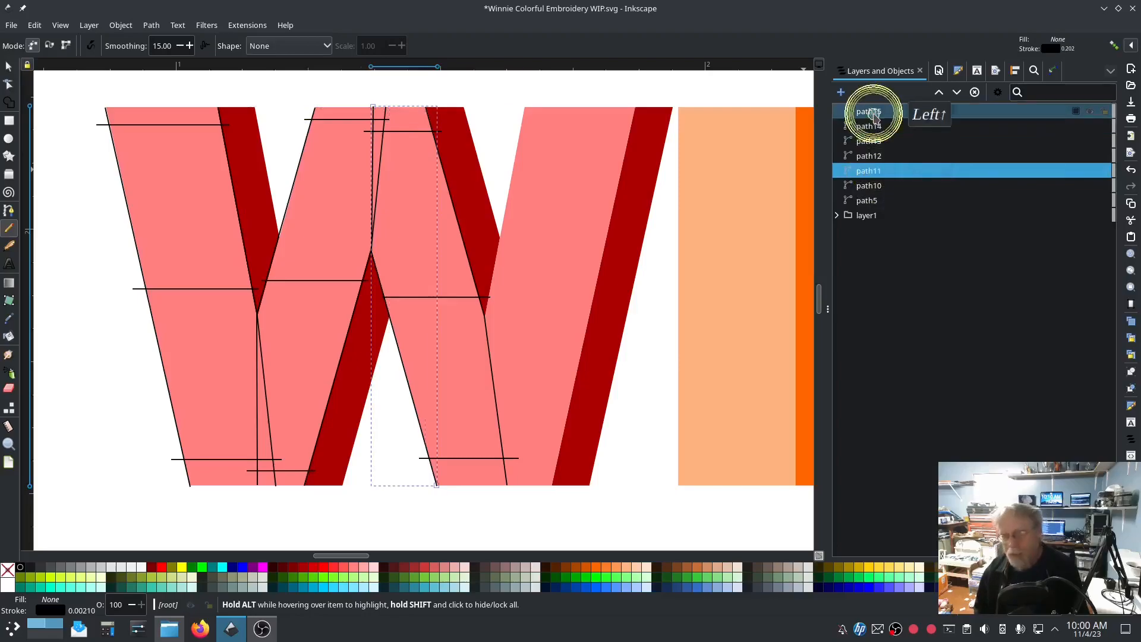
key("ctrl+k")
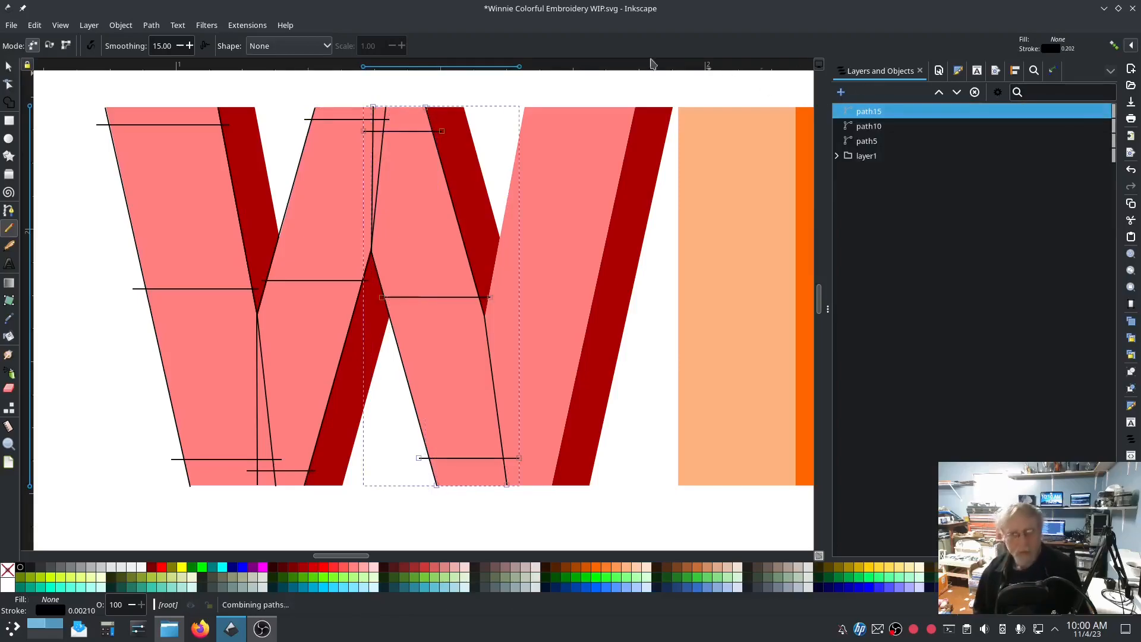
- Open the Ink/Stitch embroidery parameters for the third stroke's combined path and enable Custom satin column
left_click(247, 25)
mouse_move(281, 181)
left_click(473, 288)
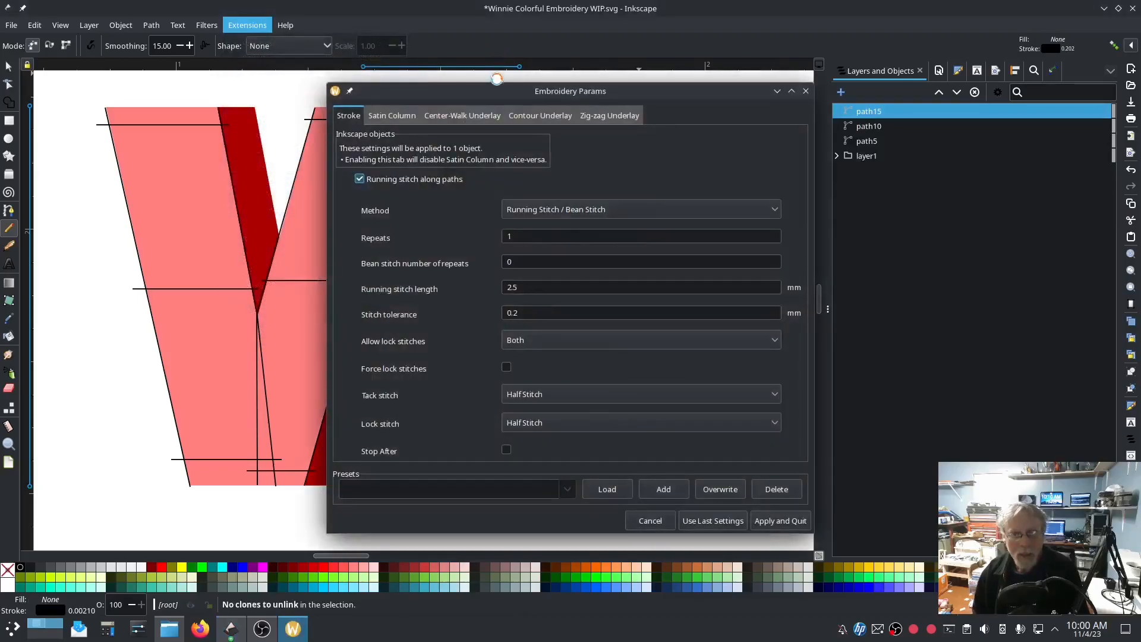
left_click(485, 95)
left_click_drag(484, 95, 271, 77)
left_click(176, 97)
left_click(142, 171)
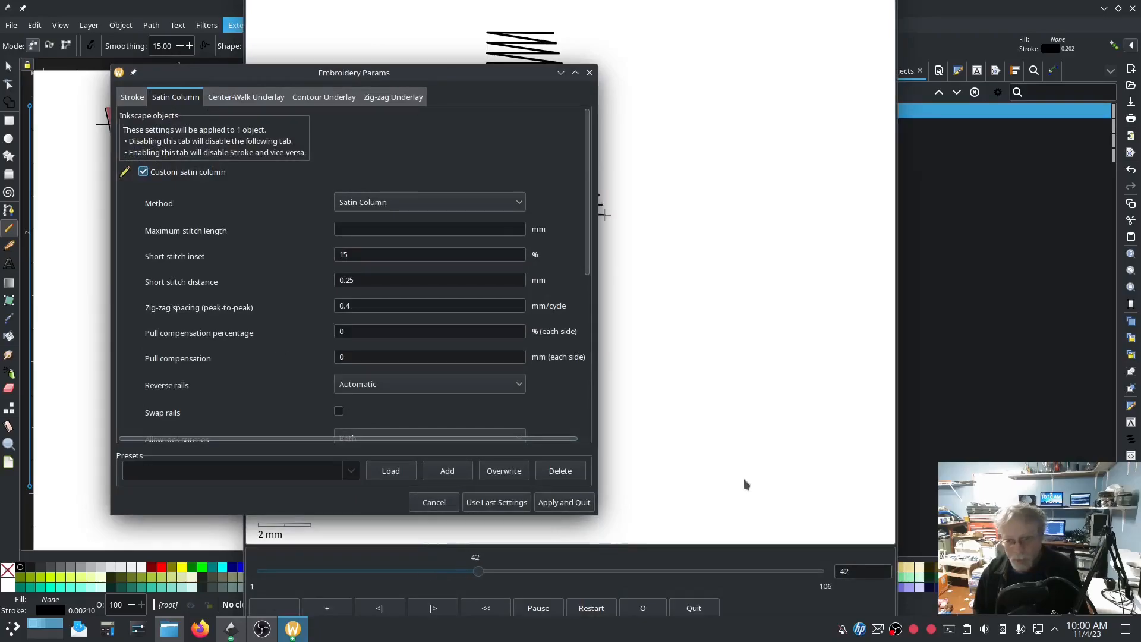
- Check the stitching direction in the preview, enable Swap rails for the third stroke, and apply the settings
left_click(772, 486)
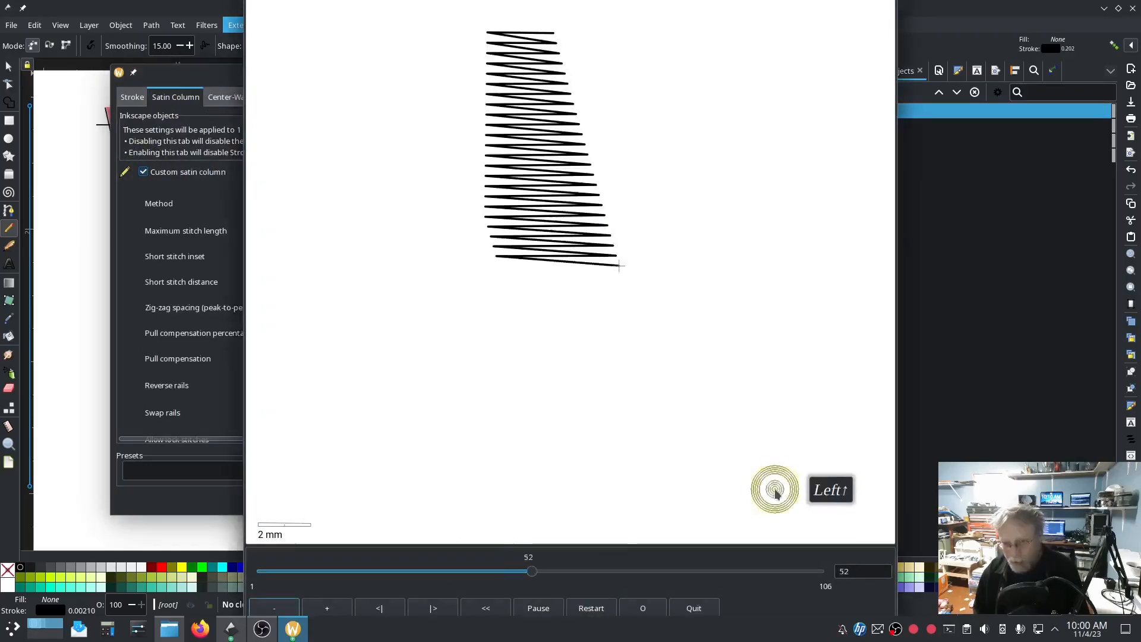
left_click(204, 411)
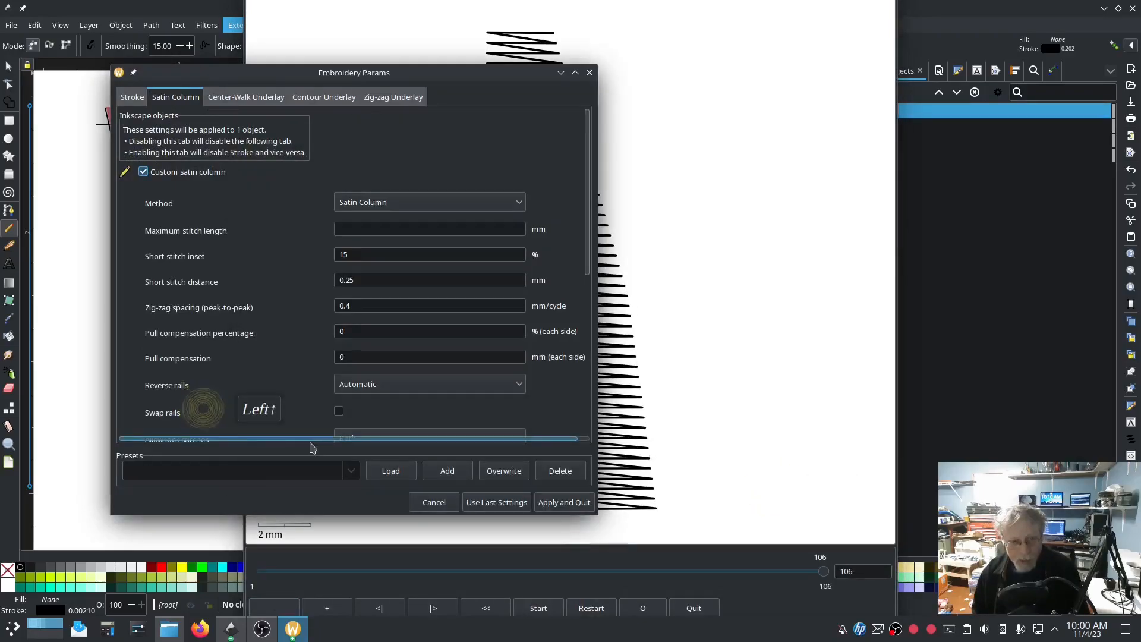
left_click(339, 410)
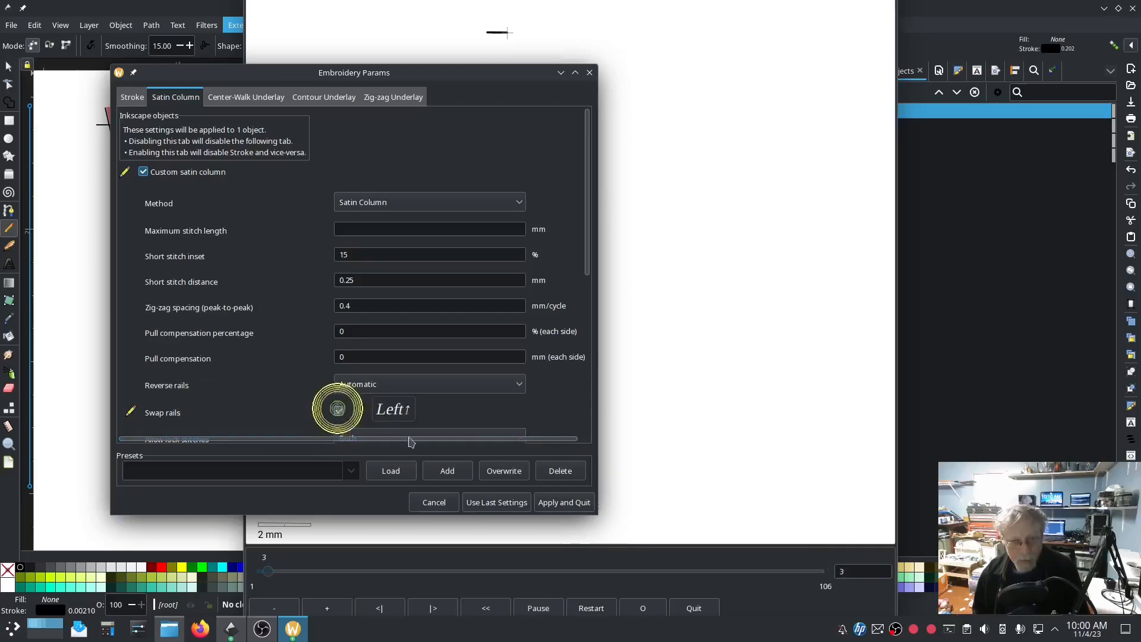
left_click(564, 503)
- Draw both rails of the W's fourth light stroke from bottom to top, bending the left one at the valley point, and switch to the Pencil tool
left_click(9, 211)
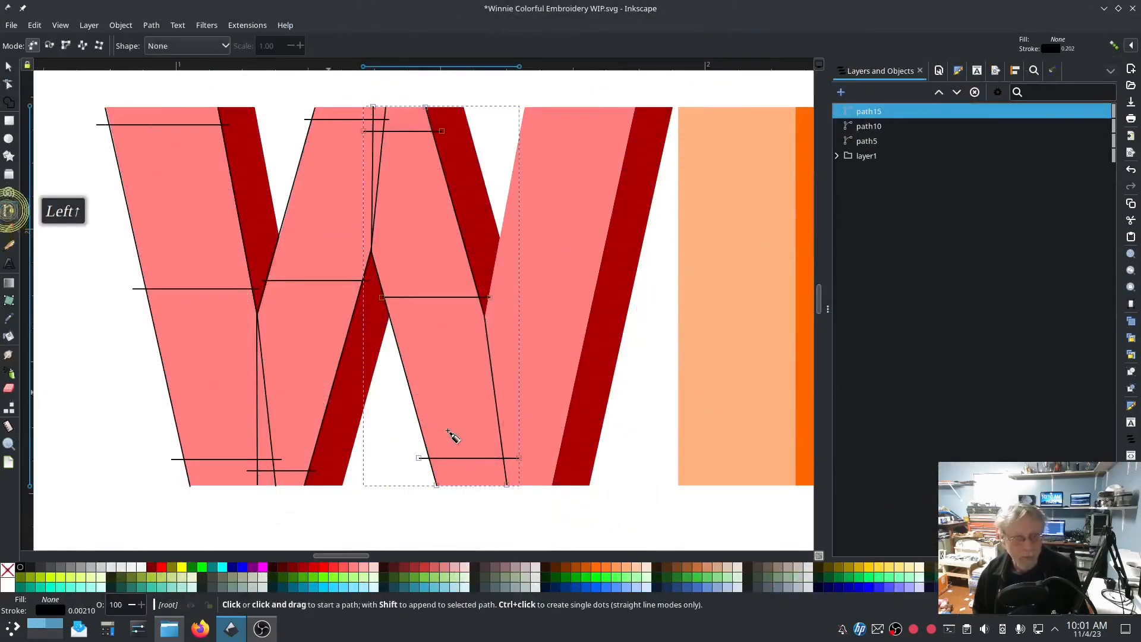
left_click(481, 486)
left_click(483, 311)
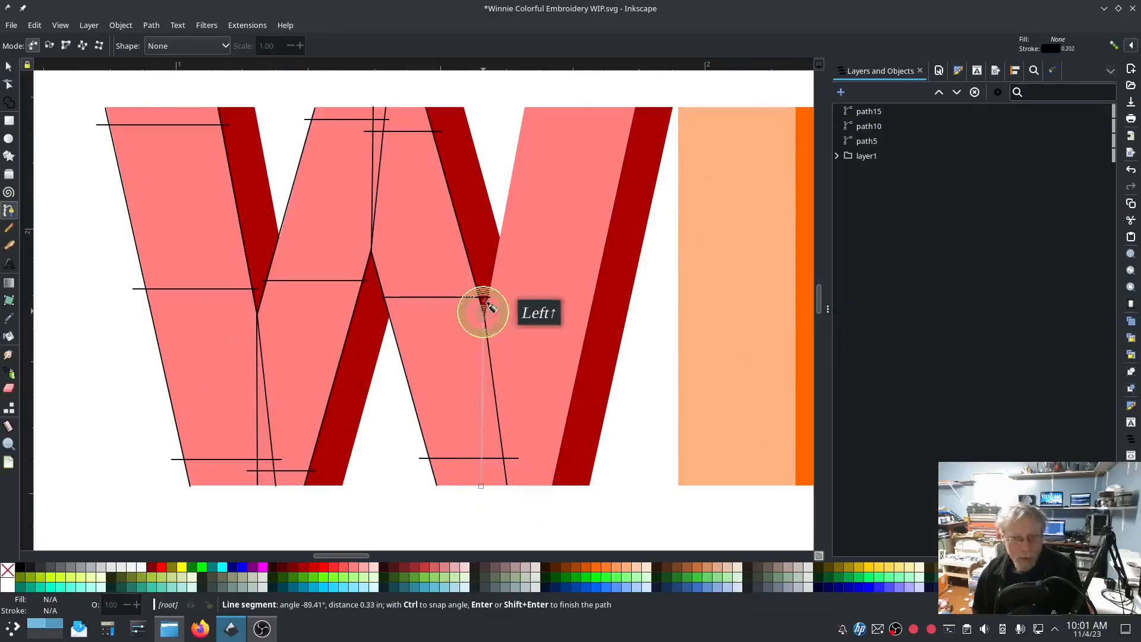
double_click(525, 107)
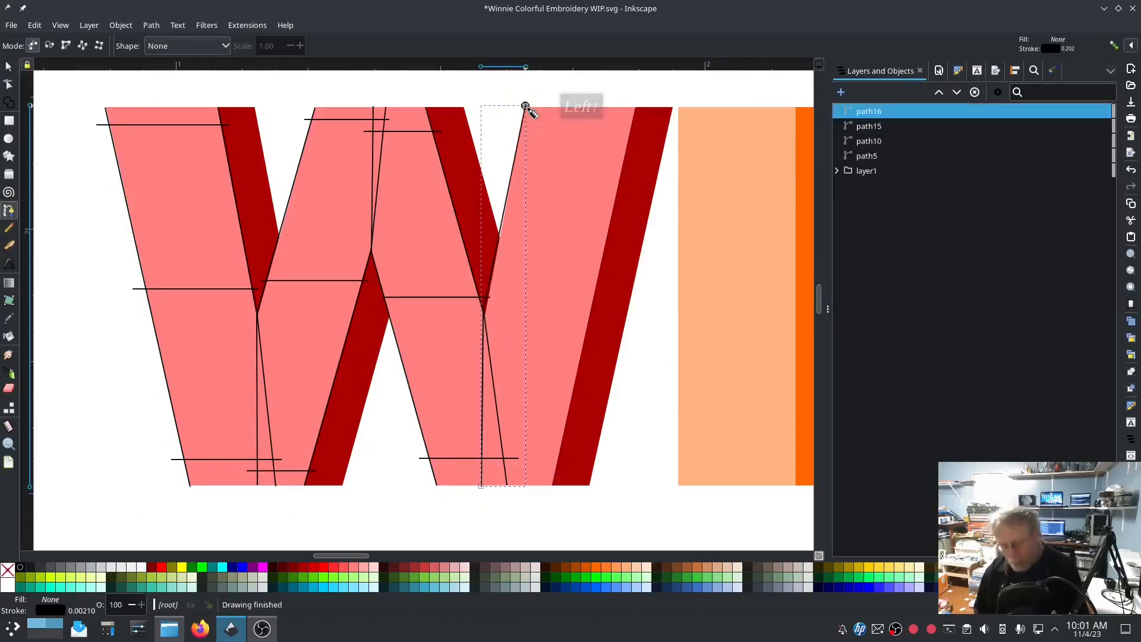
left_click(550, 484)
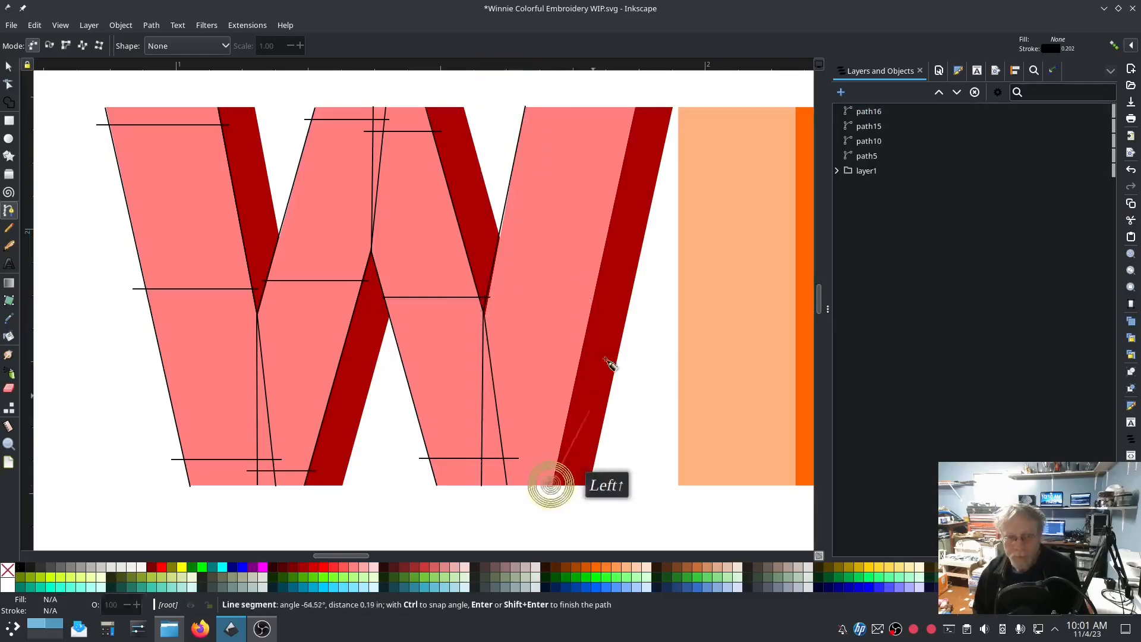
double_click(634, 108)
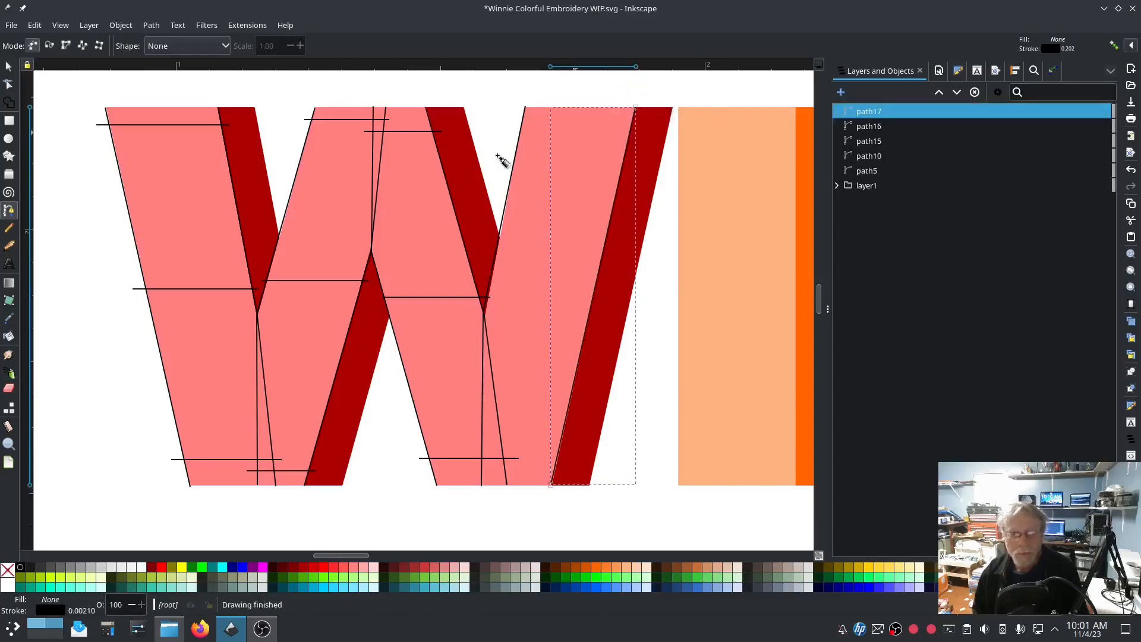
left_click(9, 228)
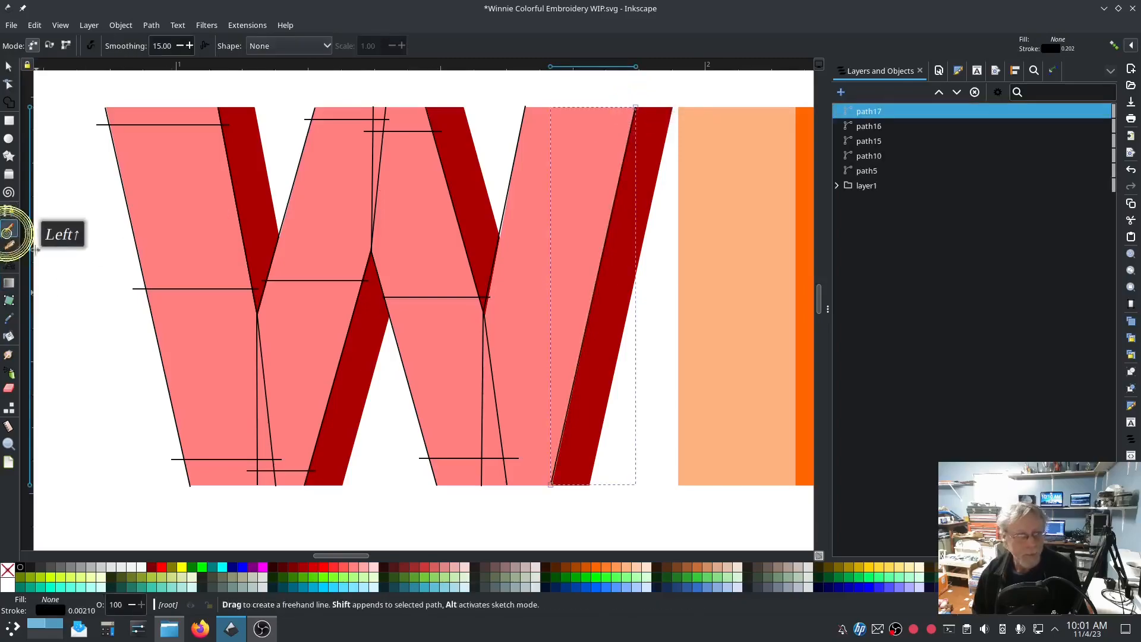
left_click(477, 471)
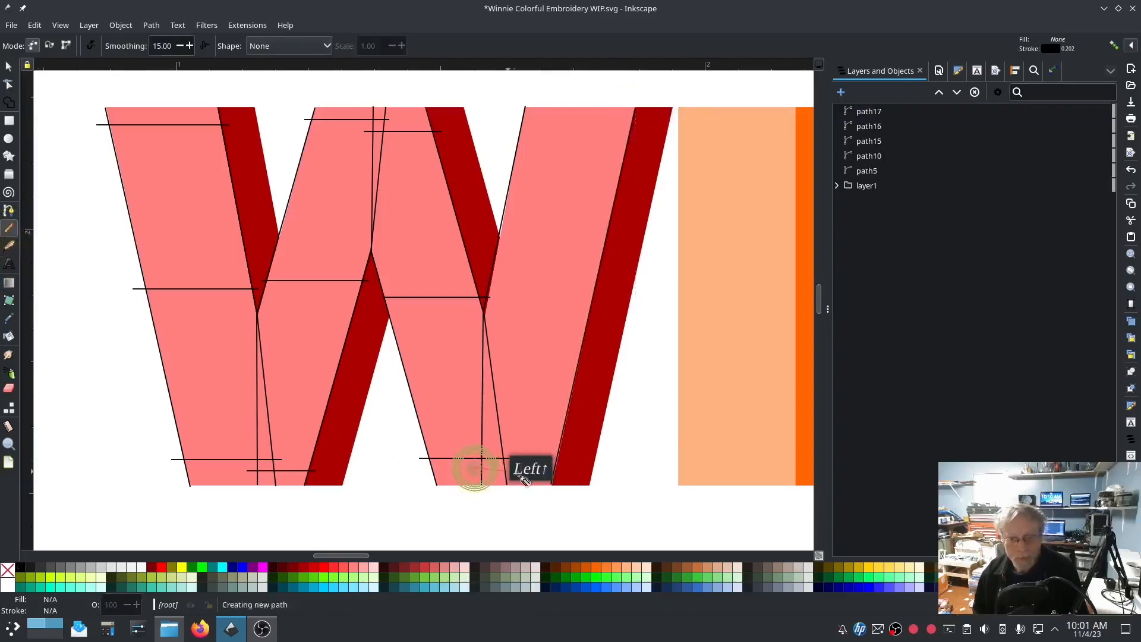
left_click(566, 468)
left_click(486, 275)
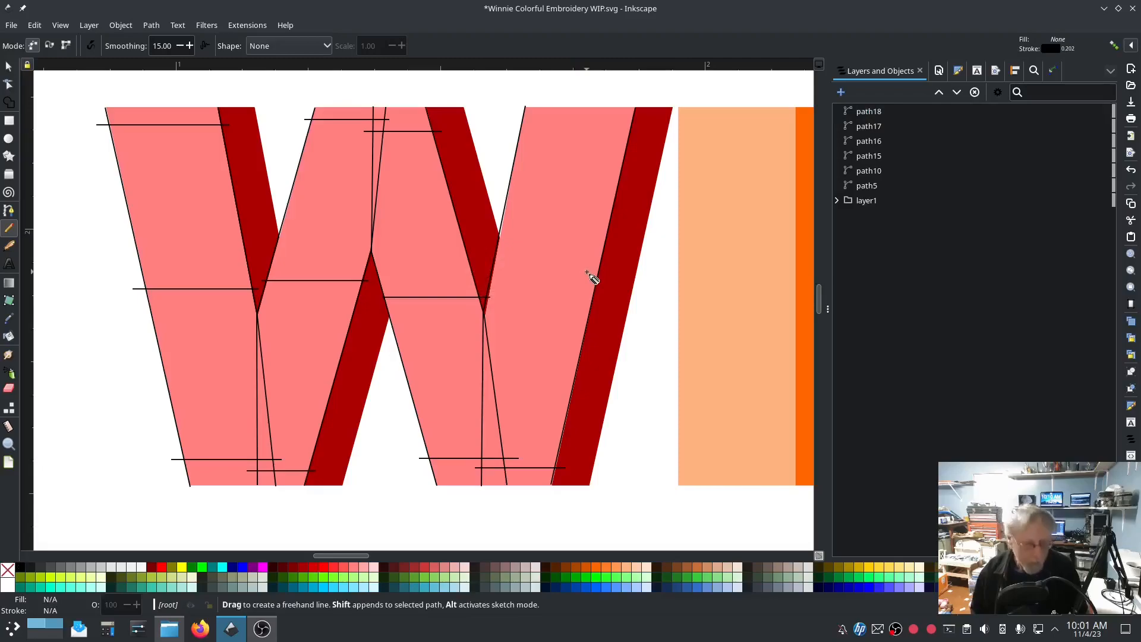
- Draw three freehand horizontal rungs across the fourth stroke's rails, near the bottom, around the middle and near the top
left_click(473, 473)
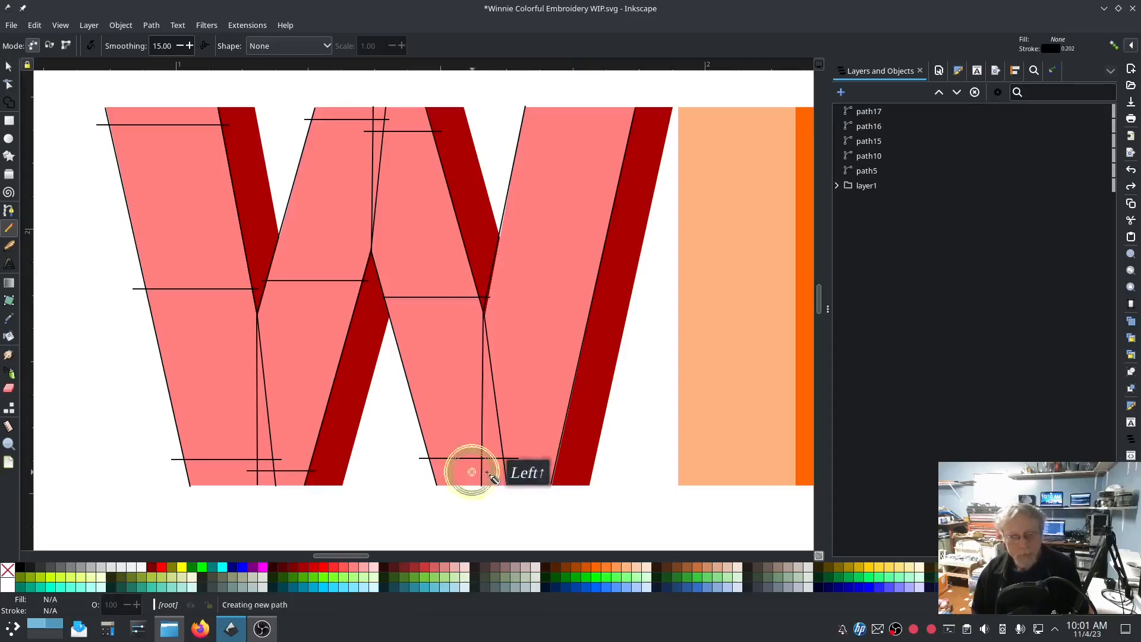
left_click(568, 471)
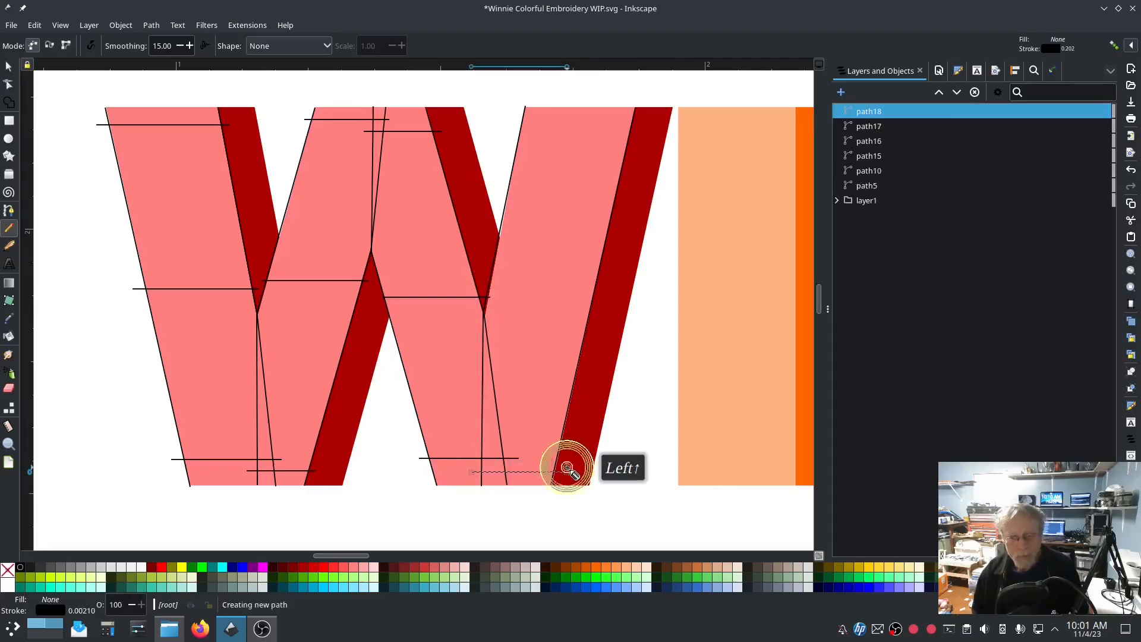
left_click(486, 269)
left_click(607, 269)
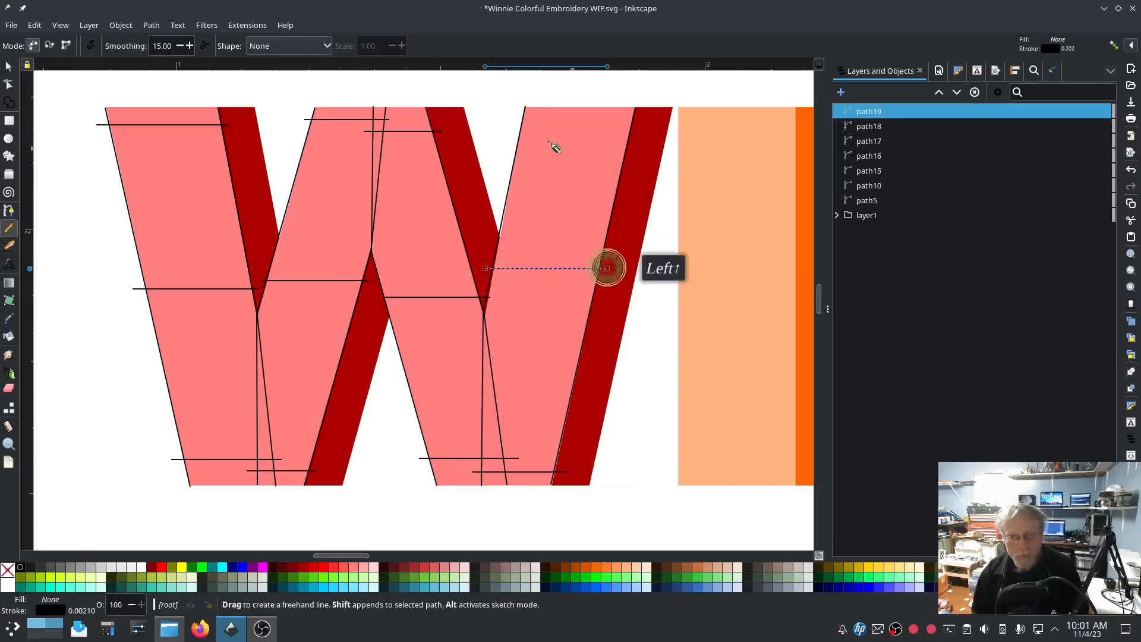
left_click(515, 123)
left_click(636, 123)
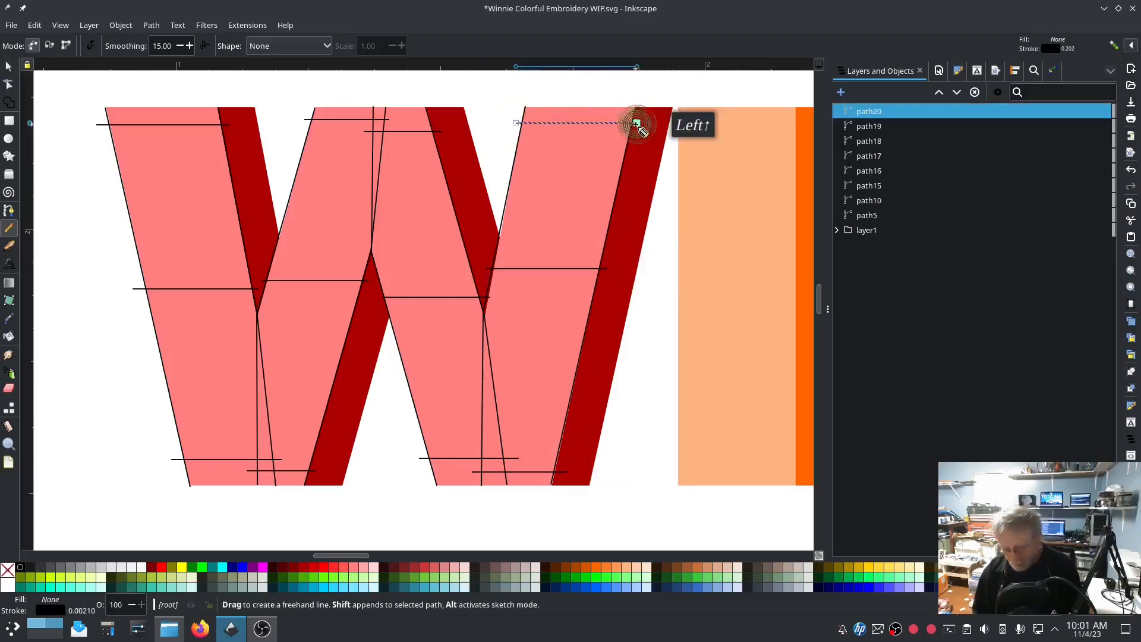
- Combine the fourth stroke's rails and rungs, path16 through path20, into a single path
left_click(871, 216)
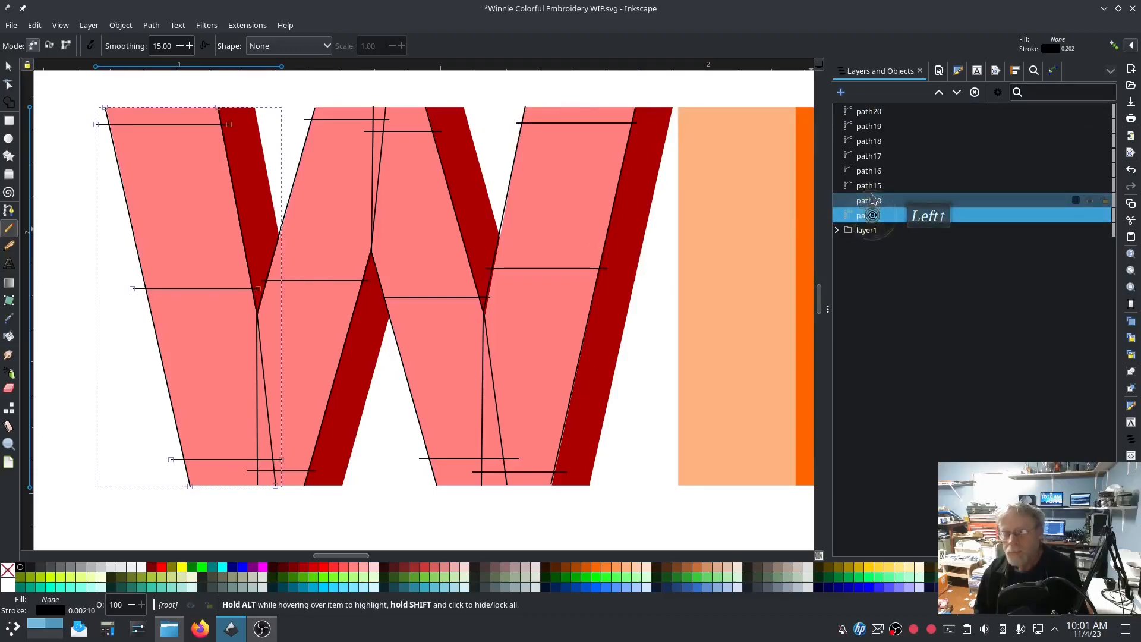
left_click(870, 186)
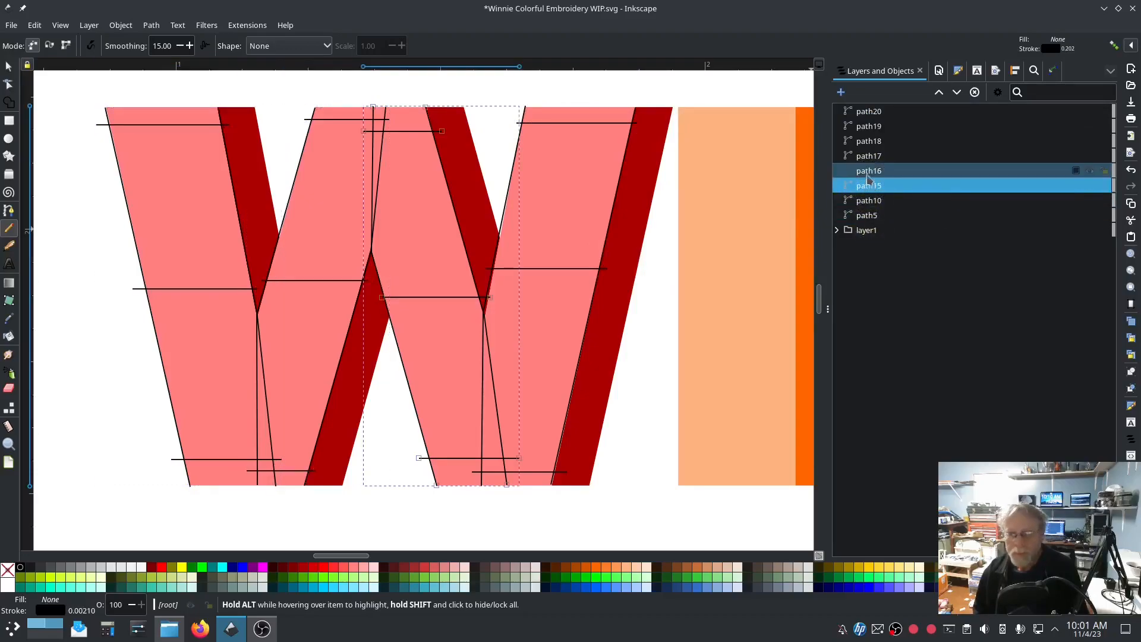
left_click(869, 172)
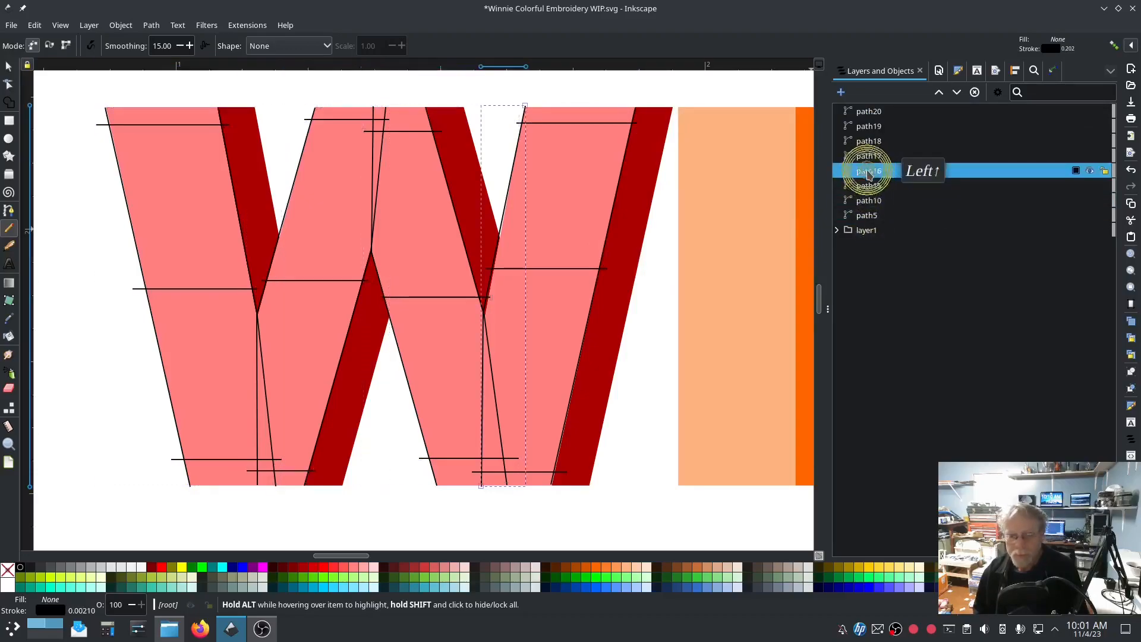
left_click(867, 113, "shift")
key("ctrl+k")
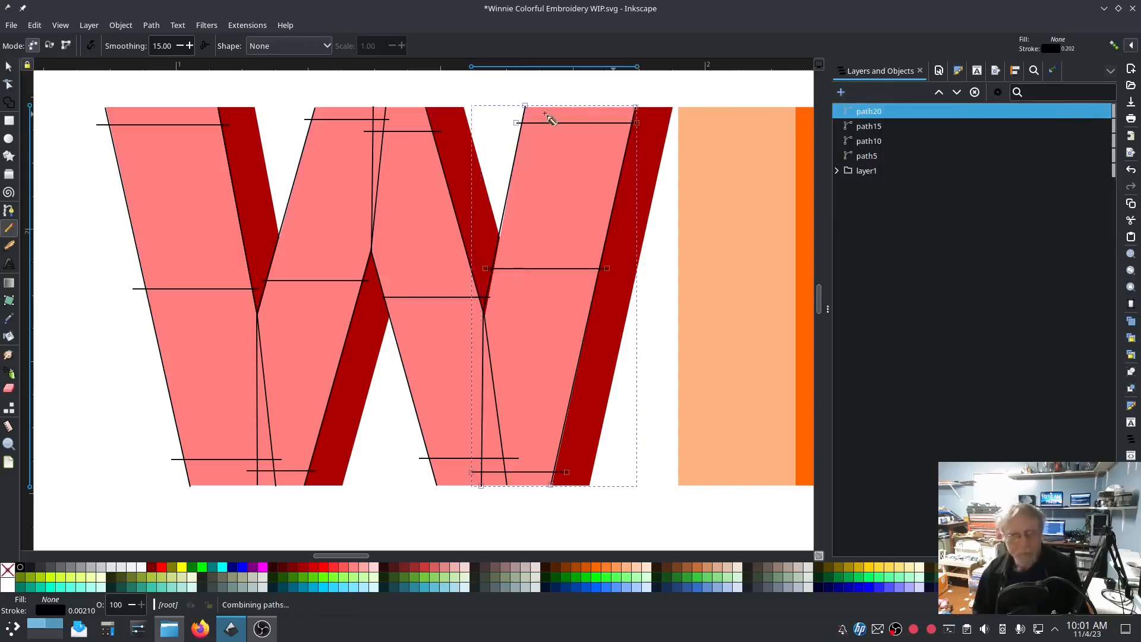
- Open the Ink/Stitch embroidery parameters for the fourth stroke's combined path and show its satin column settings
left_click(244, 25)
mouse_move(288, 181)
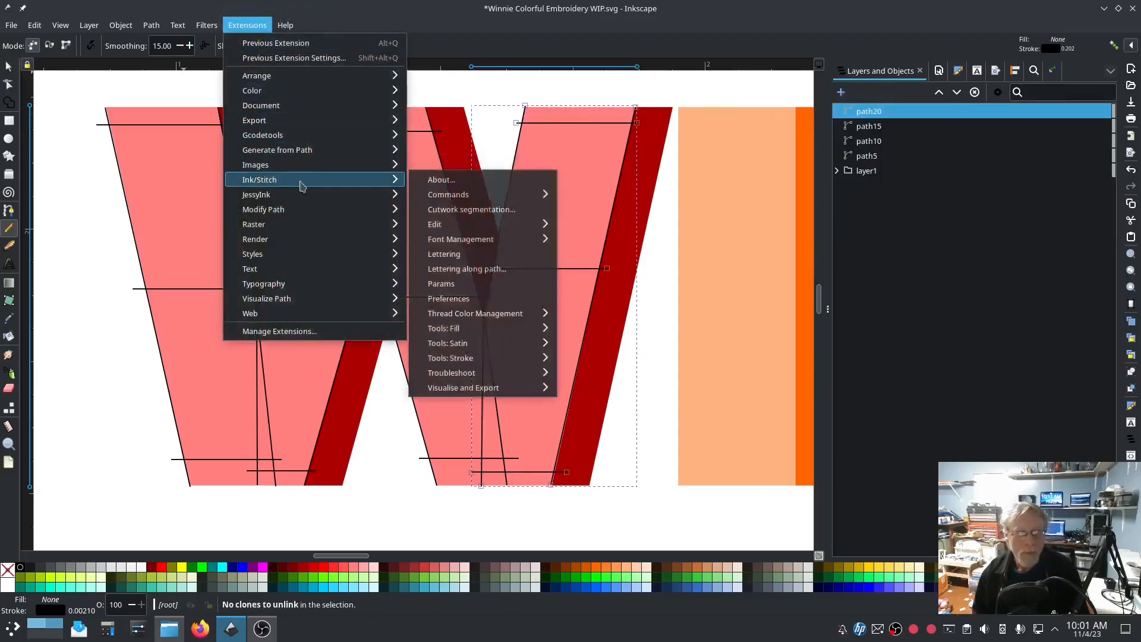
left_click(432, 285)
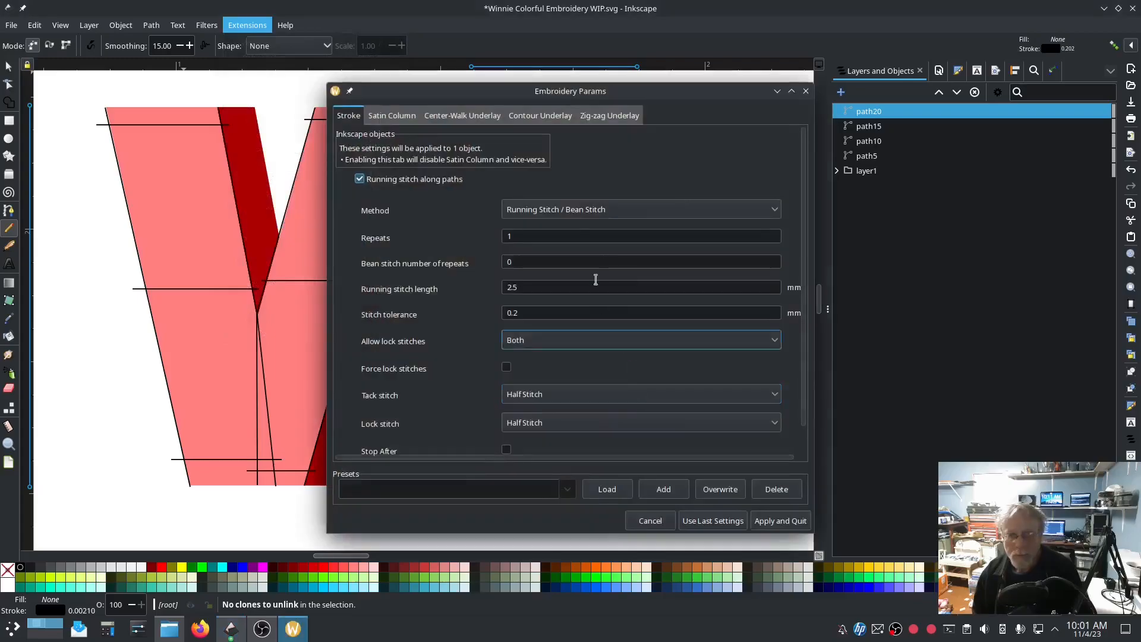
left_click(385, 110)
left_click(510, 380)
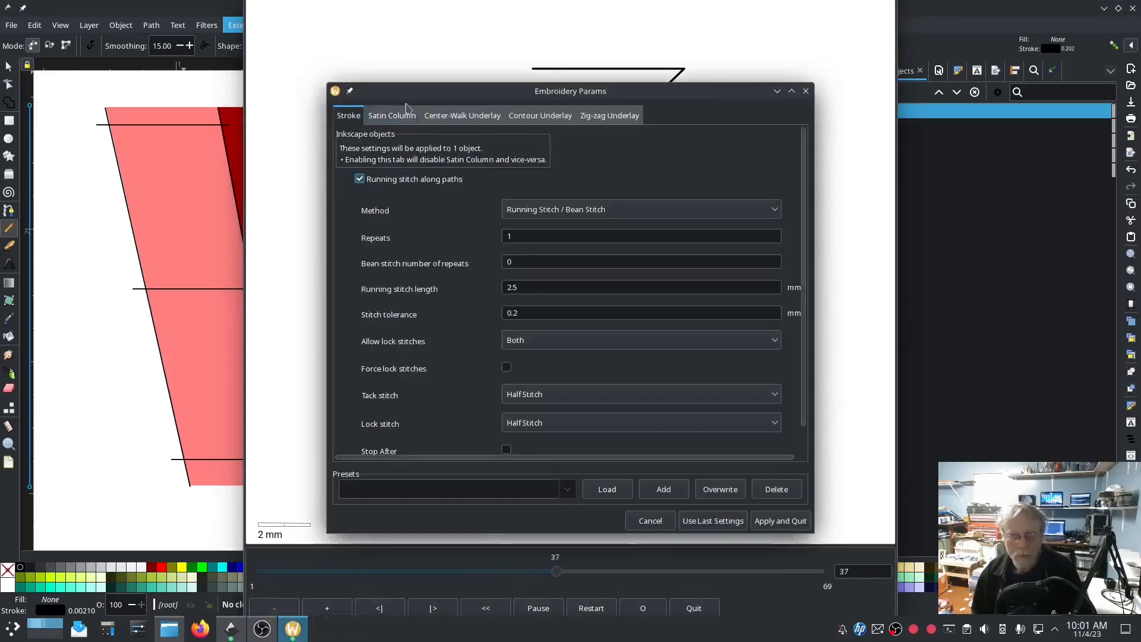
- Enable the custom satin column for the selected W path and apply the embroidery parameters
left_click(390, 115)
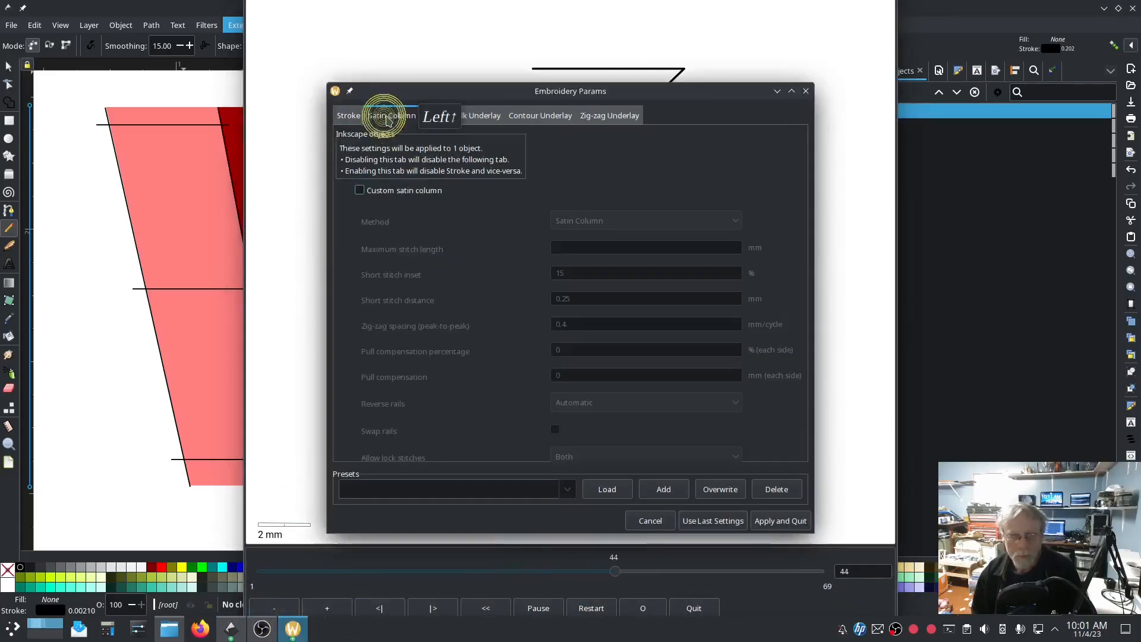
left_click(359, 190)
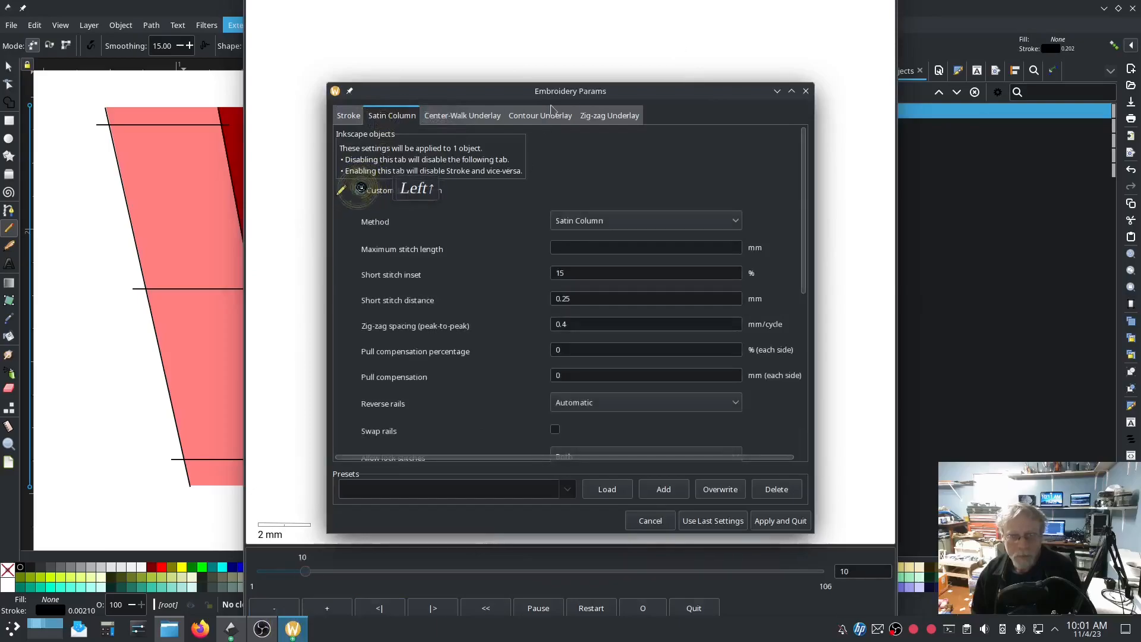
left_click(781, 522)
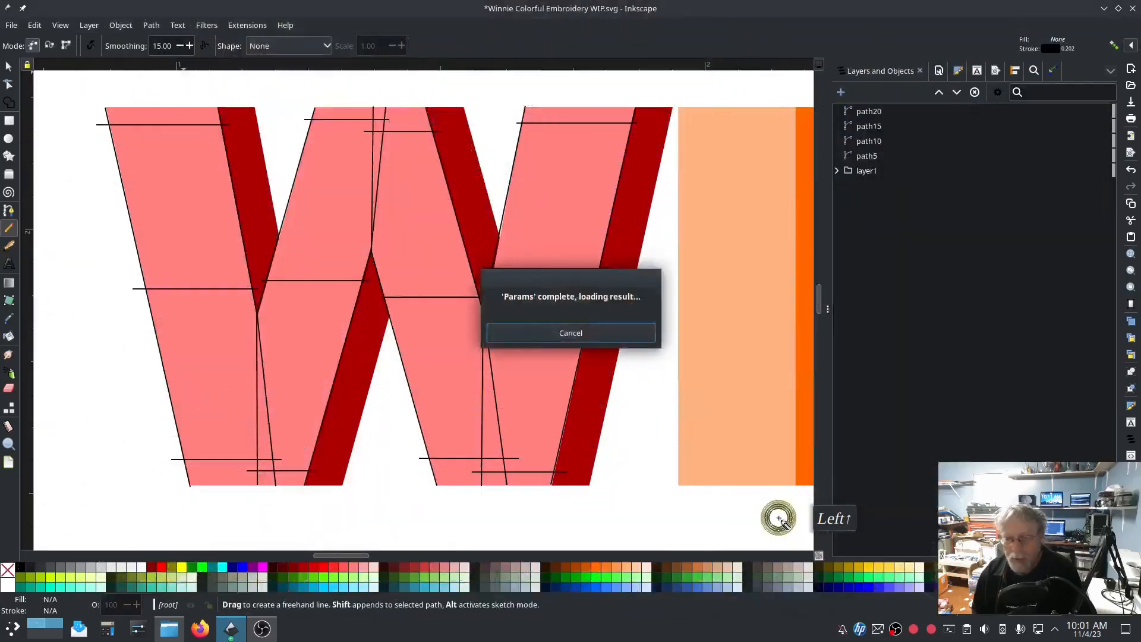
- Select the four satin paths of the W, path5 through path20, and group them
left_click(878, 156)
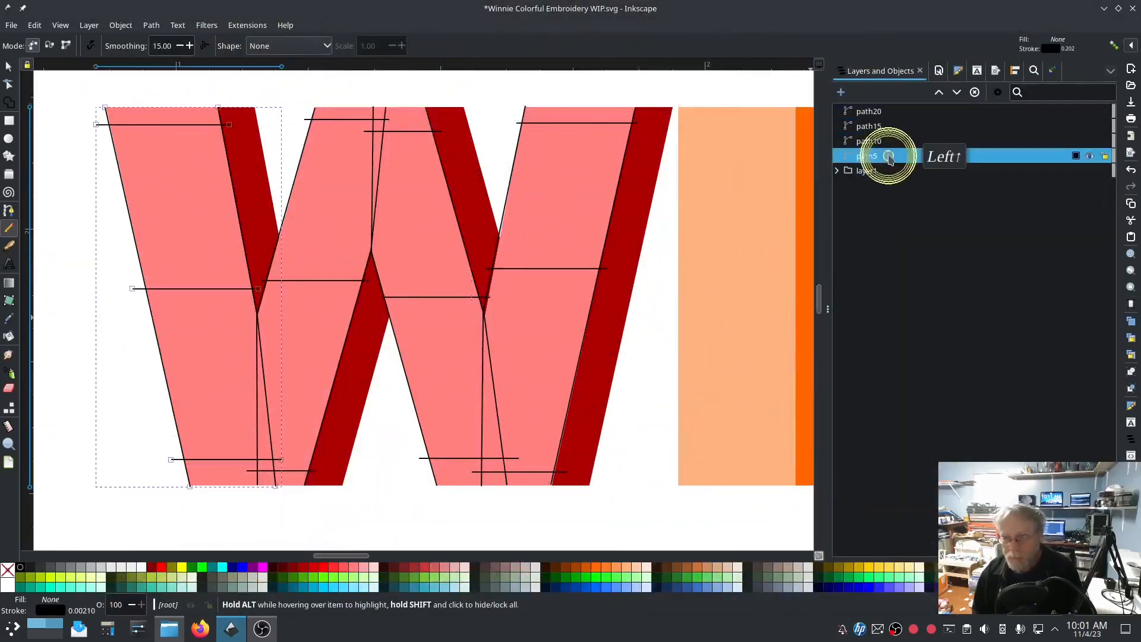
left_click(883, 112, "shift")
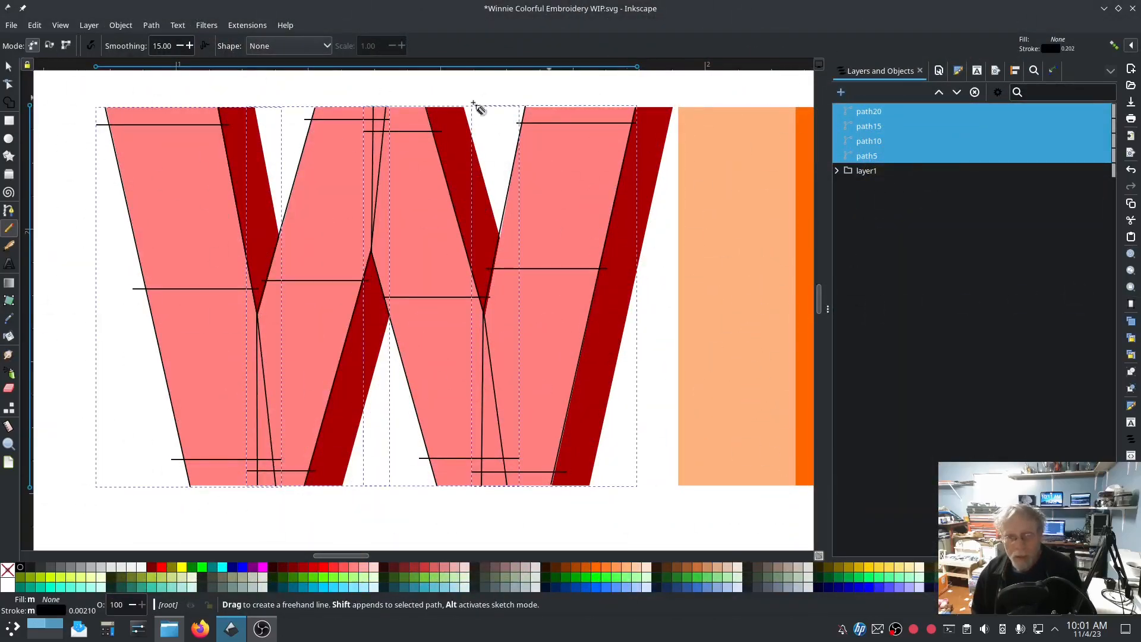
right_click(875, 145)
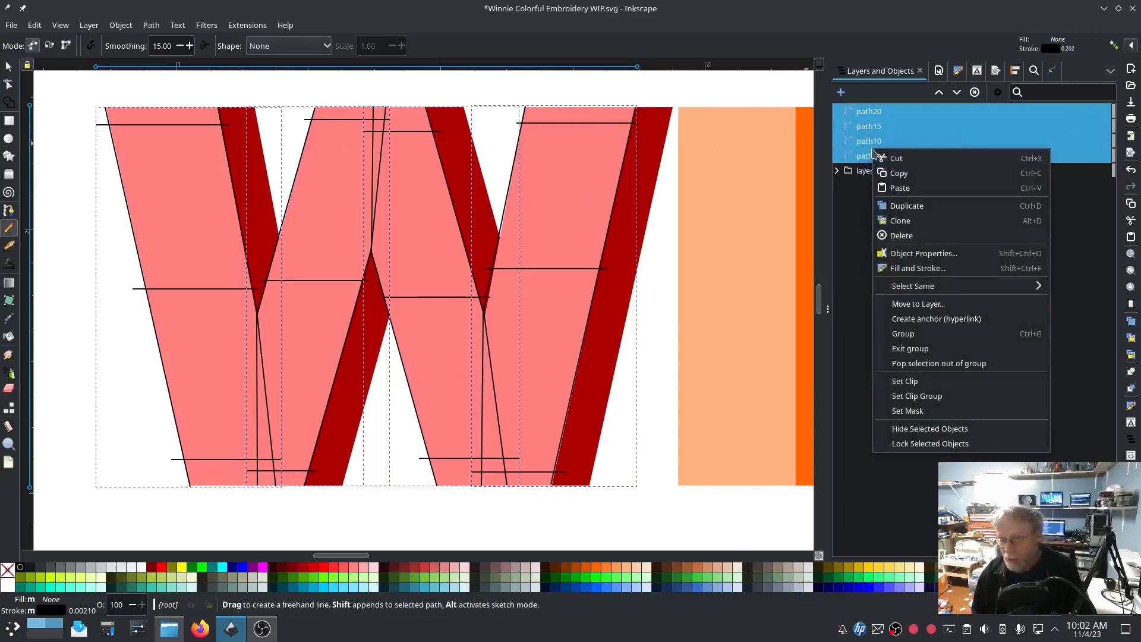
left_click(933, 334)
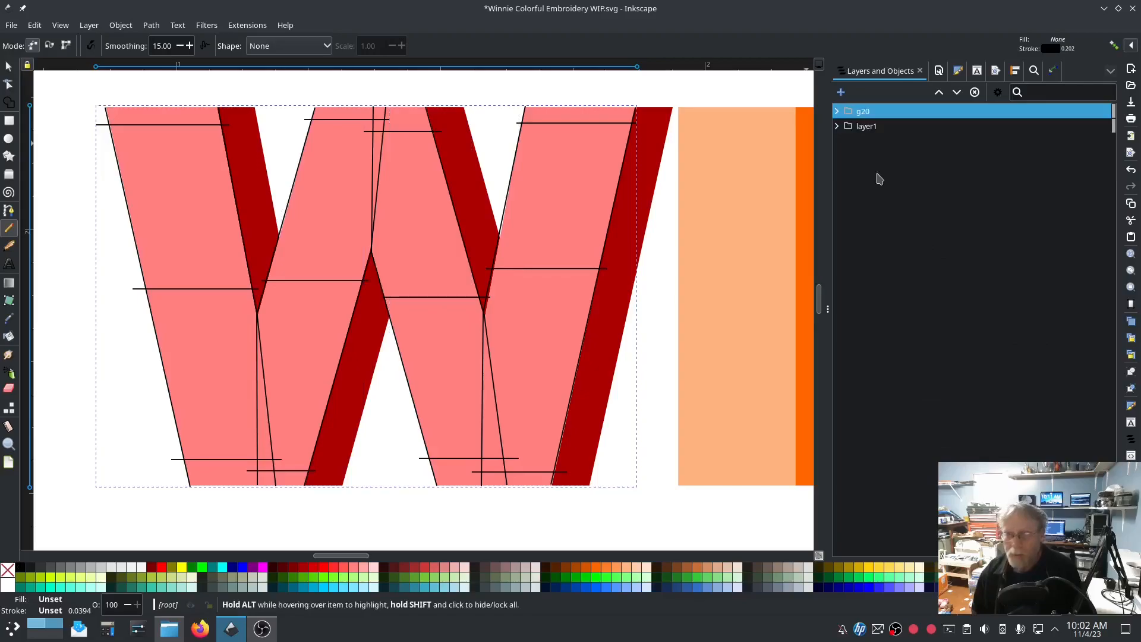
- Draw a vertical straight line about 0.71 in long down the outer left edge of the letter I
left_click_drag(672, 405, 379, 406)
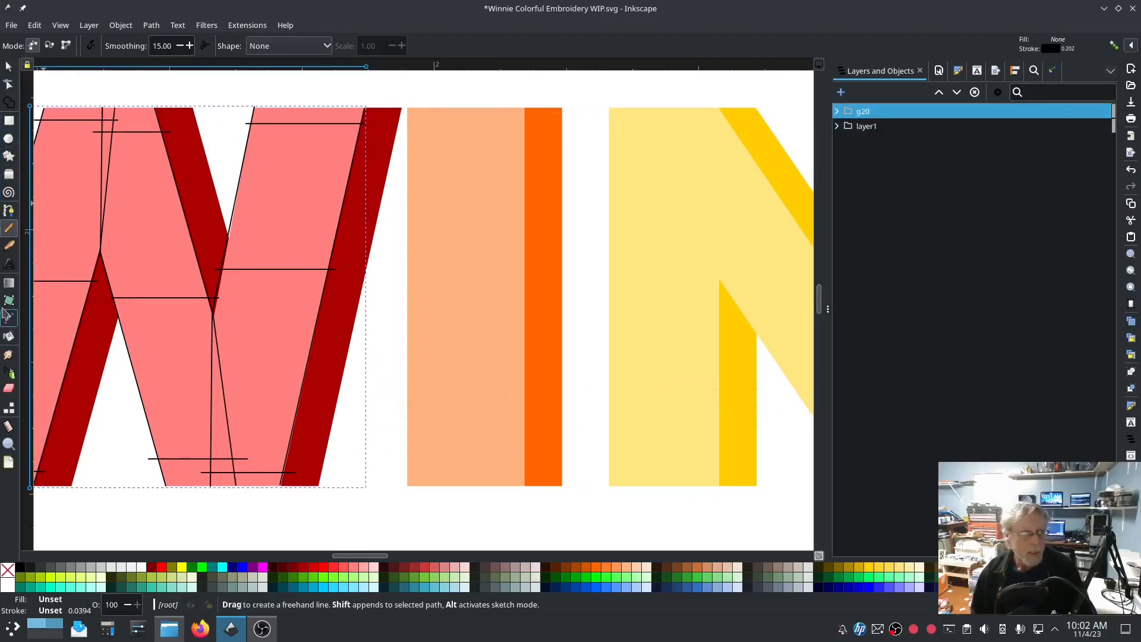
left_click(6, 211)
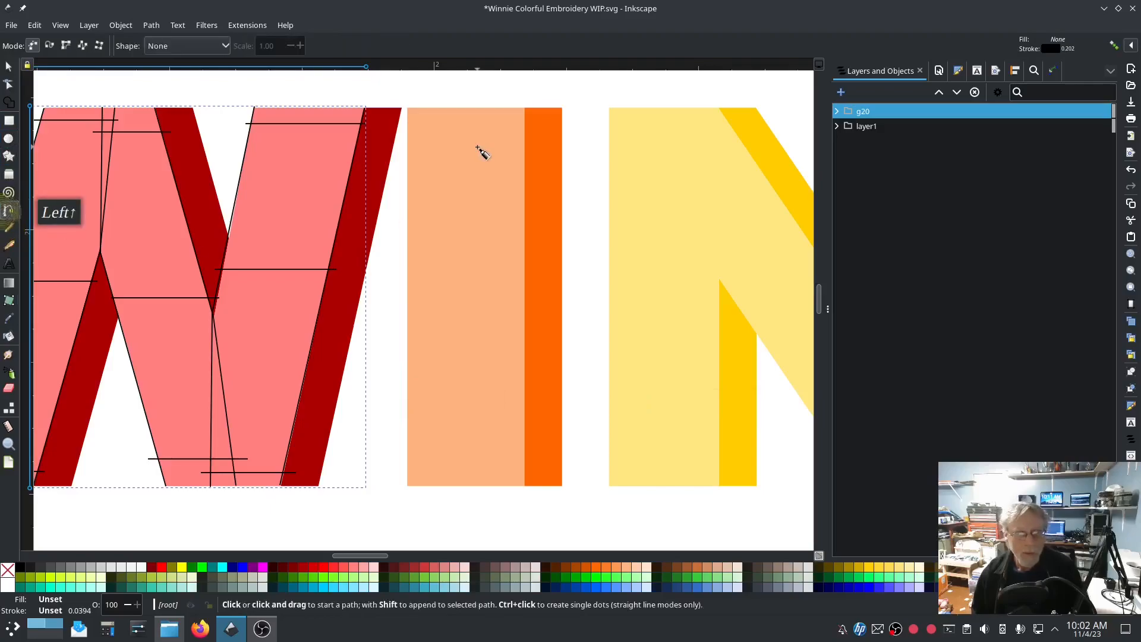
left_click(407, 108)
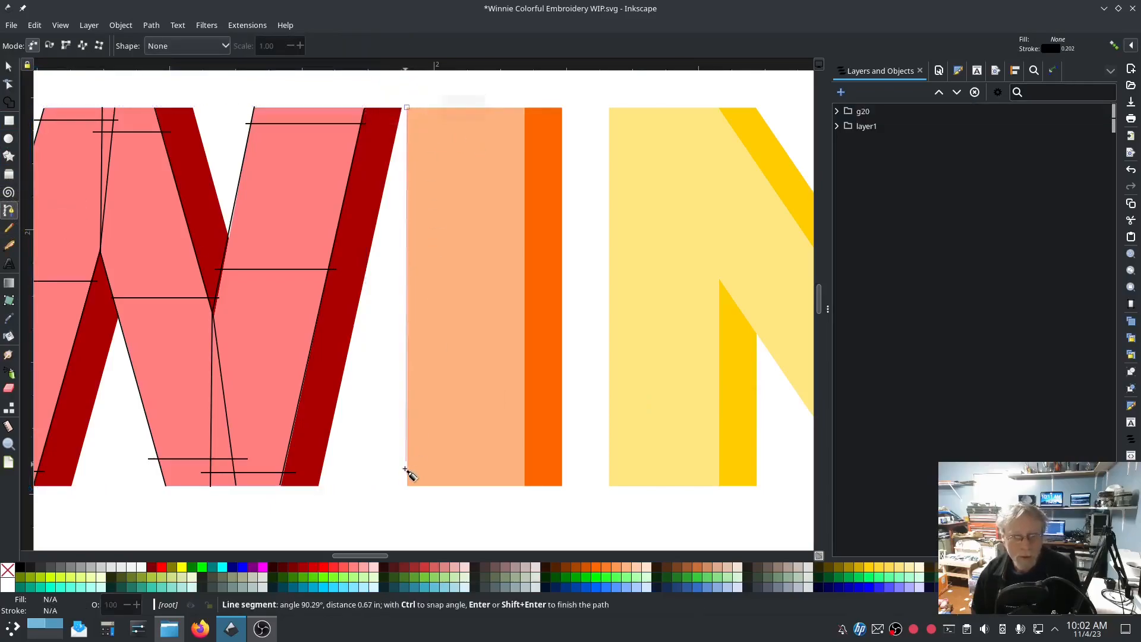
left_click(407, 486)
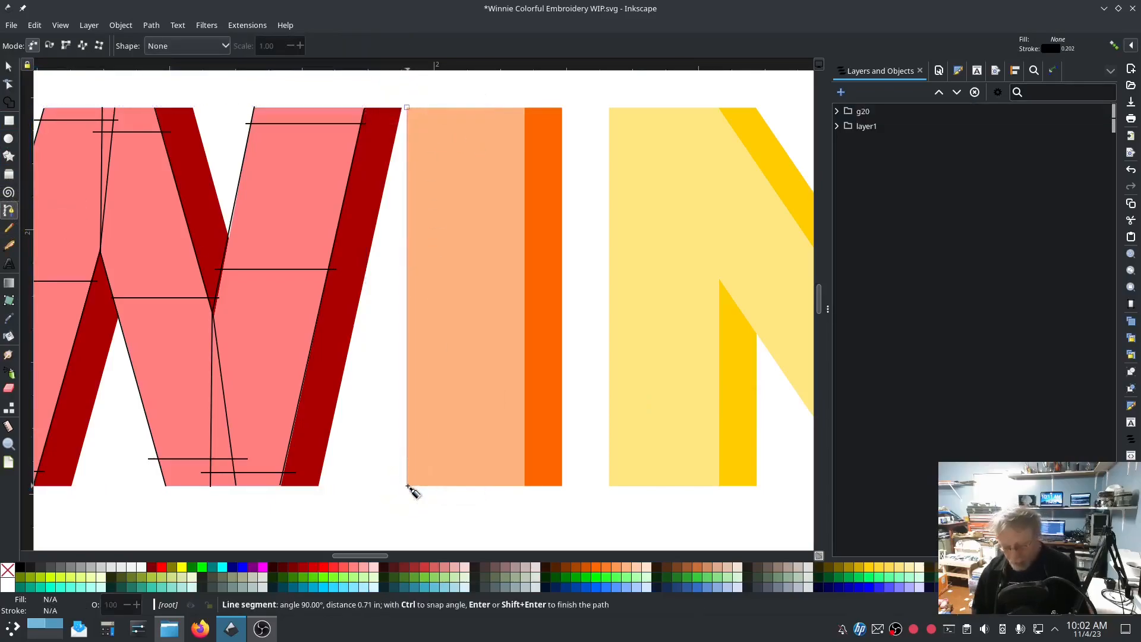
key("Return")
- Duplicate the line onto the boundary between the I's light and dark orange areas, and combine both lines into one path
left_click(9, 66)
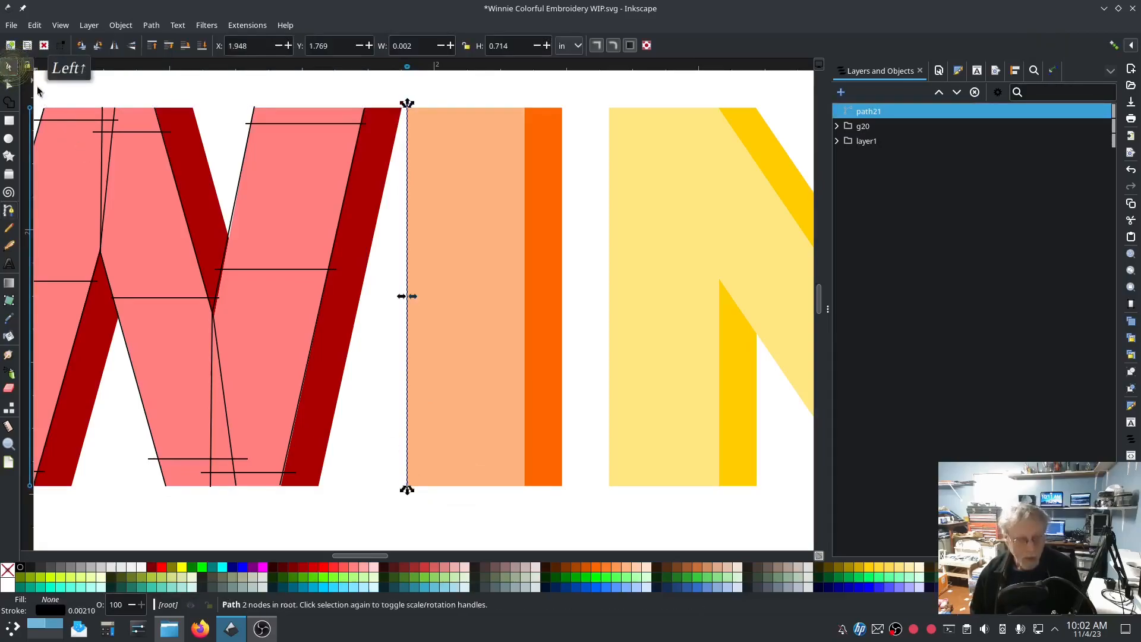
key("ctrl+d")
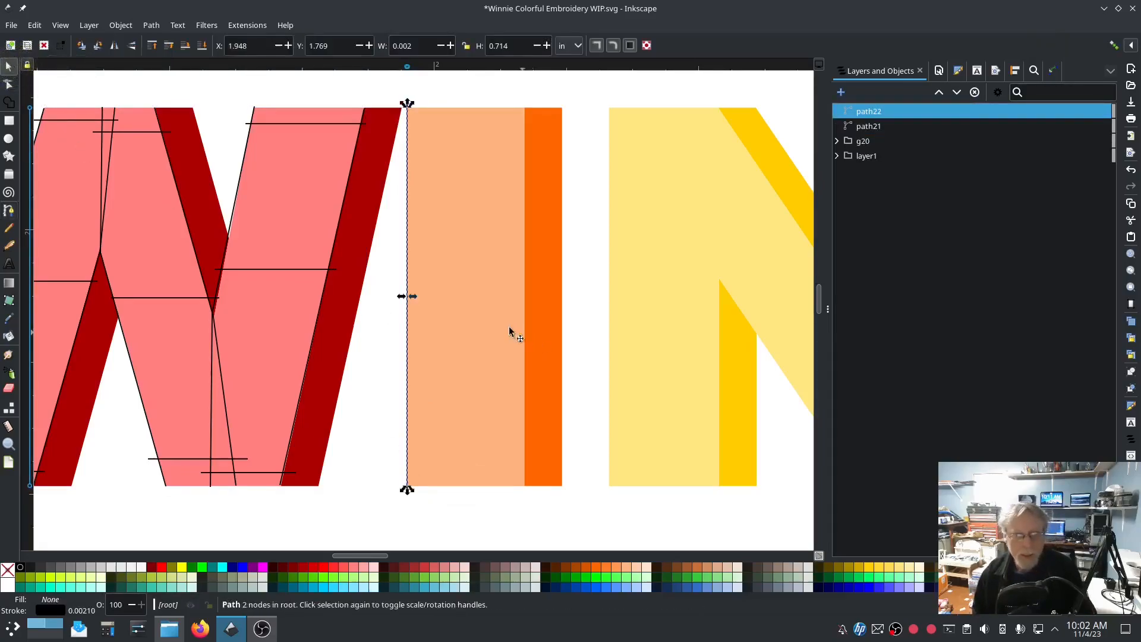
left_click_drag(409, 256, 530, 262)
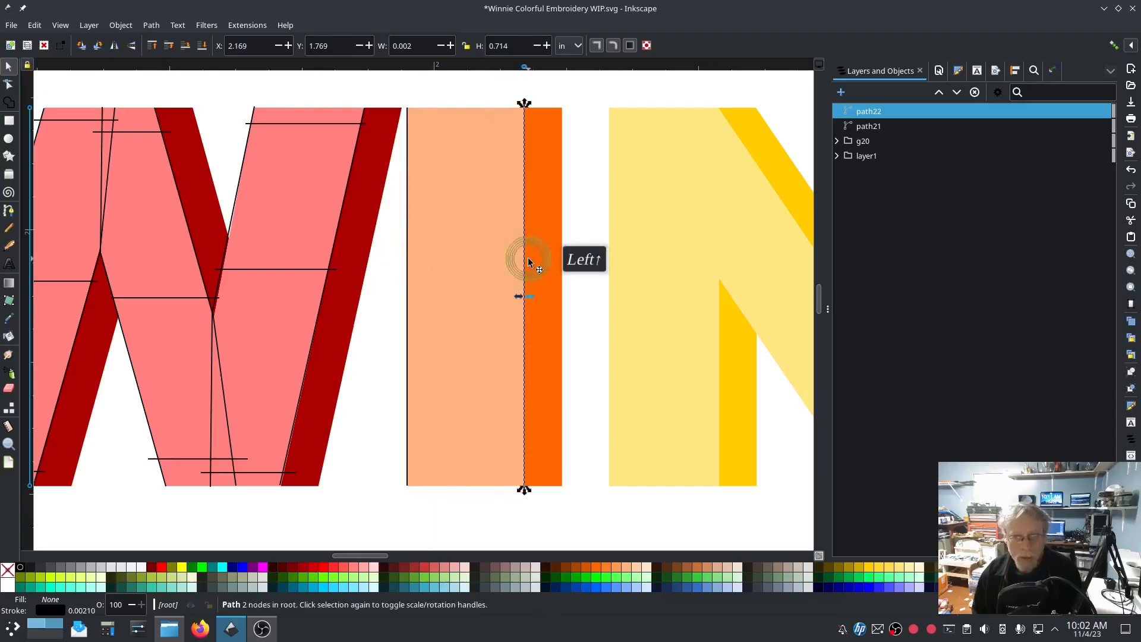
left_click(908, 127, "shift")
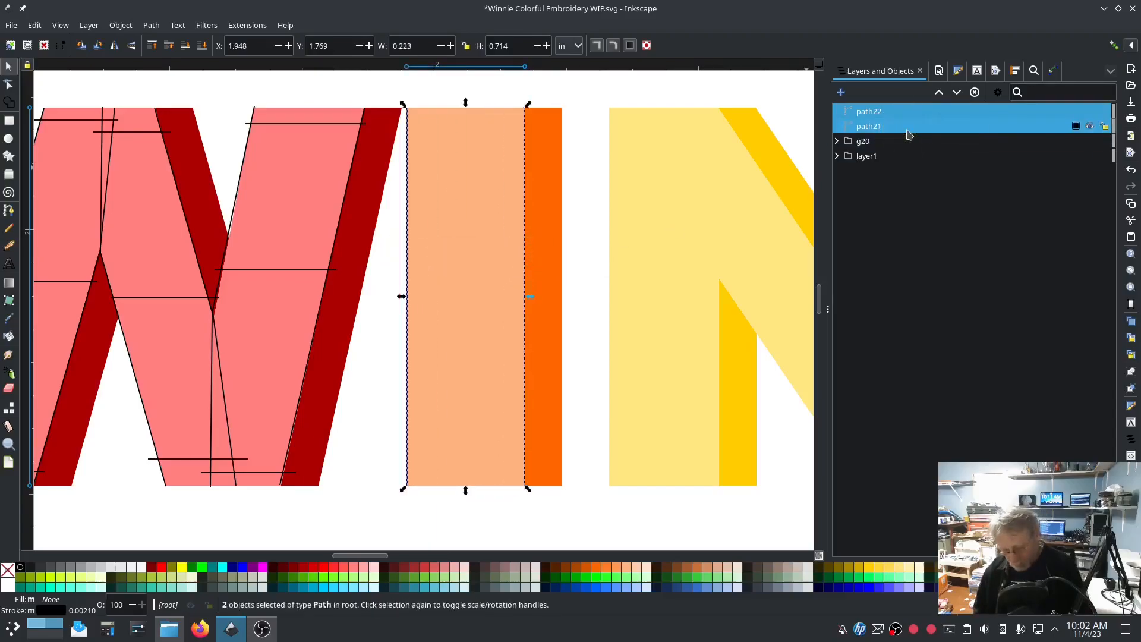
key("ctrl+k")
- Make the I's combined path a custom satin column in the Ink/Stitch parameters and apply the settings
left_click(244, 26)
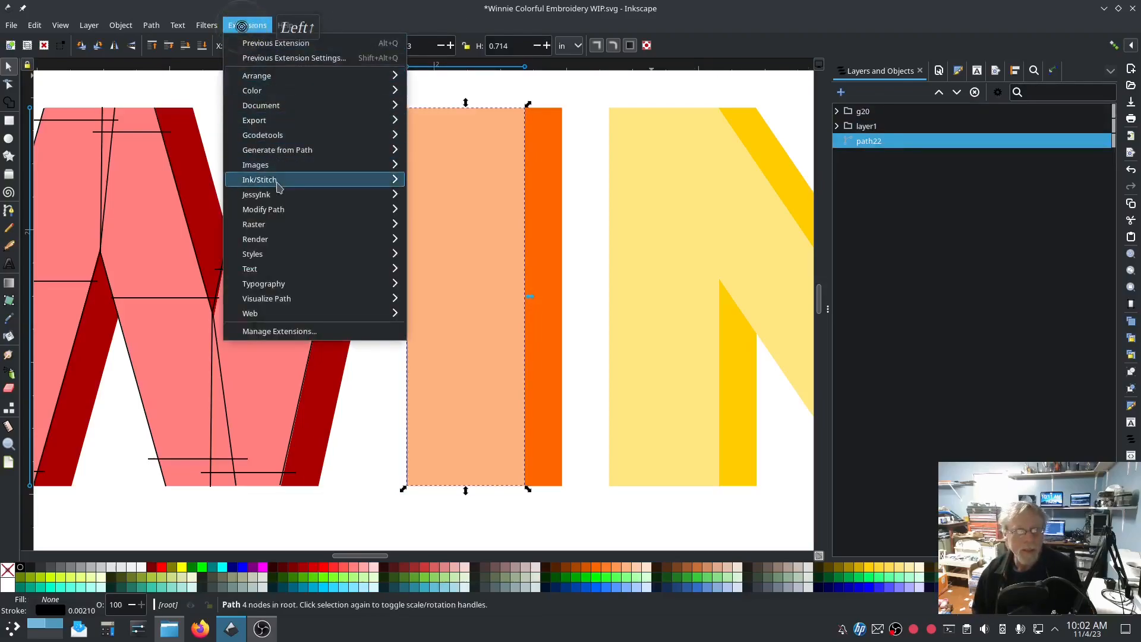
mouse_move(306, 181)
left_click(470, 284)
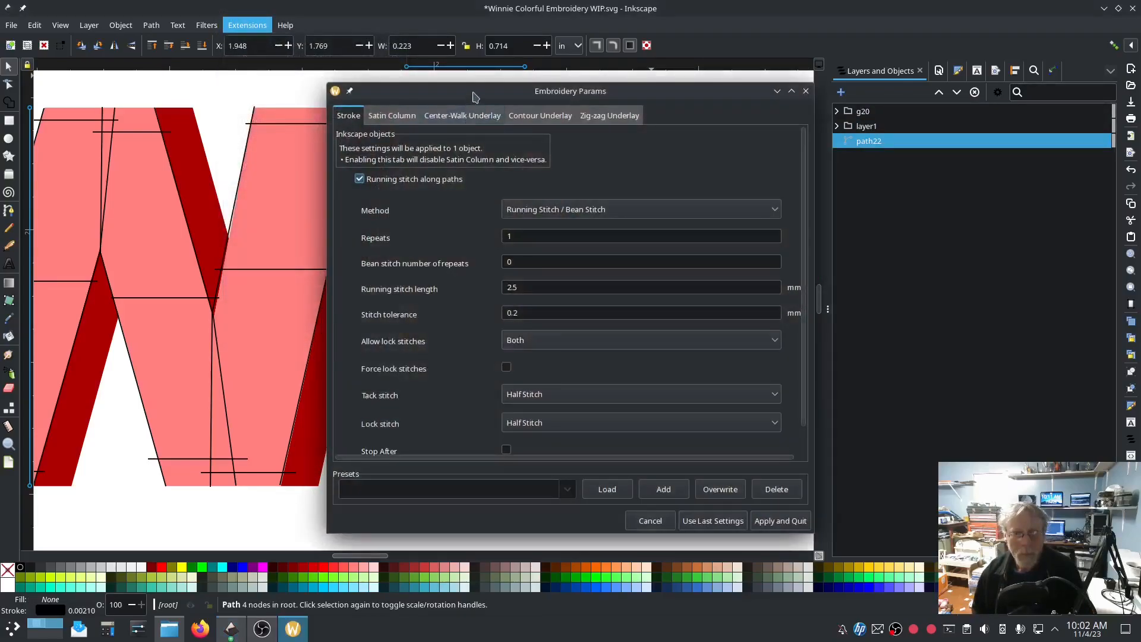
left_click_drag(476, 97, 299, 66)
left_click(215, 85)
left_click(166, 158)
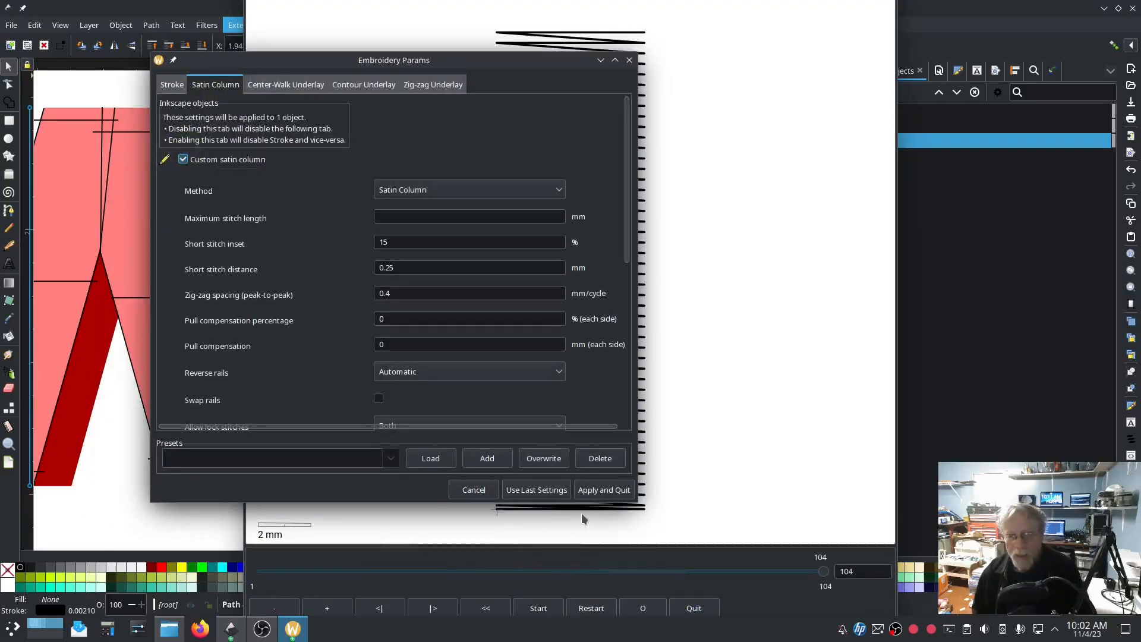
left_click(816, 487)
left_click(189, 302)
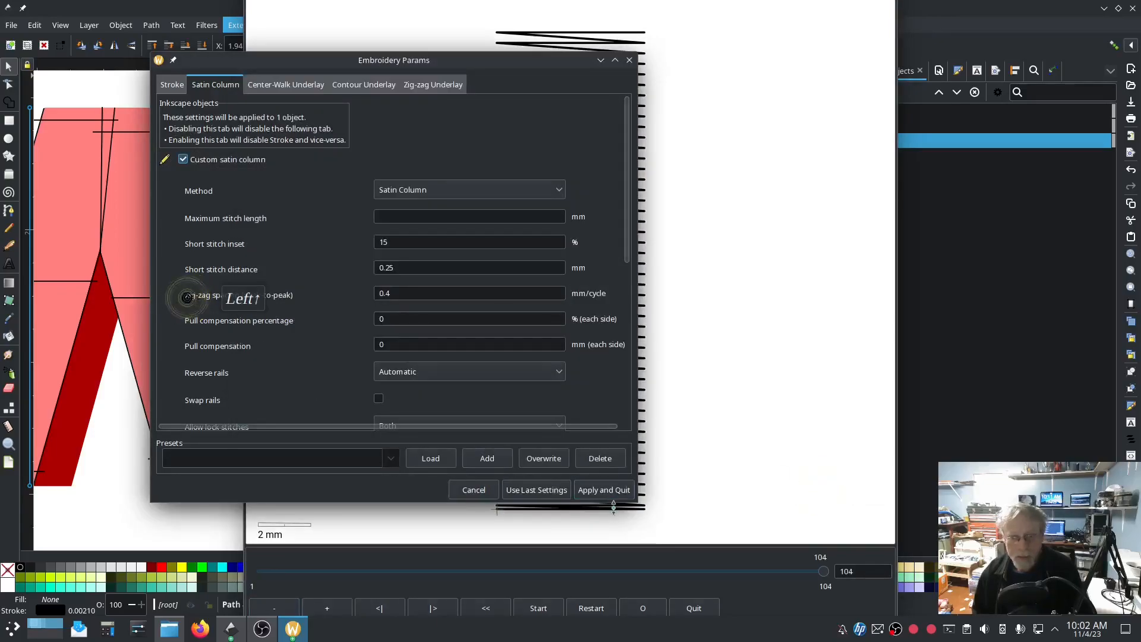
left_click(603, 490)
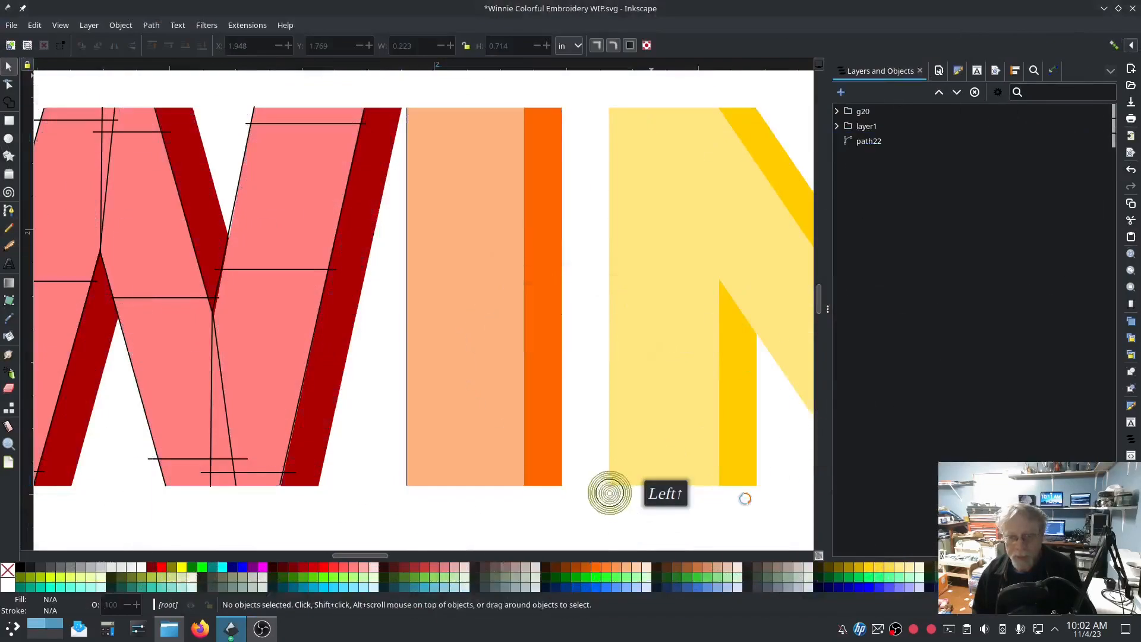
- Group the I's satin path and move its group to the head of the object list
right_click(884, 145)
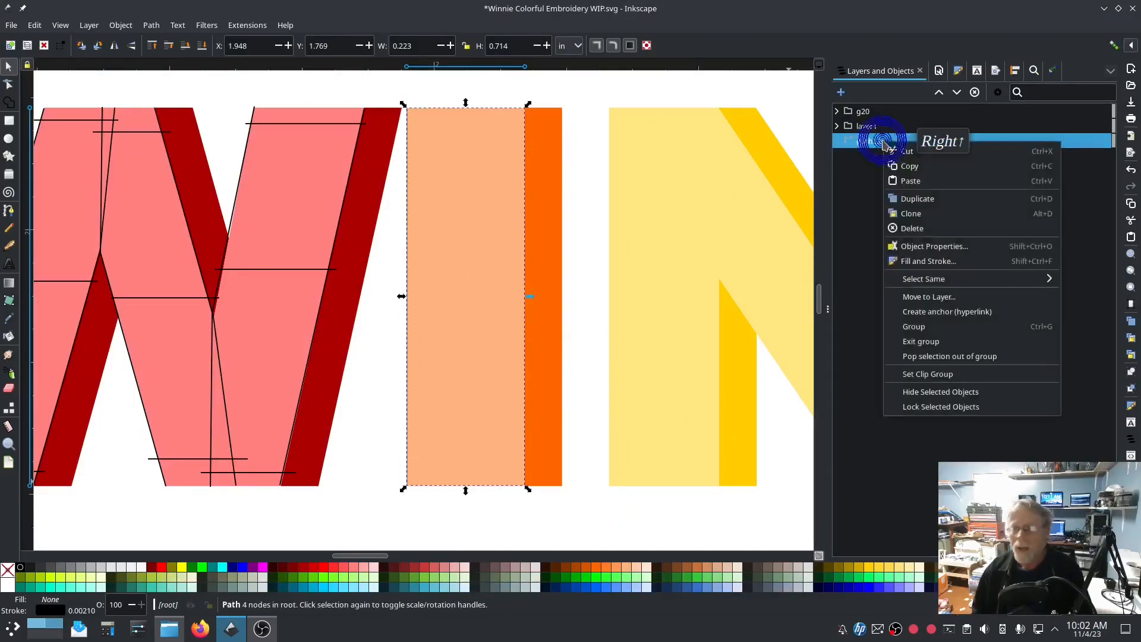
left_click(913, 322)
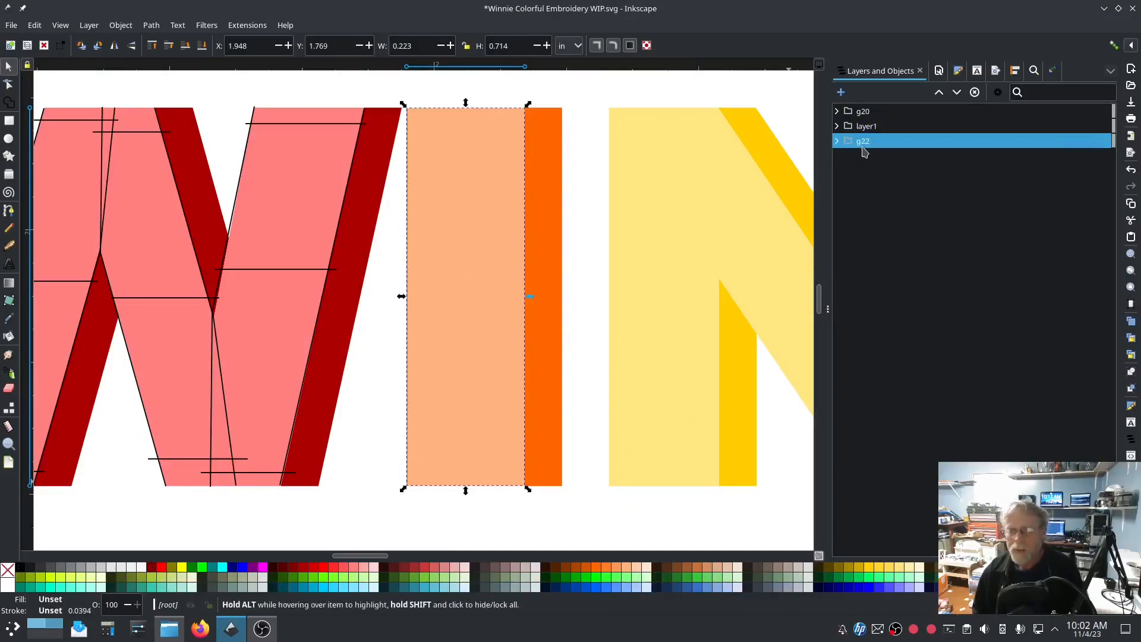
left_click(956, 92)
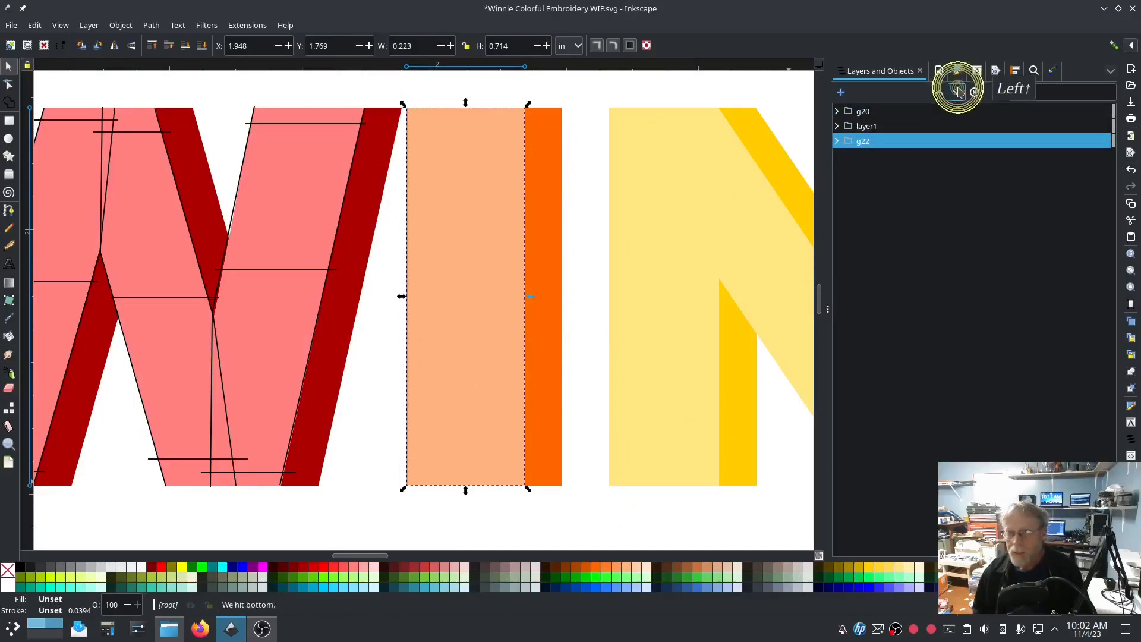
left_click(939, 92)
left_click(939, 92)
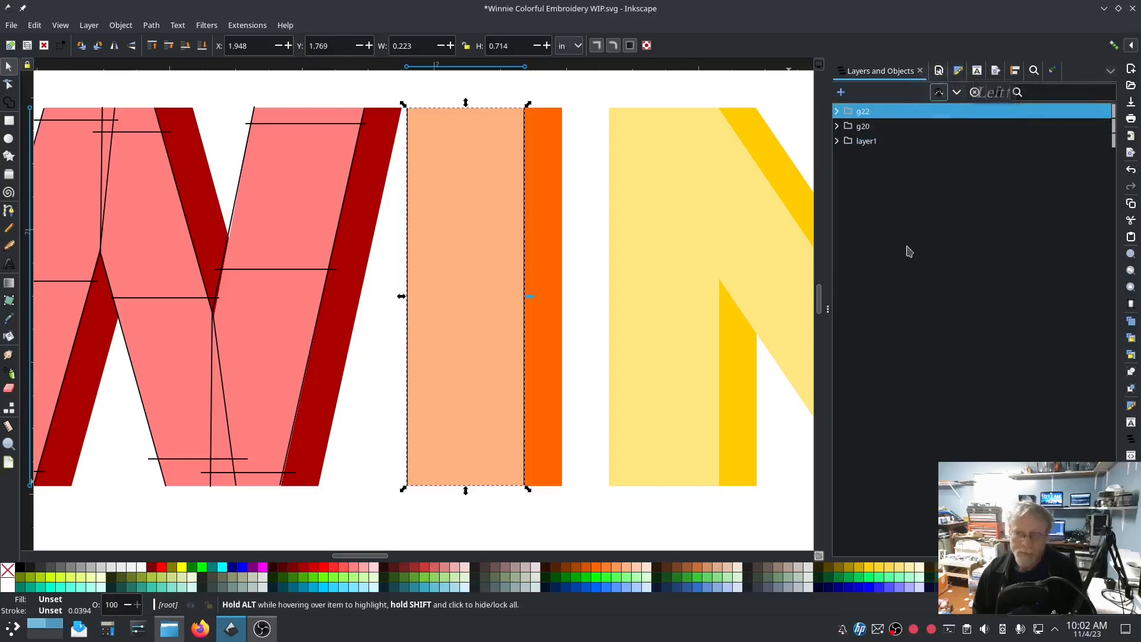
- Draw two vertical rails about 0.71 in long along the sides of the N's left stem and combine them
left_click_drag(707, 286, 379, 265)
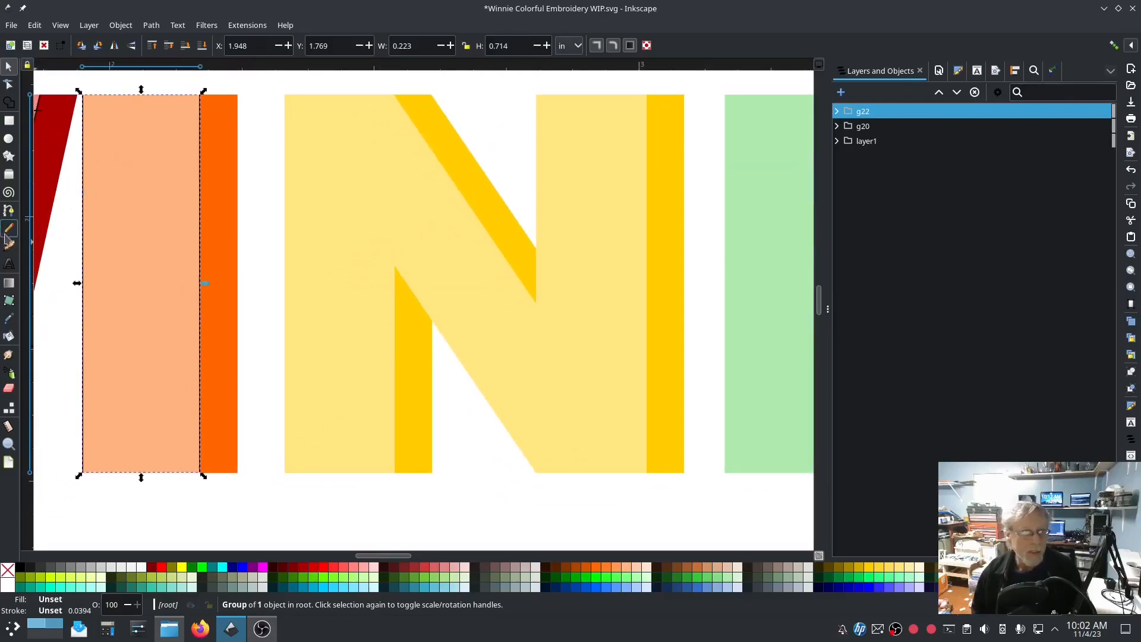
left_click(9, 211)
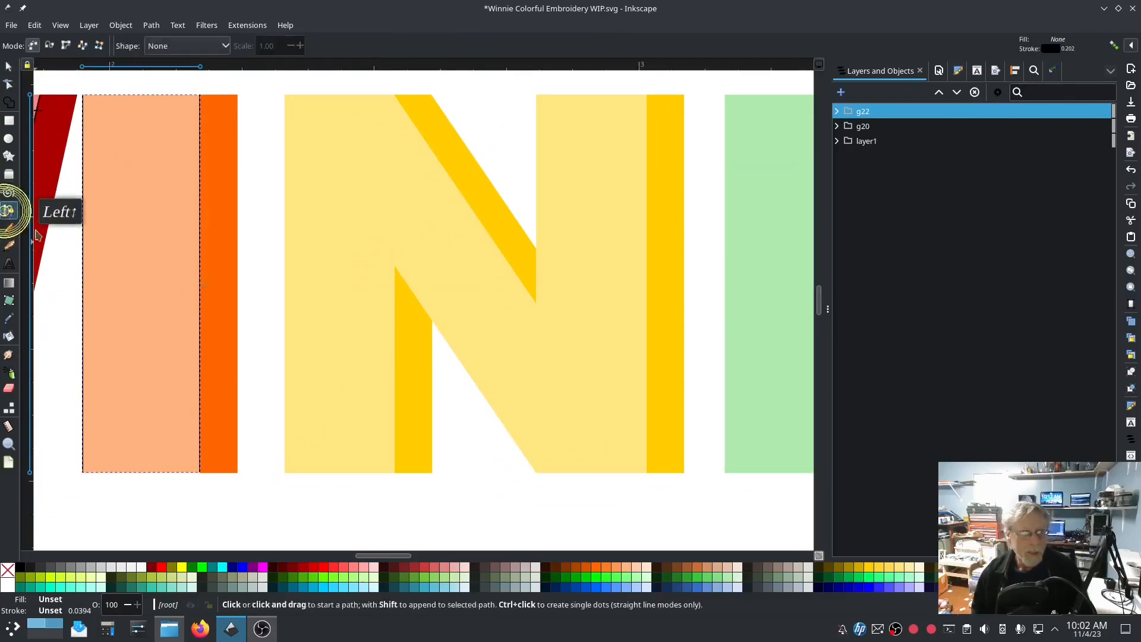
left_click(283, 472)
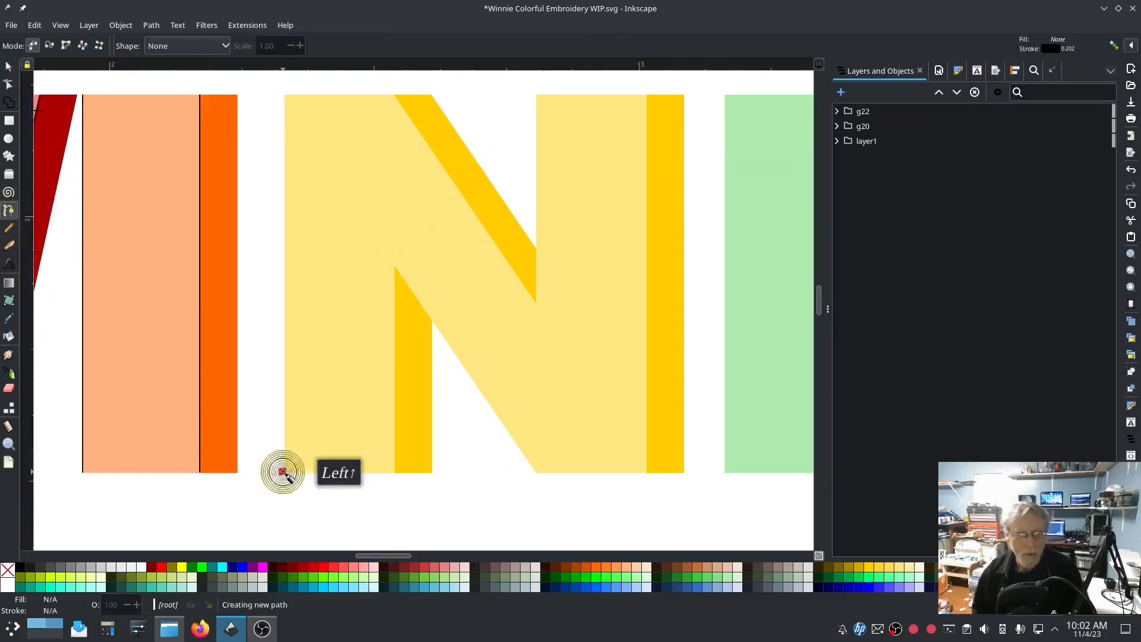
left_click(286, 95)
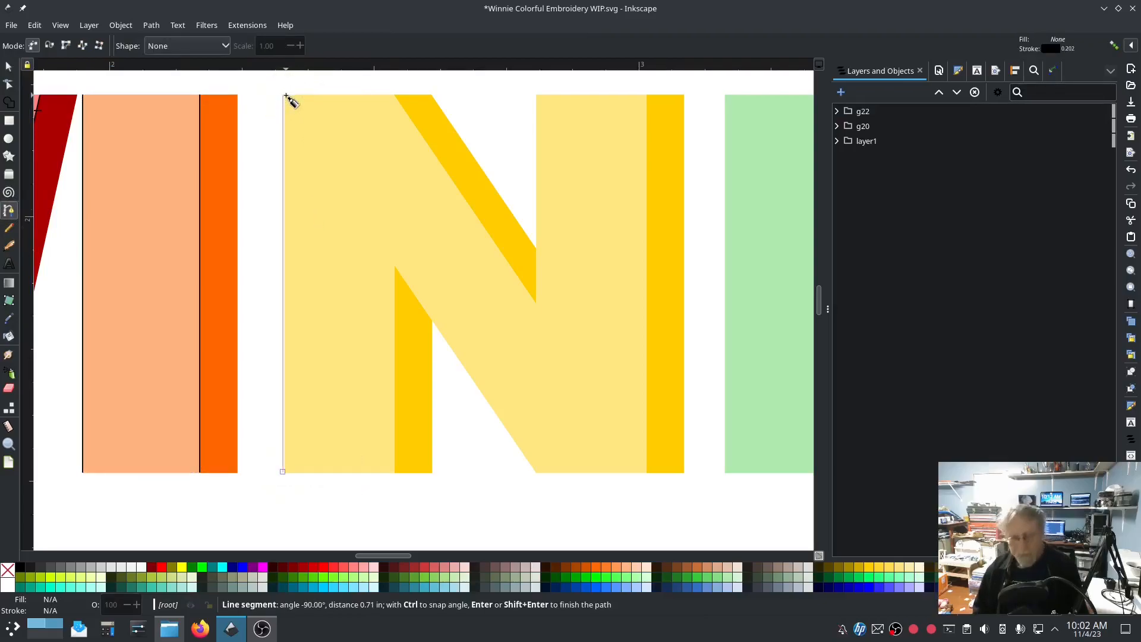
key("Return")
left_click(394, 470)
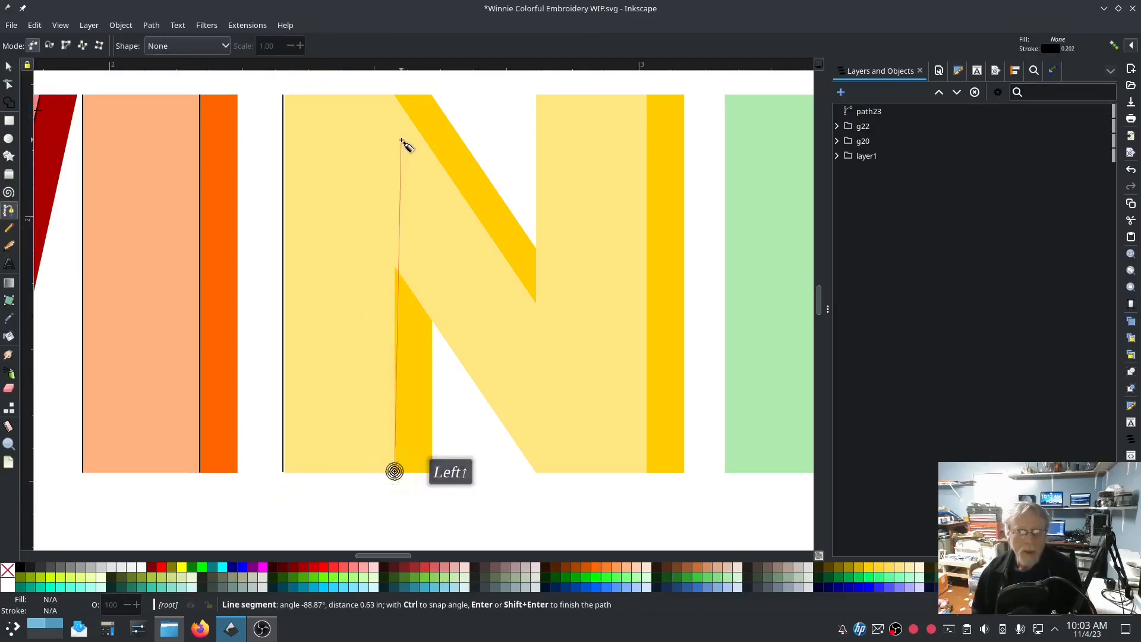
left_click(395, 97)
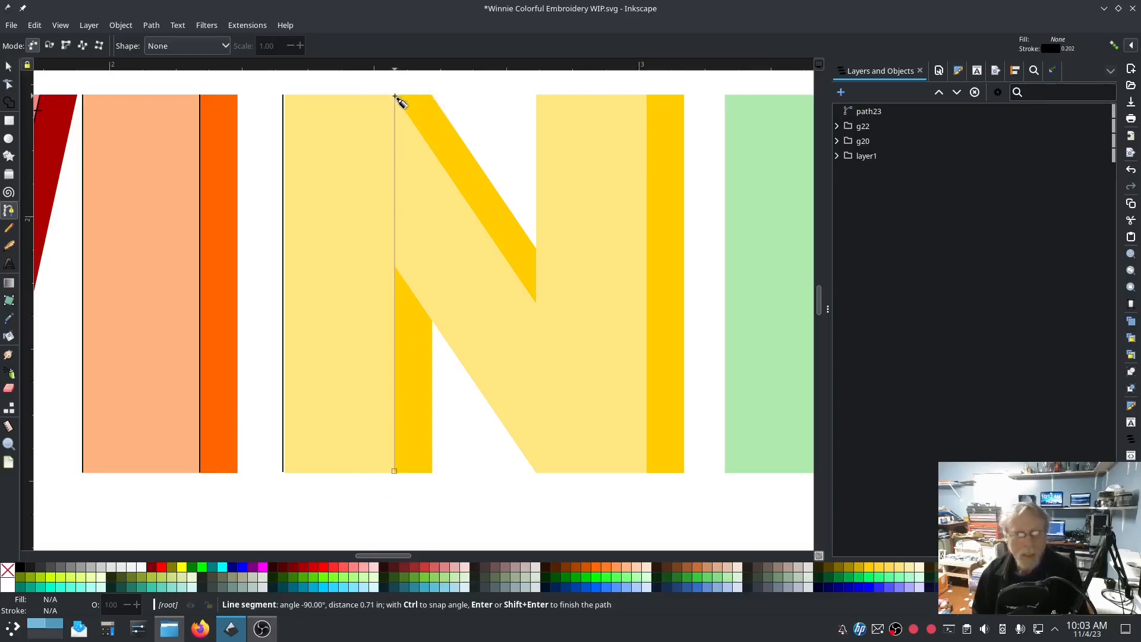
key("Return")
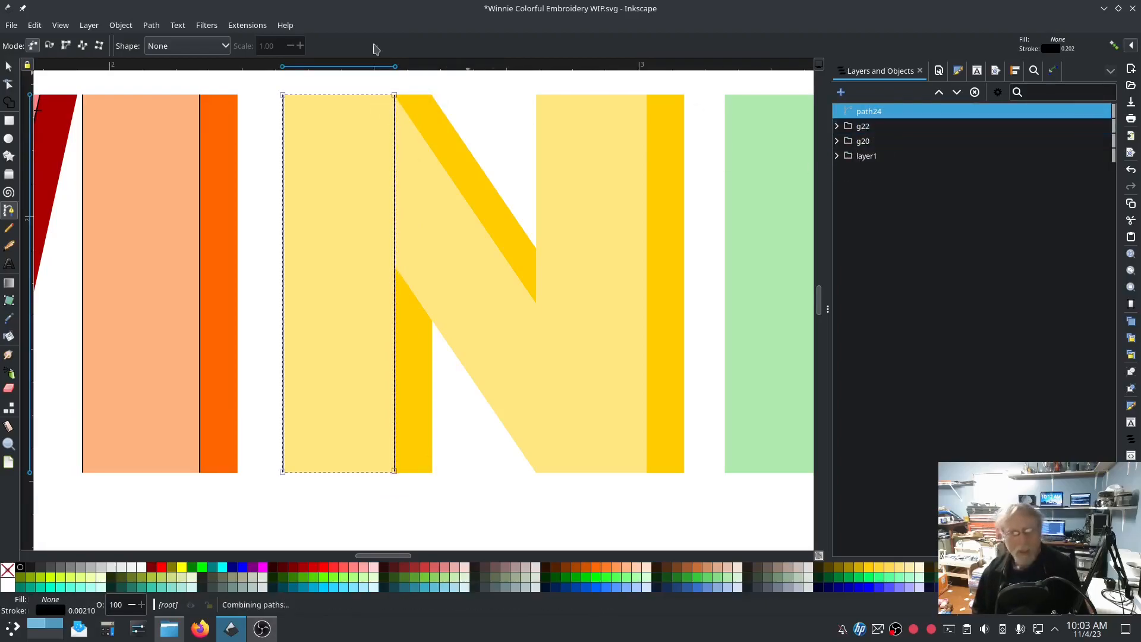
- Make the N's left-stem path a custom satin column with swapped rails in the Ink/Stitch parameters and apply the settings
left_click(247, 25)
mouse_move(280, 178)
left_click(501, 282)
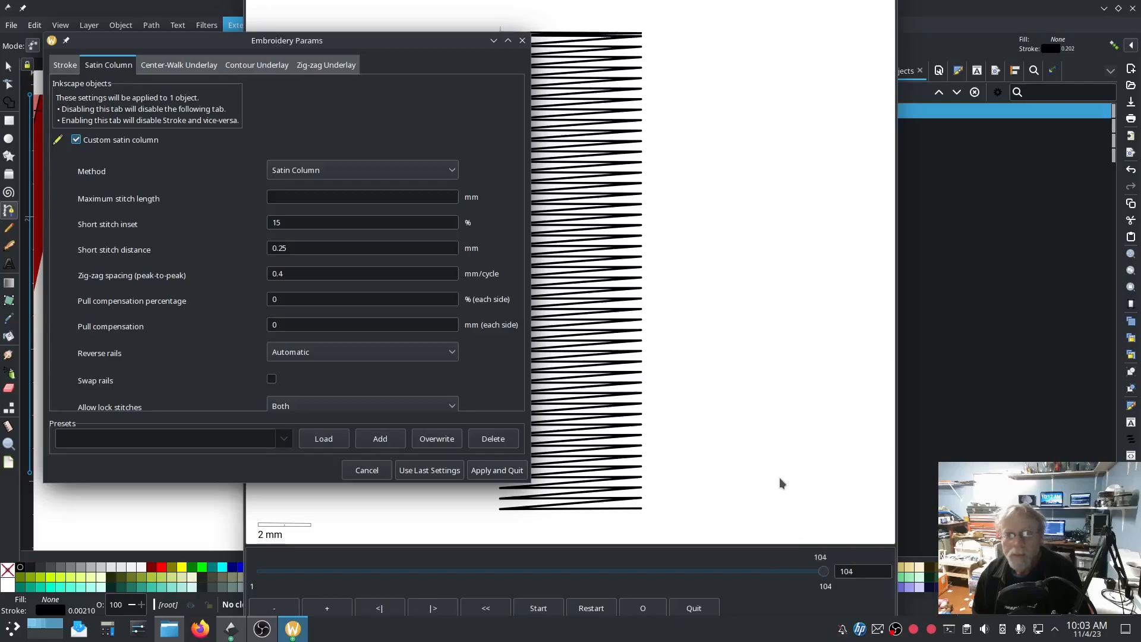
left_click(271, 378)
left_click(497, 470)
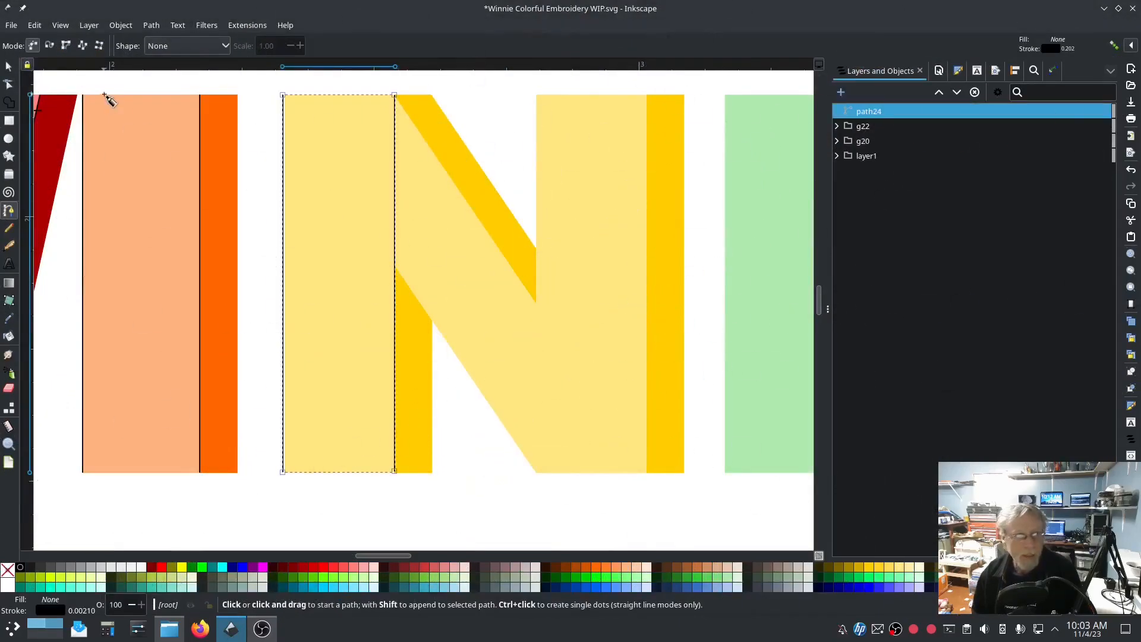
- Trace two three-node rails along the lower and upper edges of the yellow N's diagonal, from the top of the letter to its base
left_click(370, 94)
left_click(394, 268)
double_click(536, 473)
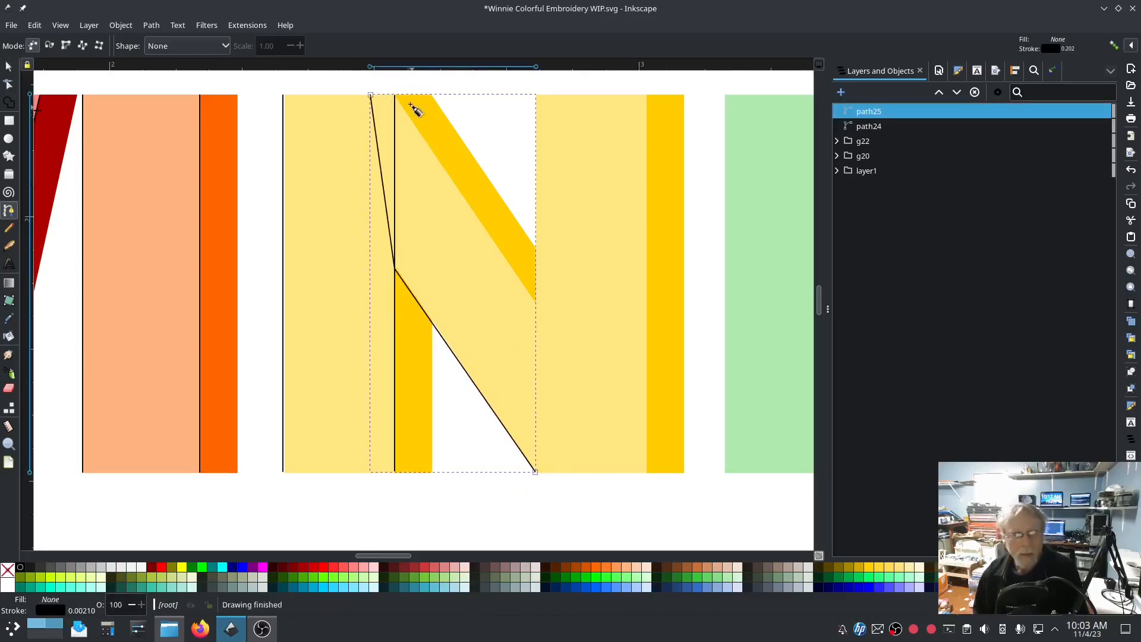
left_click(394, 94)
left_click(535, 303)
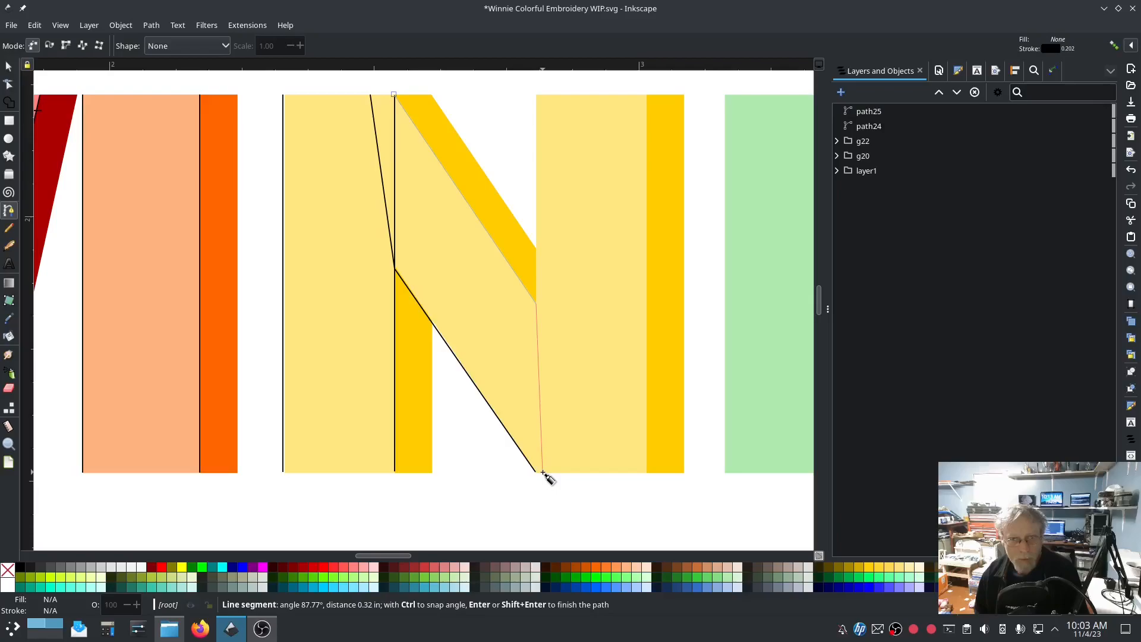
double_click(542, 472)
- Draw three horizontal rungs across the N's diagonal rails near the base, at the lower rail's bend and near the top
left_click(9, 228)
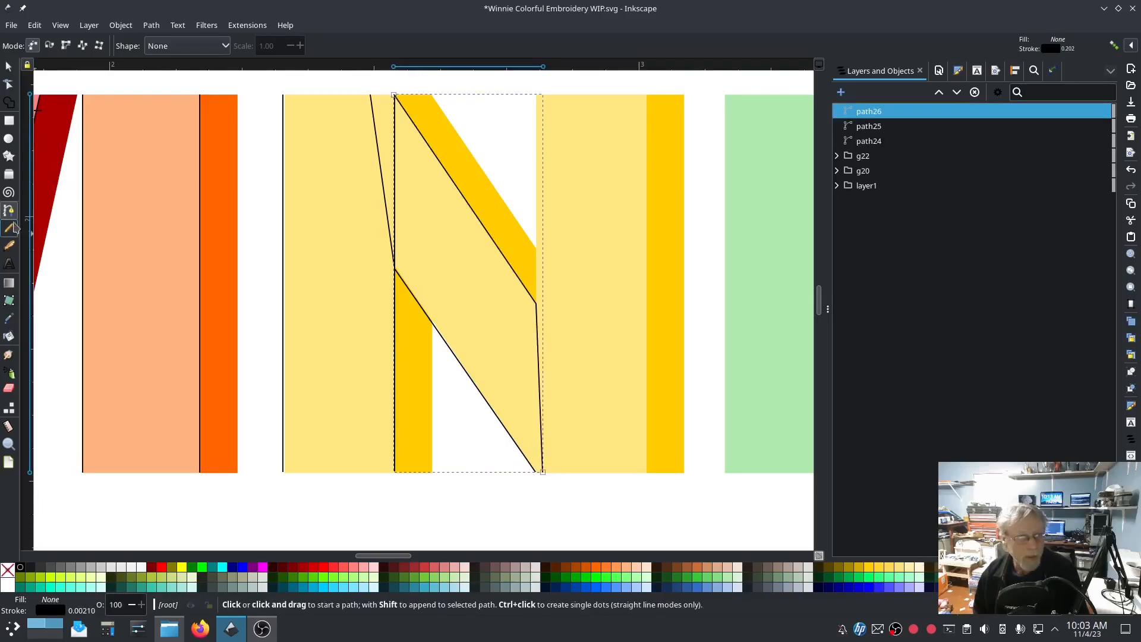
mouse_move(502, 441)
left_mouse_down()
mouse_move(575, 441)
mouse_move(548, 441)
left_mouse_up()
left_click(382, 269)
left_click(536, 268)
left_click(365, 102)
left_click(416, 102)
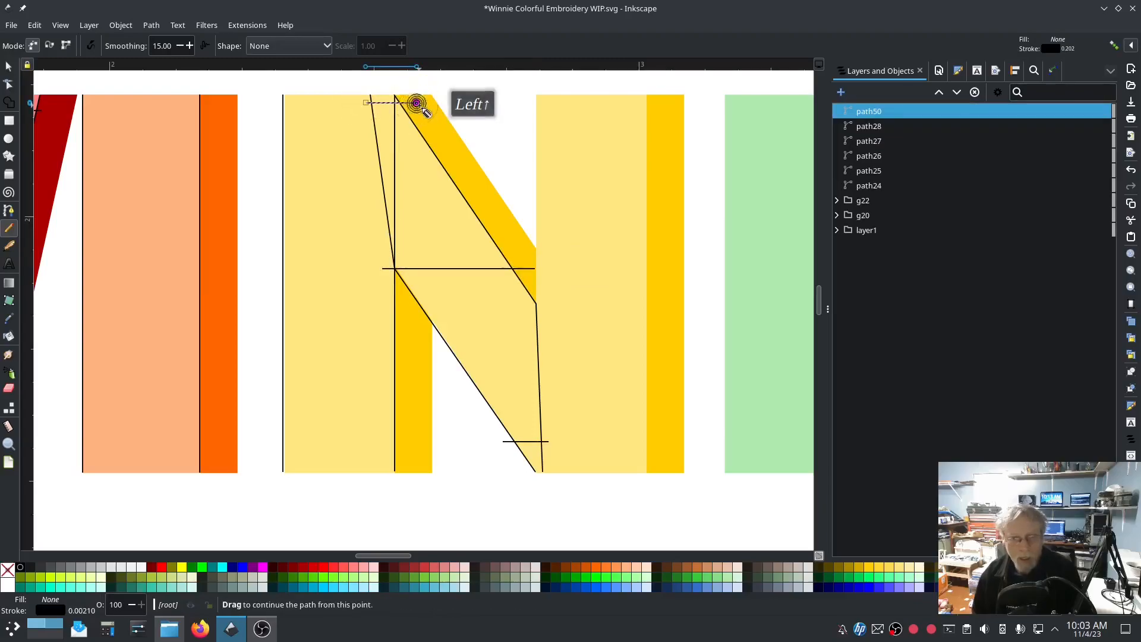
- Move the lower end of the diagonal's right-hand rail farther into the N's right stem and extend the bottom rung beyond it
left_click(9, 84)
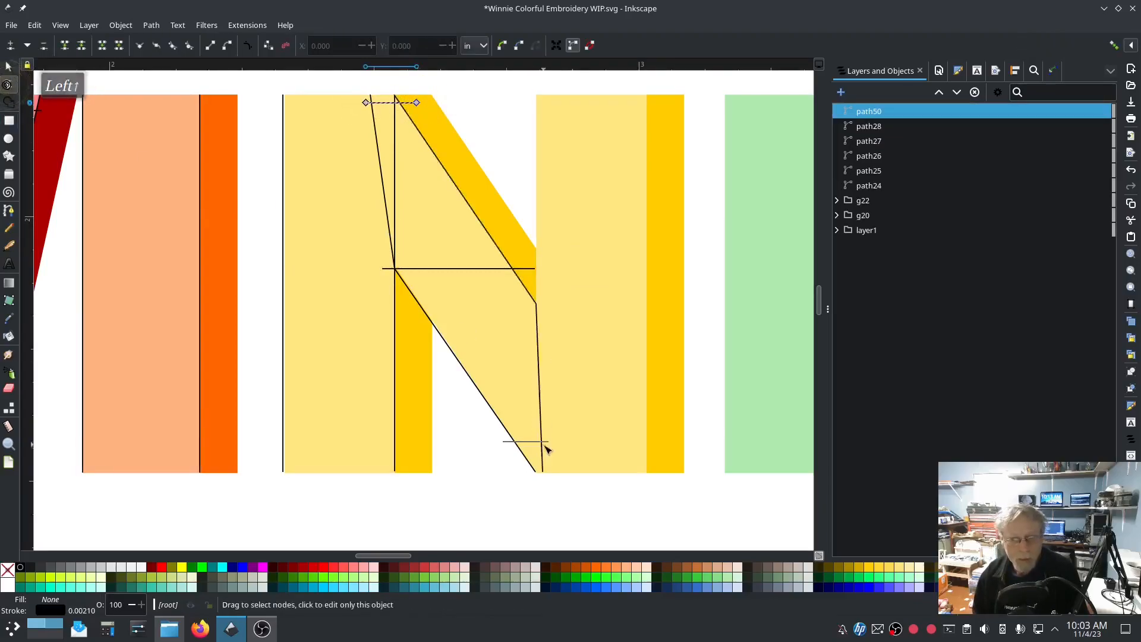
left_click(542, 472)
left_click_drag(542, 473, 539, 472)
key("Left")
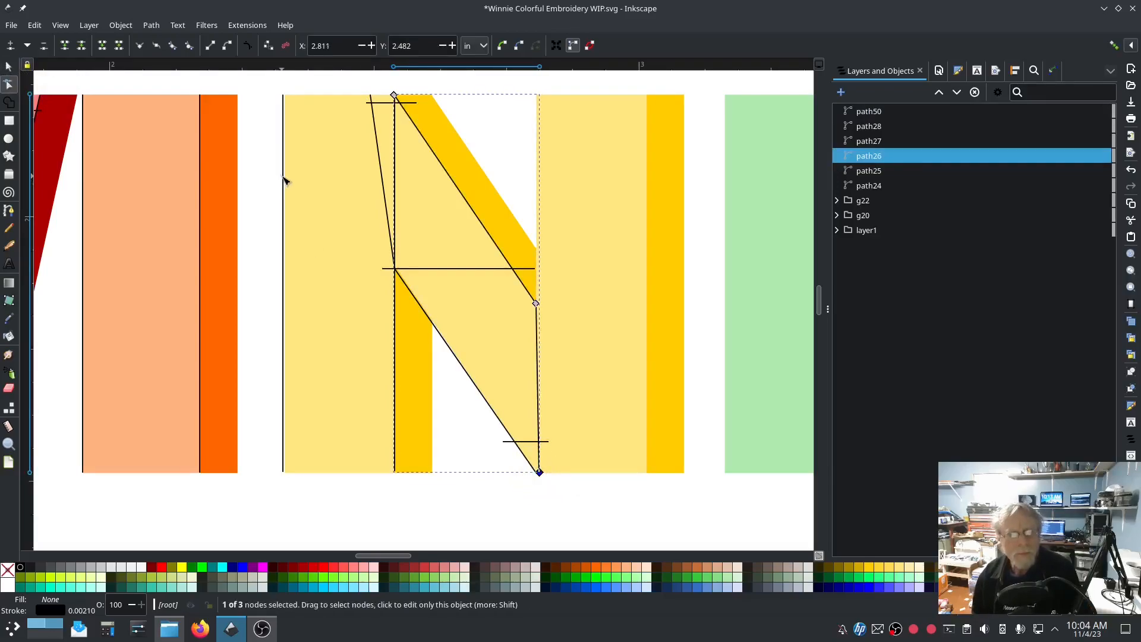
left_click_drag(540, 473, 579, 441)
left_click(545, 441)
- Combine the N's two diagonal rails and three rungs into one path, leaving out the left-stem path
left_click(891, 185)
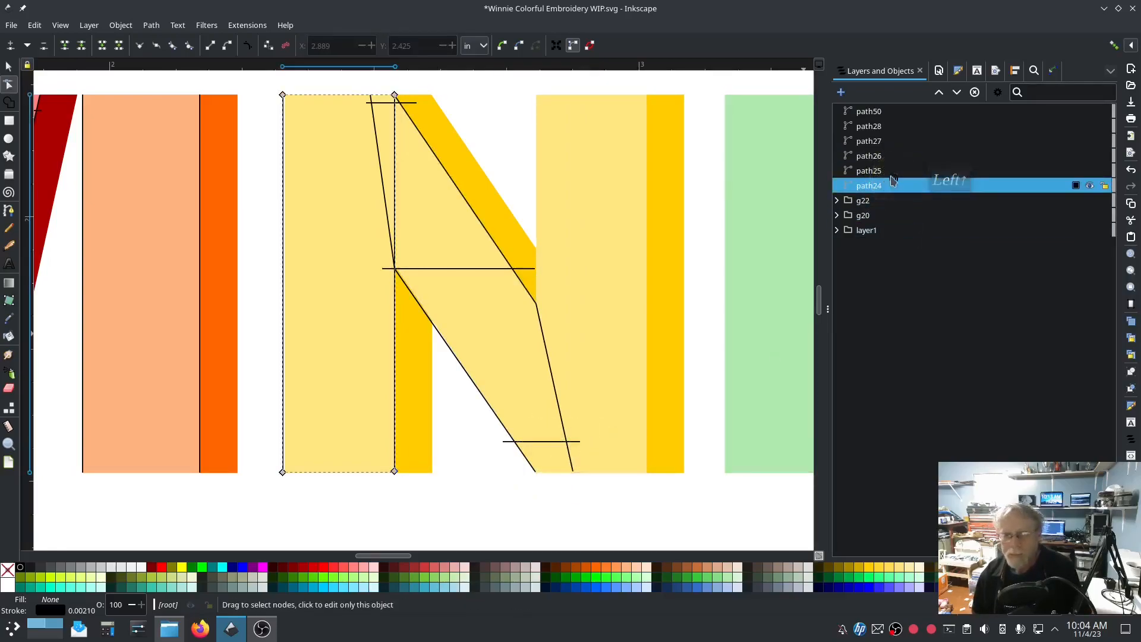
left_click(889, 171)
left_click(869, 112, "shift")
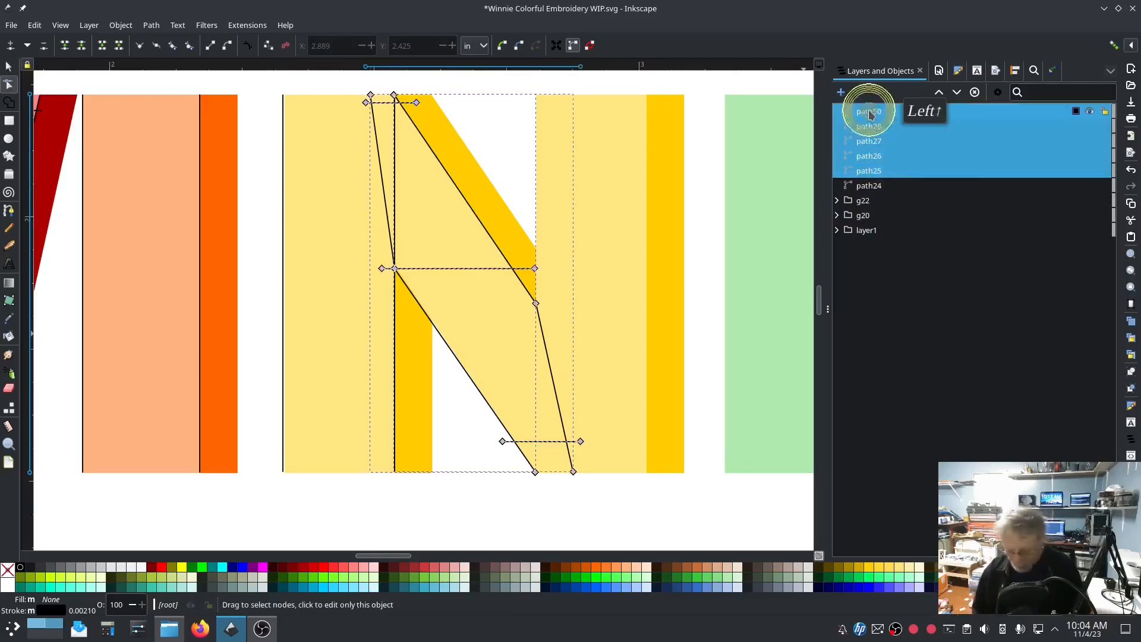
key("ctrl+k")
- Make the N's diagonal path a custom satin column in the Ink/Stitch parameters and apply the settings
left_click(247, 25)
mouse_move(309, 177)
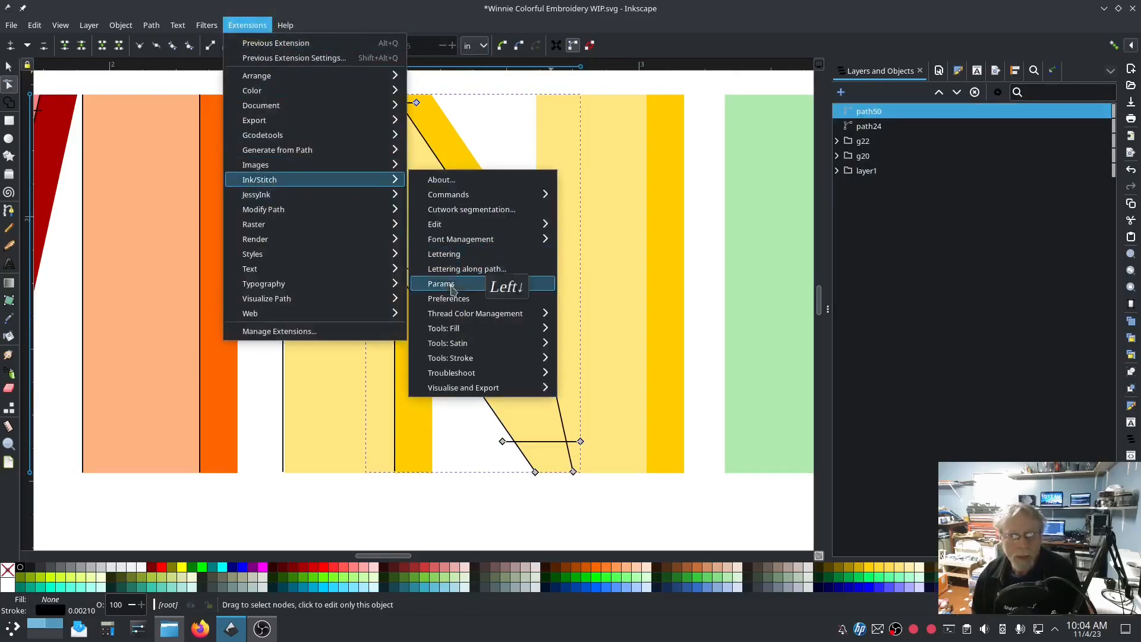
left_click(450, 286)
left_click_drag(354, 80, 340, 80)
left_click(196, 101)
left_click(161, 175)
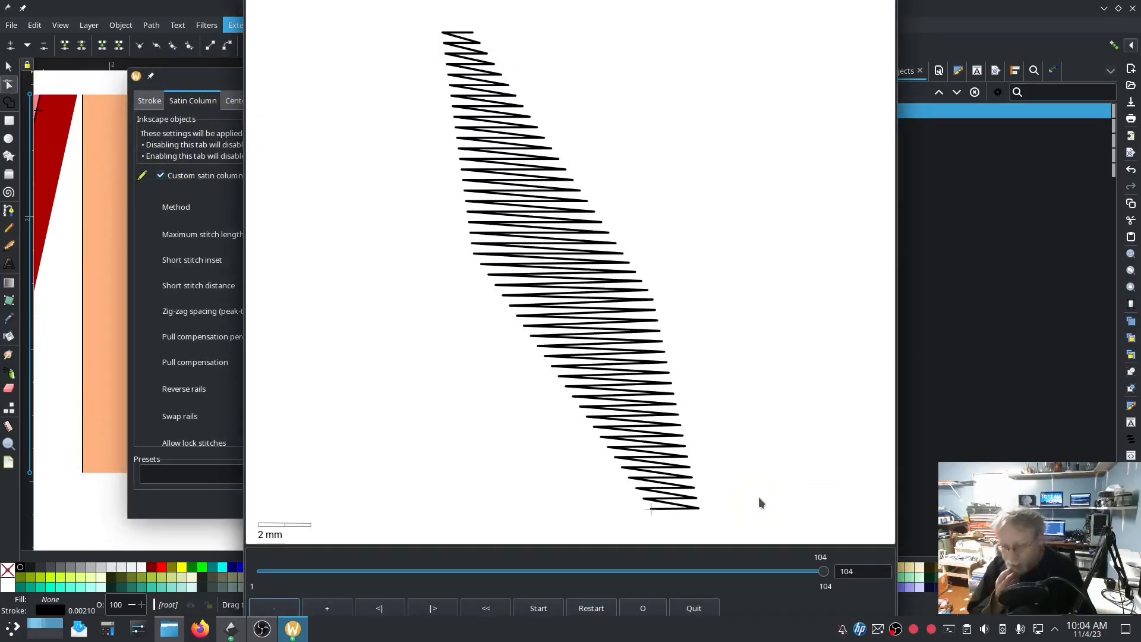
left_click(214, 492)
left_click(568, 504)
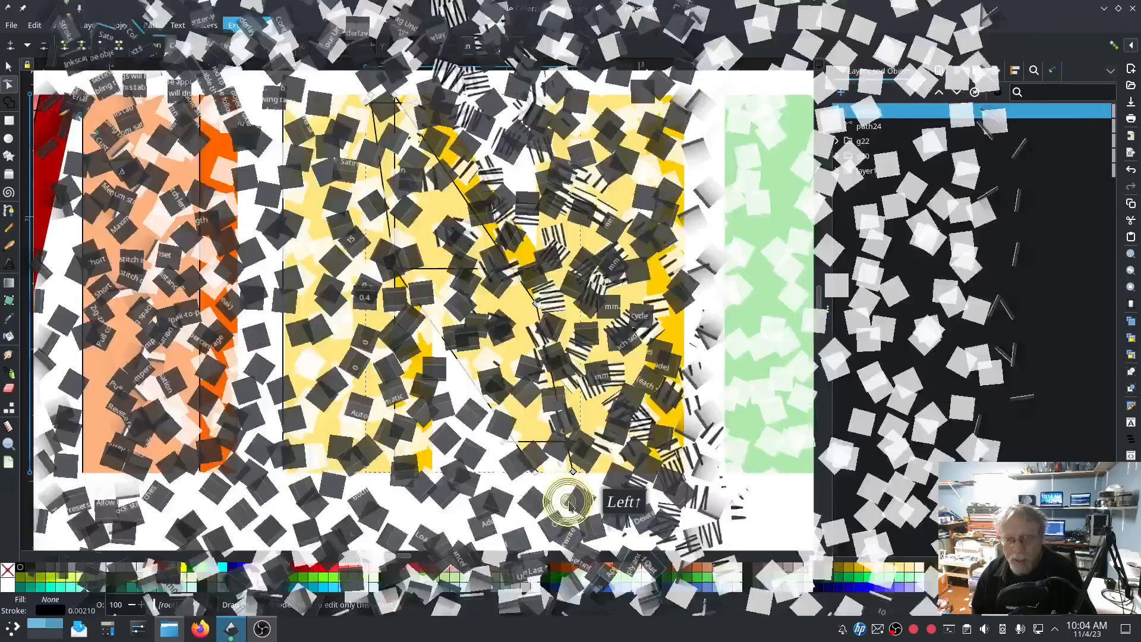
- Draw two vertical rails about 0.71 in long along the sides of the N's right stem and combine them
left_click(9, 210)
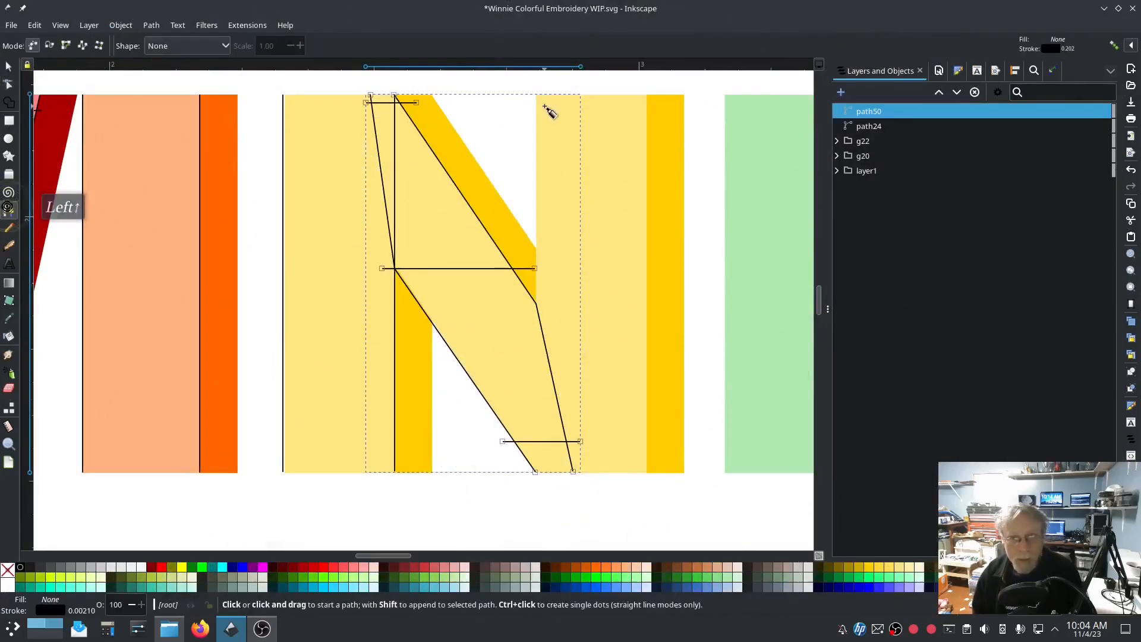
left_click(535, 93)
double_click(535, 470)
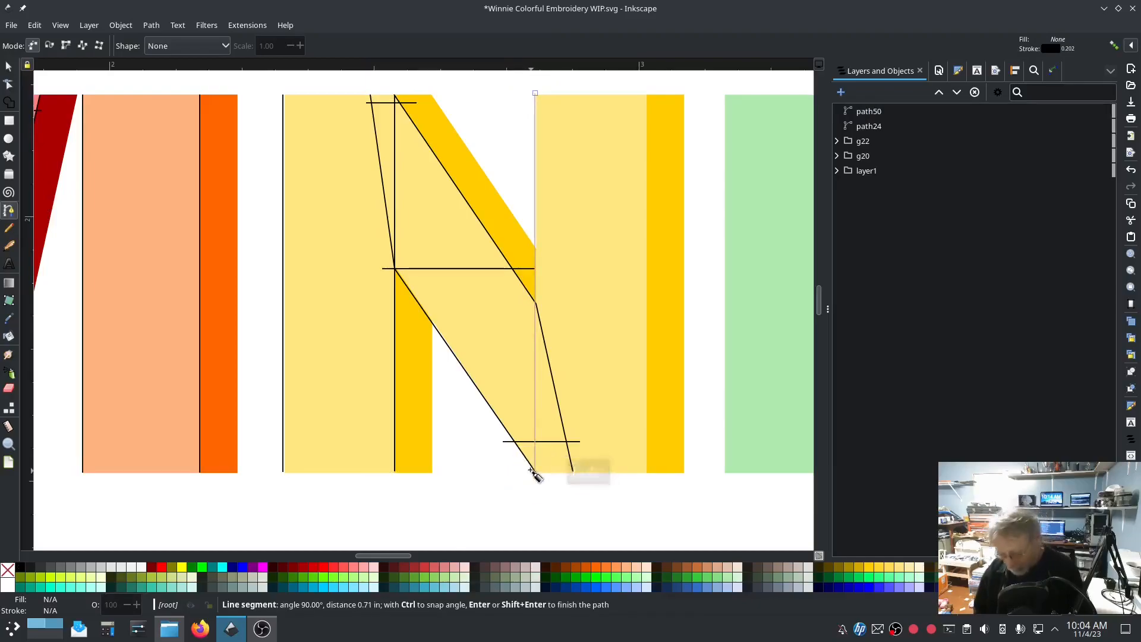
left_click(646, 94)
double_click(646, 475)
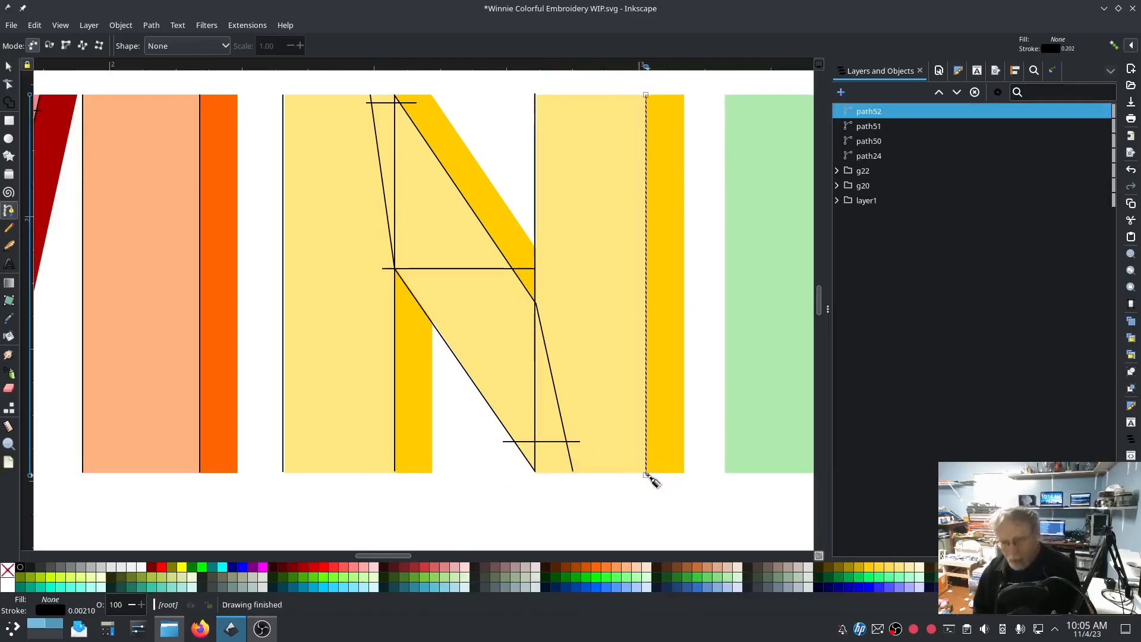
left_click(868, 126, "shift")
key("ctrl+k")
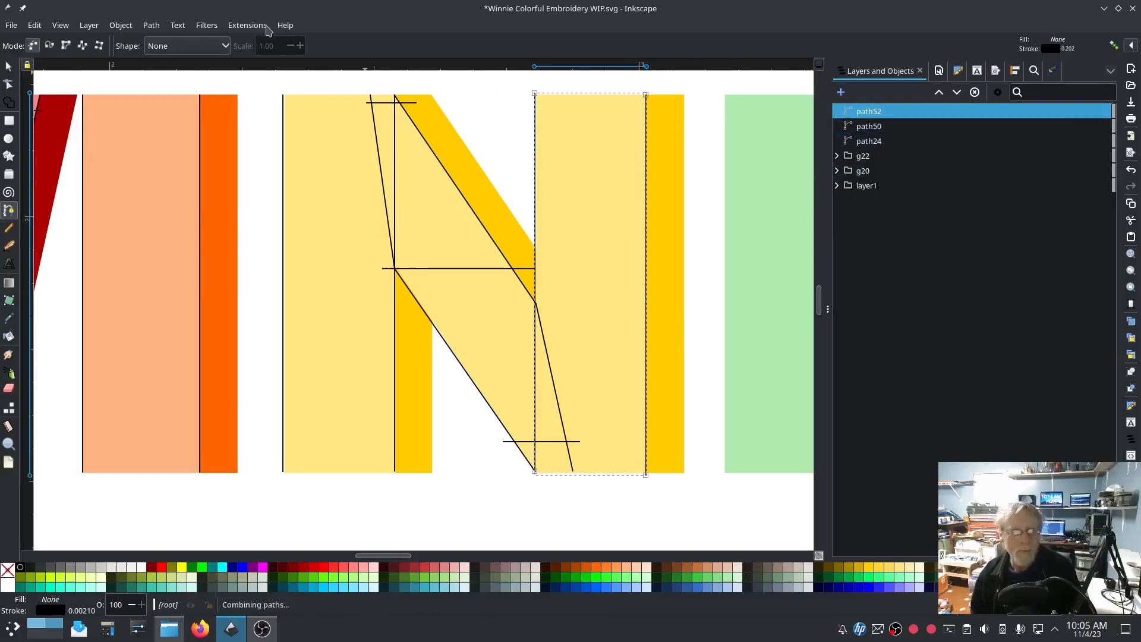
- Make the N's right-stem path a custom satin column with both rails reversed and swapped in the Ink/Stitch parameters, and apply the settings
left_click(247, 25)
mouse_move(263, 181)
left_click(452, 282)
left_click(140, 88)
left_click(105, 163)
scroll(332, 363, "down", 3)
left_click(372, 318)
left_click(364, 386)
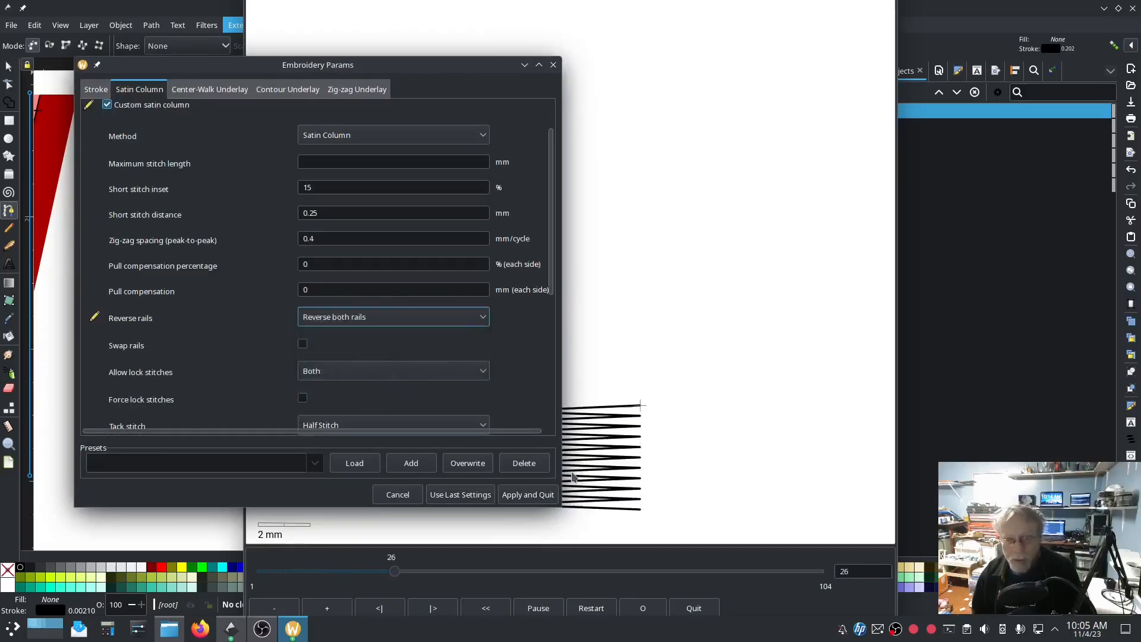
left_click(314, 488)
left_click(723, 519)
left_click(168, 484)
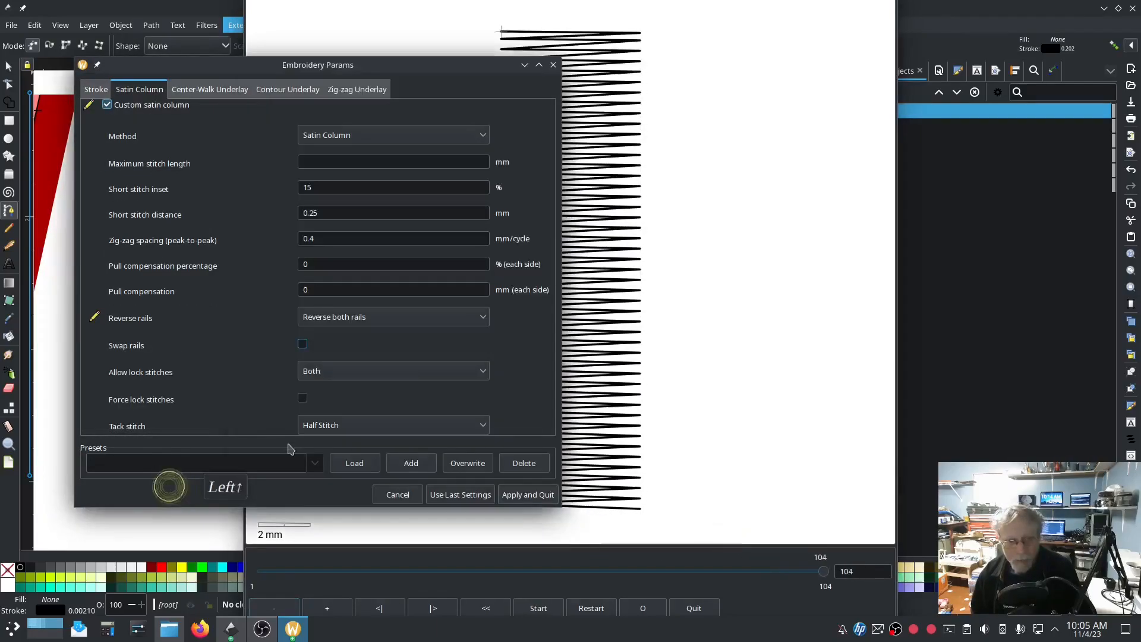
left_click(302, 346)
left_click(767, 482)
left_click(158, 483)
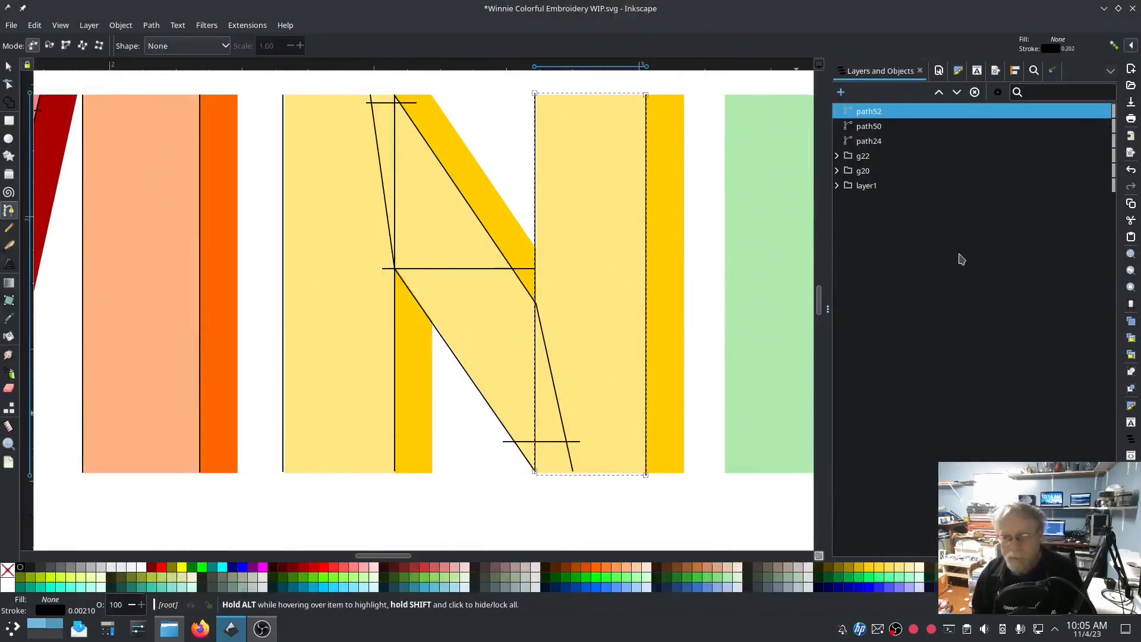
- Group the yellow N's three satin paths: left stem, diagonal and right stem
left_click(873, 140)
left_click(869, 111, "shift")
right_click(873, 141)
left_click(912, 326)
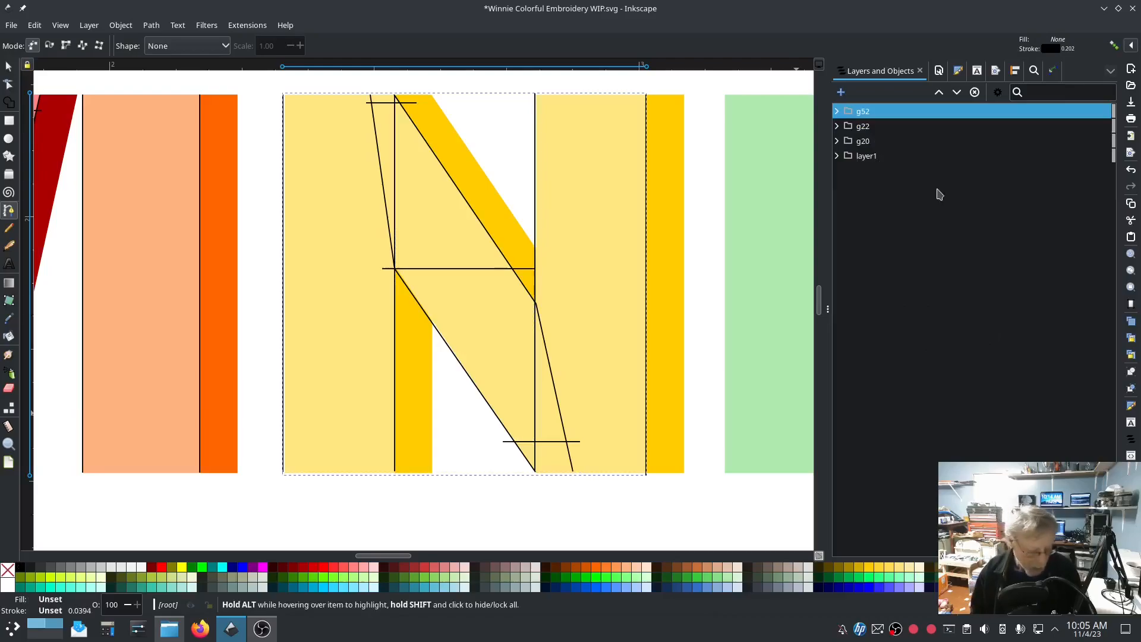
- Duplicate the yellow N's satin group and align the copy with the light green face of the second N
right_click(874, 112)
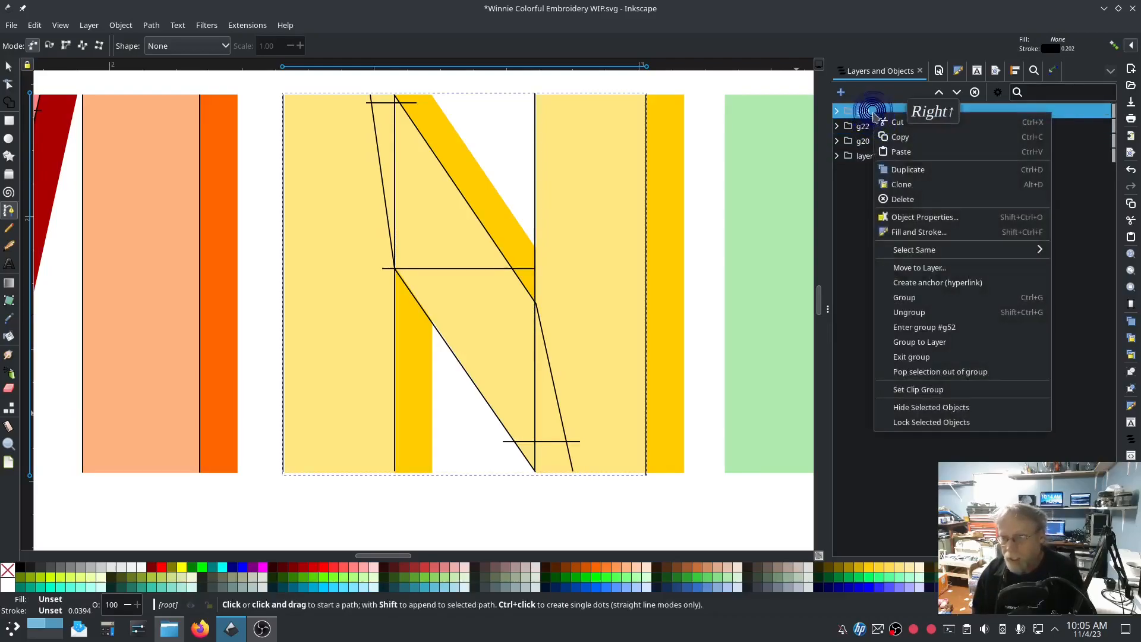
left_click(901, 170)
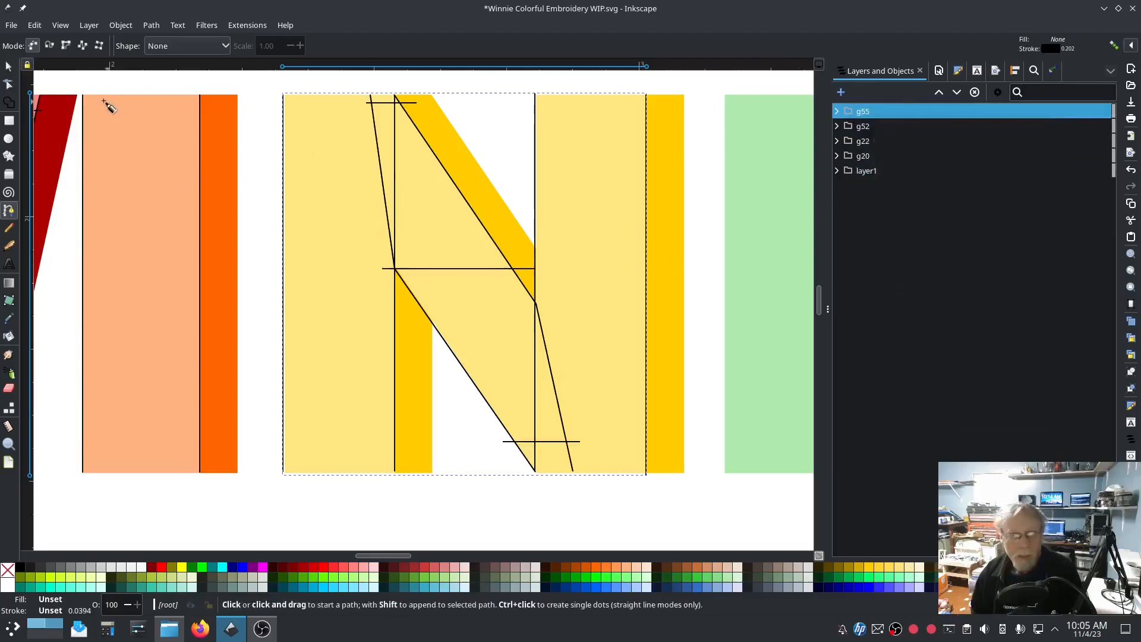
left_click(9, 70)
scroll(676, 291, "down", 1)
mouse_move(680, 294)
left_mouse_down()
mouse_move(245, 273)
mouse_move(226, 291)
mouse_move(301, 304)
mouse_move(518, 293)
left_mouse_up()
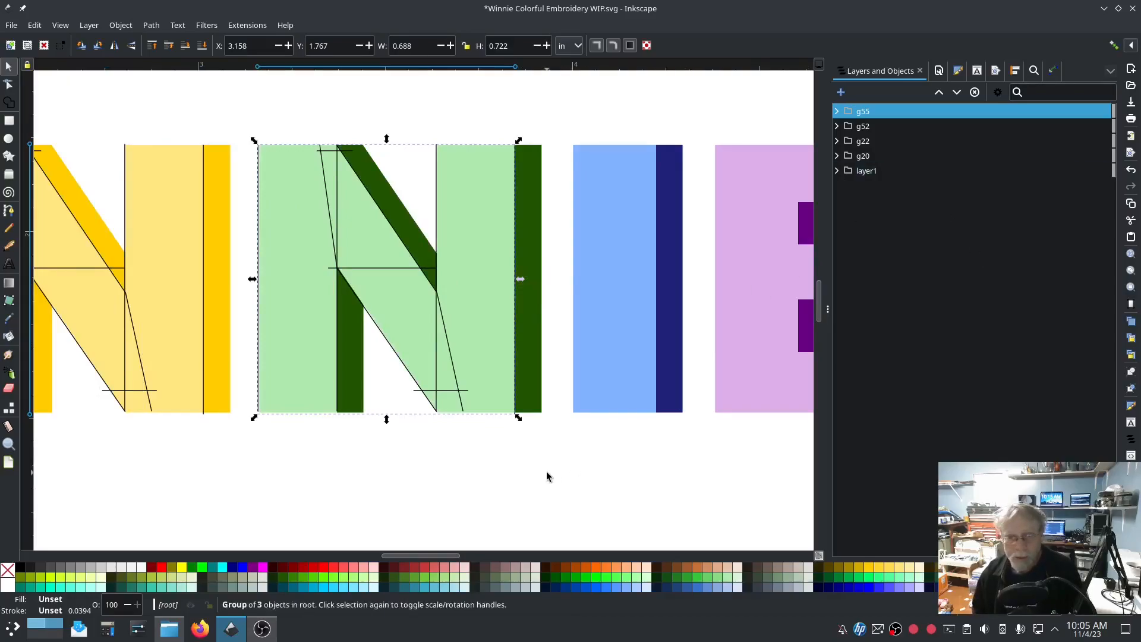
- Duplicate the orange I's satin group and align the copy with the light blue face of the second I
left_click_drag(557, 473, 693, 466)
scroll(605, 470, "down", 1)
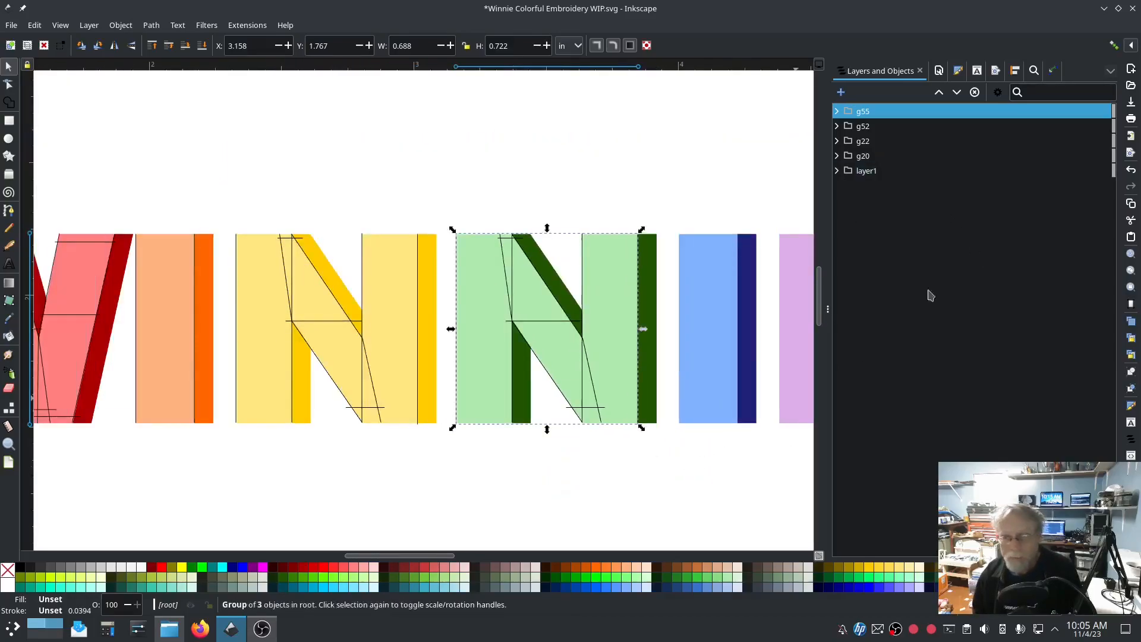
left_click(871, 142)
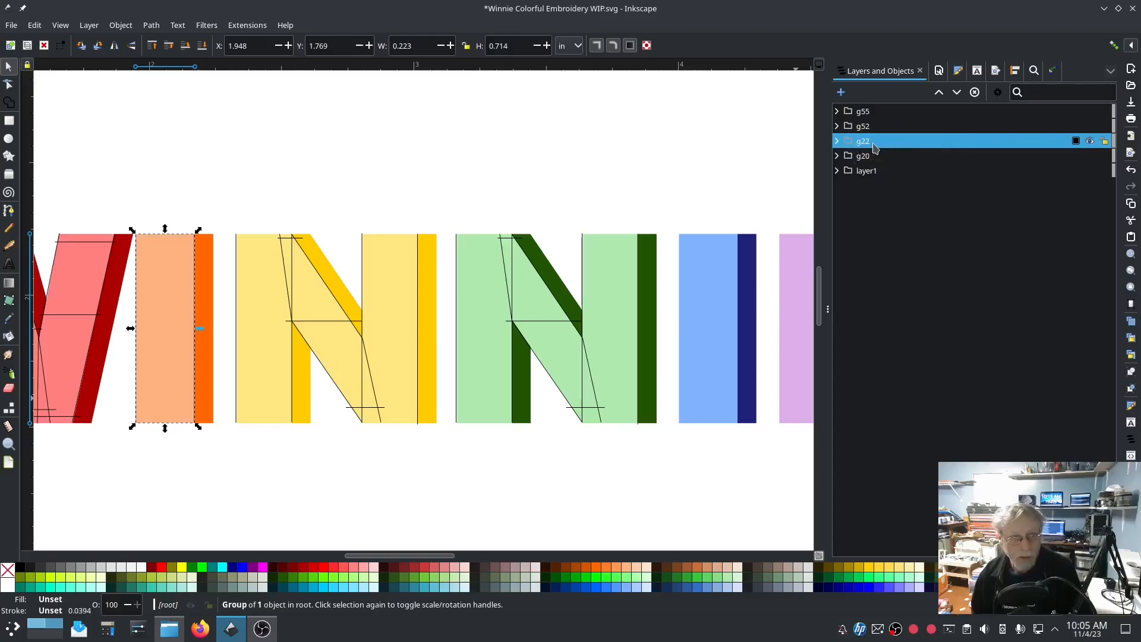
right_click(874, 145)
left_click(908, 199)
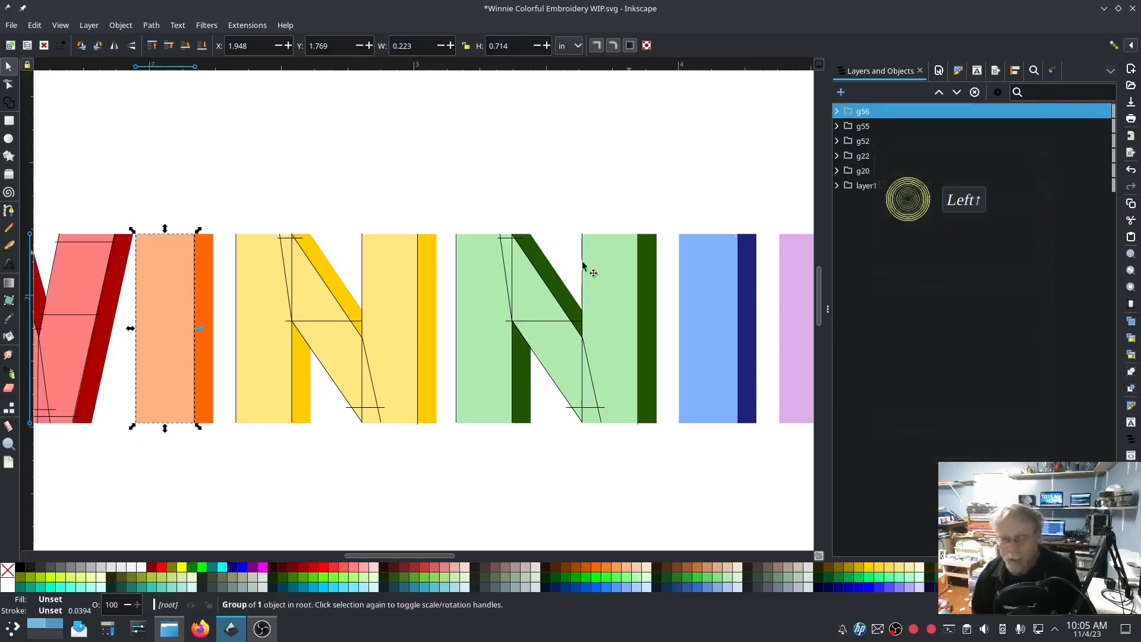
left_click_drag(193, 306, 740, 335)
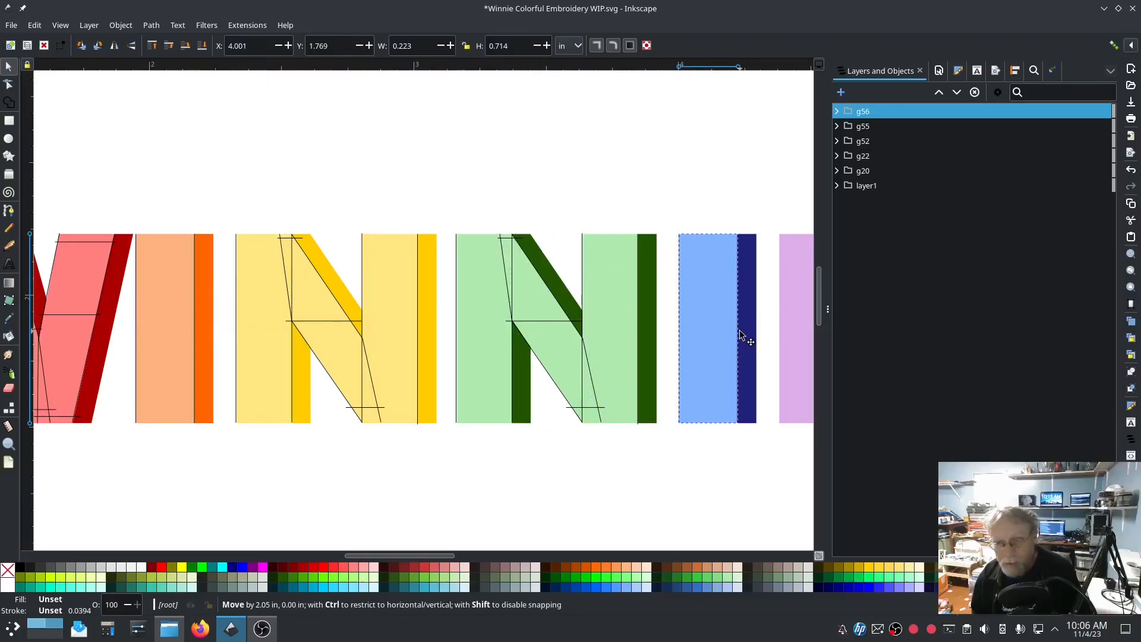
left_click_drag(740, 334, 737, 333)
- Draw a horizontal rail about 0.59 in long along the top edge of the purple E's upper arm, from right to left
scroll(660, 482, "right", 10)
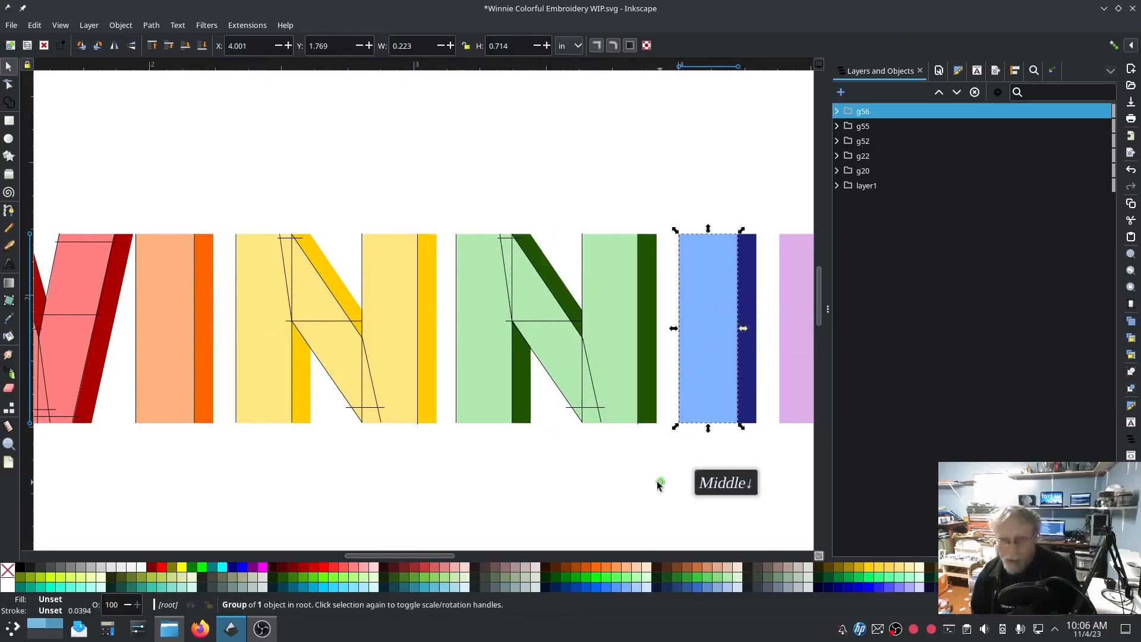
scroll(292, 467, "right", 3)
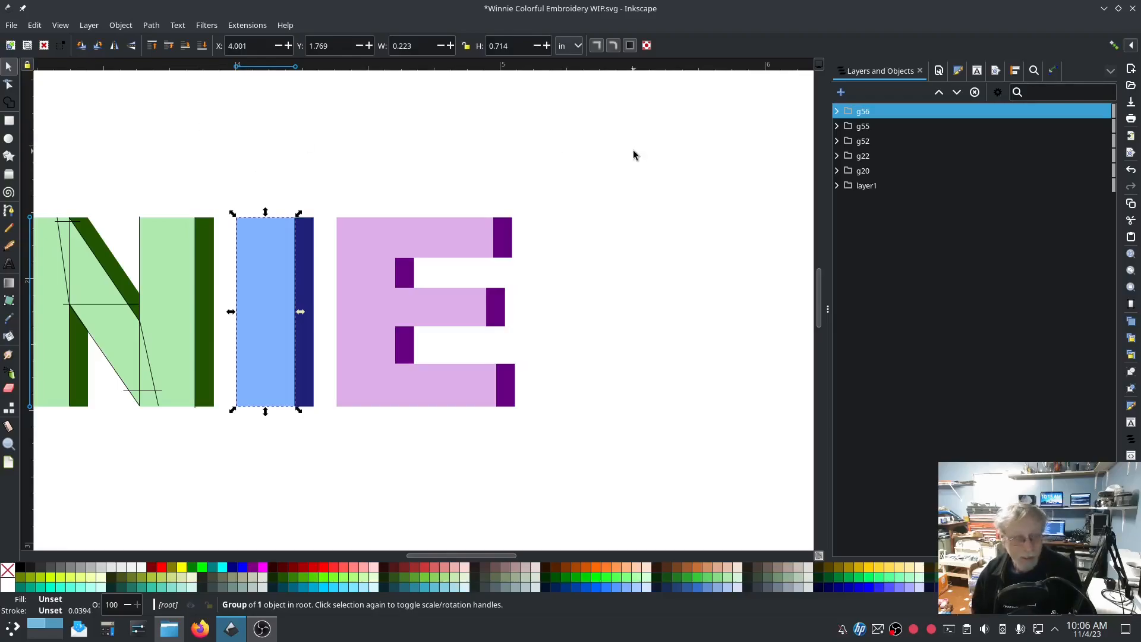
left_click(10, 211)
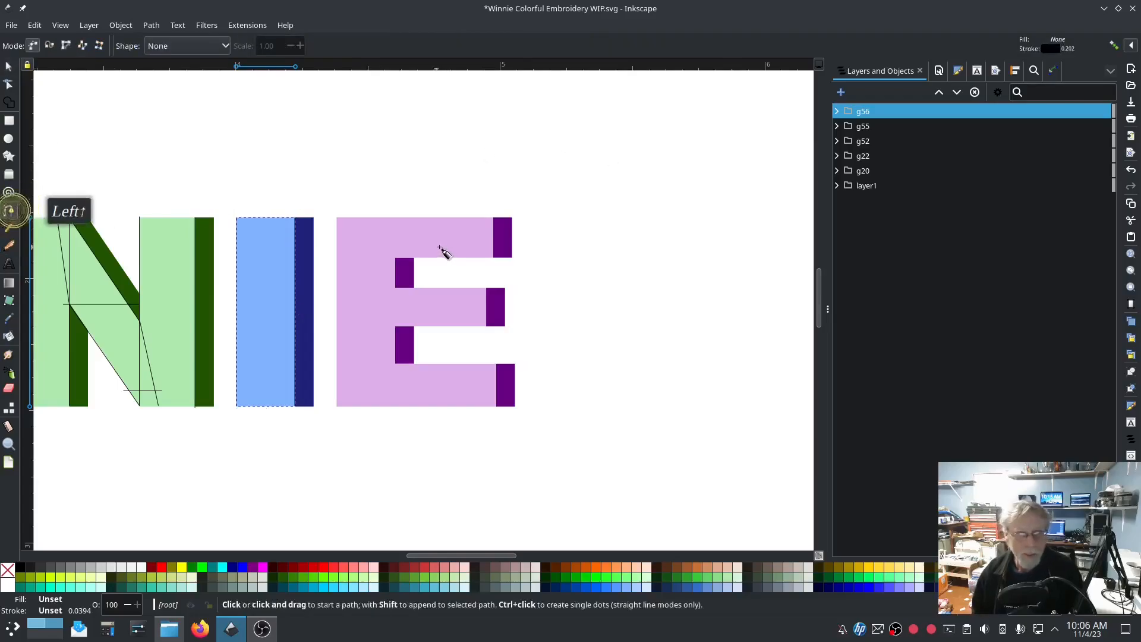
scroll(434, 255, "up", 3)
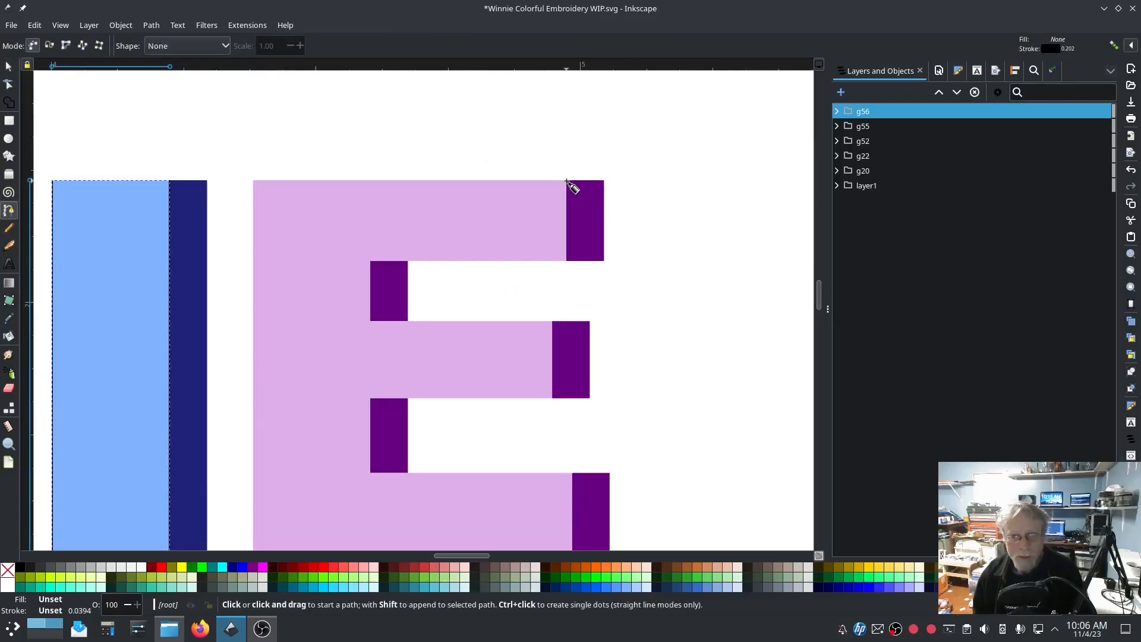
left_click(566, 180)
left_click(253, 181)
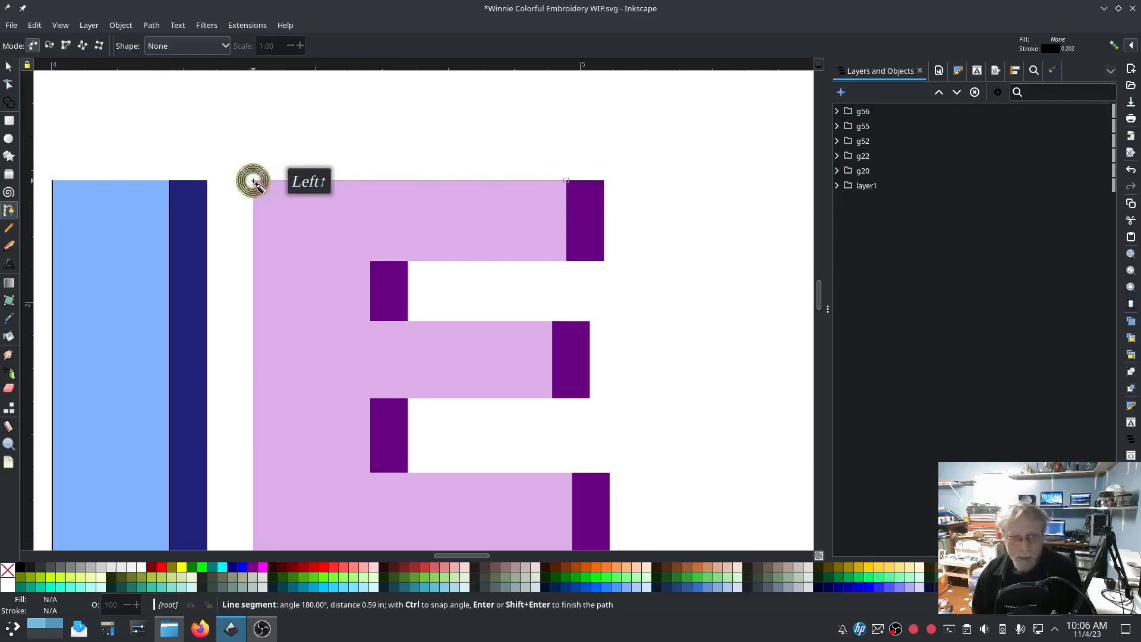
- Place a duplicate of the E's top rail along the lower edge of its upper arm and combine both rails
left_click(8, 66)
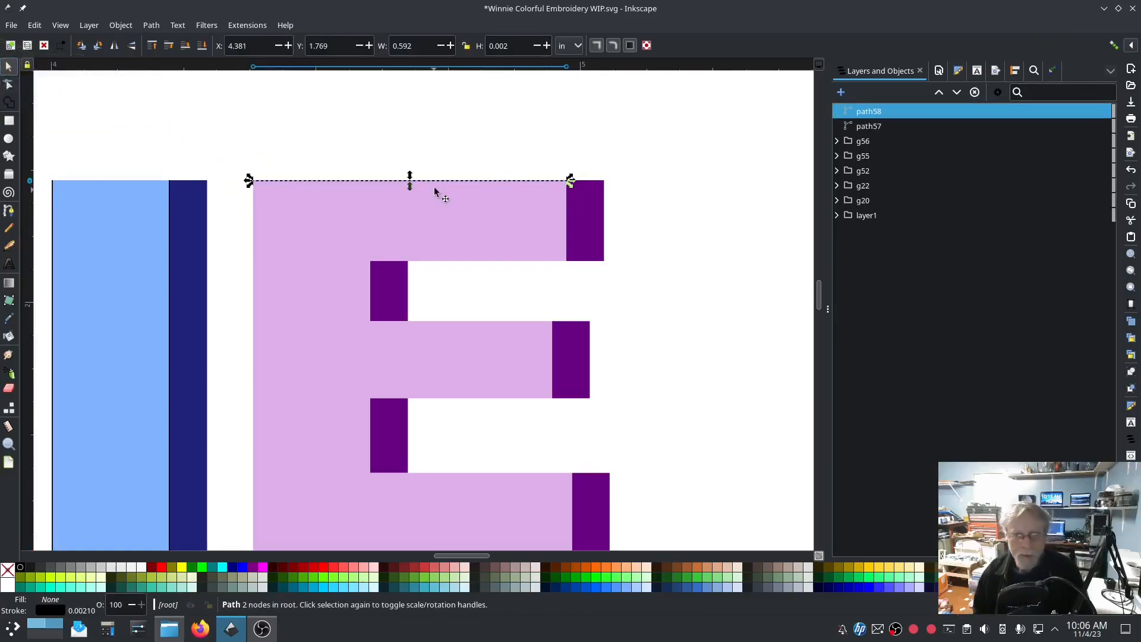
left_click_drag(435, 181, 428, 267)
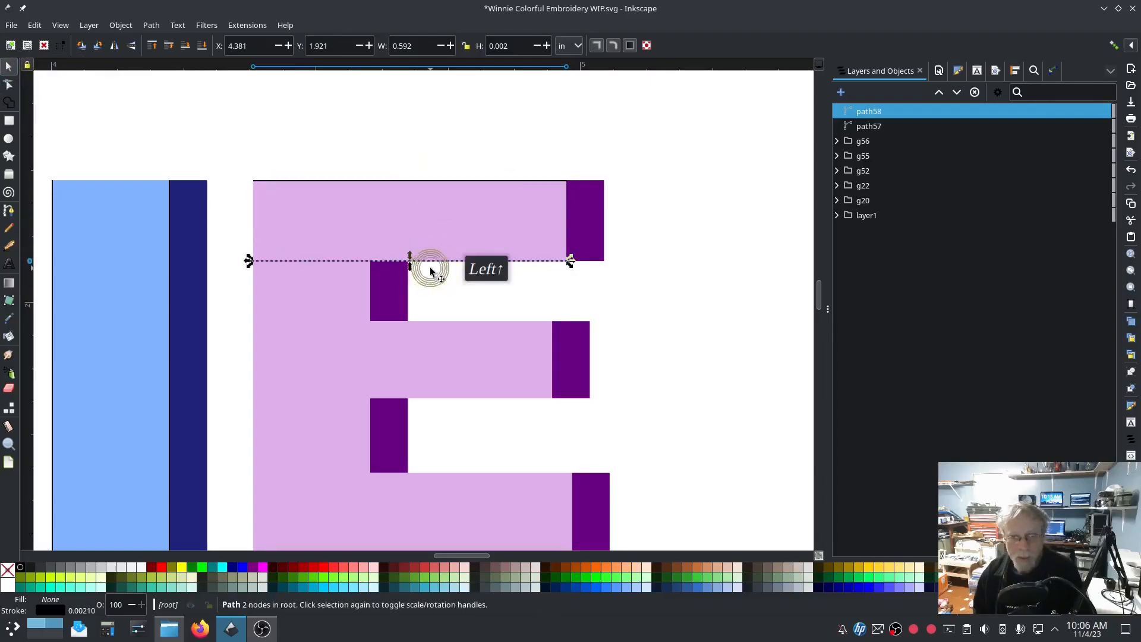
left_click(873, 127, "shift")
key("ctrl+k")
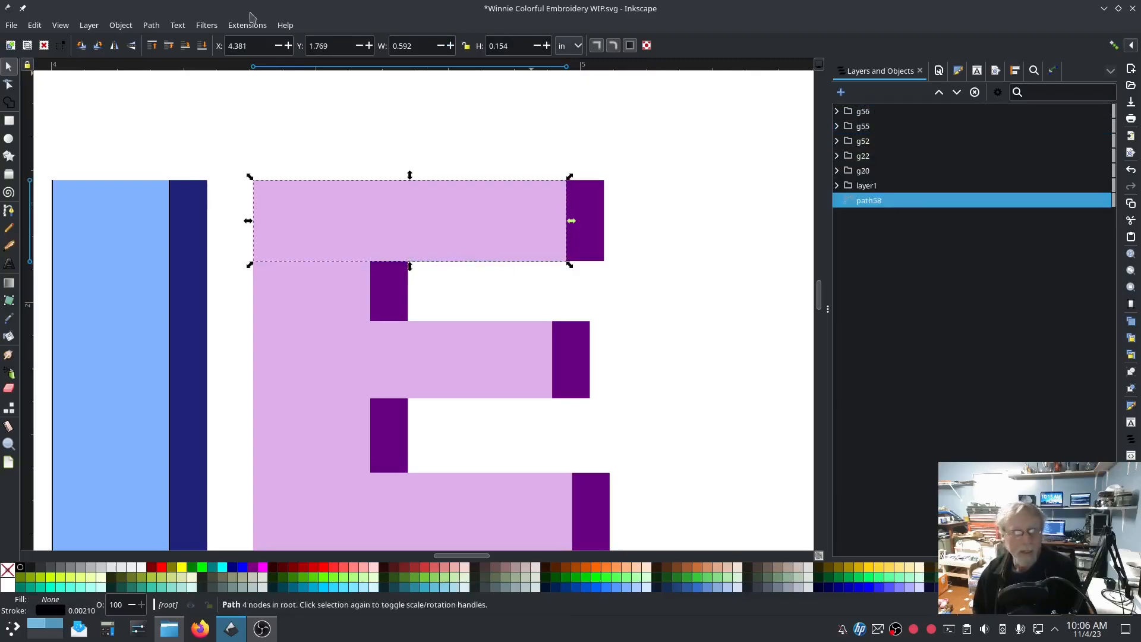
- Turn the E's combined upper-arm rails into an Ink/Stitch custom satin column with swapped rails and apply the parameters
left_click(233, 24)
mouse_move(273, 179)
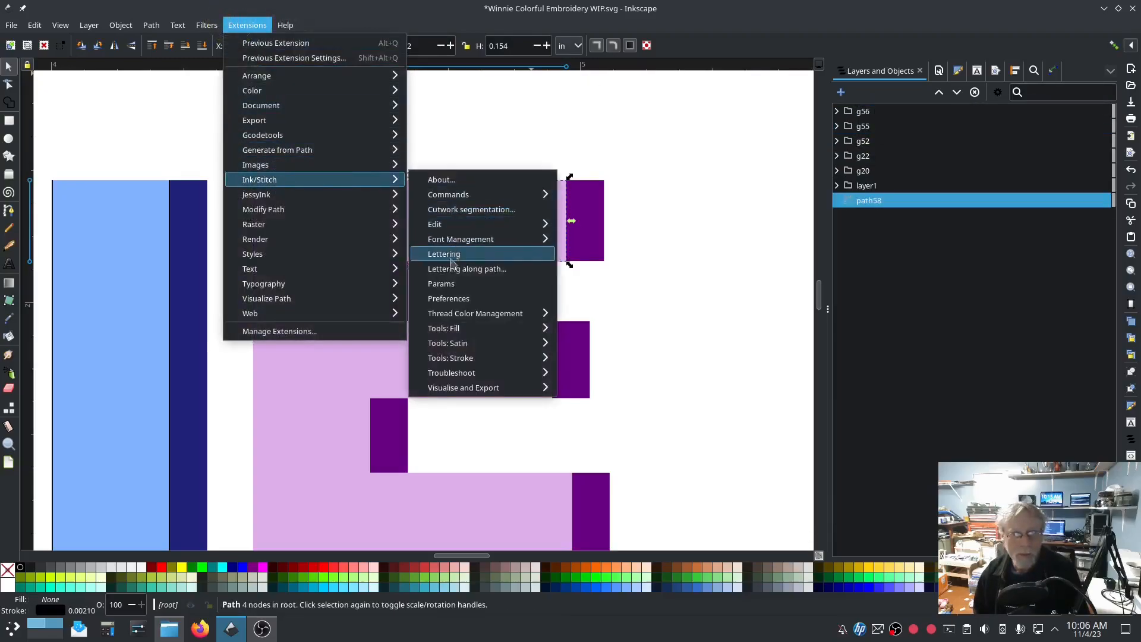
left_click(450, 284)
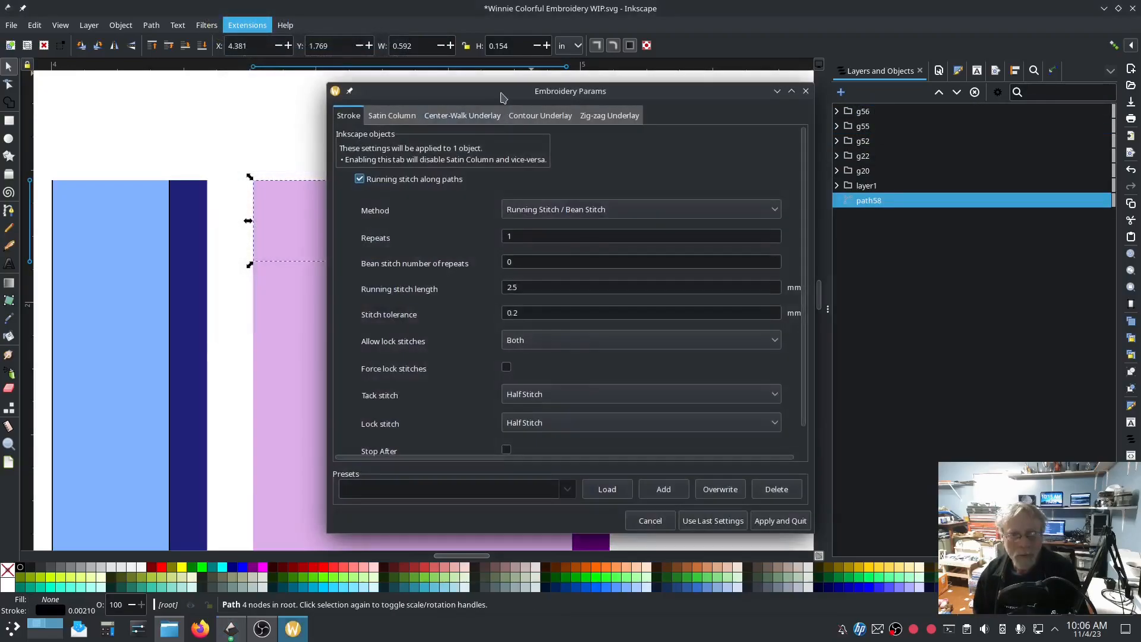
left_click_drag(501, 92, 267, 64)
left_click(159, 90)
left_click(128, 165)
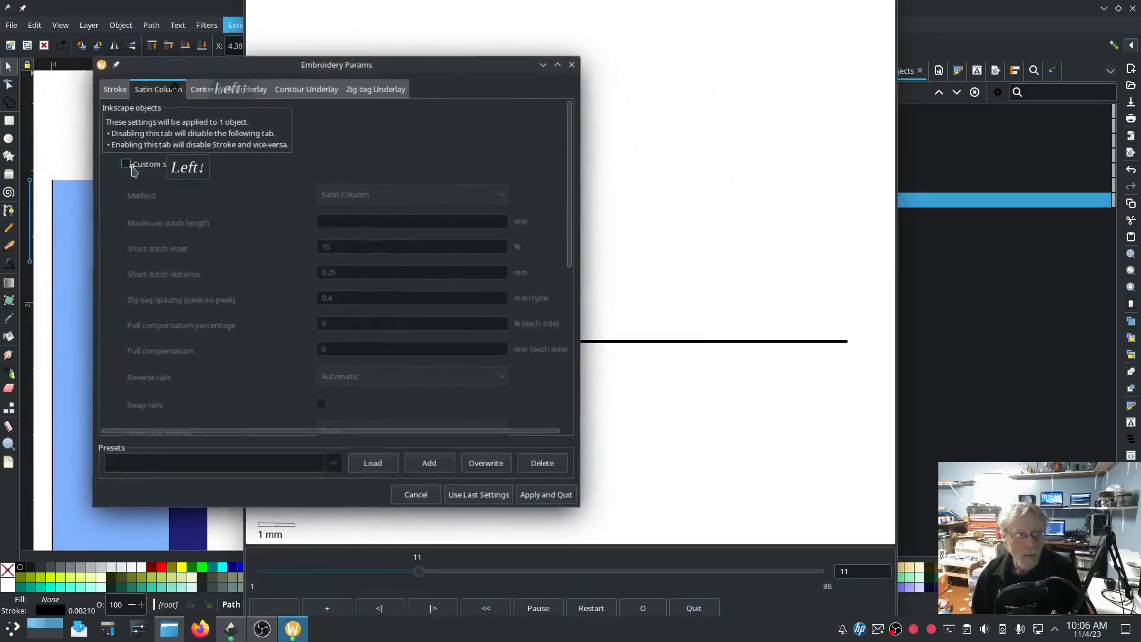
left_click(794, 485)
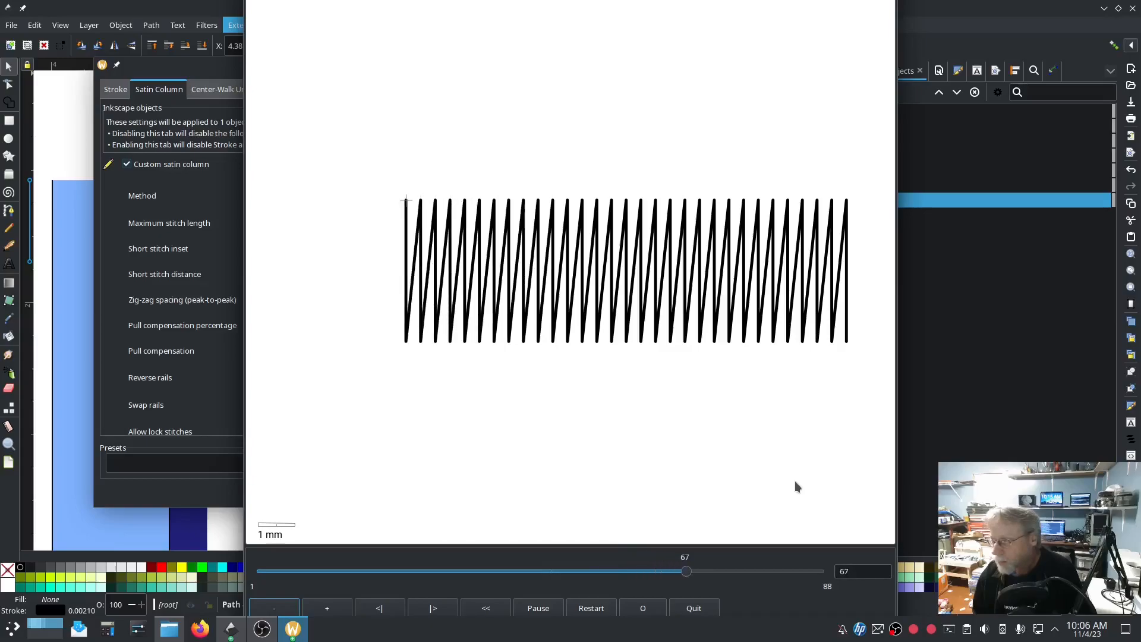
left_click(186, 485)
left_click(314, 402)
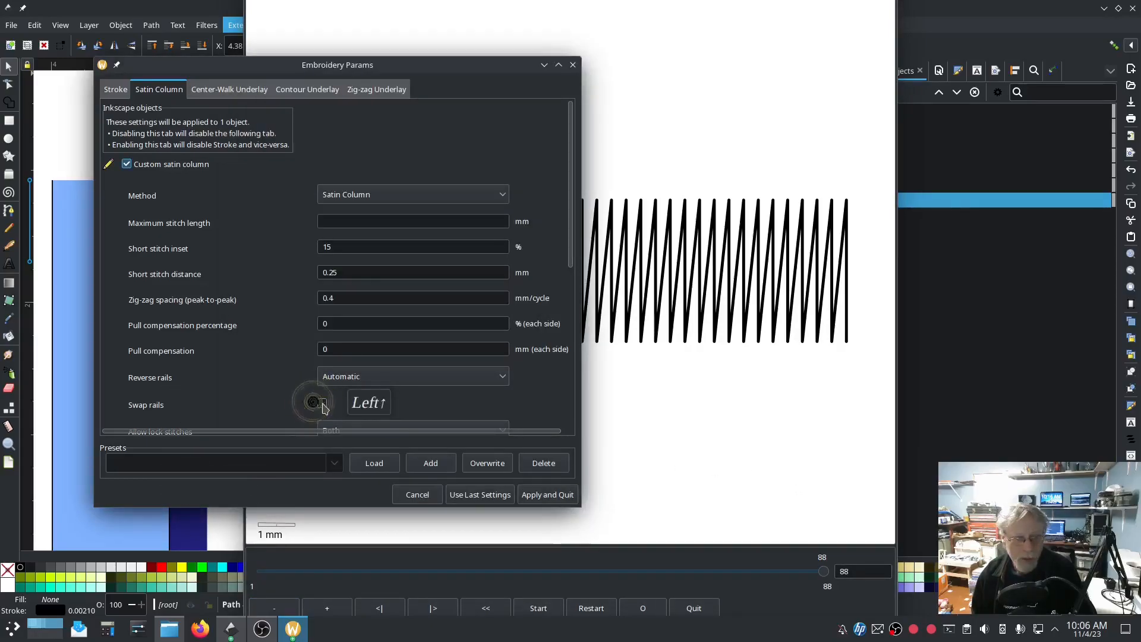
left_click(557, 494)
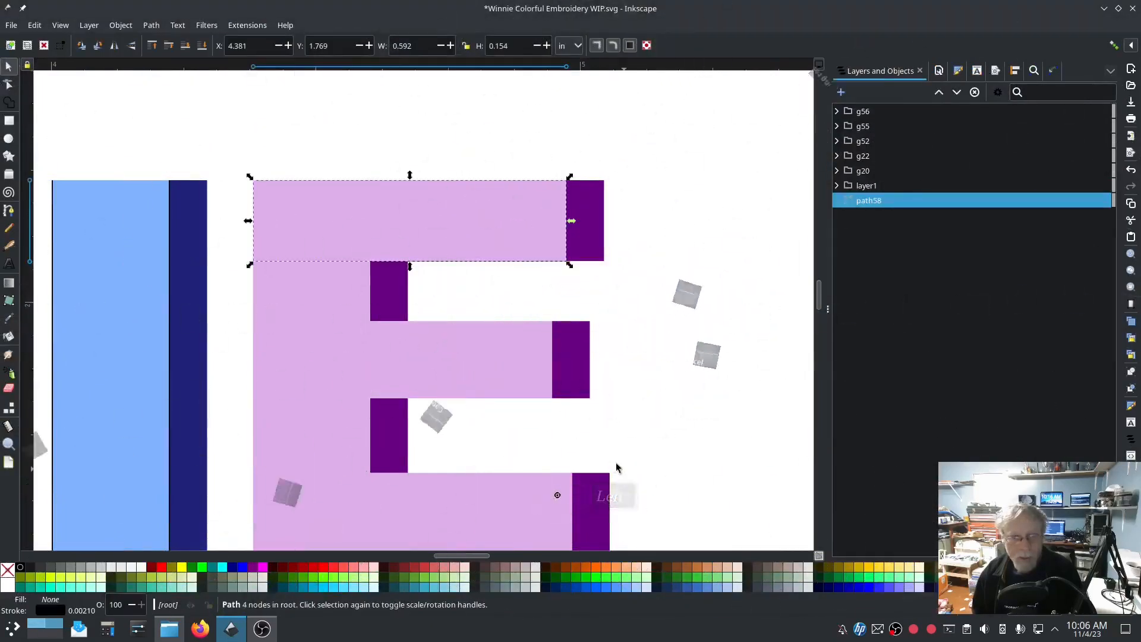
- Draw a bent connecting path from the upper arm's lower-left corner across the stem to the middle arm's upper-right corner
left_click(9, 210)
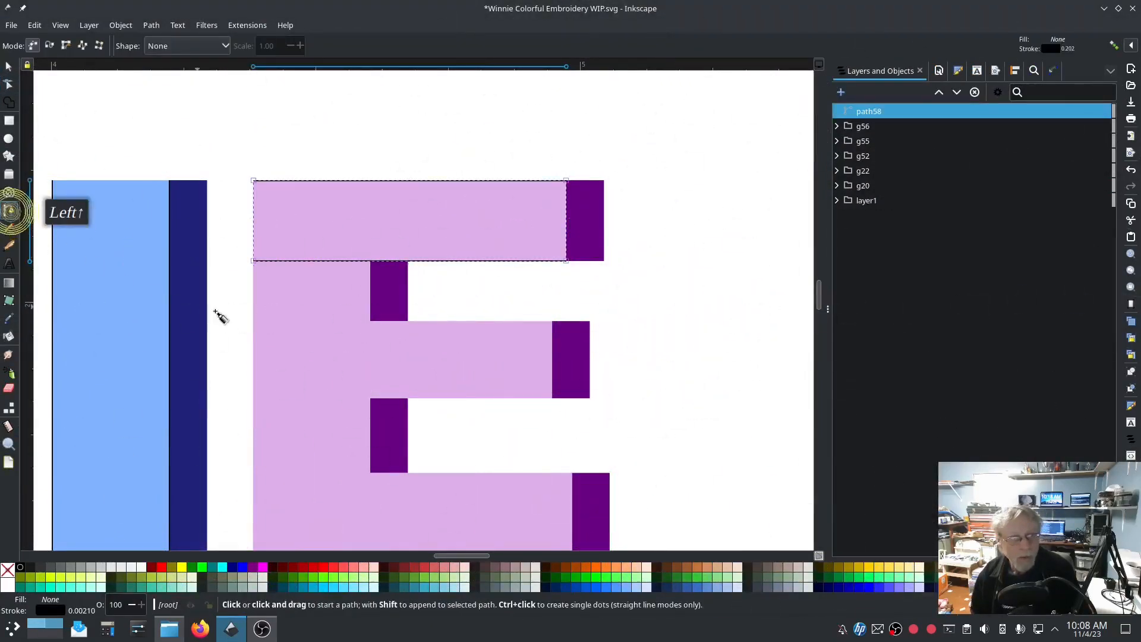
left_click(259, 270)
left_click(365, 339)
left_click(541, 328)
double_click(542, 329)
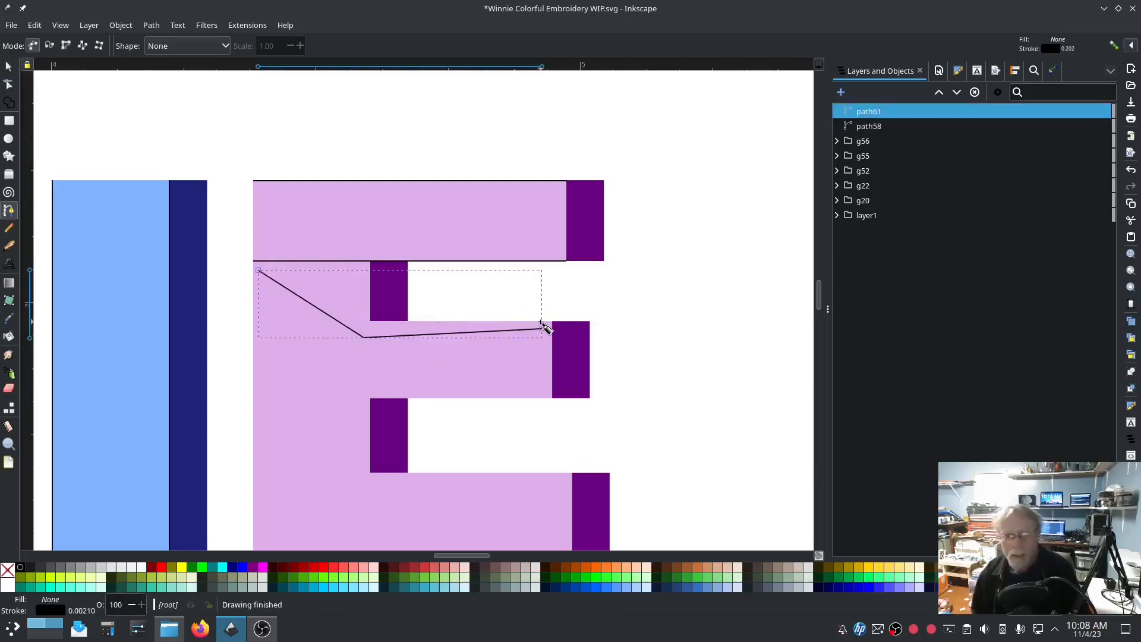
- Apply Ink/Stitch running stitch parameters with a 2.5 mm stitch length to the connecting path between the upper and middle arms
left_click(245, 26)
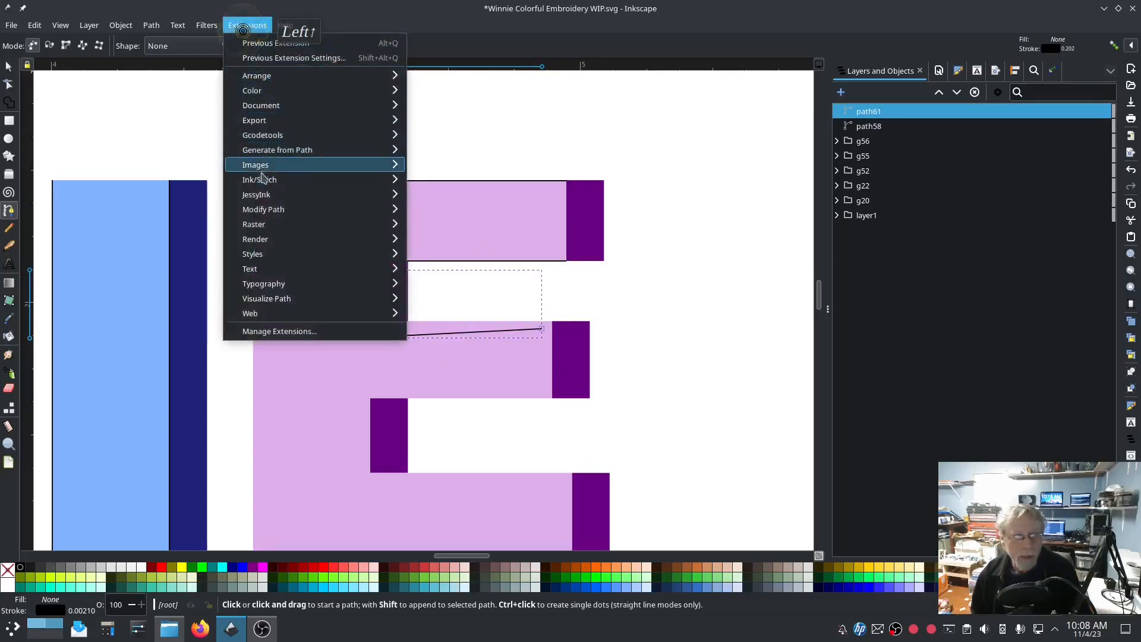
mouse_move(315, 179)
left_click(439, 284)
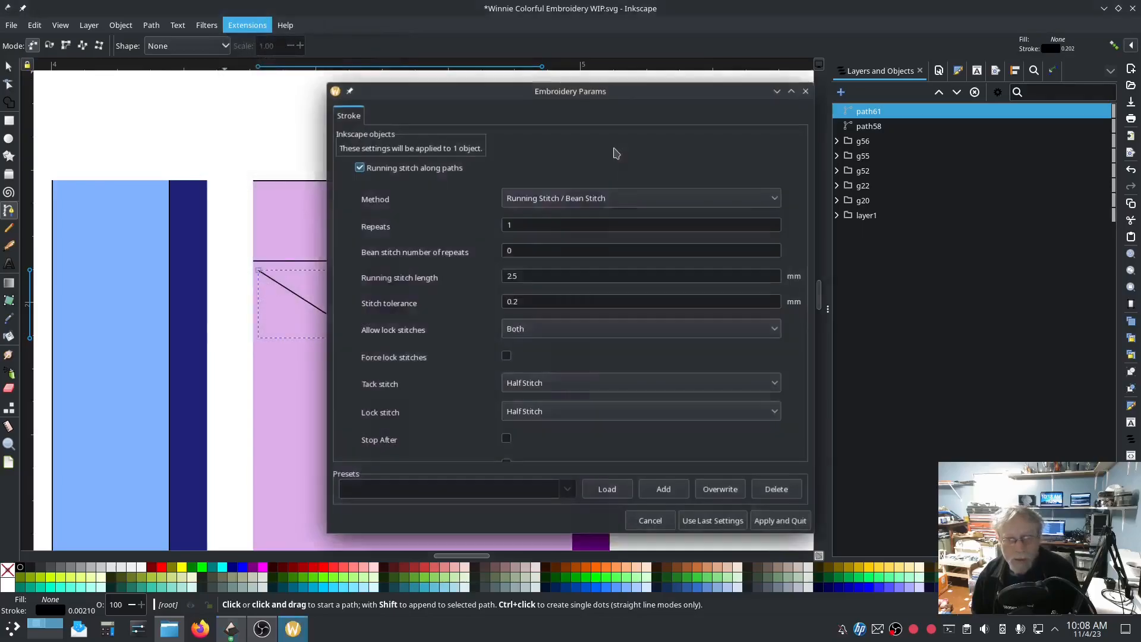
left_click_drag(573, 94, 310, 74)
left_click(195, 197)
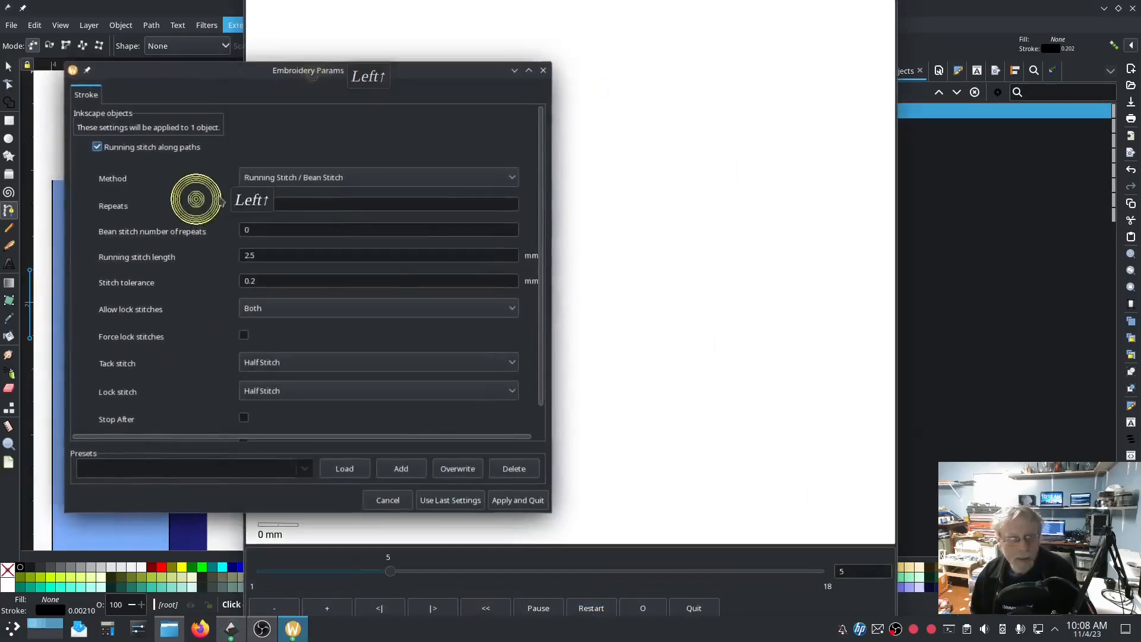
left_click(508, 496)
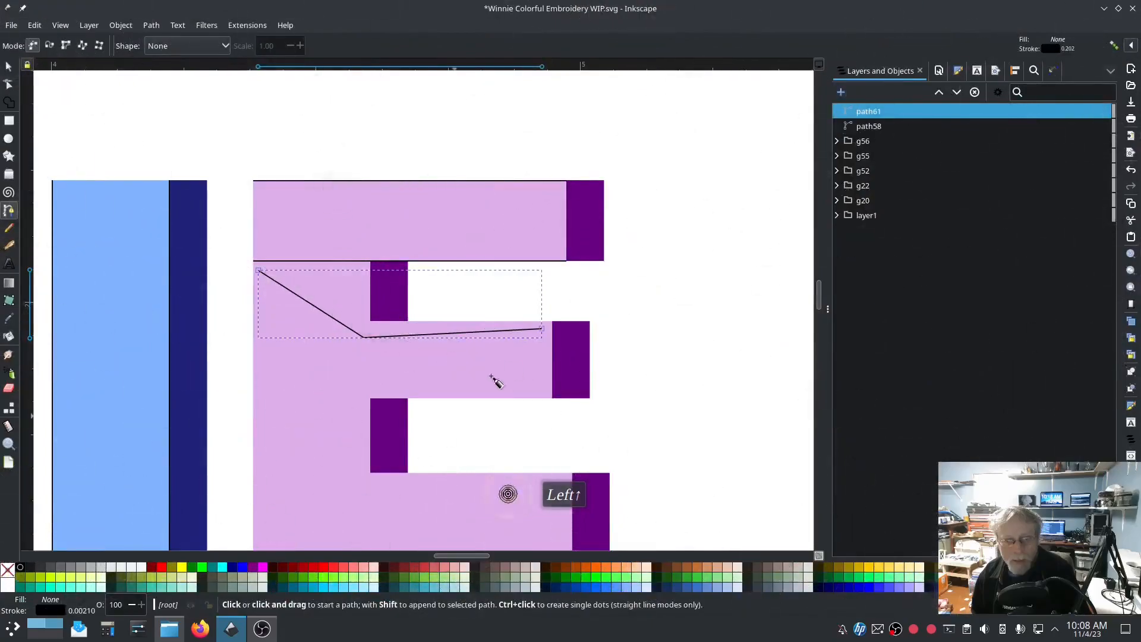
- Draw a horizontal rail along the top edge of the E's middle arm, from its right end to just inside the stem
left_click(9, 210)
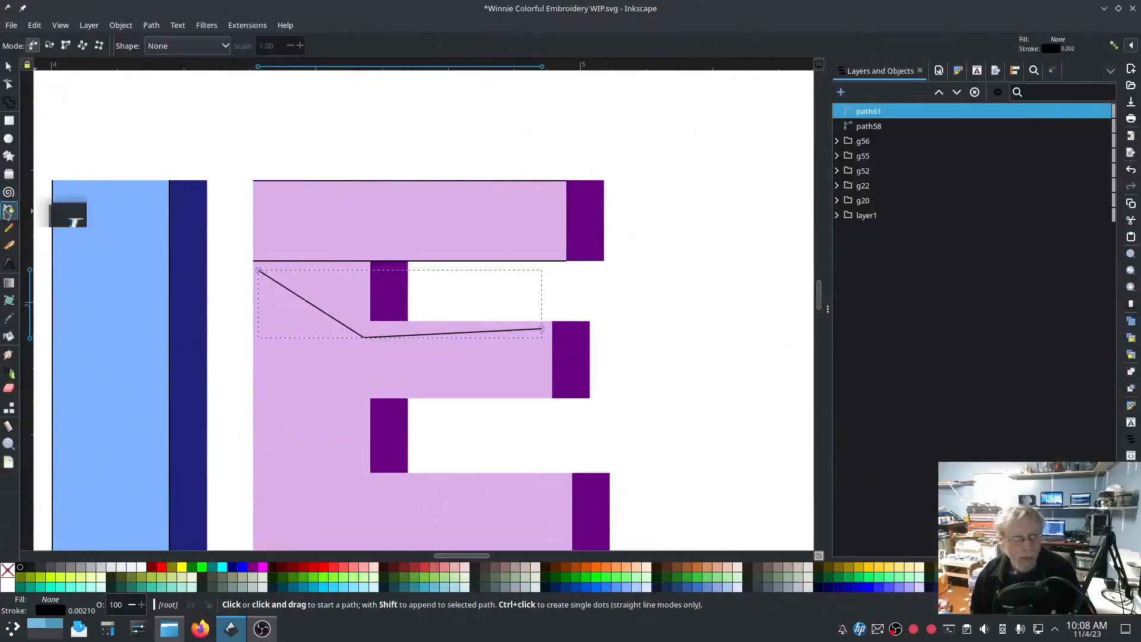
left_click(552, 321)
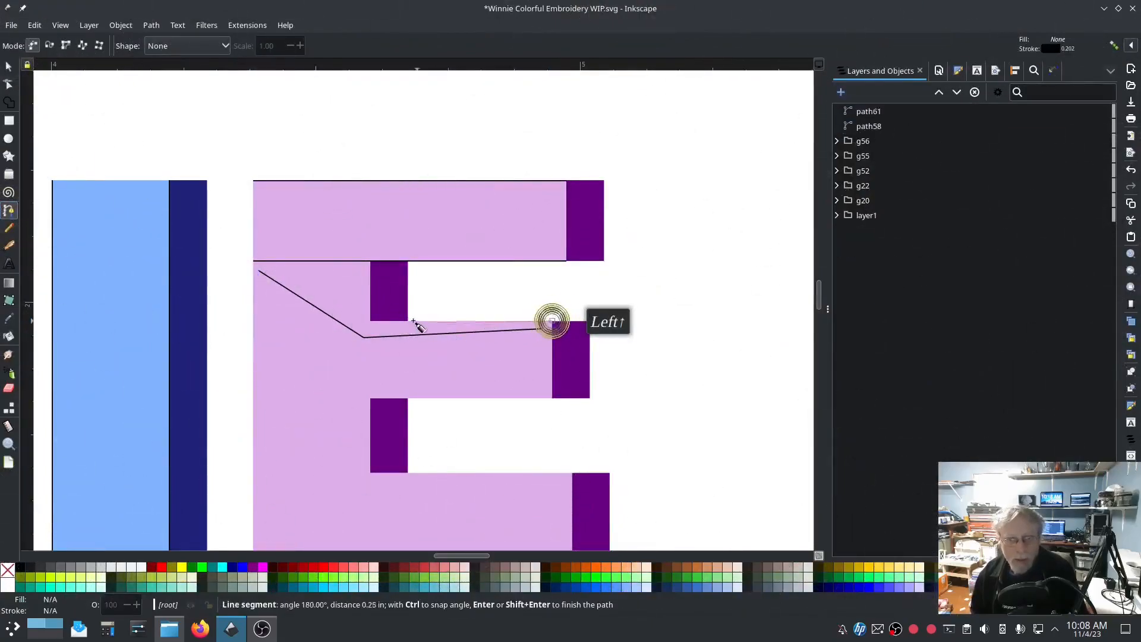
left_click(362, 322)
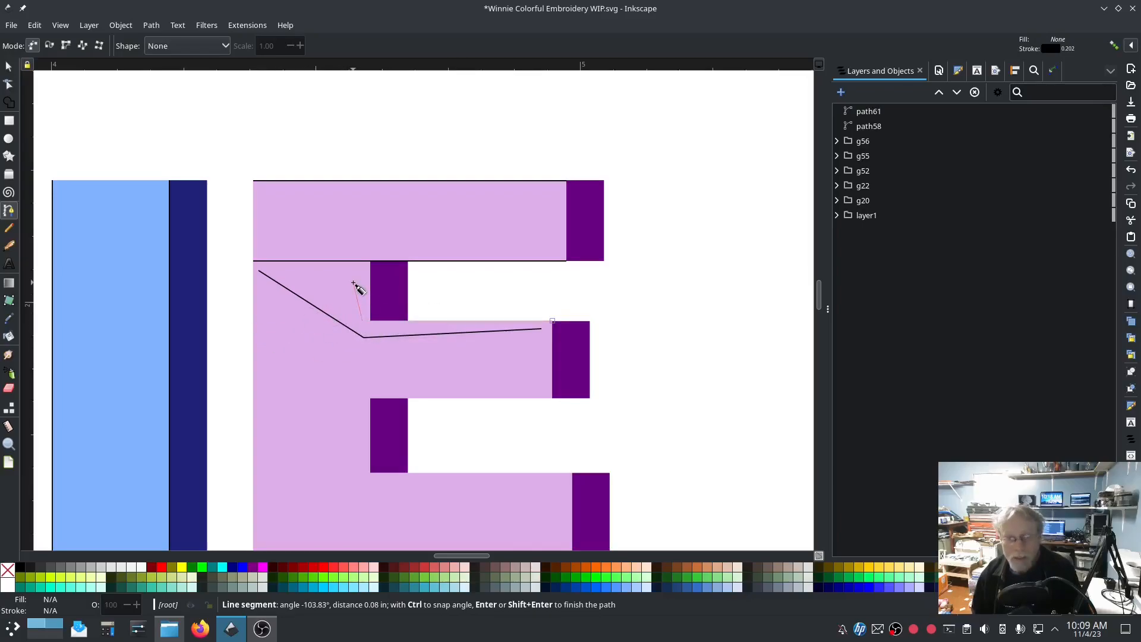
key("Return")
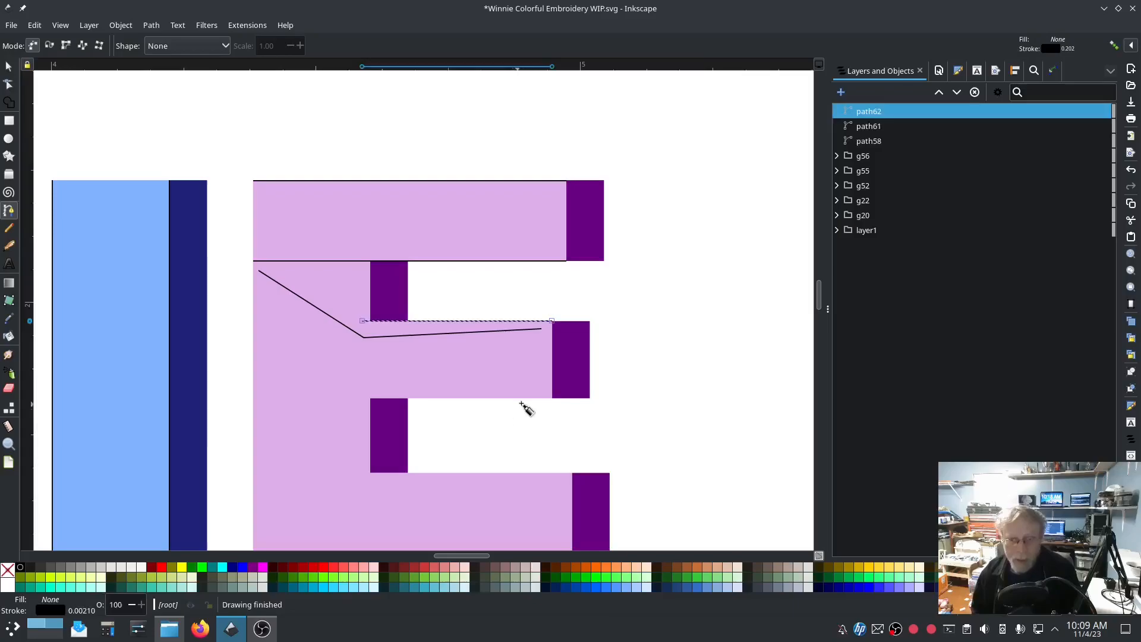
- Draw a matching right-to-left rail along the middle arm's lower edge and combine it with the upper rail
left_click(553, 398)
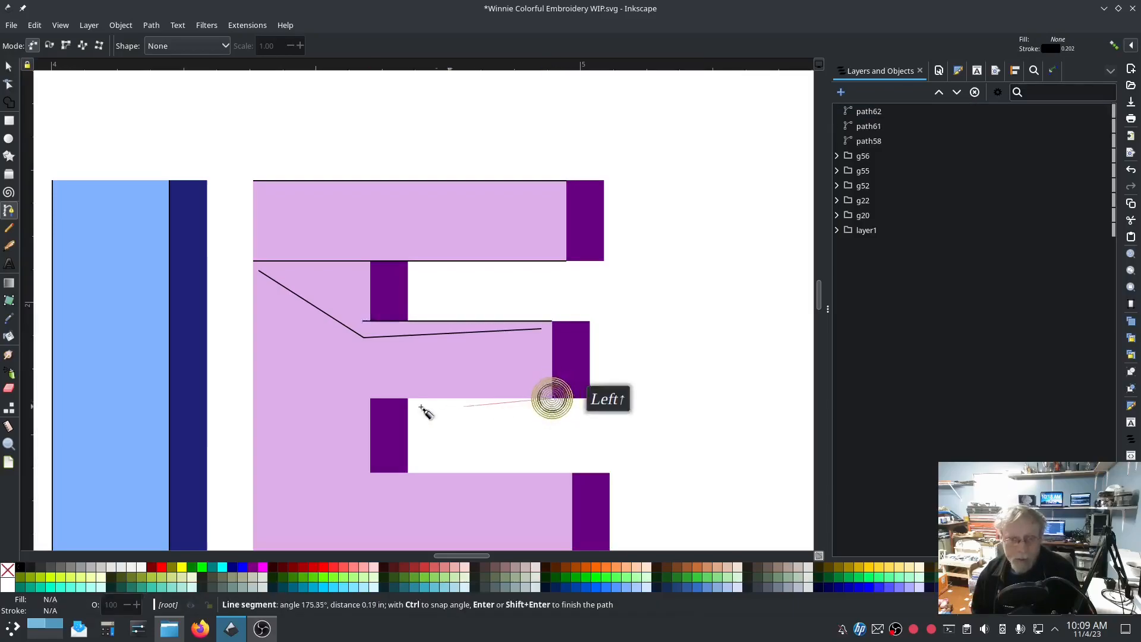
left_click(364, 398)
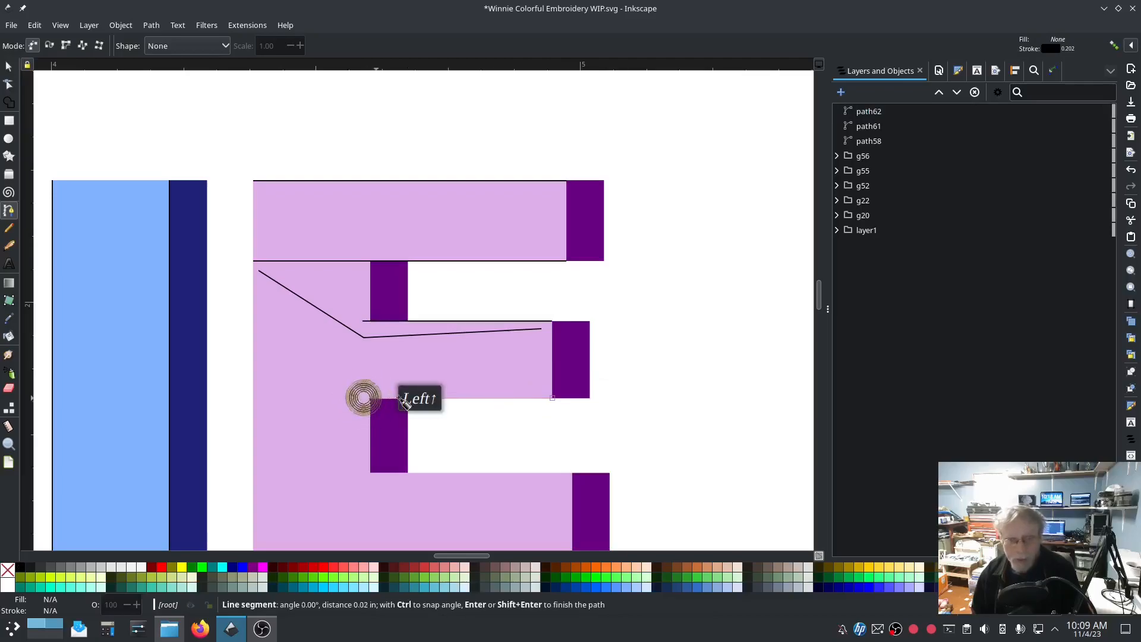
key("Return")
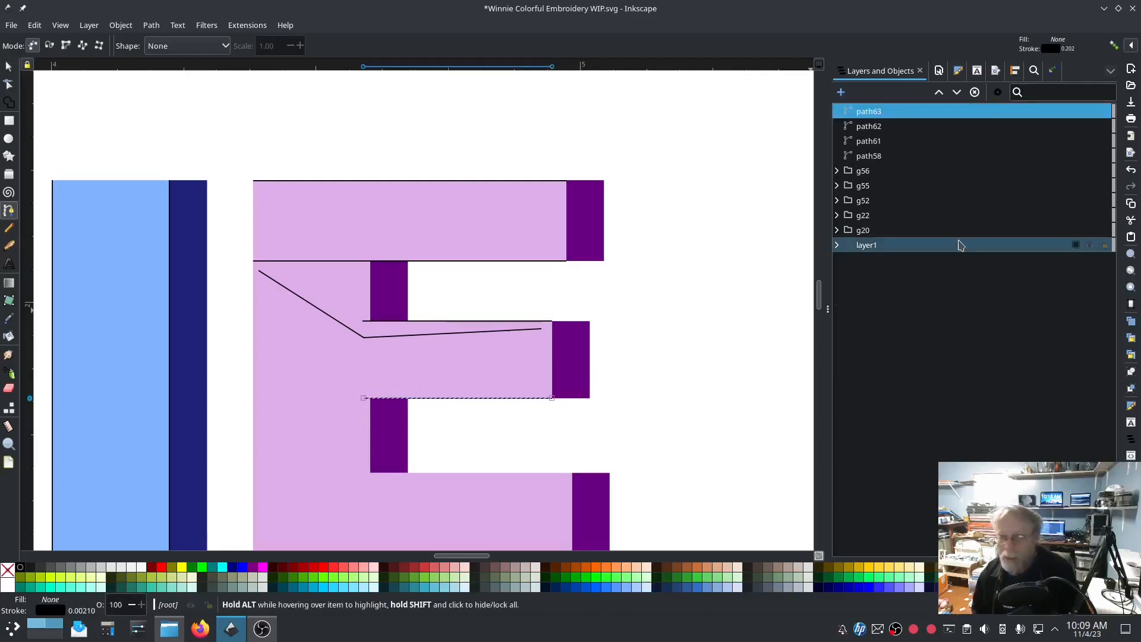
left_click(869, 126, "shift")
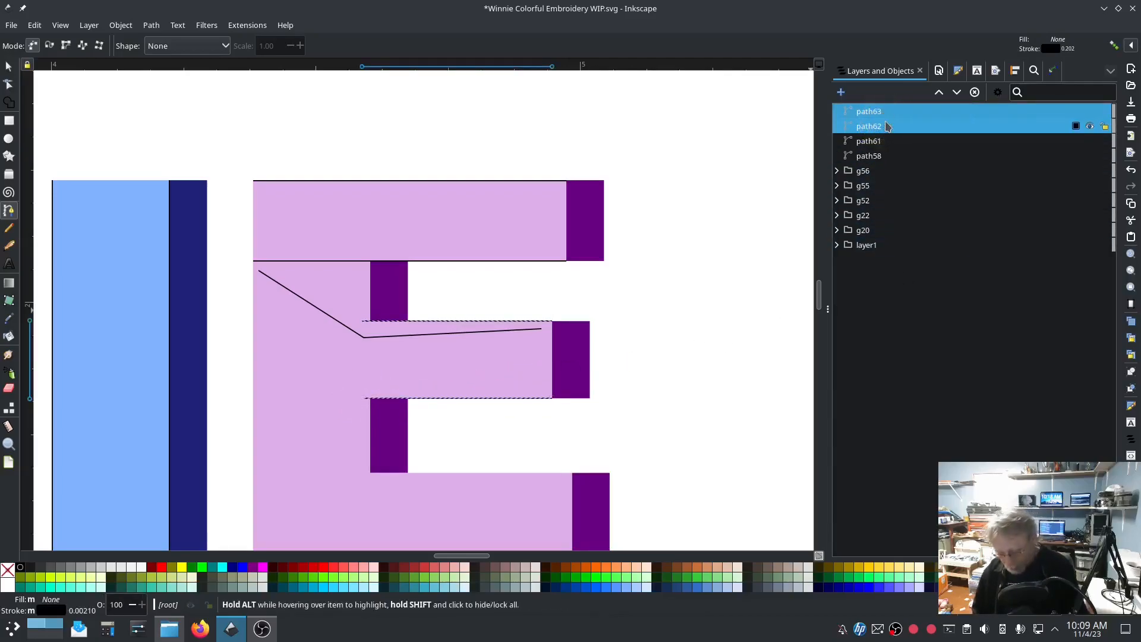
key("ctrl+k")
- Enable custom satin column for the middle arm's combined rails and examine the simulated stitch-out
left_click(247, 25)
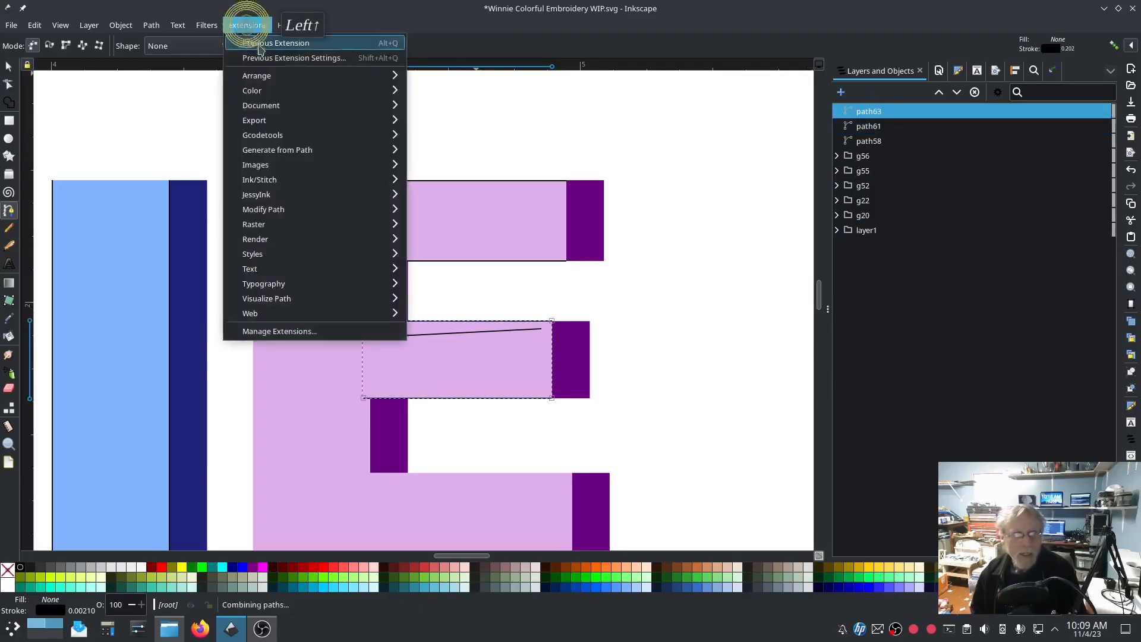
mouse_move(282, 181)
left_click(455, 285)
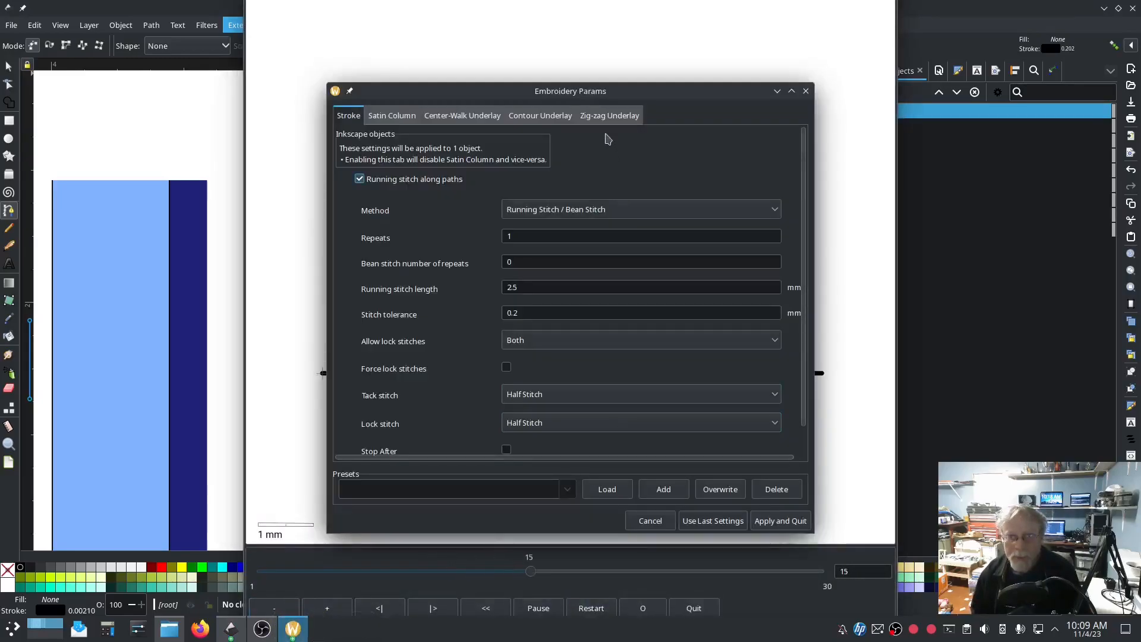
left_click_drag(602, 95, 275, 99)
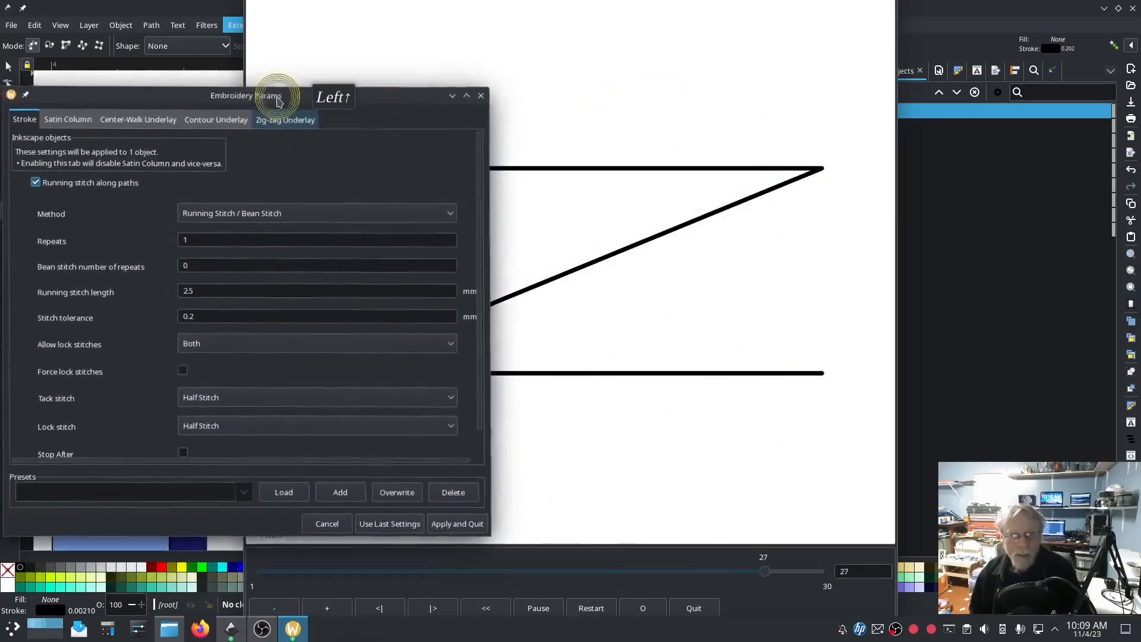
left_click(90, 184)
left_click(65, 119)
left_click(34, 194)
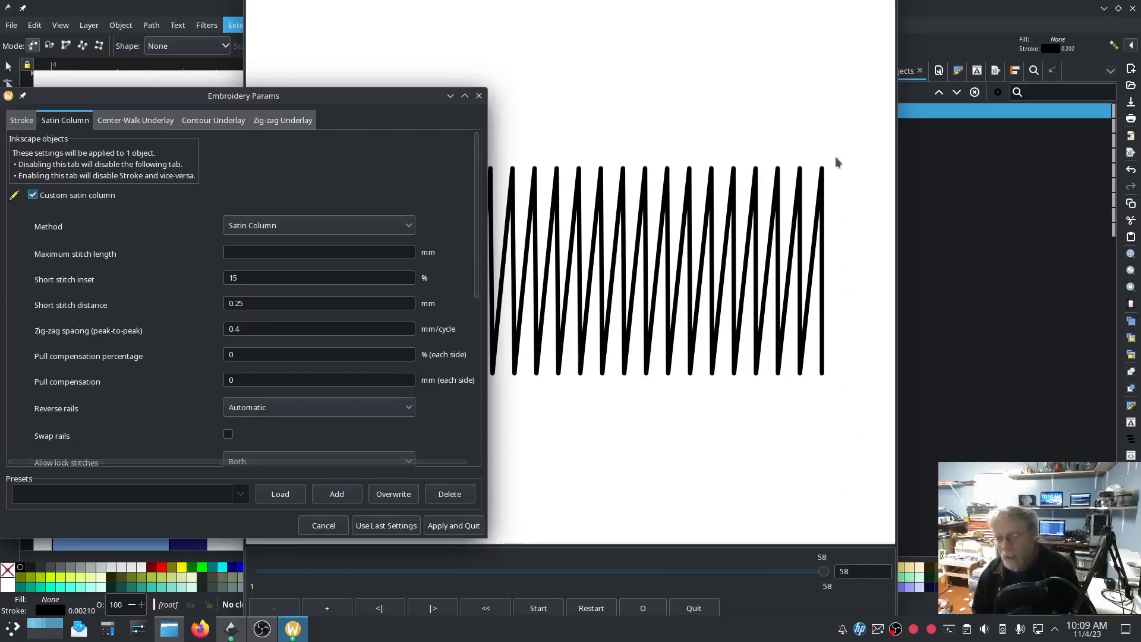
left_click(757, 475)
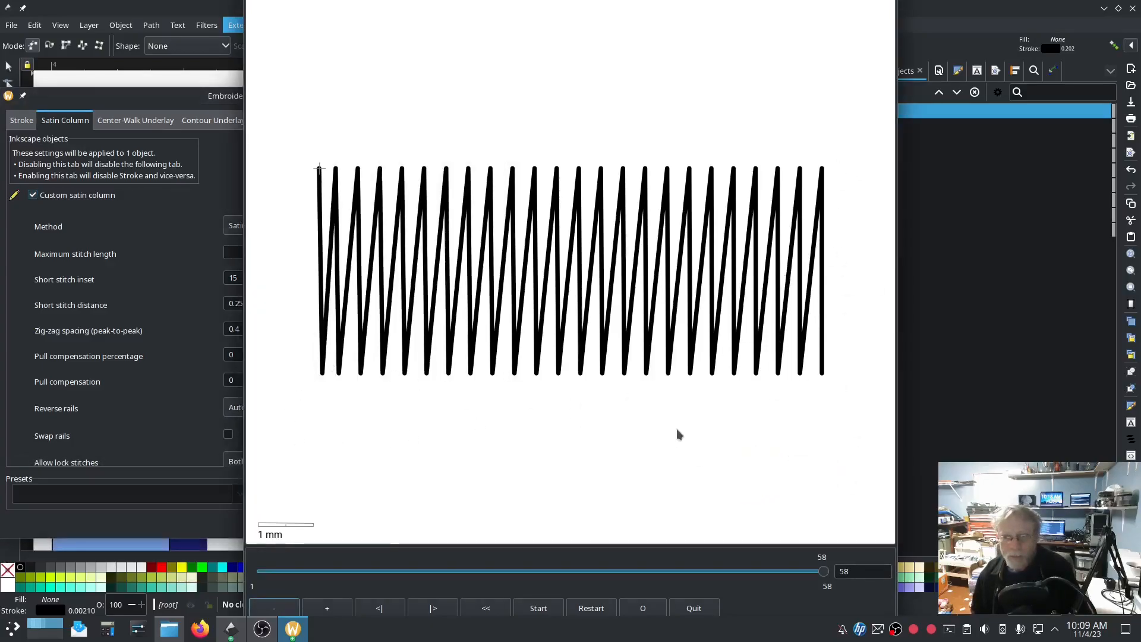
left_click(185, 523)
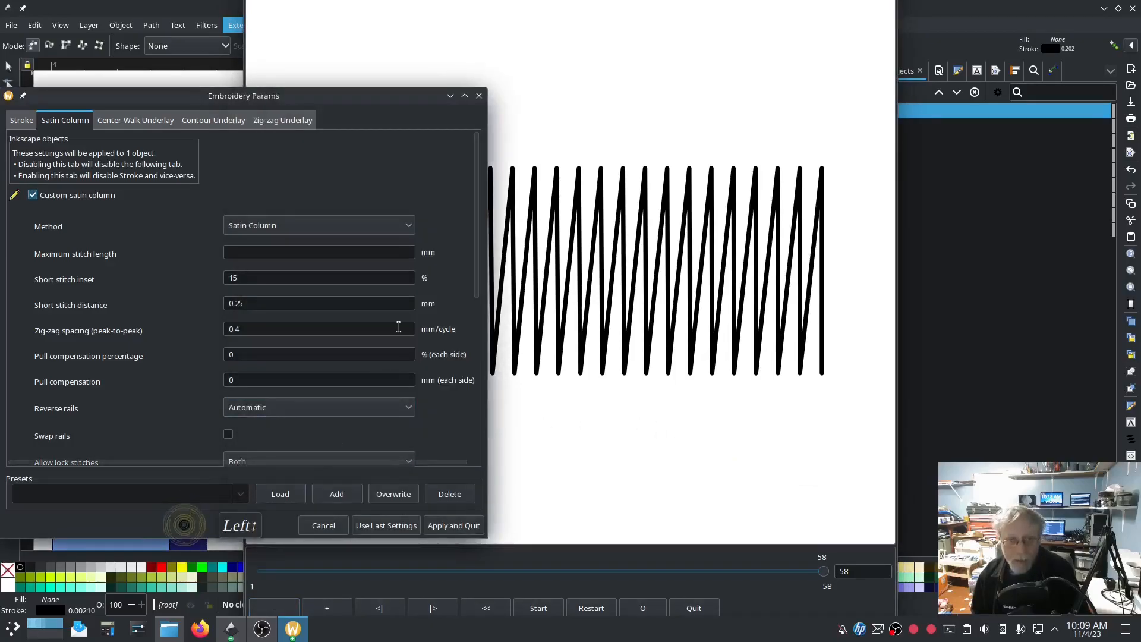
- Swap the rails of the middle arm's satin column, check the stitch simulation and apply the parameters
left_click(231, 434)
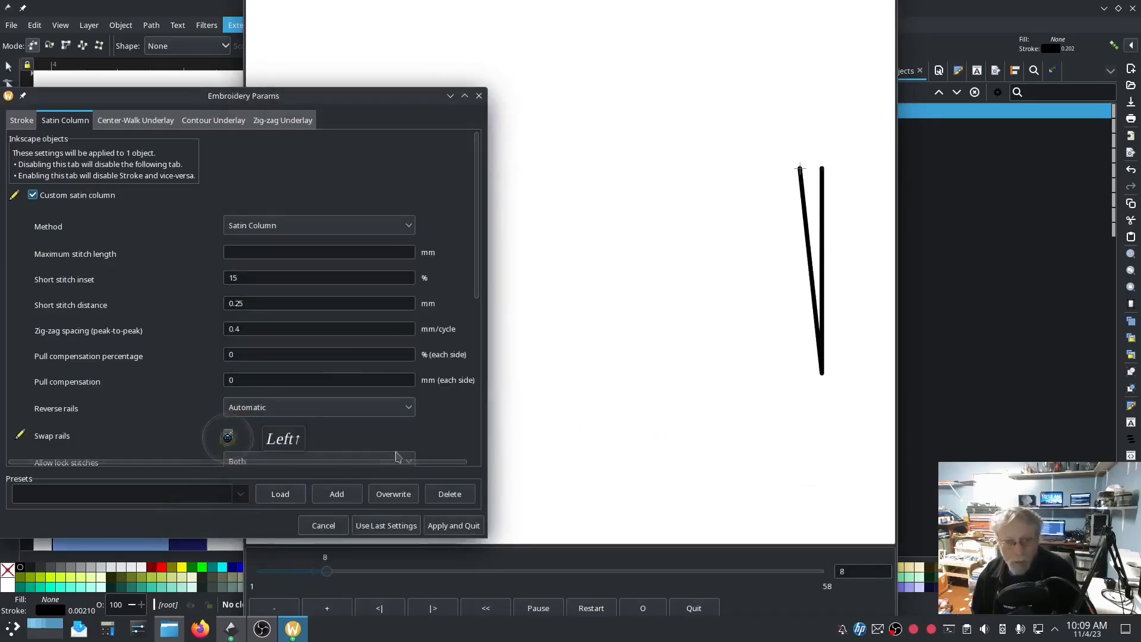
left_click(817, 498)
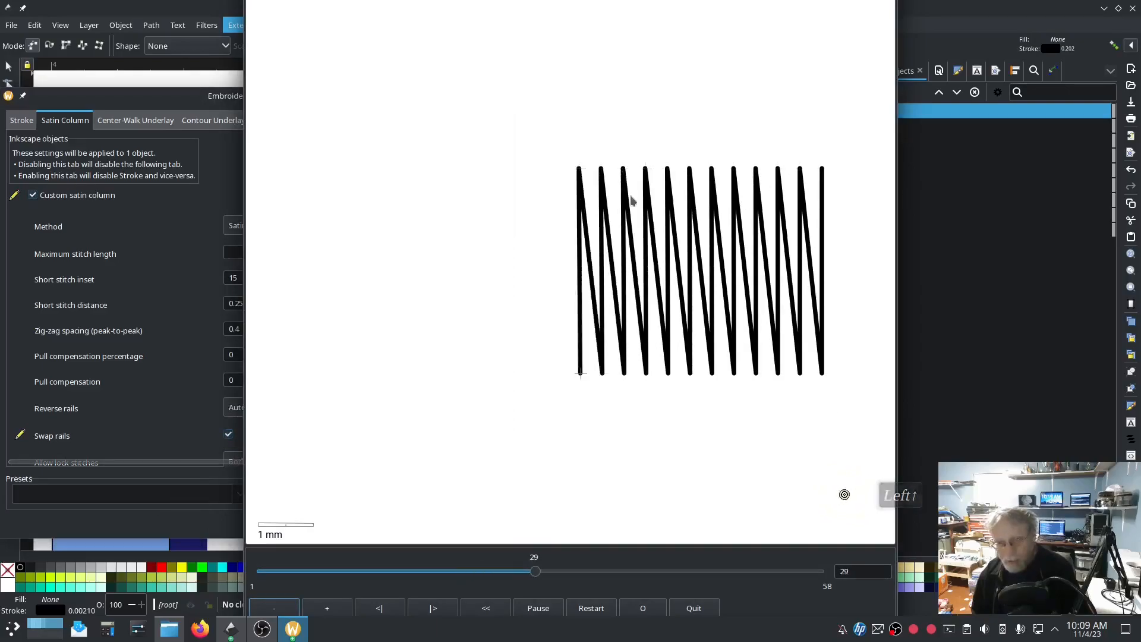
left_click(142, 502)
left_click(693, 504)
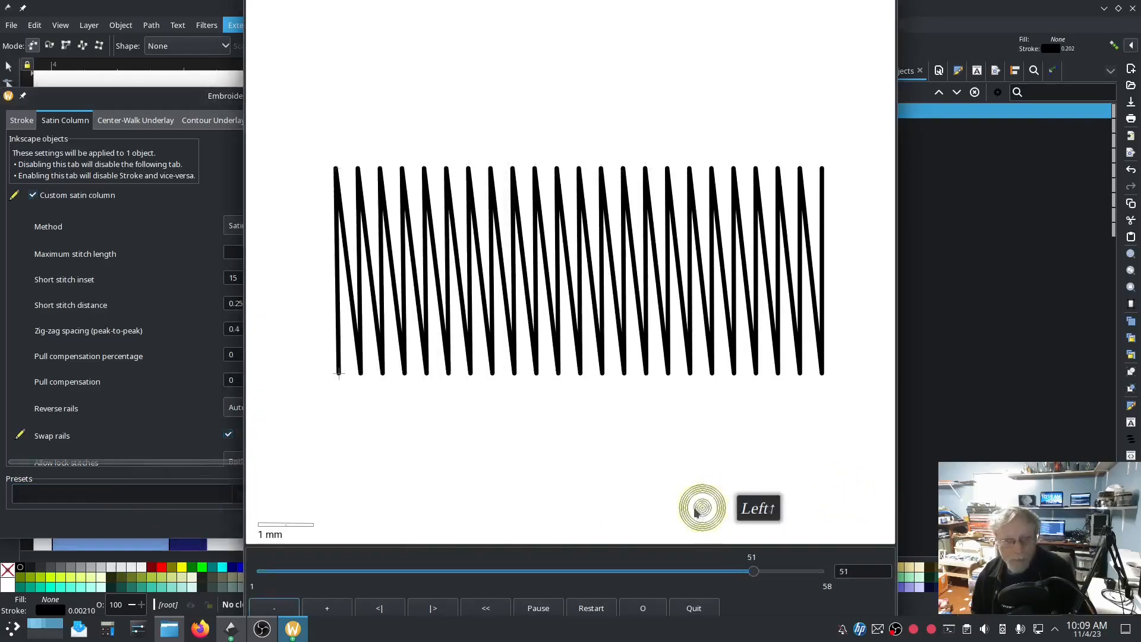
left_click(172, 499)
left_click(454, 525)
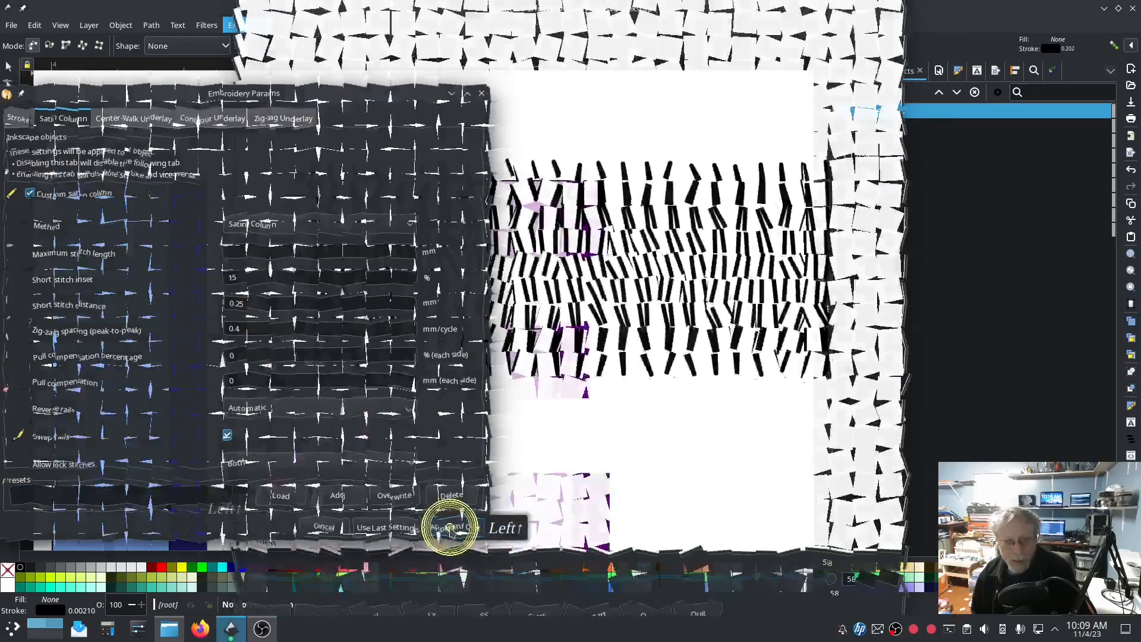
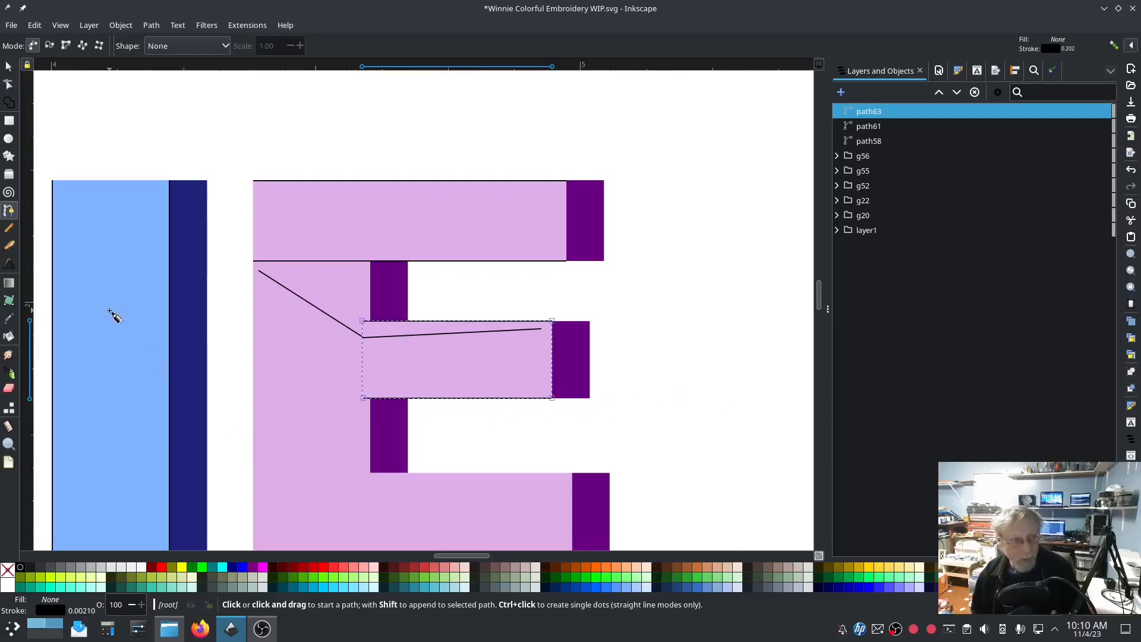
- Draw a bent connecting path from the middle arm's lower-left corner down the stem to the lower arm's upper-right corner
left_click(356, 409)
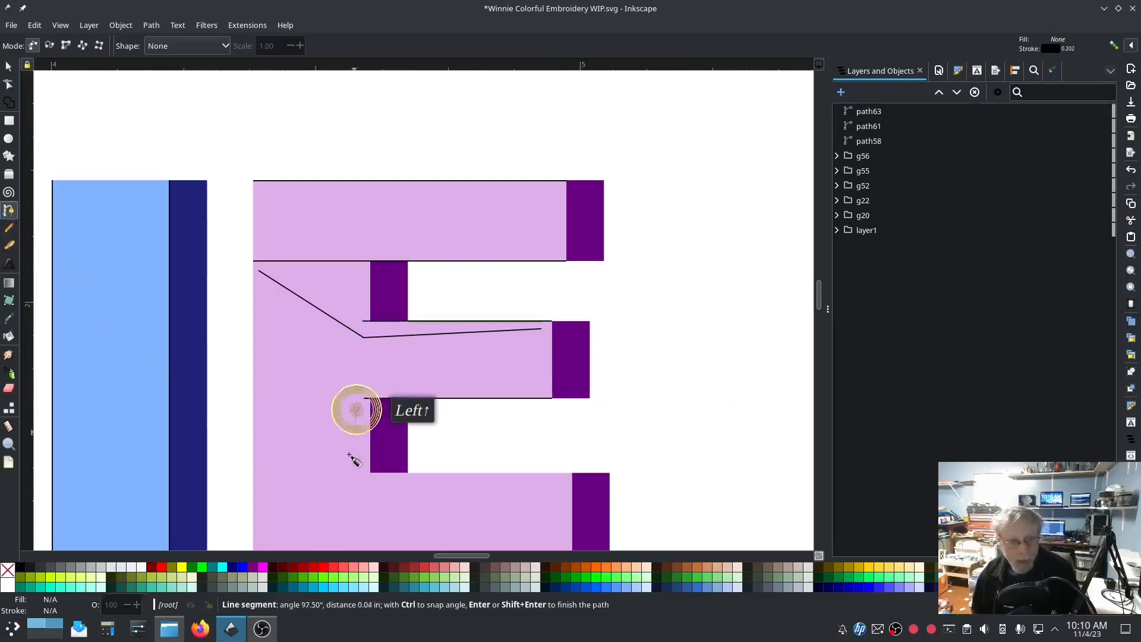
left_click(355, 494)
double_click(563, 479)
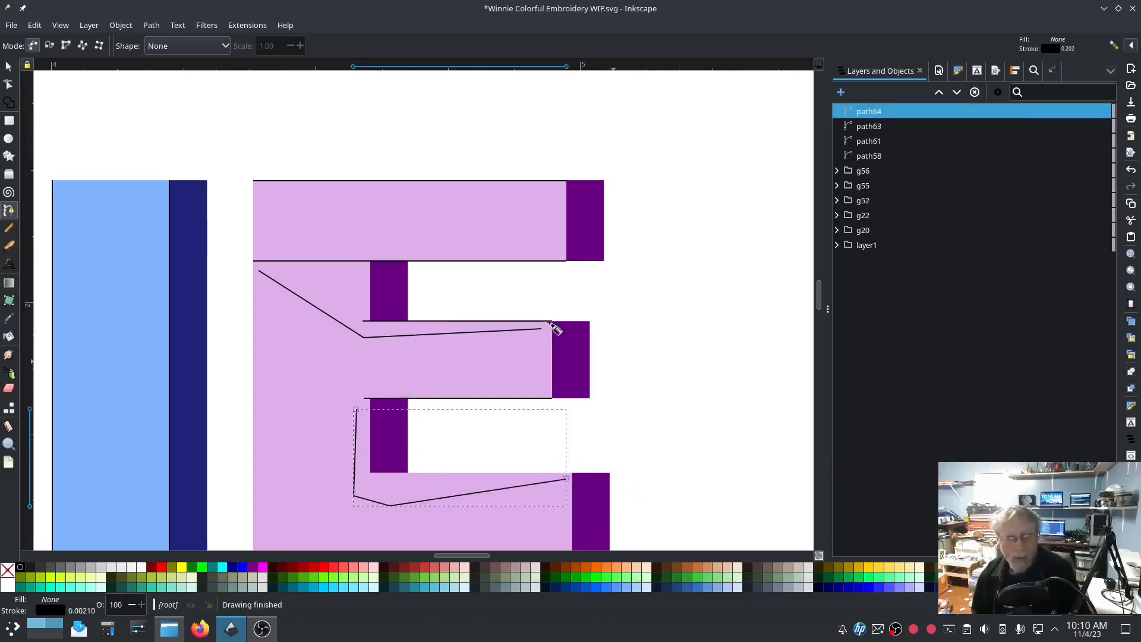
- Apply Ink/Stitch running stitch parameters to the bent connecting path between the middle and lower arms
left_click(247, 25)
mouse_move(356, 179)
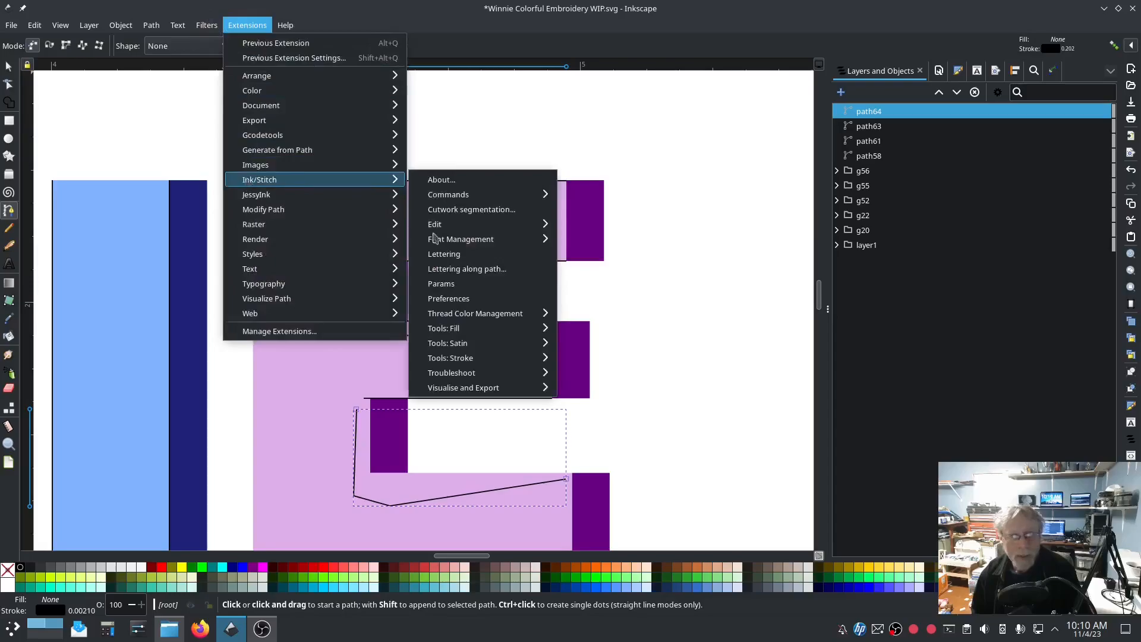
left_click(443, 283)
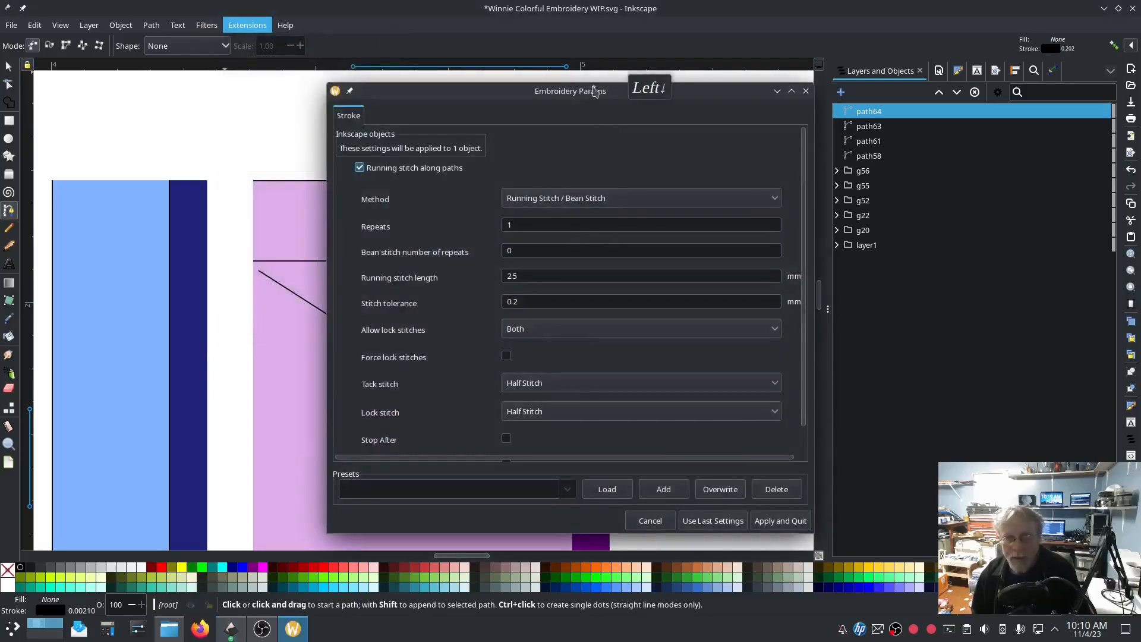
left_click_drag(594, 87, 305, 52)
left_click(163, 172)
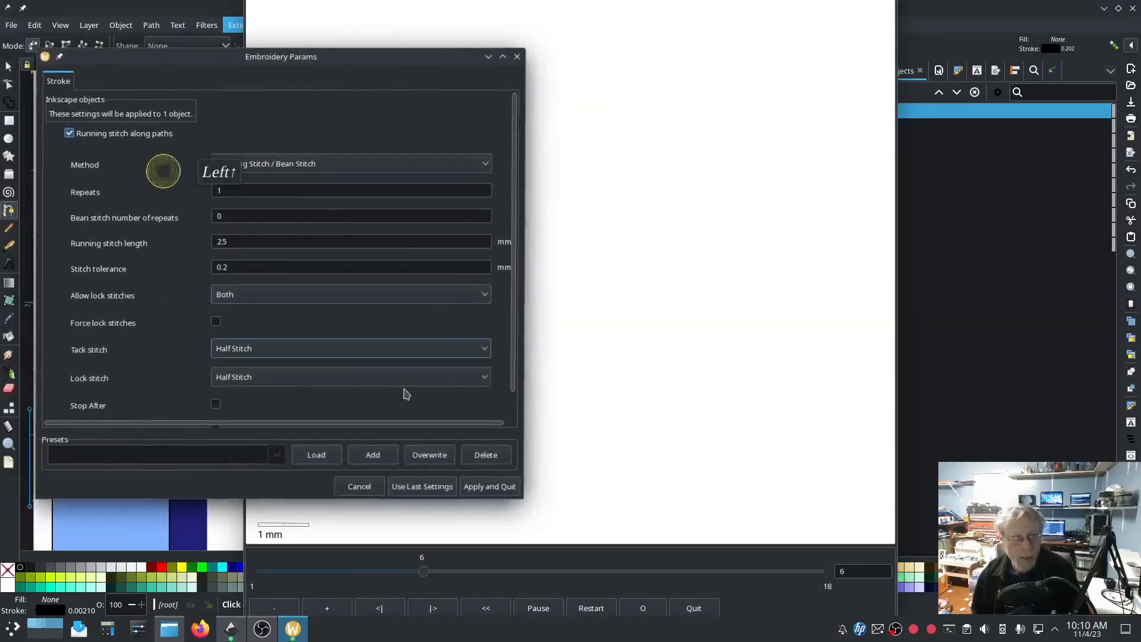
left_click(473, 486)
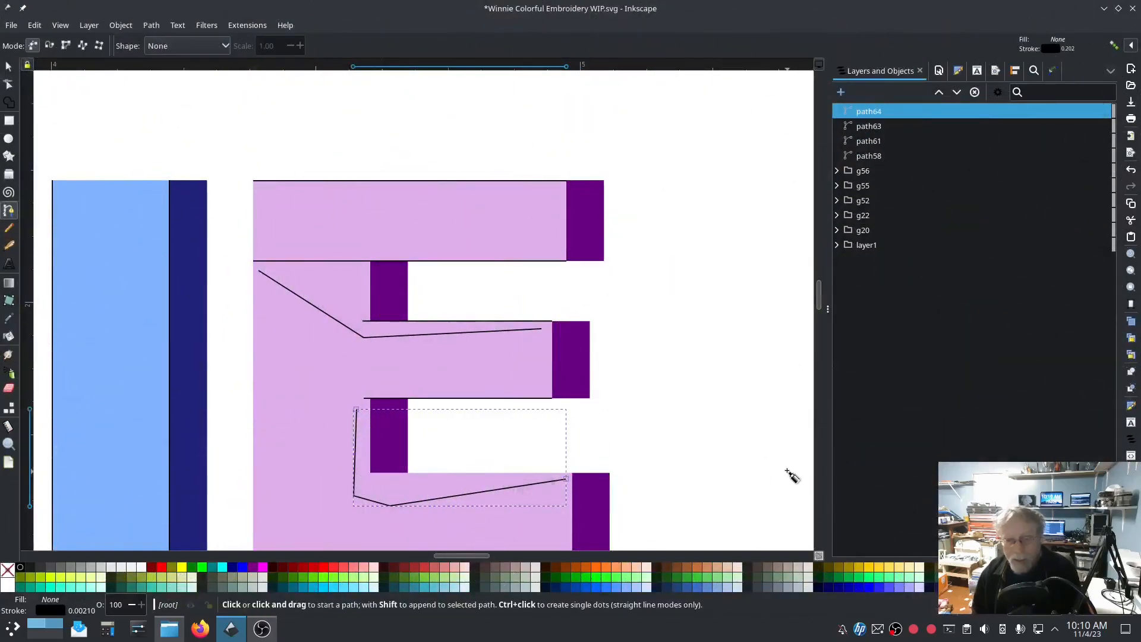
- Draw a right-to-left rail about 0.39 in long along the upper edge of the E's lower arm
scroll(660, 475, "down", 1, "ctrl")
scroll(665, 486, "down", 3)
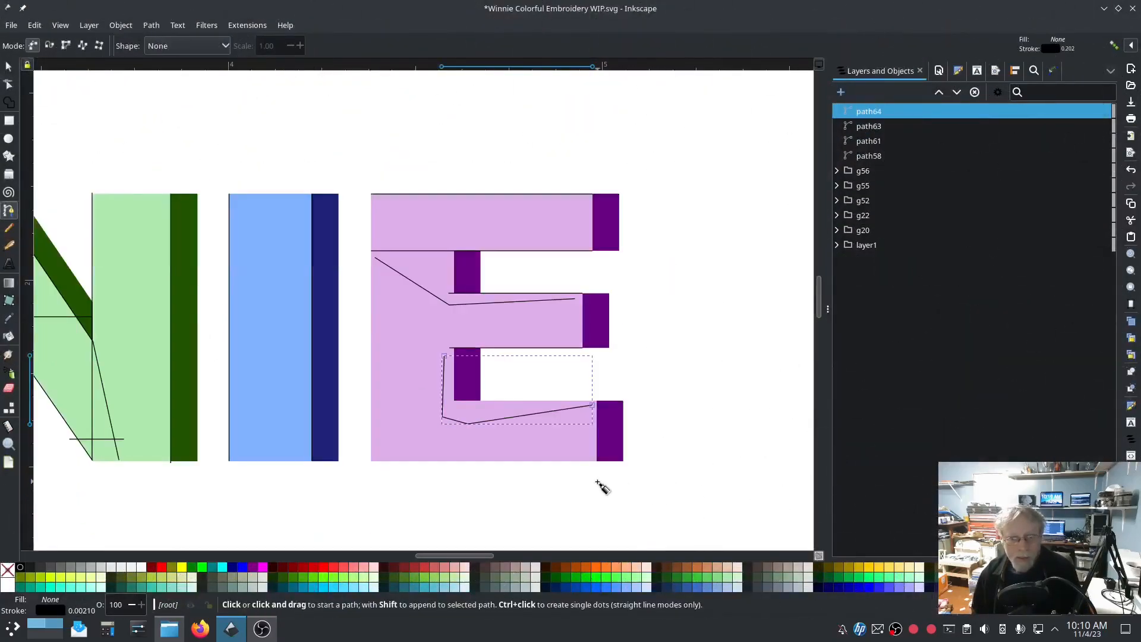
scroll(601, 486, "up", 2, "ctrl")
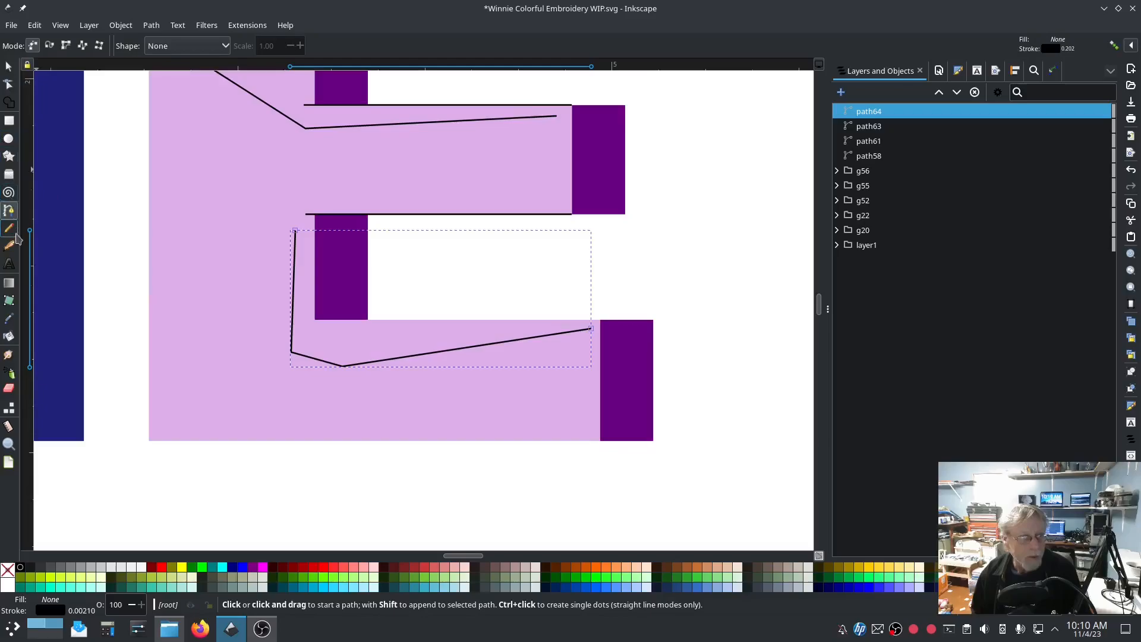
left_click(10, 211)
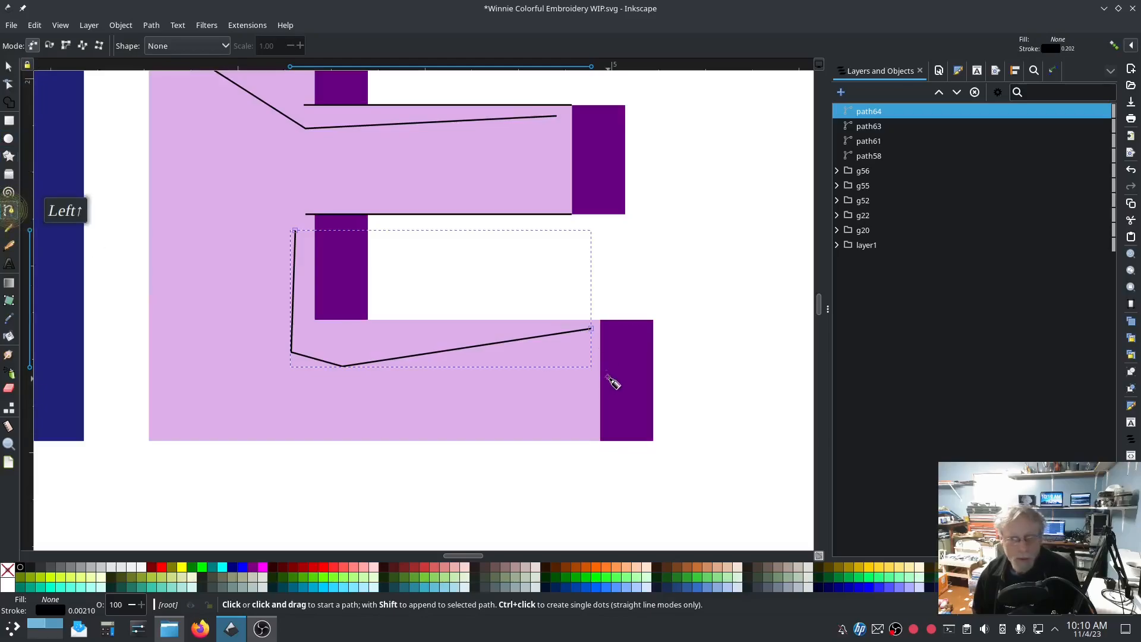
left_click(600, 321)
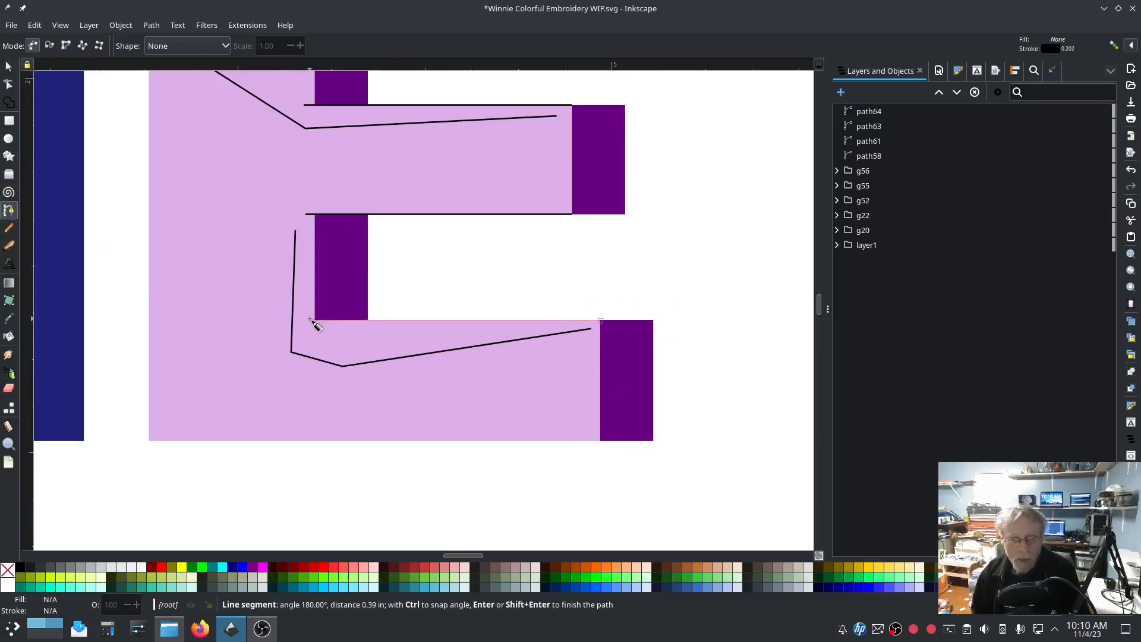
key("Return")
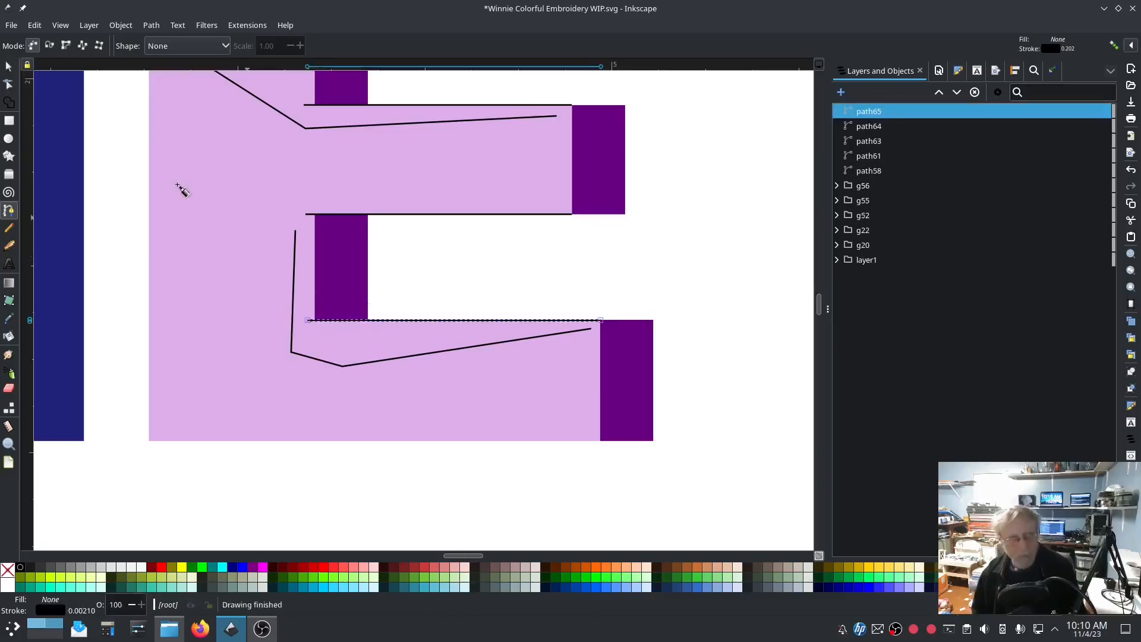
- Duplicate the rail onto the lower arm's bottom edge and combine both rails into one path
left_click(8, 70)
key("ctrl+d")
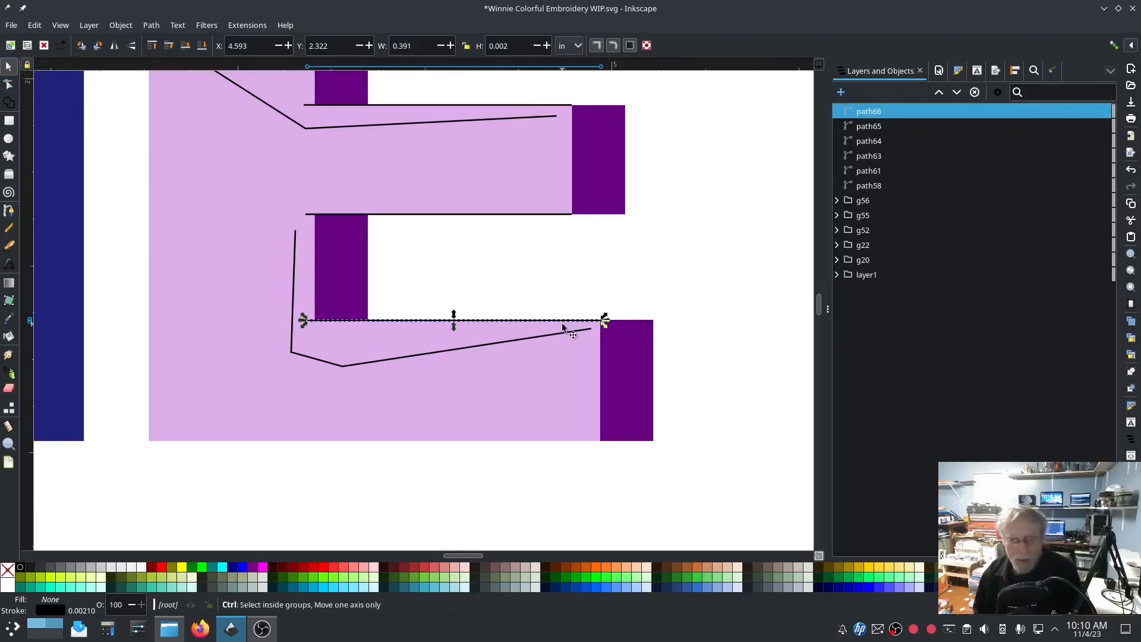
left_click_drag(561, 322, 568, 447)
left_click(865, 127, "shift")
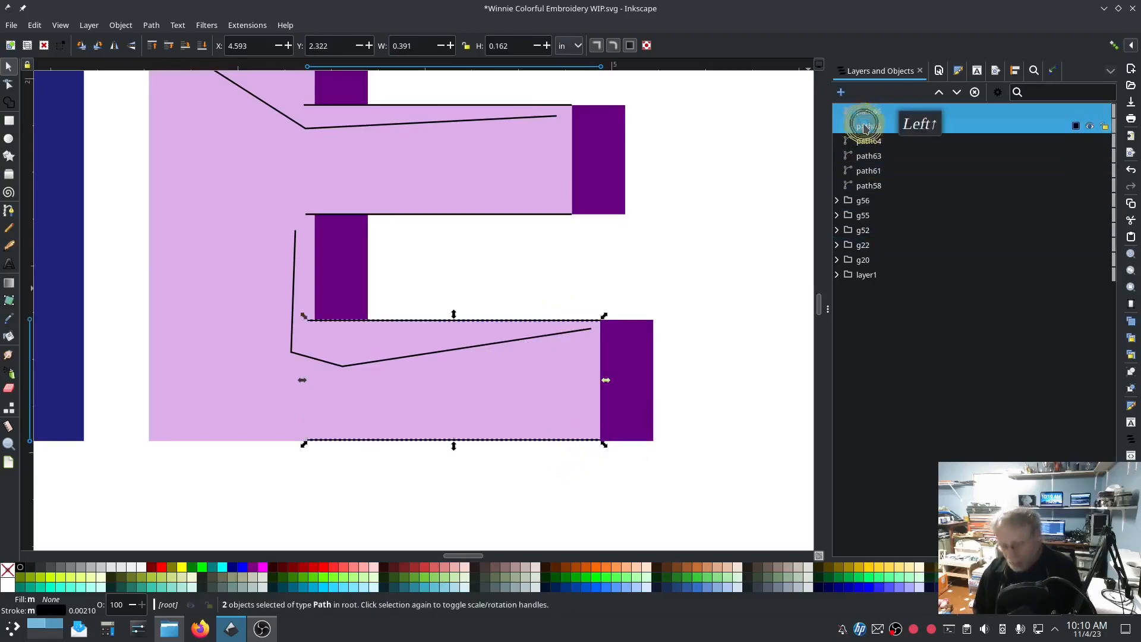
key("ctrl+k")
- Enable custom satin column for the lower arm's combined rails and examine the simulated stitch-out
left_click(249, 25)
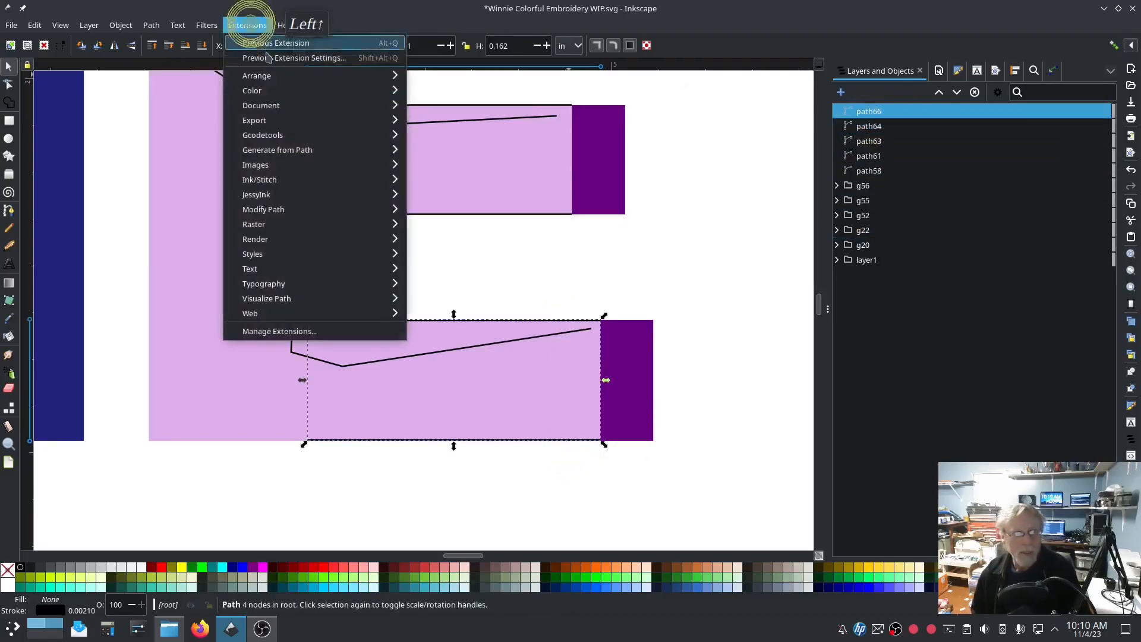
mouse_move(280, 179)
left_click(509, 281)
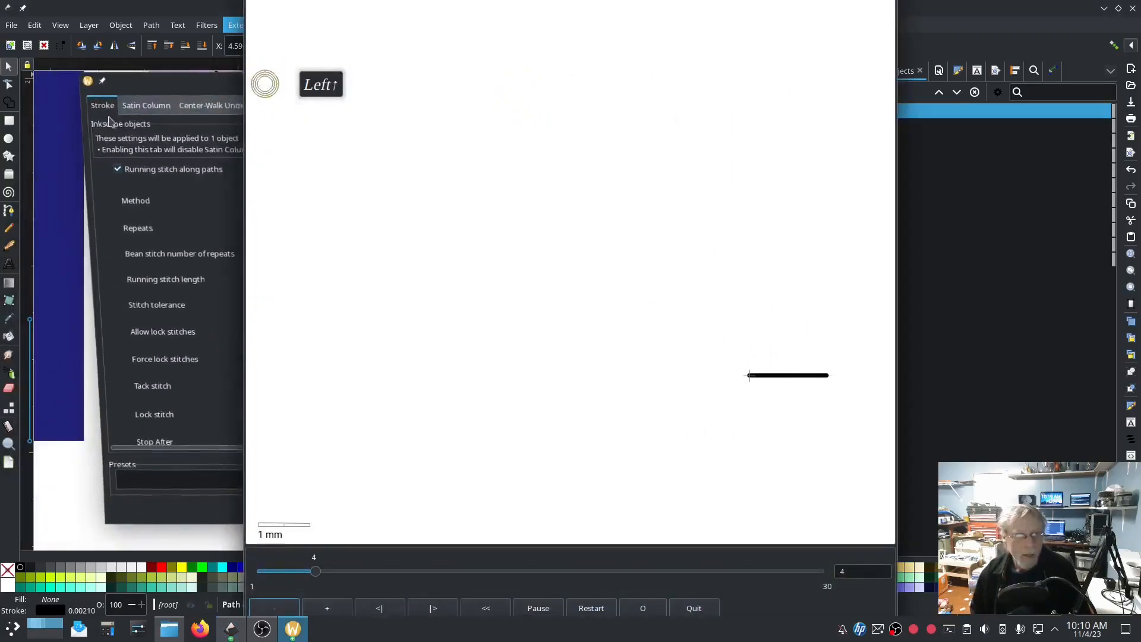
left_click(128, 105)
left_click(105, 180)
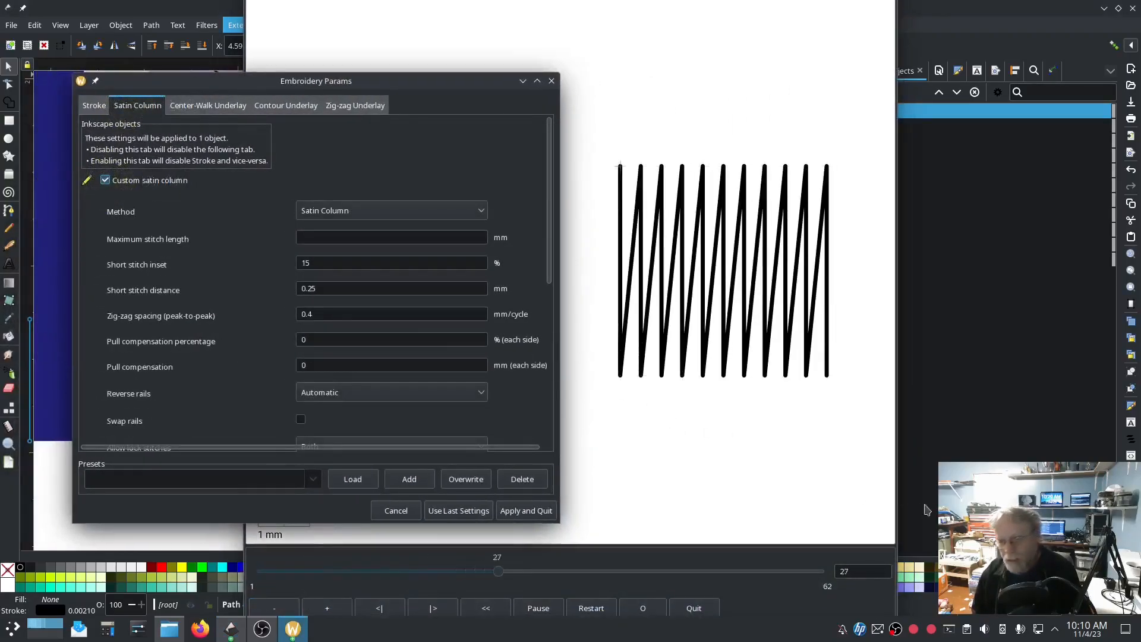
left_click(845, 511)
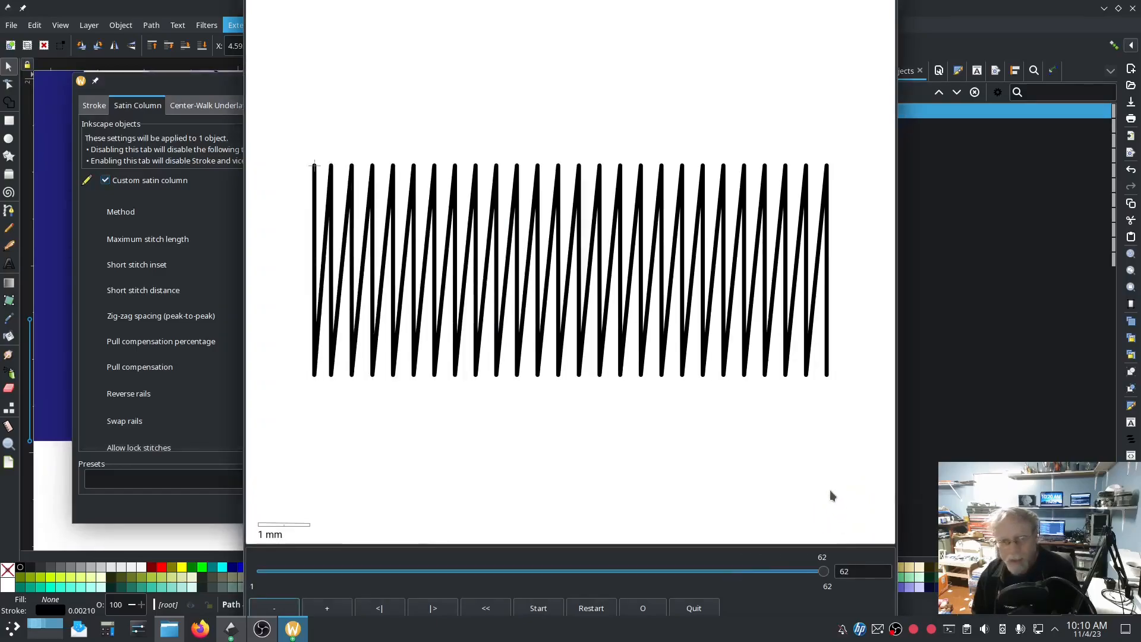
- Swap the rails of the lower arm's satin column, check the stitch simulation and apply the parameters
left_click(182, 527)
left_click(293, 421)
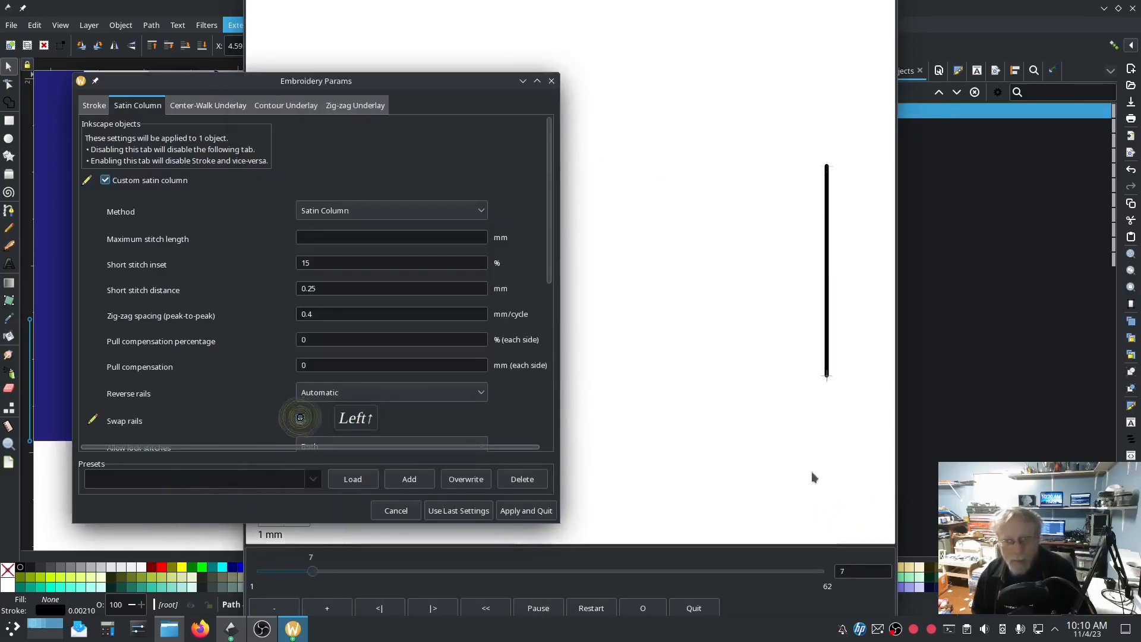
left_click(834, 489)
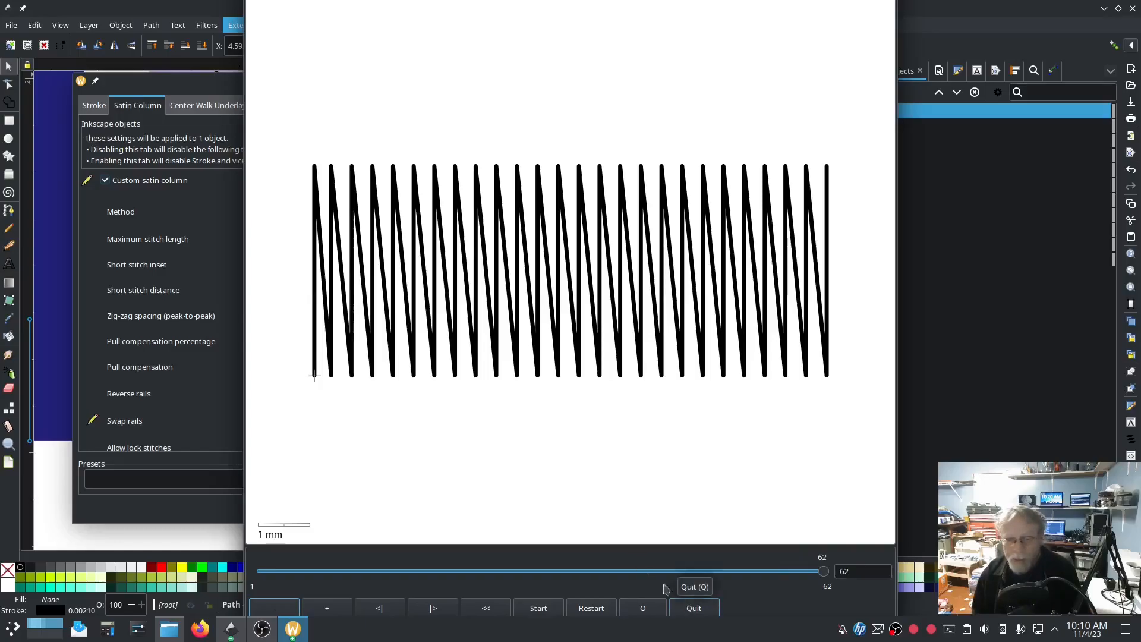
left_click(523, 509)
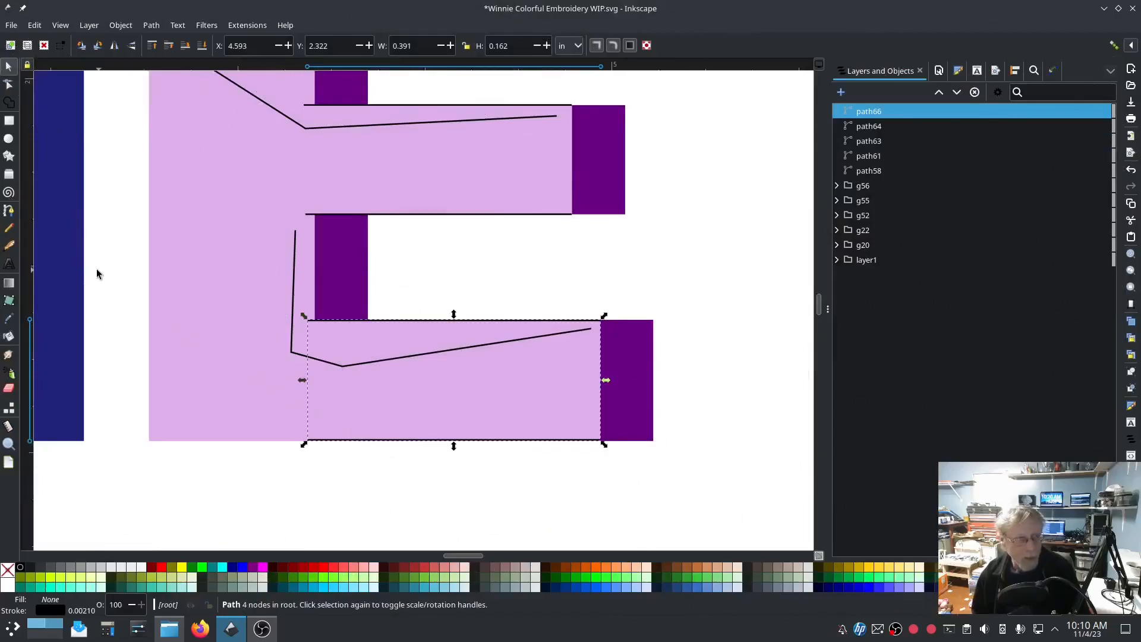
- Draw a bottom-to-top rail about 0.57 in long along the E stem's left edge, ending at the underside of the top arm
left_click(10, 210)
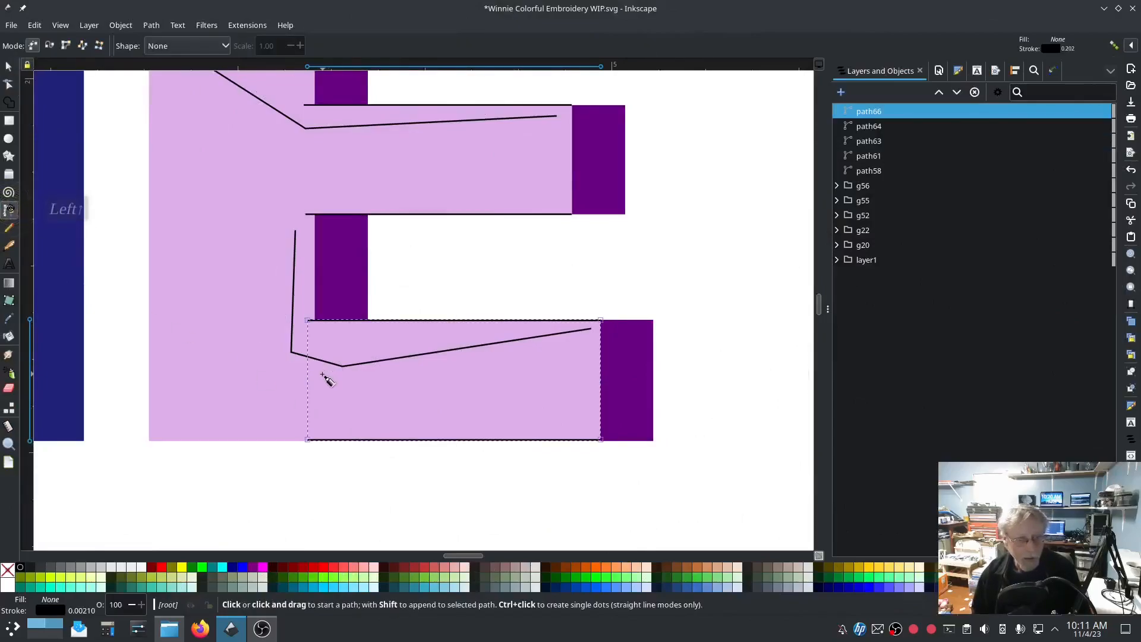
scroll(381, 463, "down", 1)
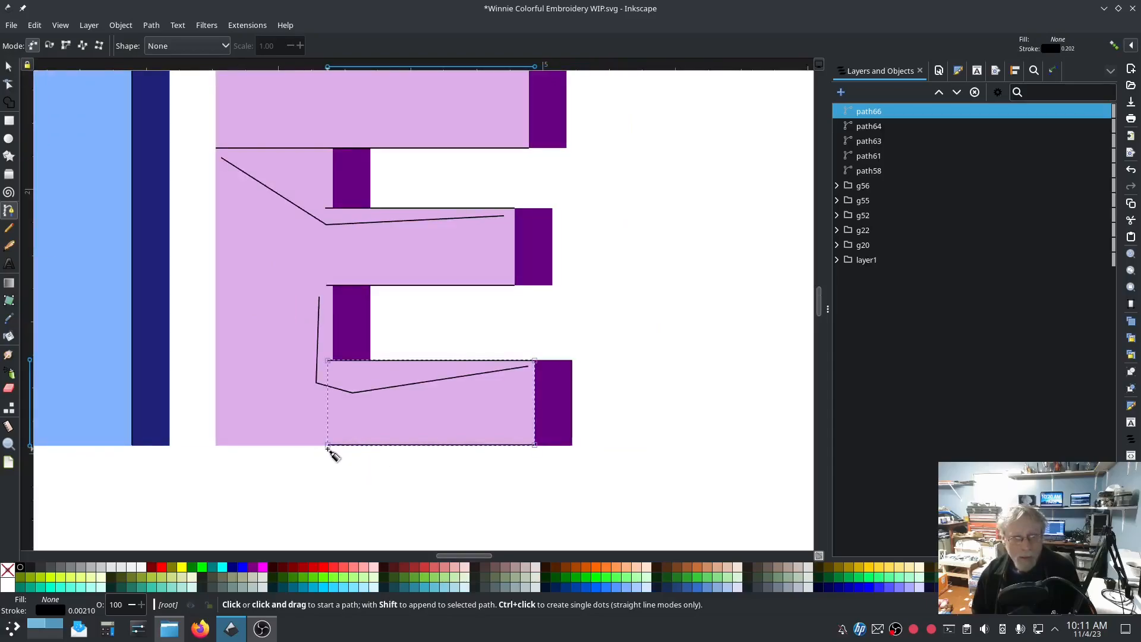
left_click(215, 445)
left_click(216, 146)
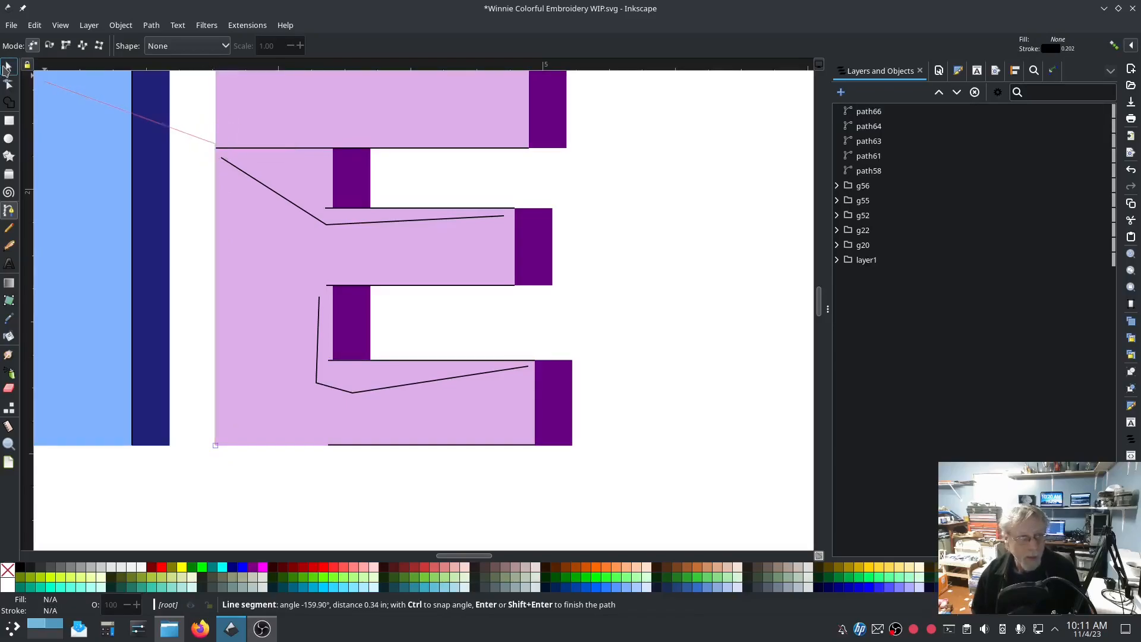
- Duplicate the stem rail, move the copy to the stem's right edge and combine both rails into one path
left_click(6, 67)
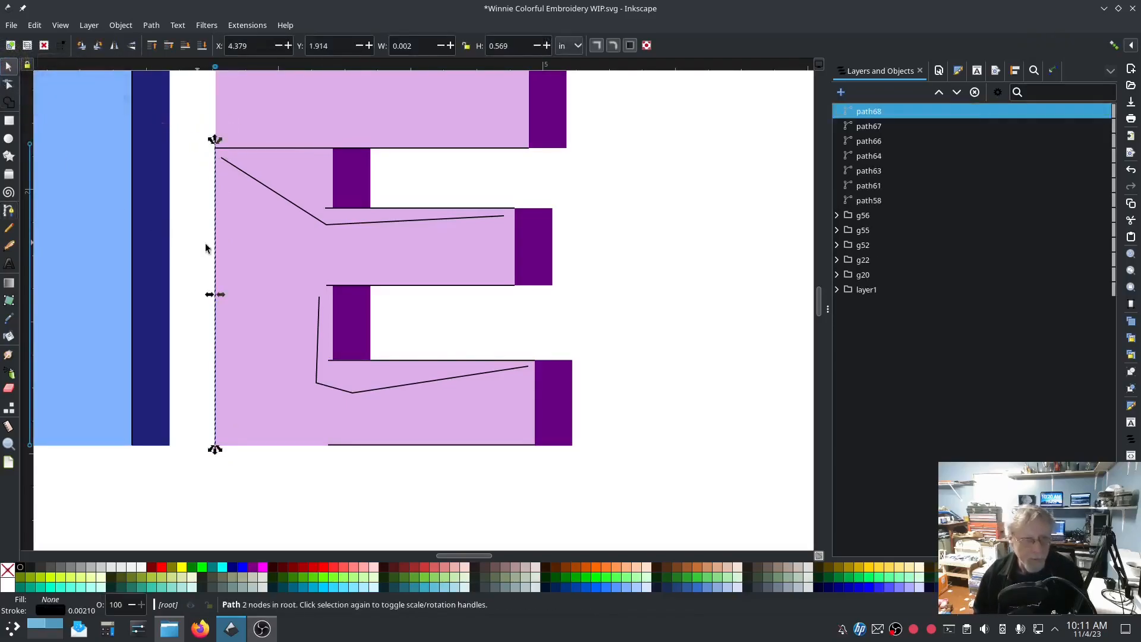
left_click_drag(215, 250, 357, 248)
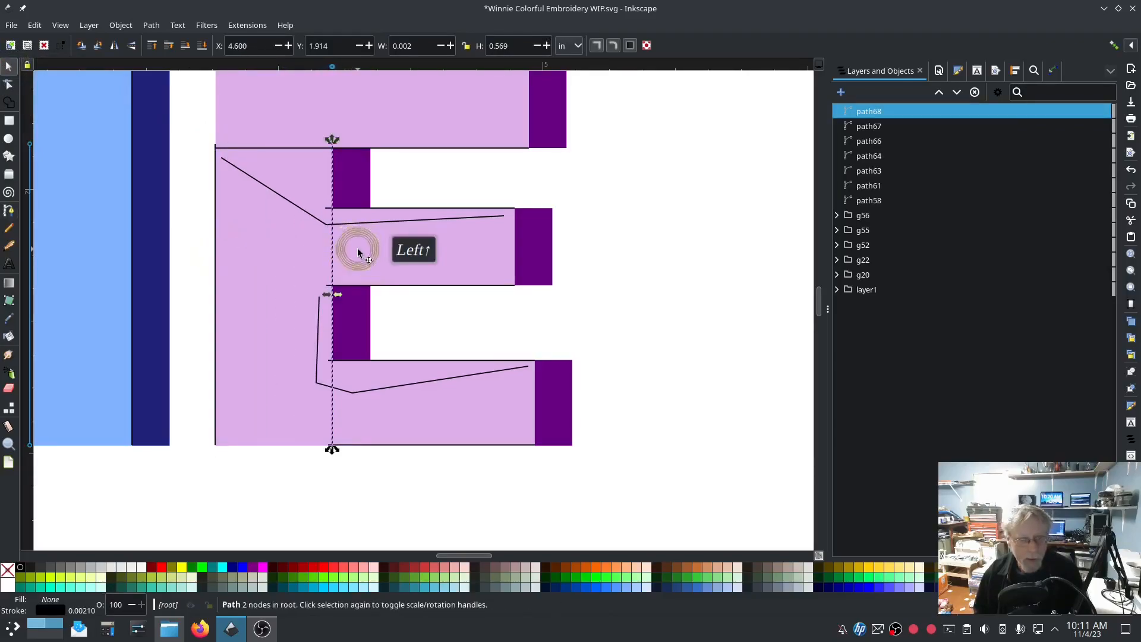
left_click(878, 126, "shift")
key("ctrl+k")
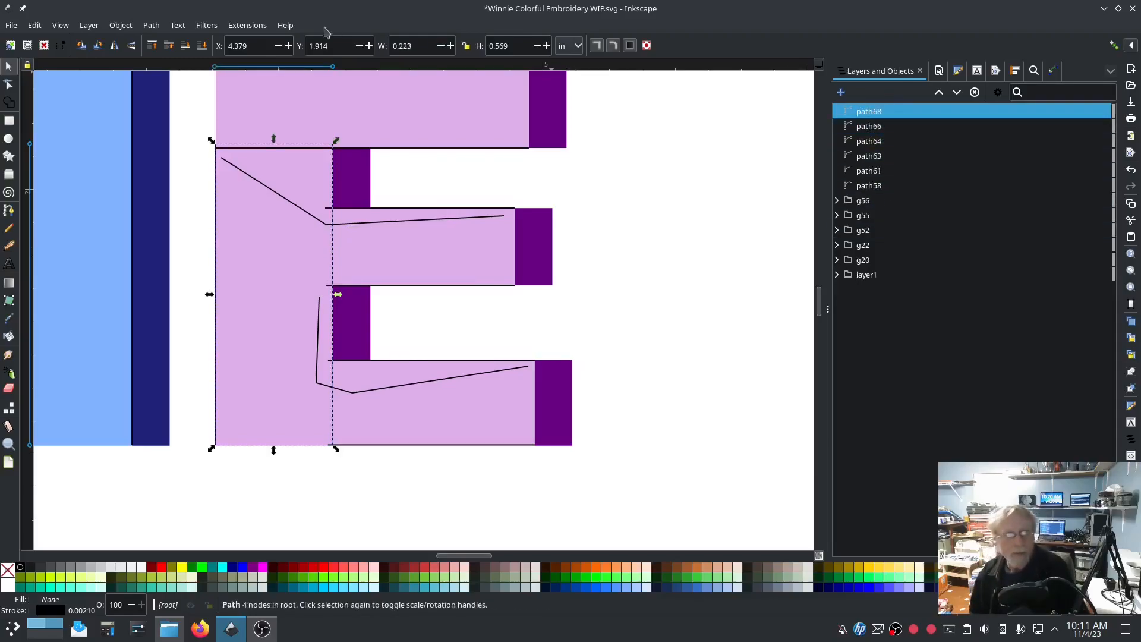
- Enable custom satin column for the stem's combined rails, check the stitch simulation and apply the parameters
left_click(247, 25)
mouse_move(357, 179)
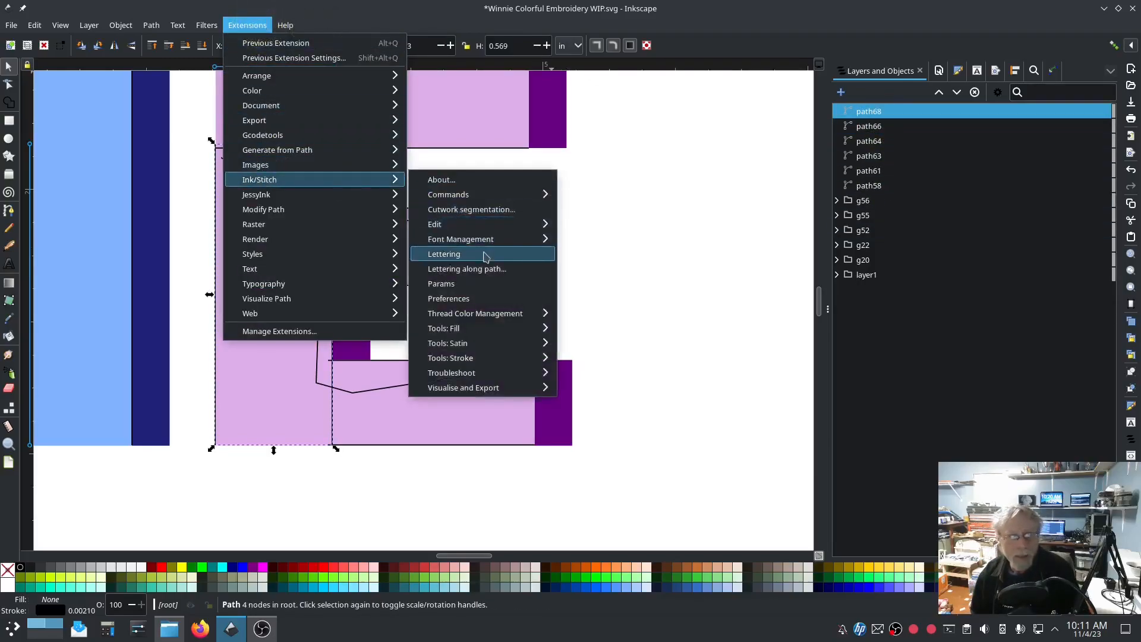
left_click(466, 284)
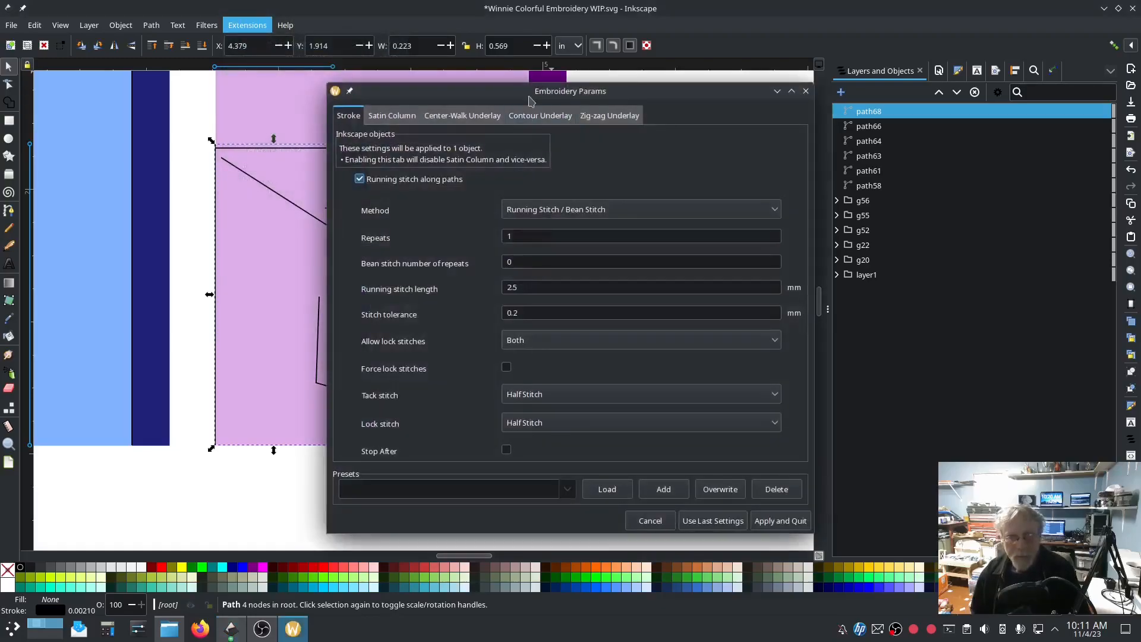
left_click_drag(530, 101, 304, 78)
left_click(166, 93)
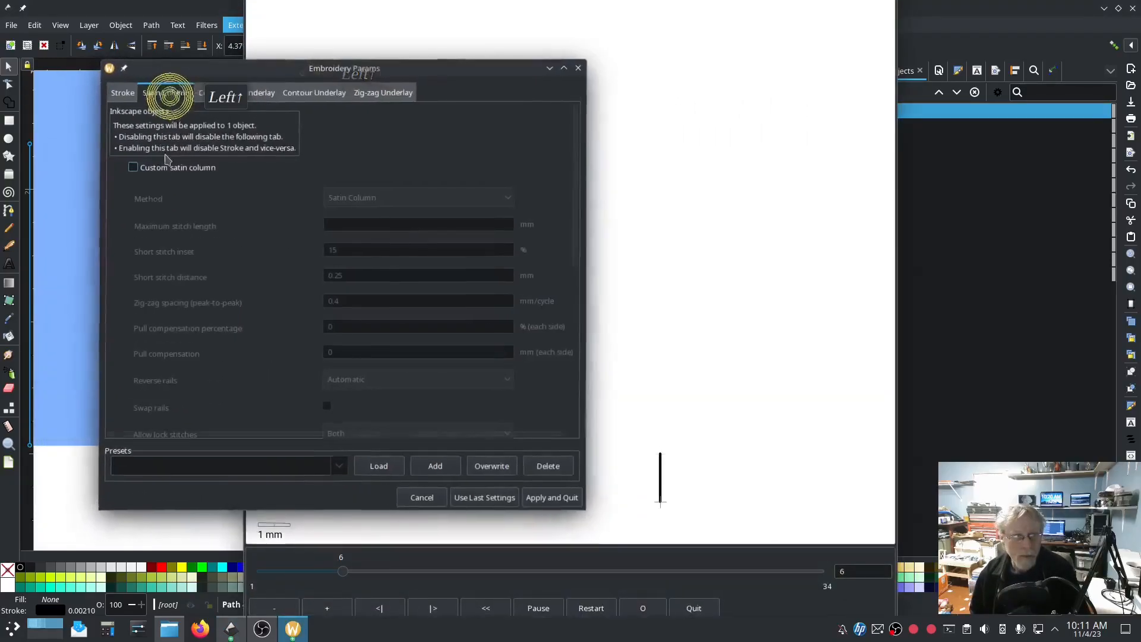
left_click(132, 170)
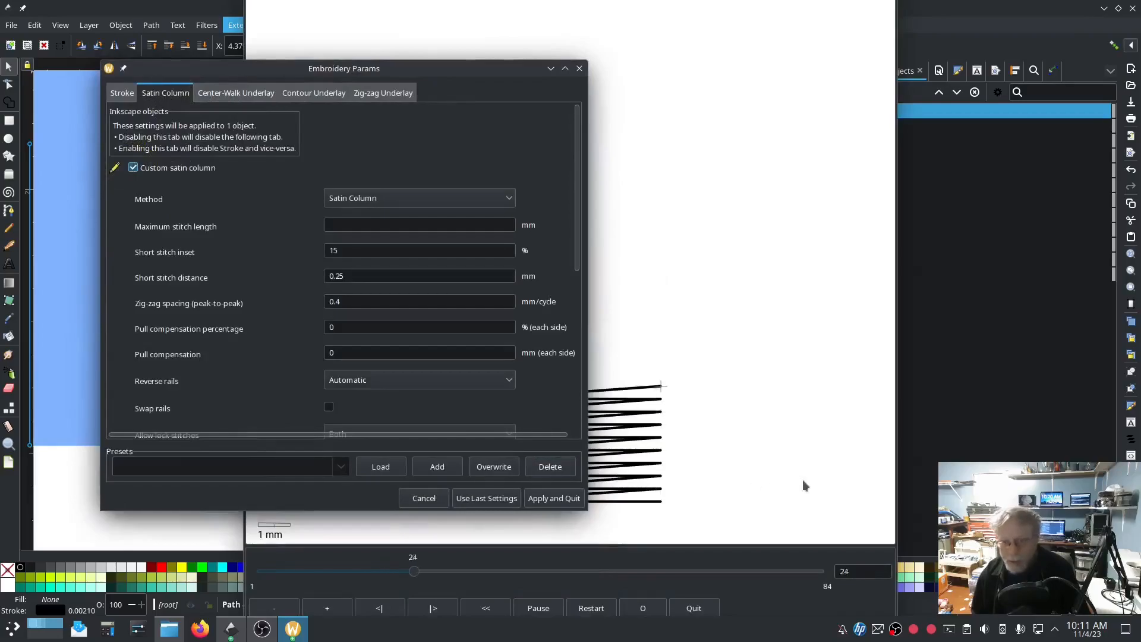
left_click(804, 481)
left_click(168, 466)
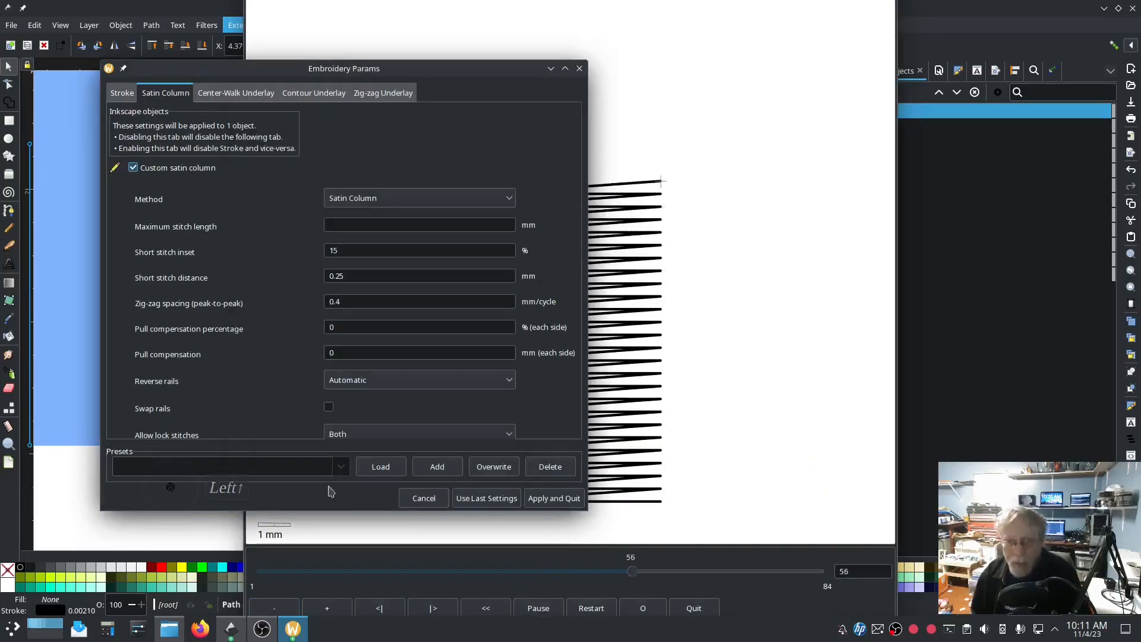
left_click(552, 498)
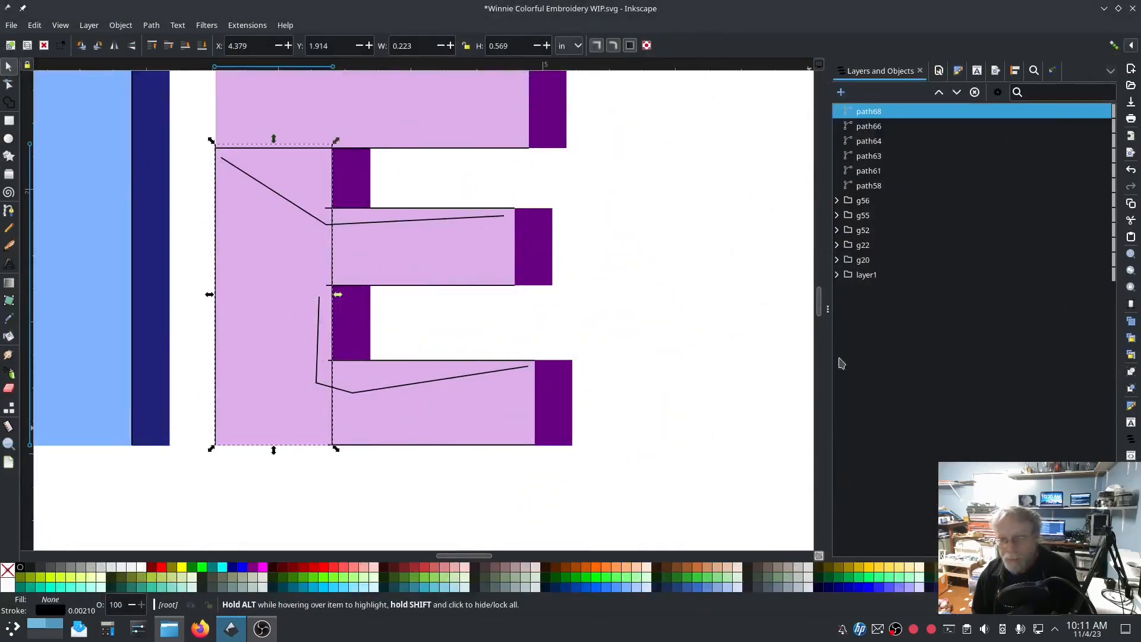
- Group the E's six stitch paths together
left_click(871, 187, "shift")
right_click(872, 186)
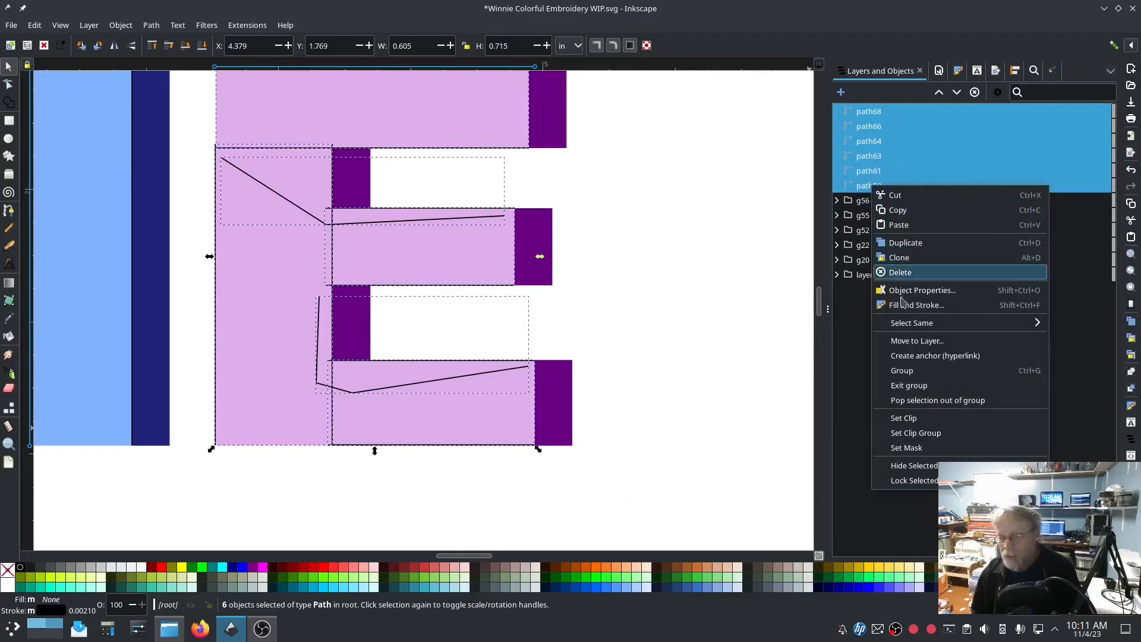
left_click(902, 371)
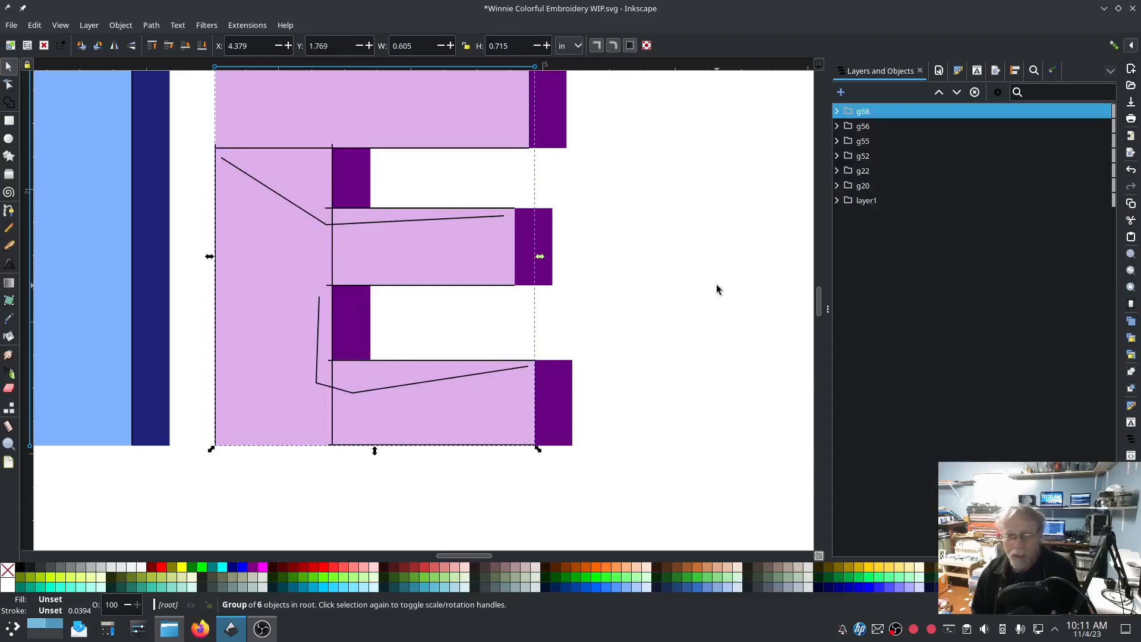
- Set the stroke color of the W's stitch-path group by sampling the light pink of the W's face
left_click_drag(195, 476, 589, 487)
scroll(485, 498, "down", 2)
left_click_drag(420, 499, 716, 461)
left_click_drag(252, 483, 603, 496)
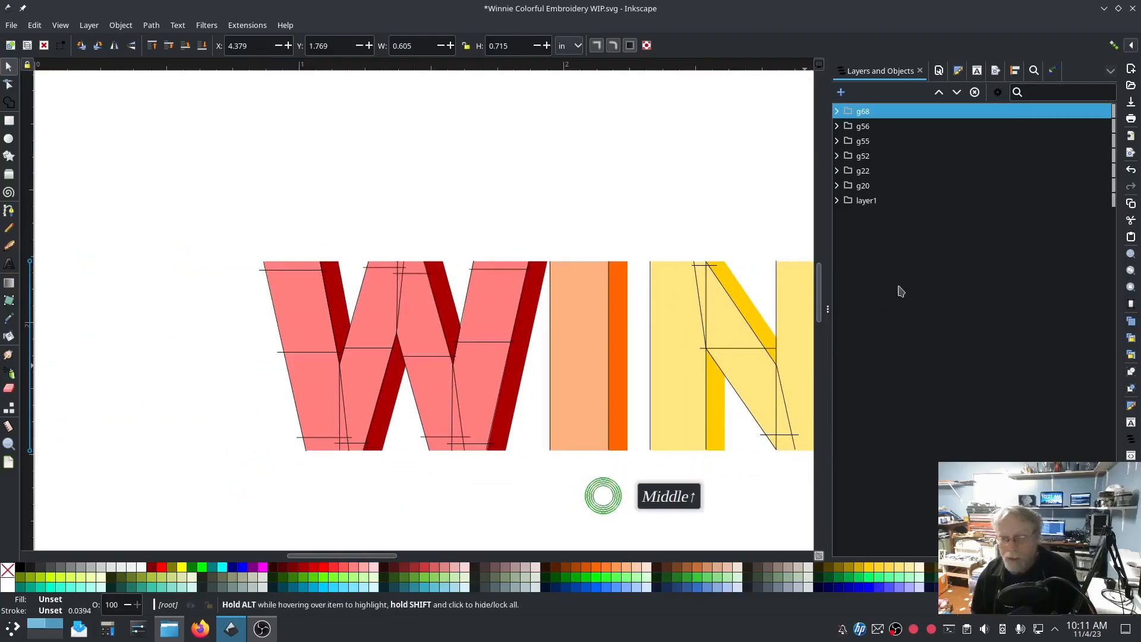
left_click(864, 186)
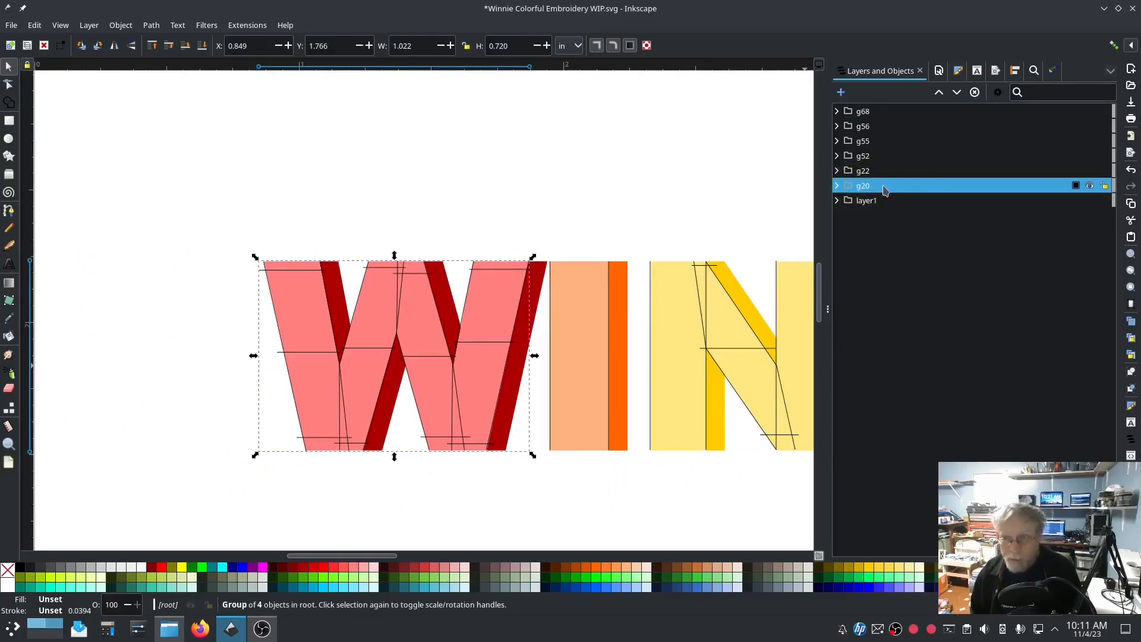
left_click(10, 321)
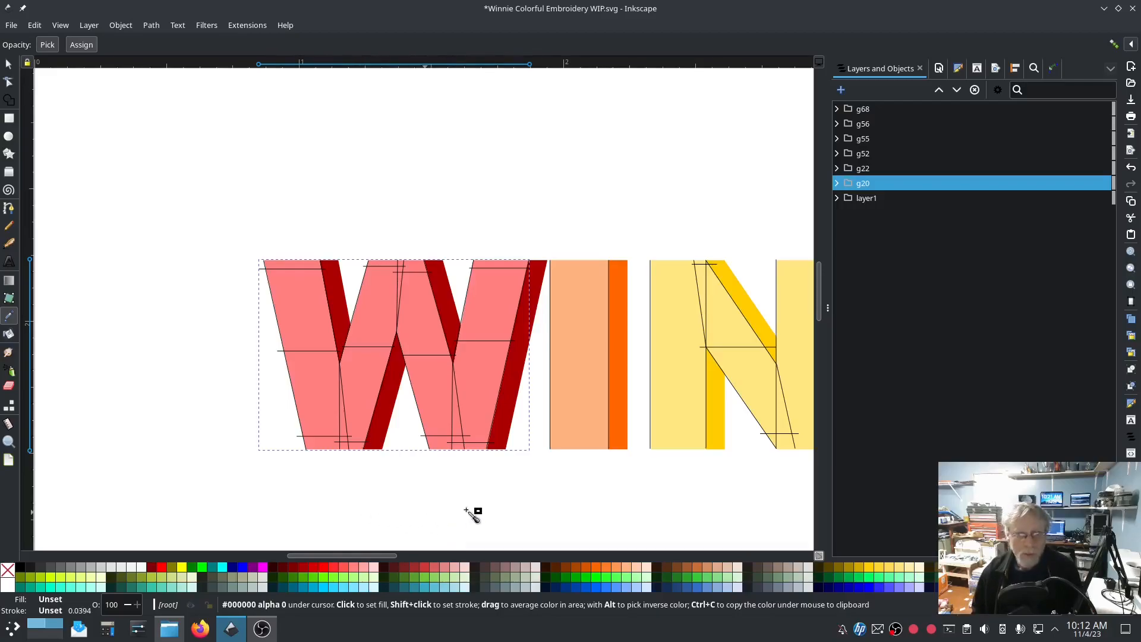
left_click(487, 375, "shift")
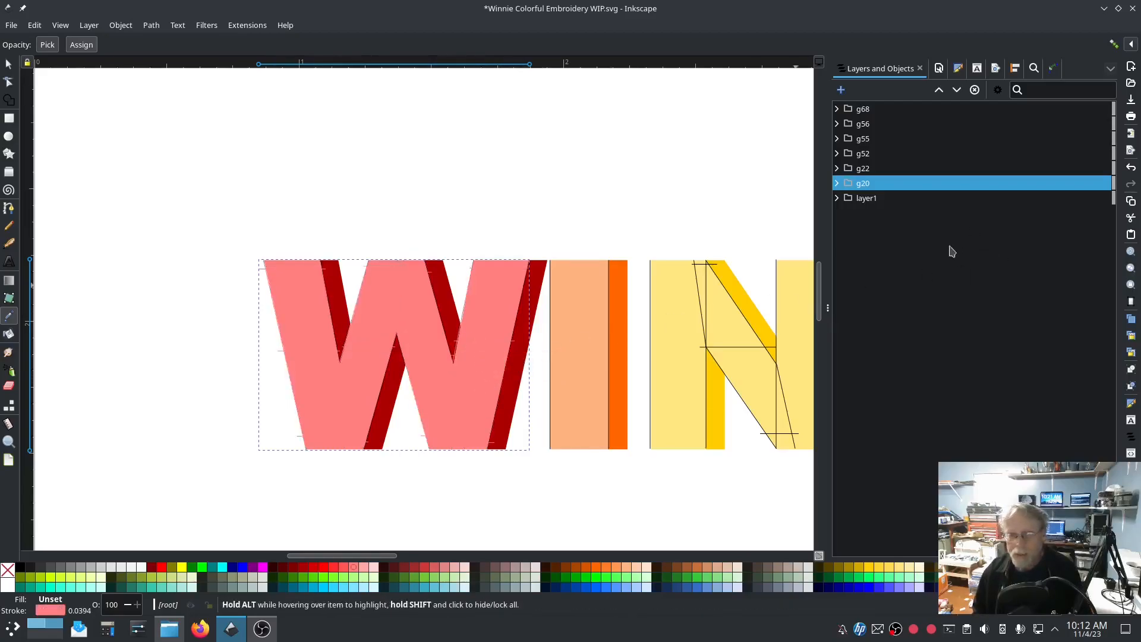
- Try to color the first I's stitch-path group by sampling the light orange lettering as its fill
left_click(870, 170)
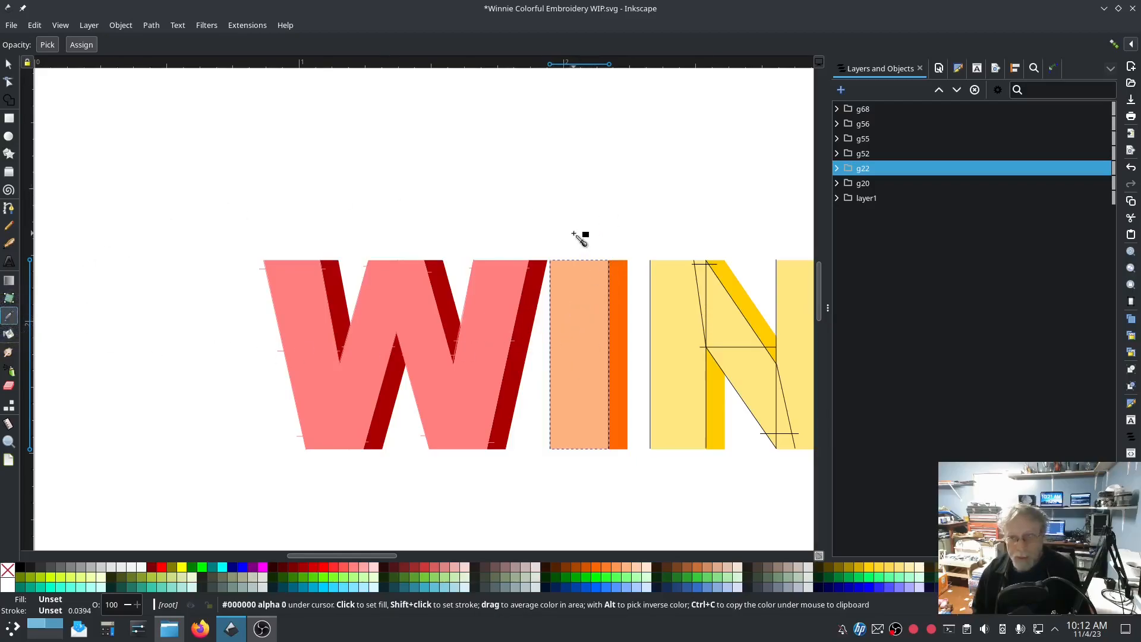
left_click(860, 169)
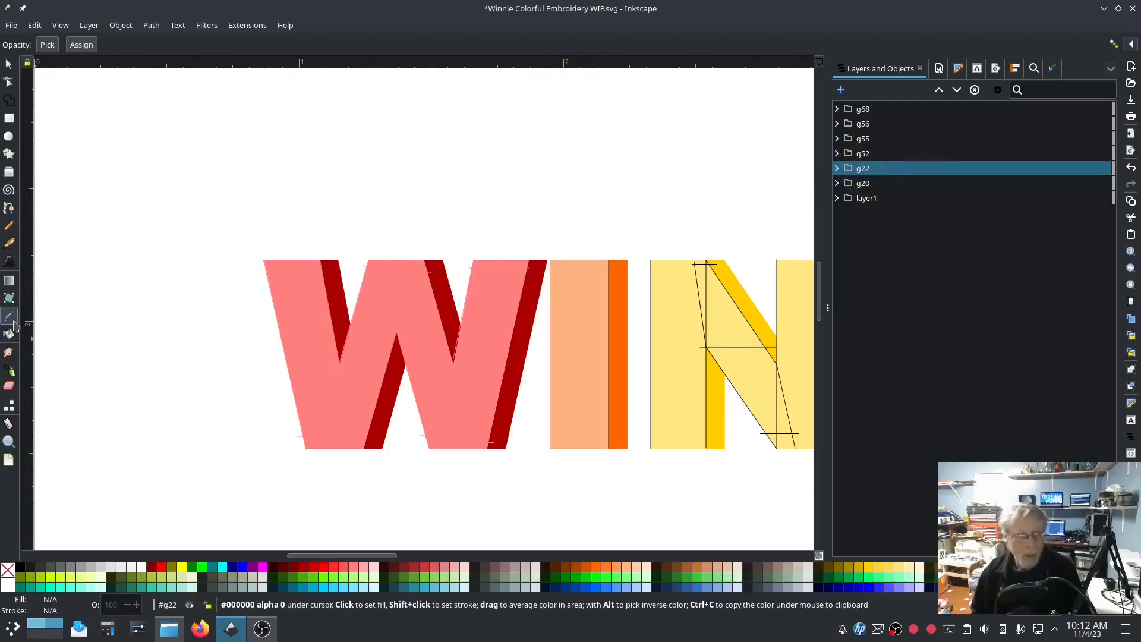
left_click(580, 294)
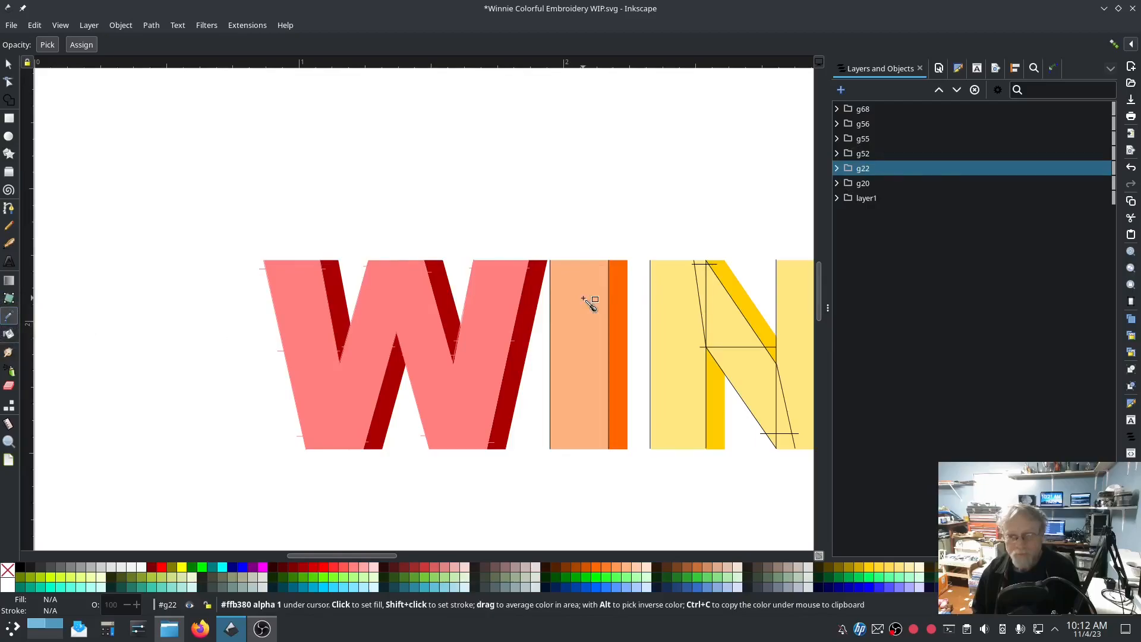
left_click(863, 169)
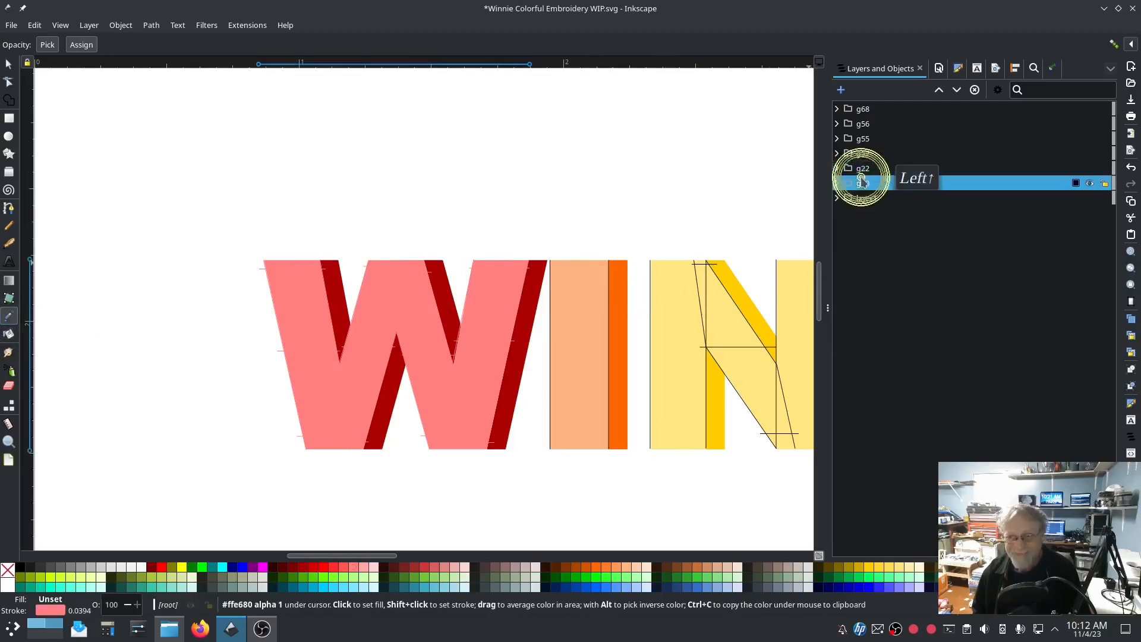
left_click(583, 348)
left_click(679, 334)
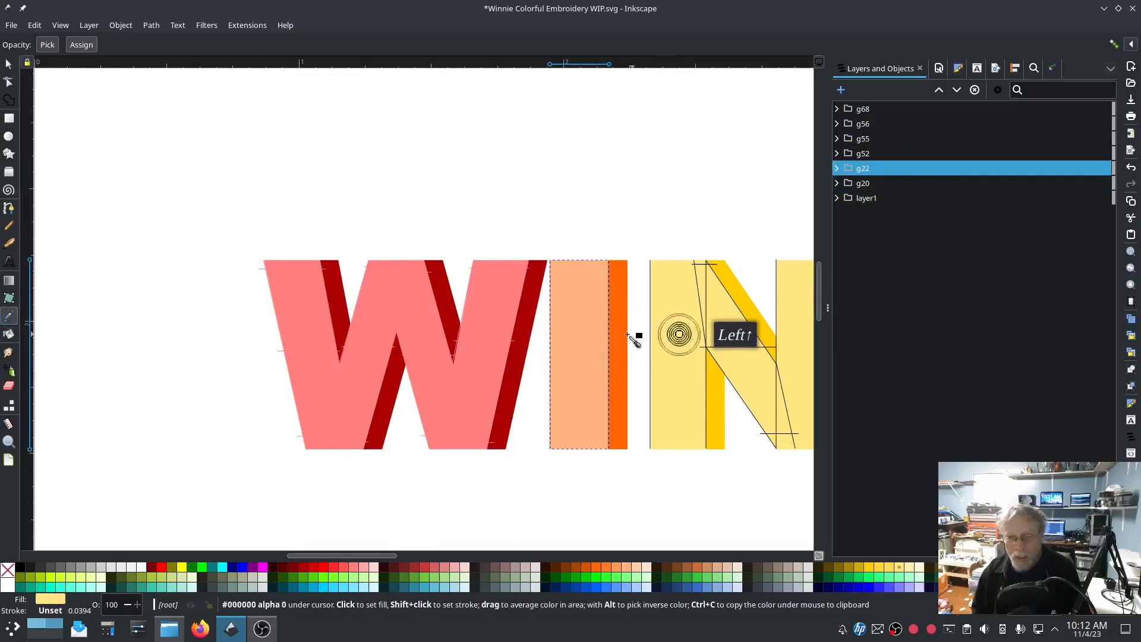
left_click(578, 331)
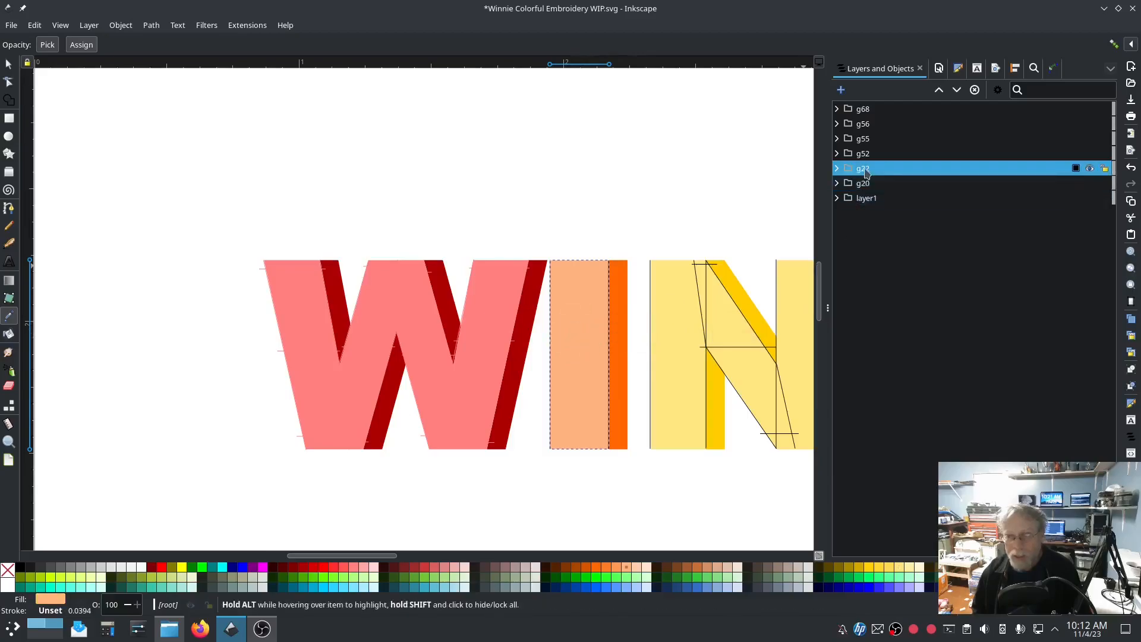
- Remove the fill from the first I's group and give it a flat stroke sampled from the light orange face (#ffb380)
left_click(959, 68)
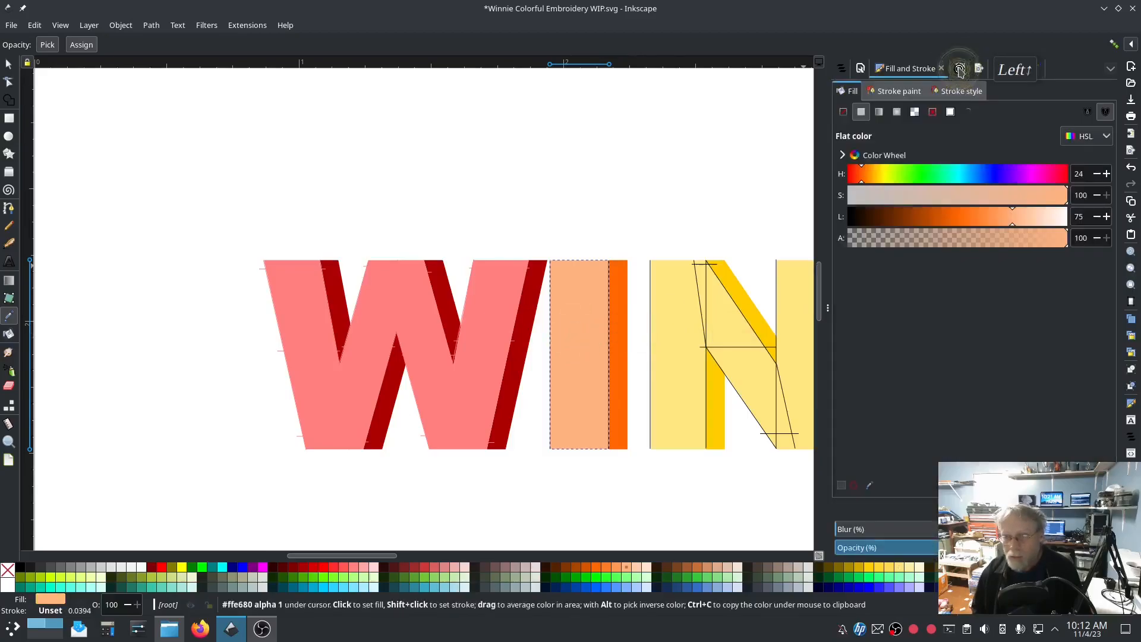
left_click(843, 113)
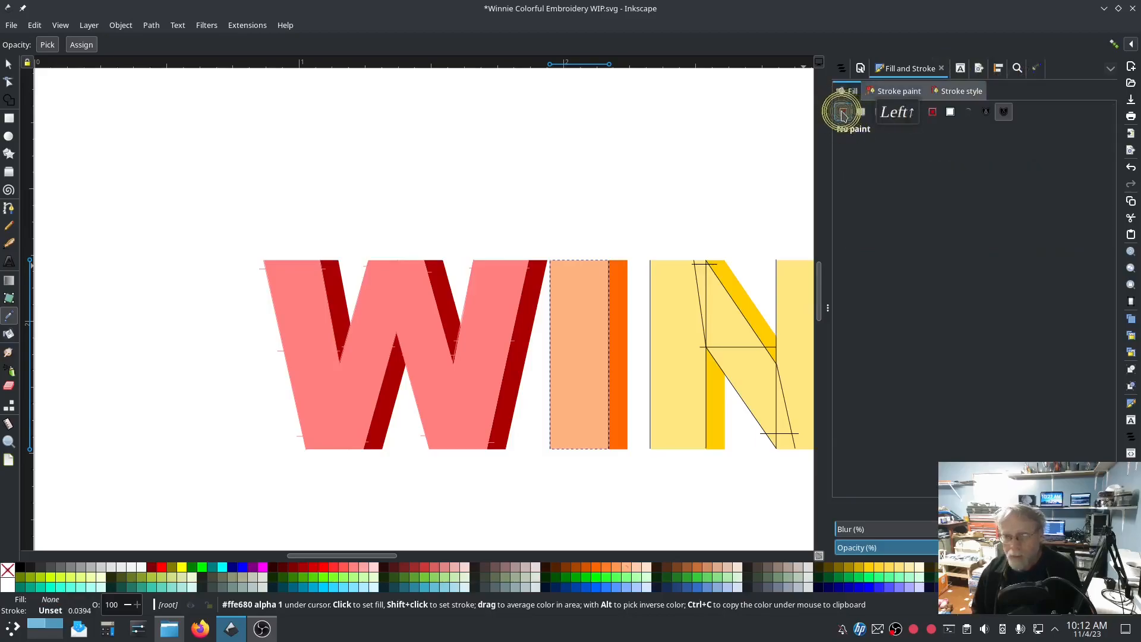
left_click(895, 91)
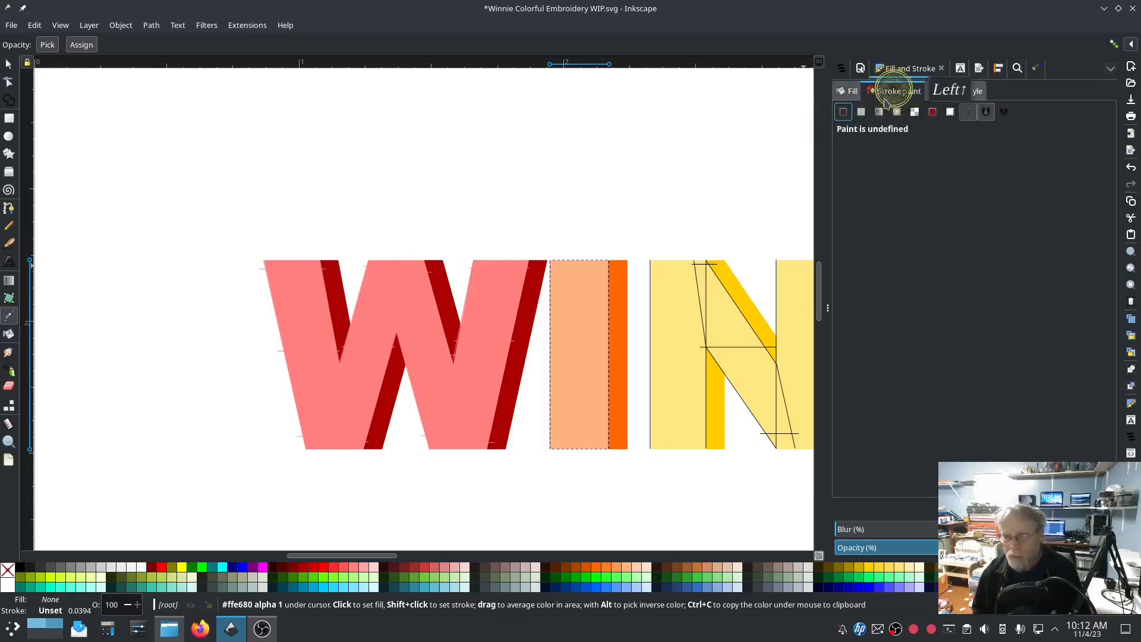
left_click(863, 113)
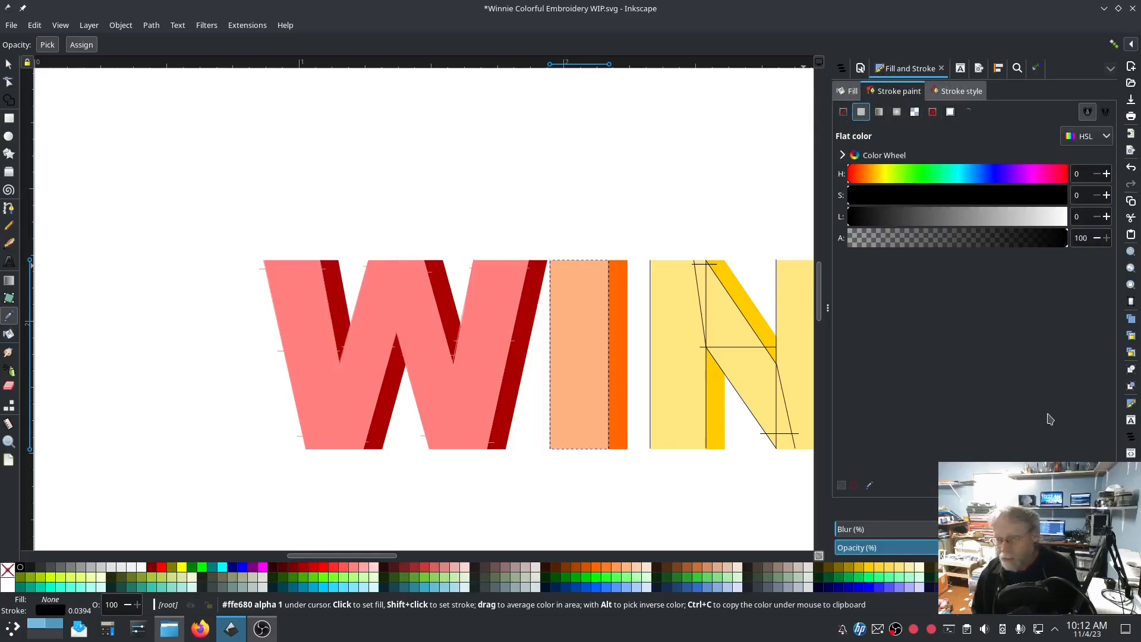
left_click(870, 486)
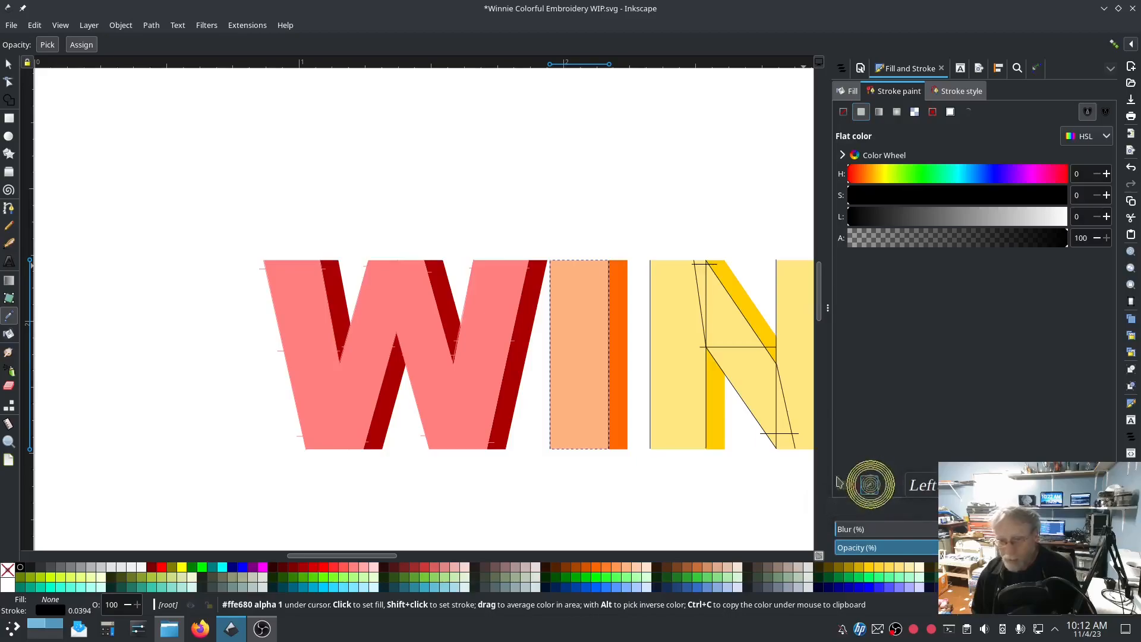
left_click(592, 365)
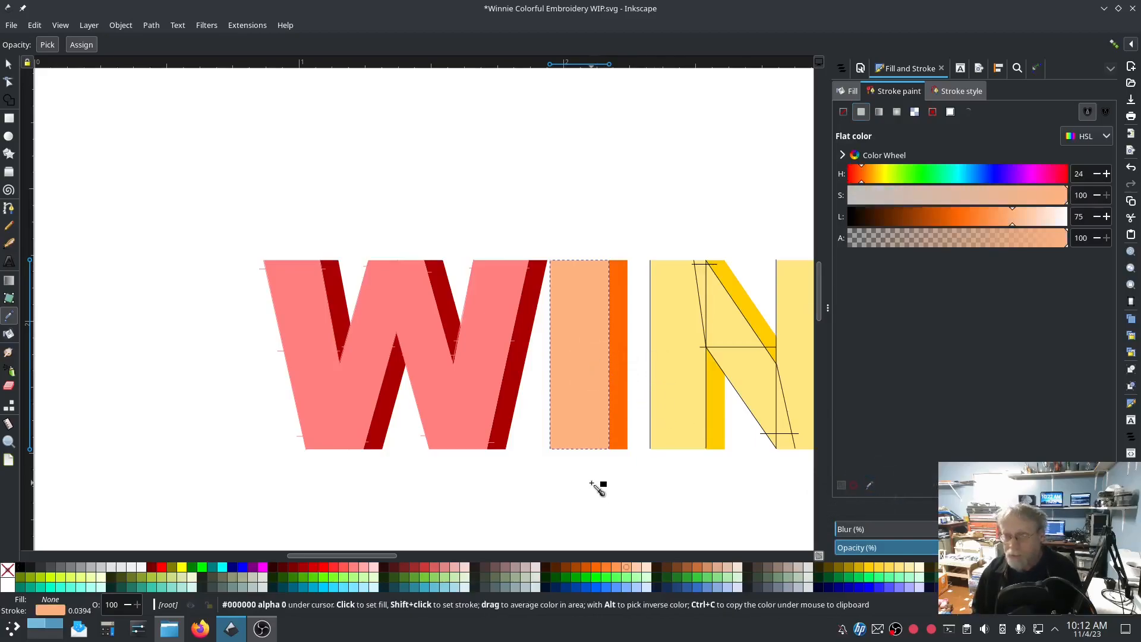
- Try sampling the light yellow onto the first N's group and onto its three paths as a fill, and undo it
left_click(860, 68)
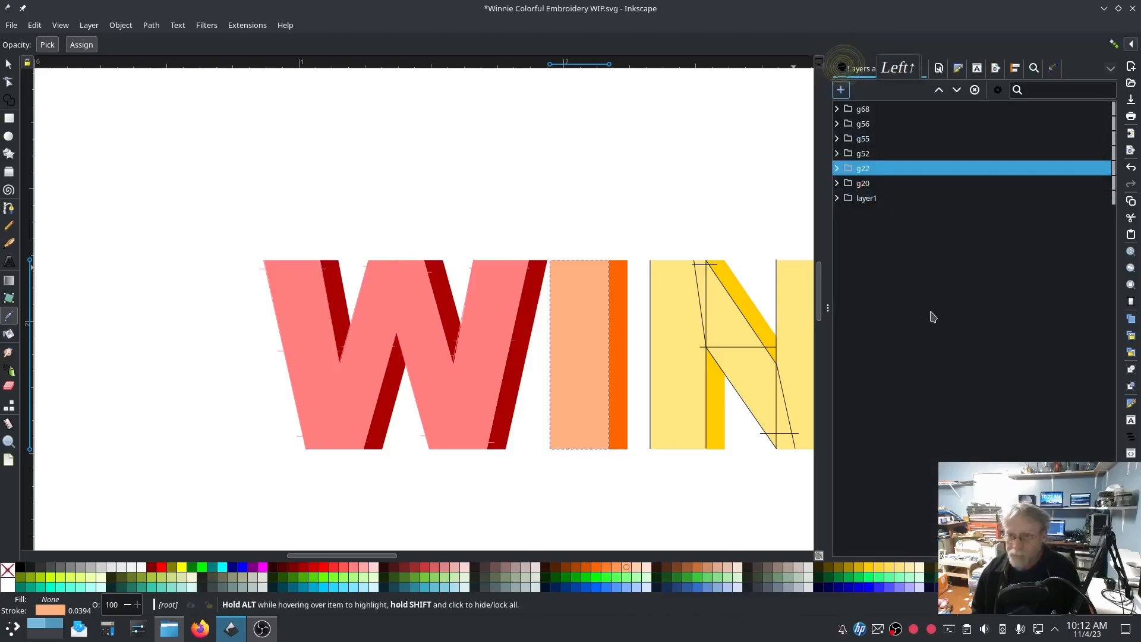
left_click(877, 153)
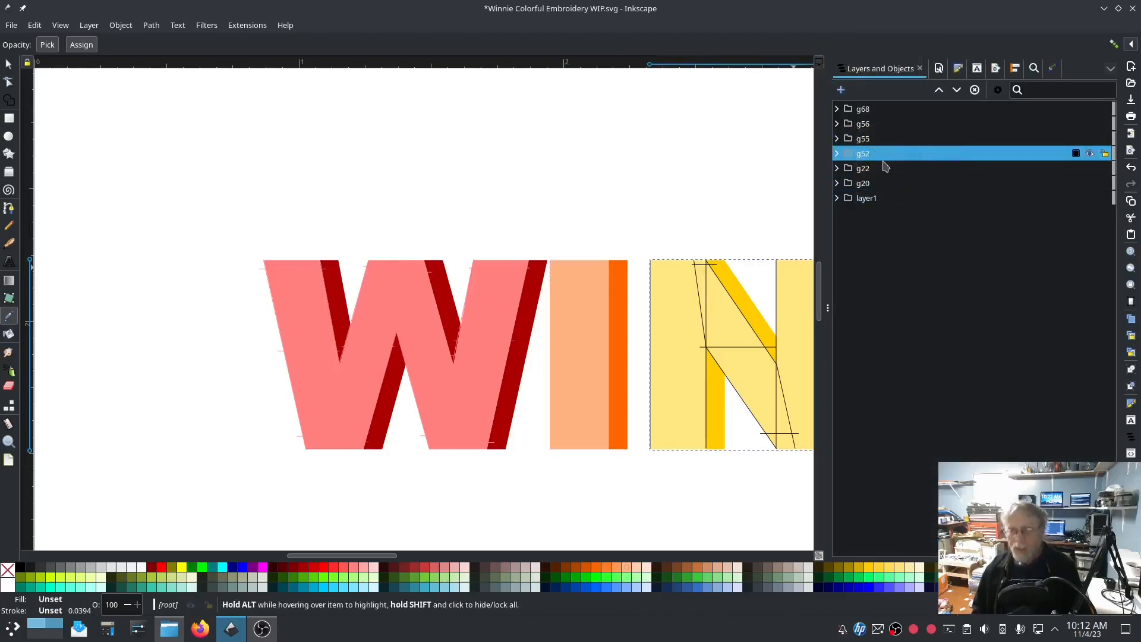
left_click(676, 378)
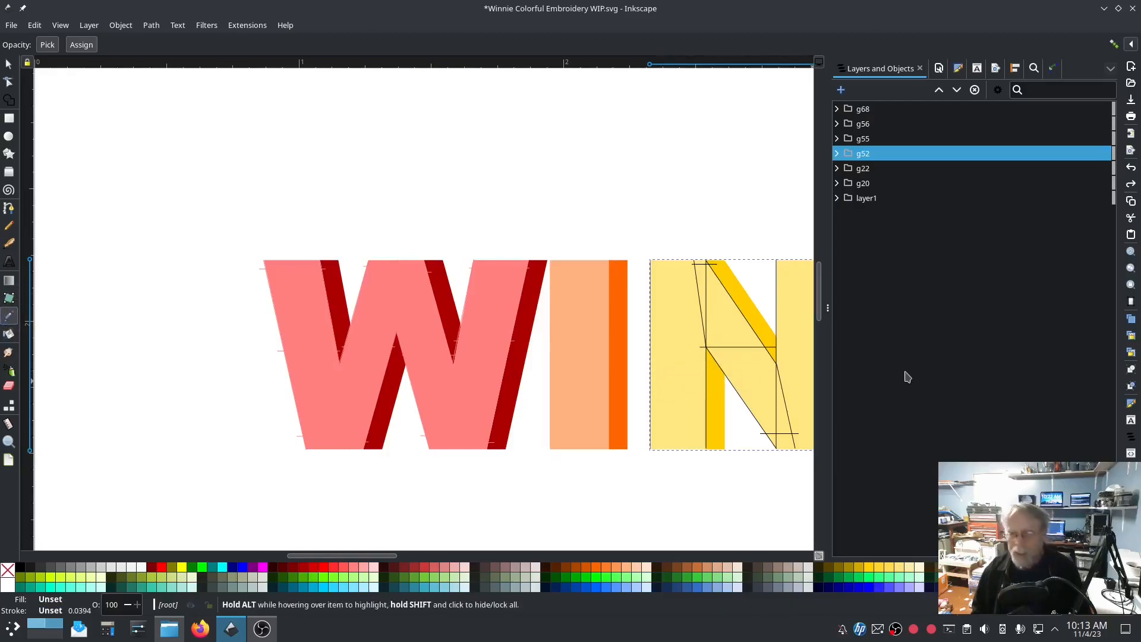
left_click(837, 154)
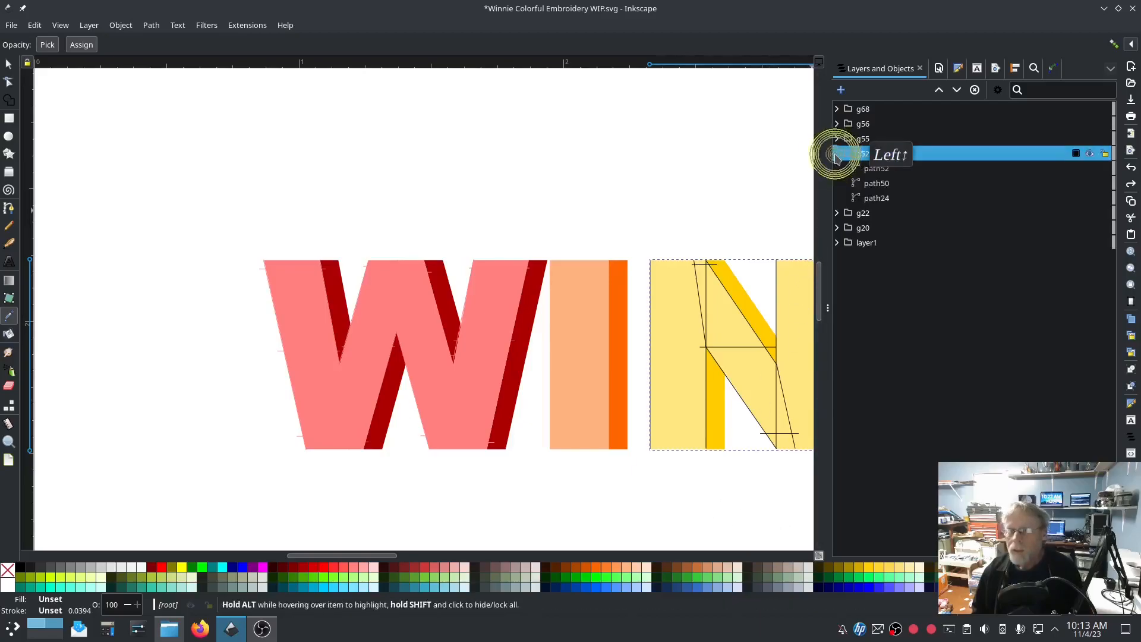
left_click(884, 168)
left_click(885, 199, "shift")
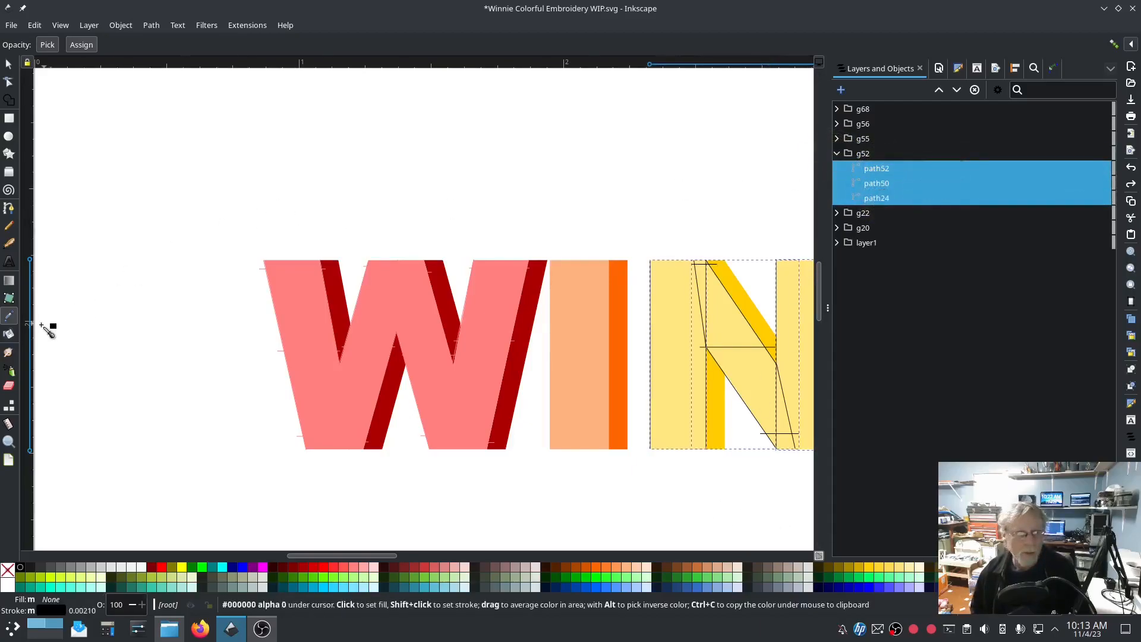
left_click(668, 369)
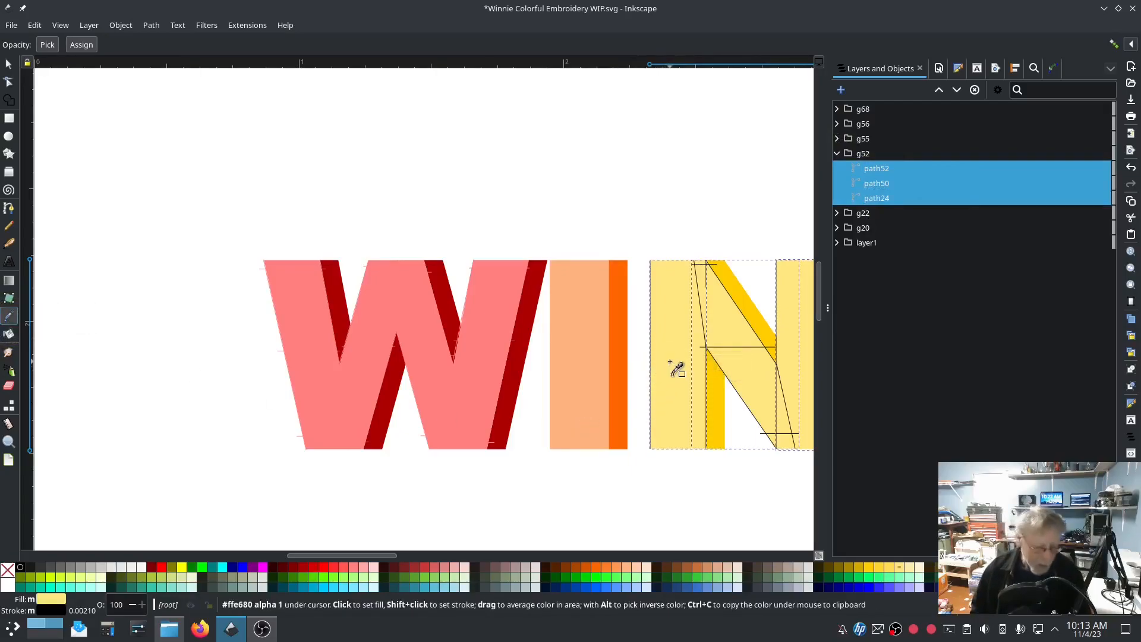
key("ctrl+z")
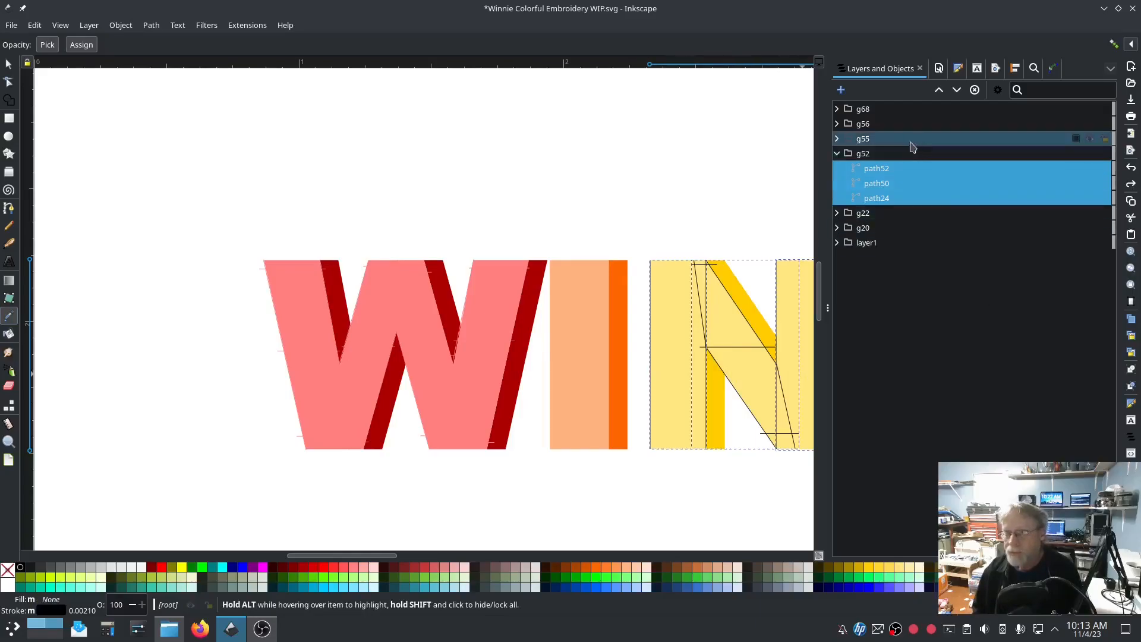
- Remove the fill from the first N's group and give it a flat stroke sampled from the light yellow face (#ffe680)
left_click(889, 153)
left_click(960, 70)
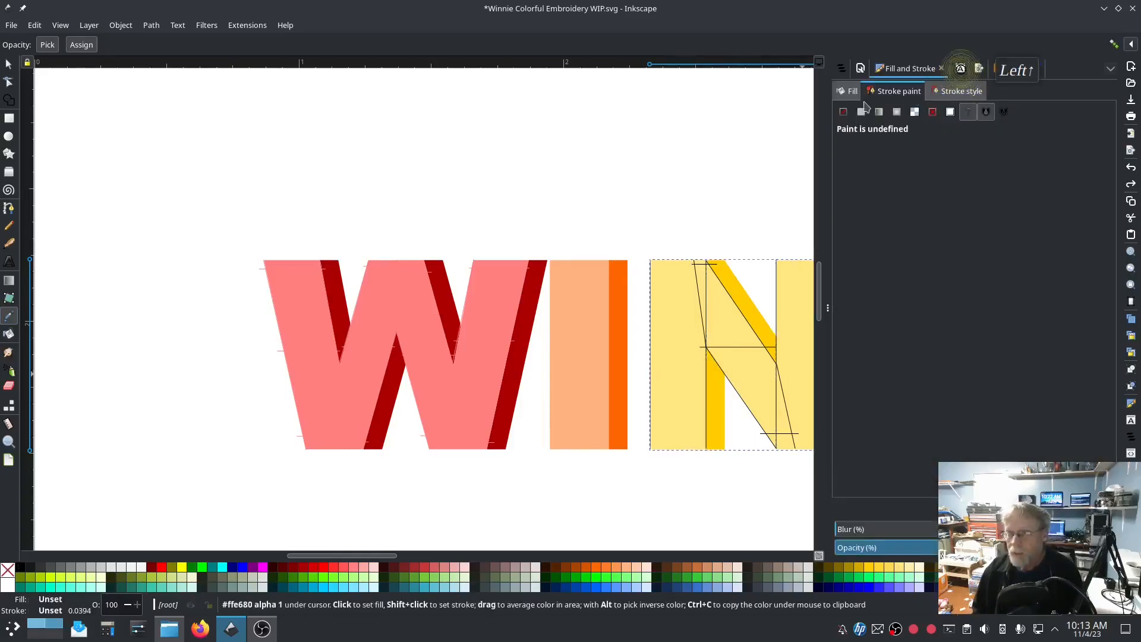
left_click(850, 89)
left_click(843, 114)
left_click(877, 91)
left_click(861, 114)
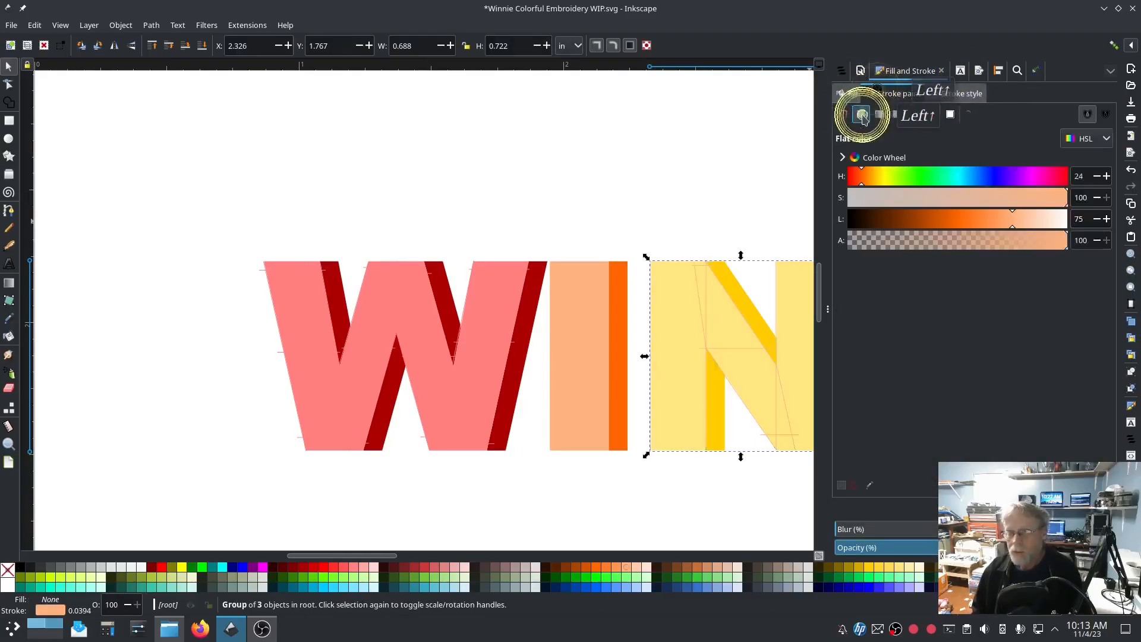
left_click(869, 486)
left_click(689, 355)
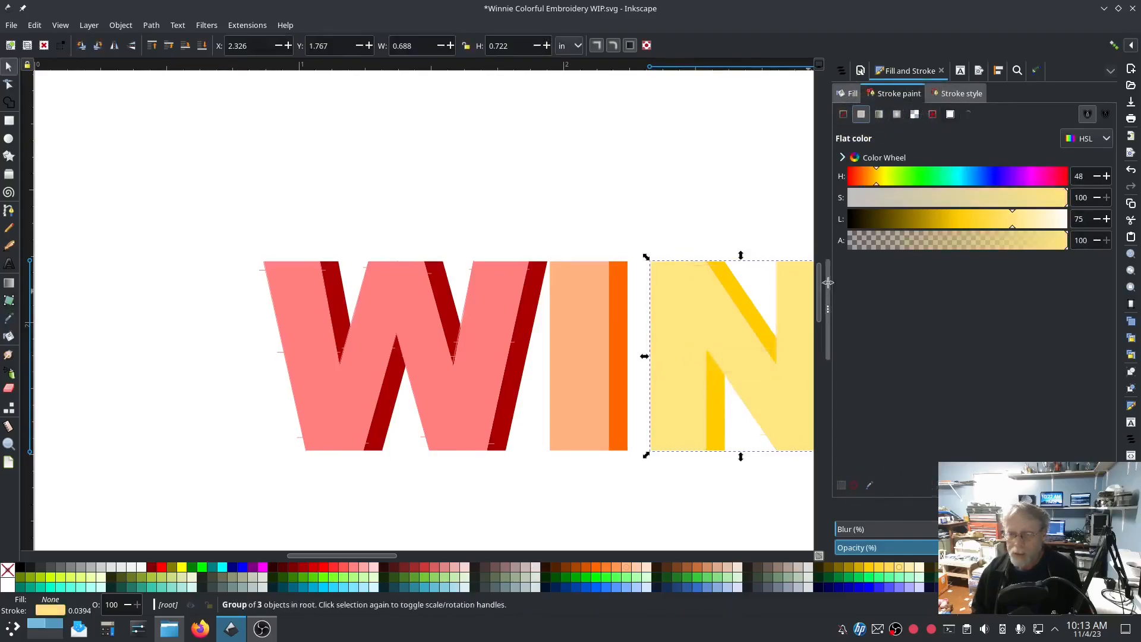
- Remove the fill from the second N's group and give it a flat stroke sampled from the light green face (#afe9af)
left_click_drag(698, 309, 238, 272)
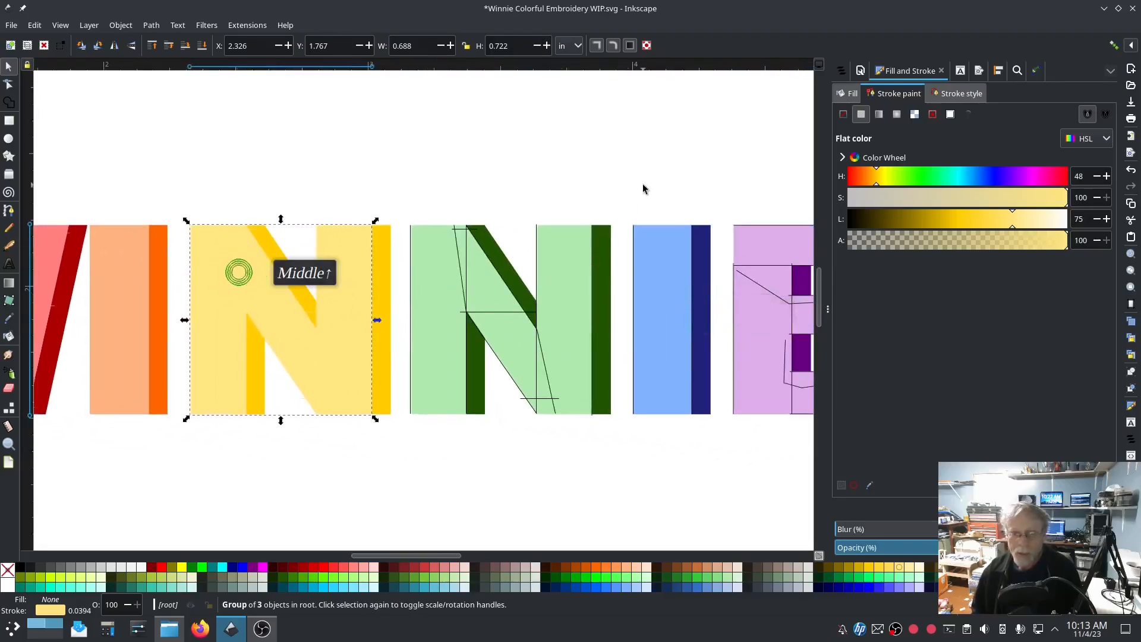
left_click(841, 70)
left_click(863, 141)
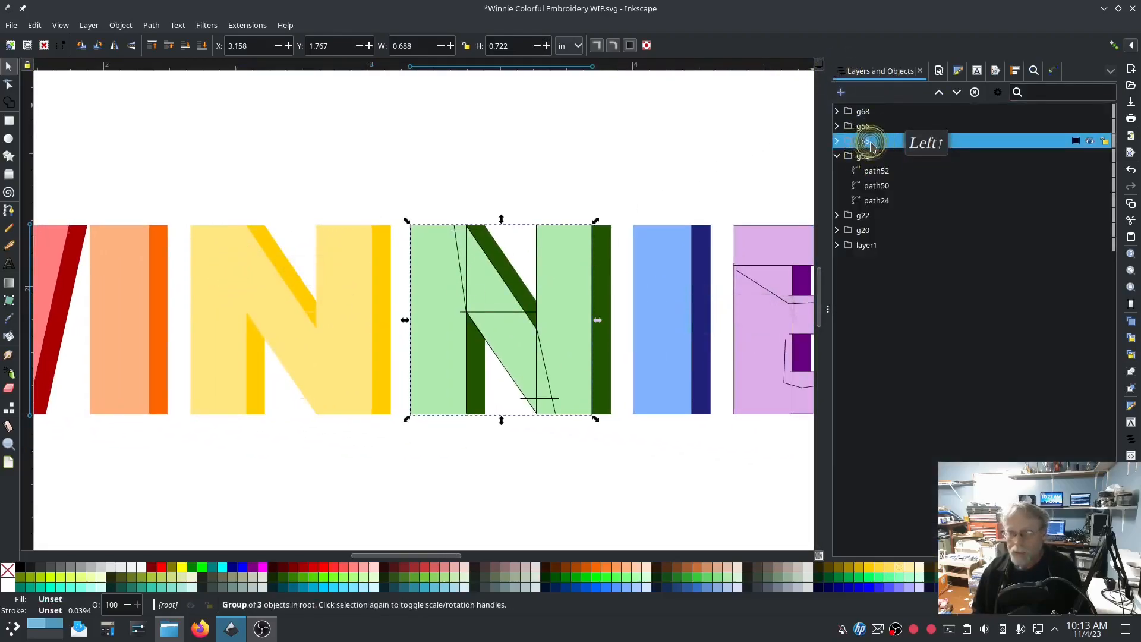
left_click(959, 71)
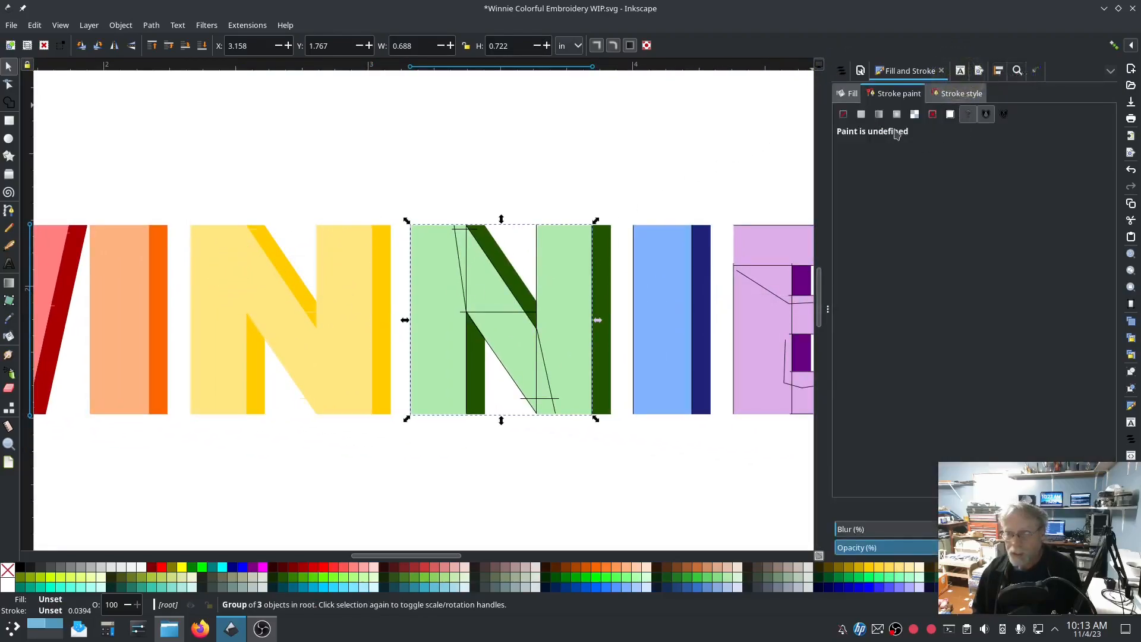
left_click(848, 94)
left_click(843, 114)
left_click(898, 94)
left_click(862, 114)
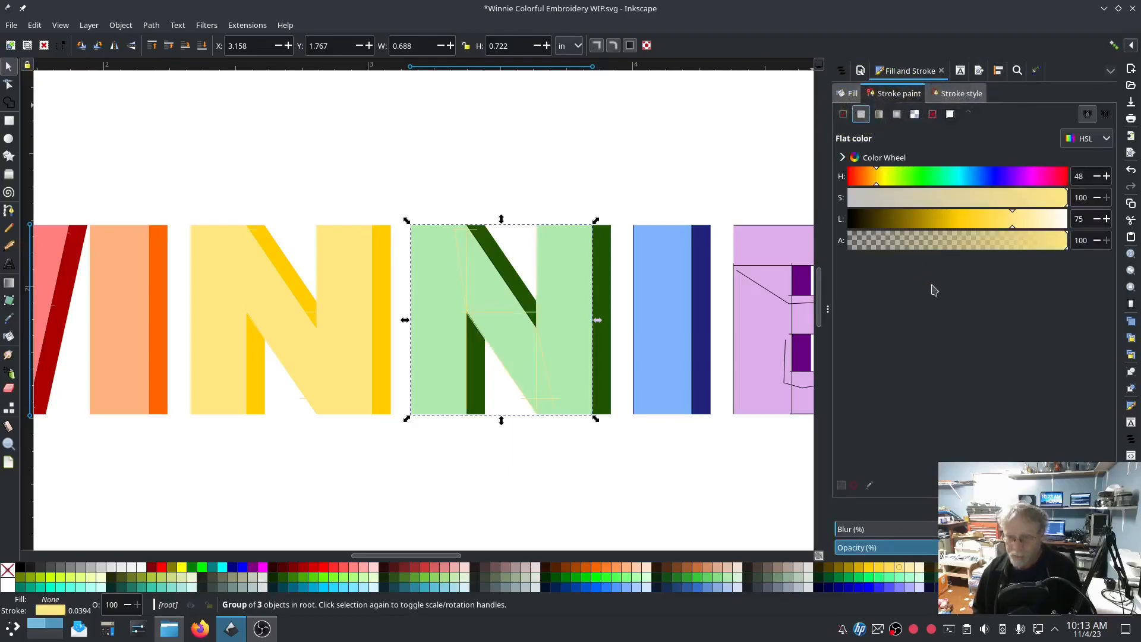
left_click(870, 487)
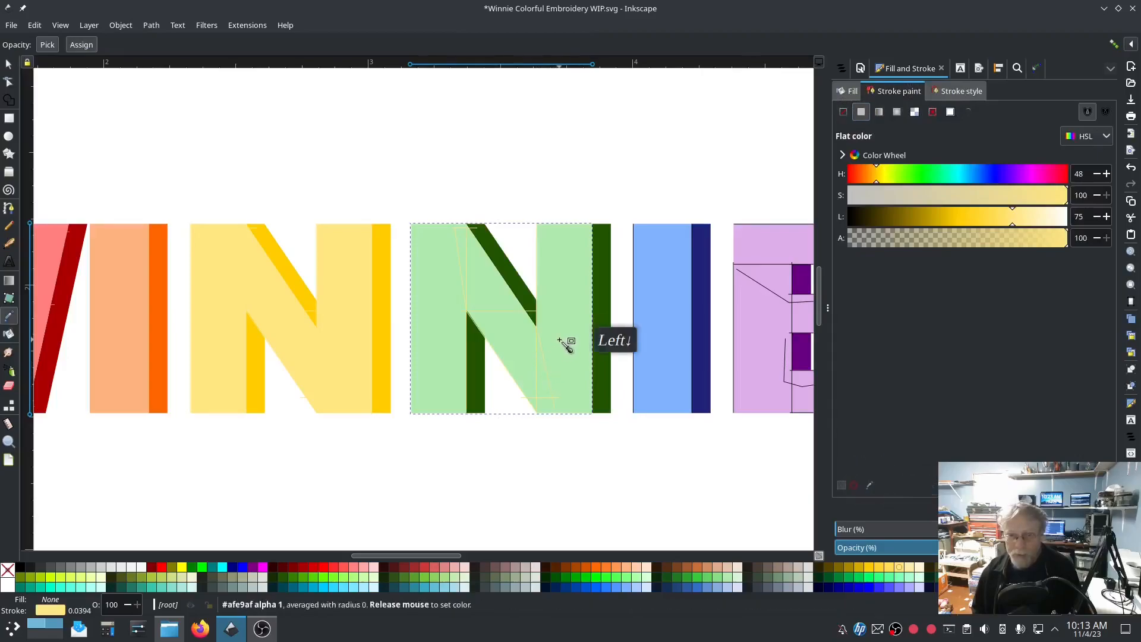
left_click(556, 335)
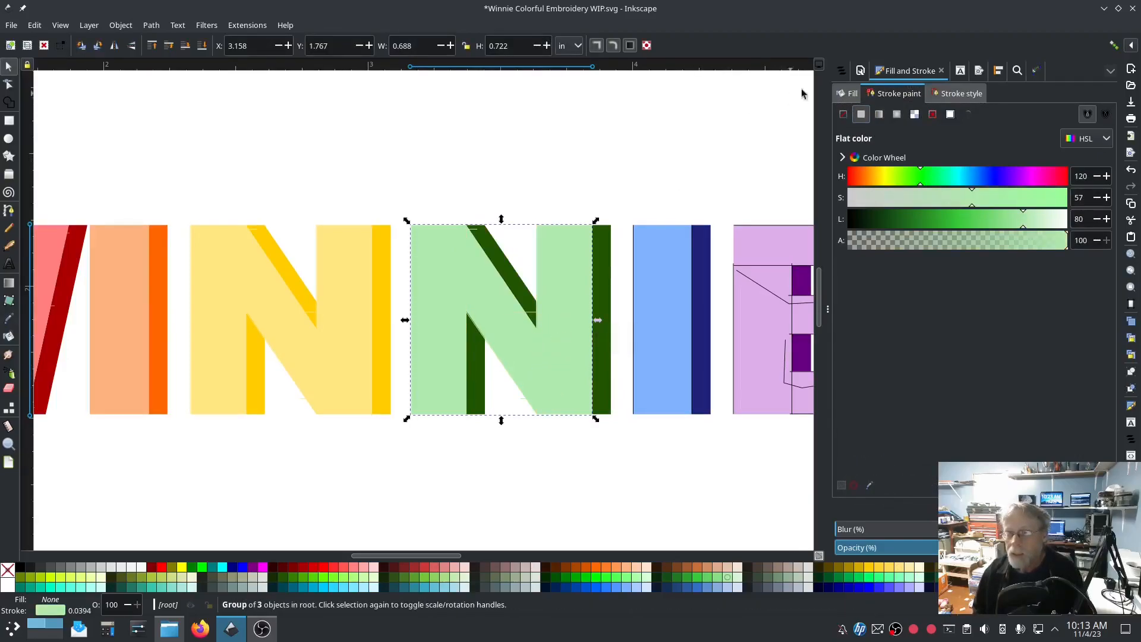
- Remove the fill from the second I's group and give it a flat stroke sampled from the light blue face (HSL 216, 100, 75)
left_click(841, 73)
left_click(863, 126)
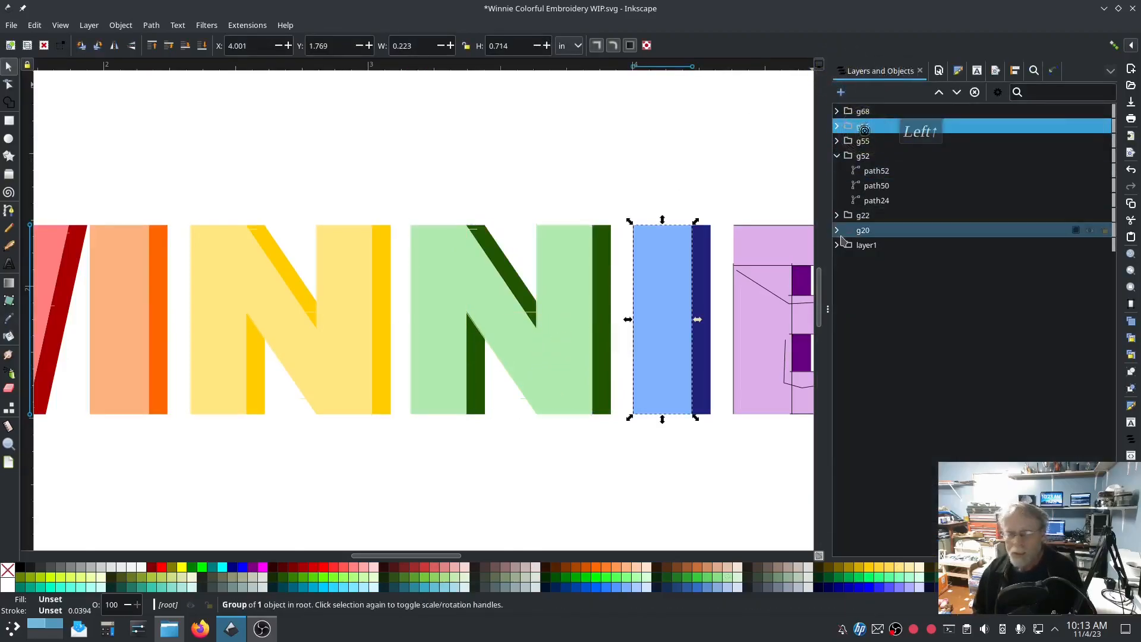
left_click(10, 320)
left_click(660, 286, "shift")
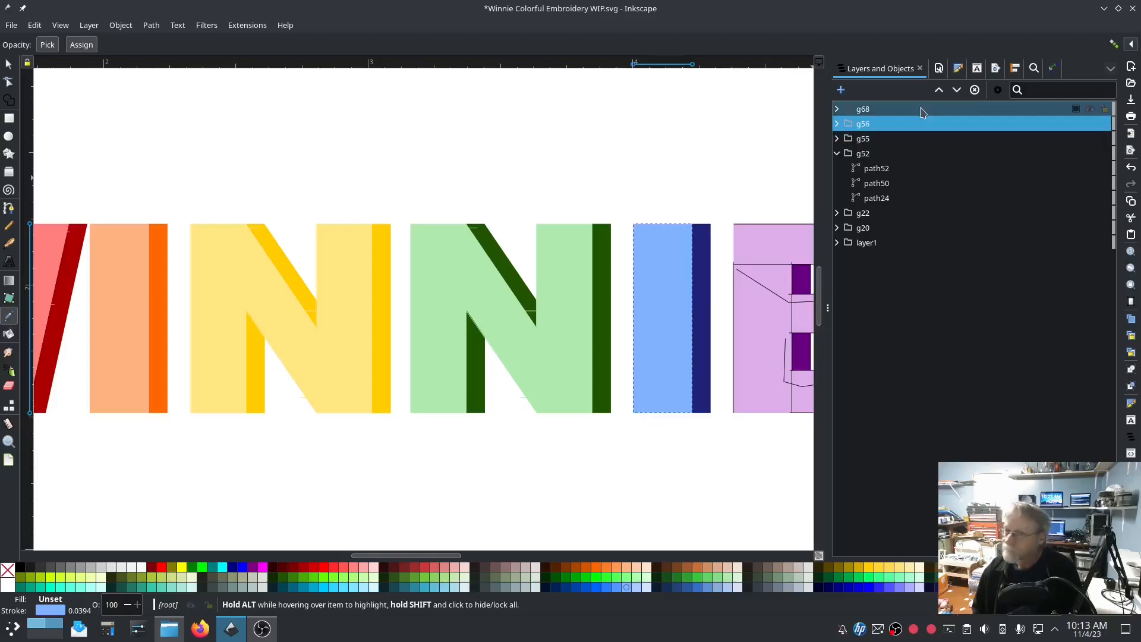
left_click(958, 68)
left_click(846, 94)
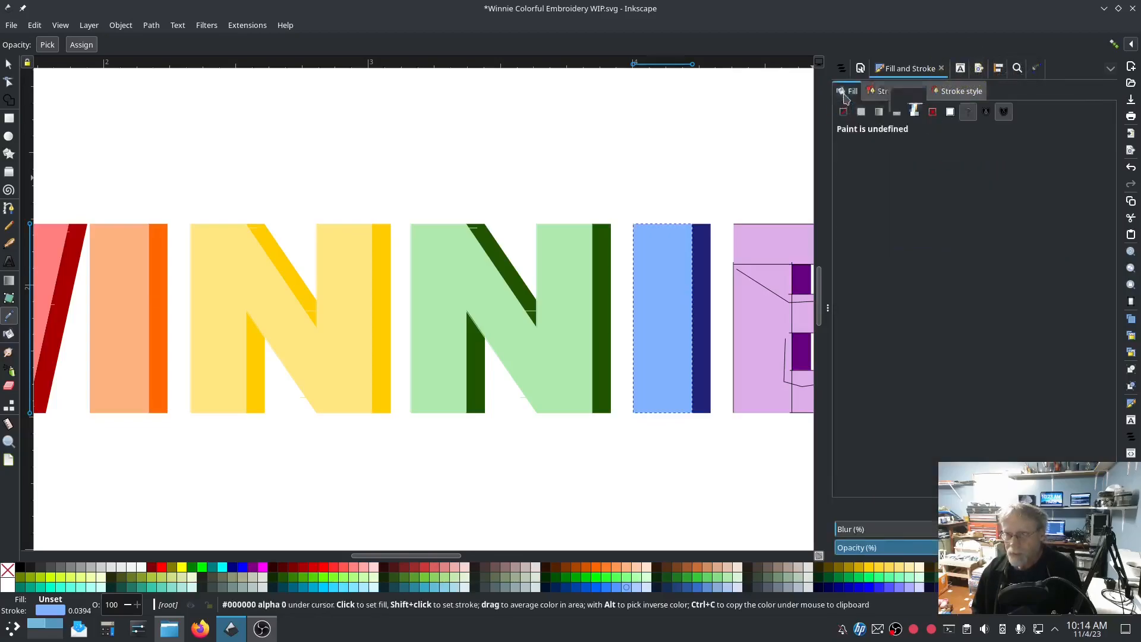
left_click(843, 112)
left_click(863, 113)
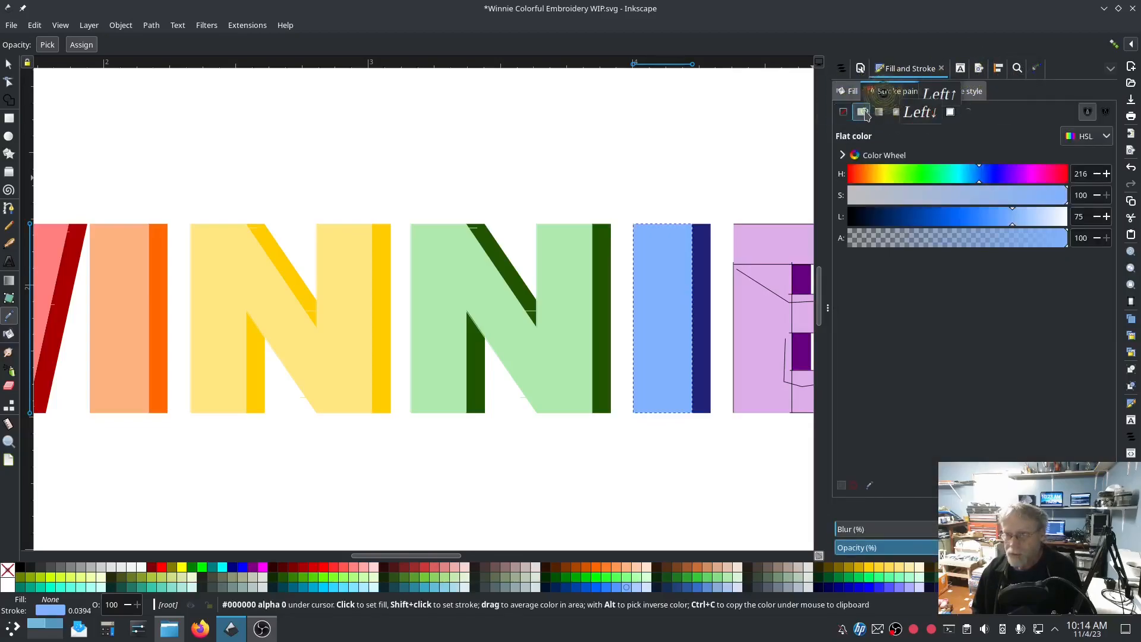
left_click(869, 485)
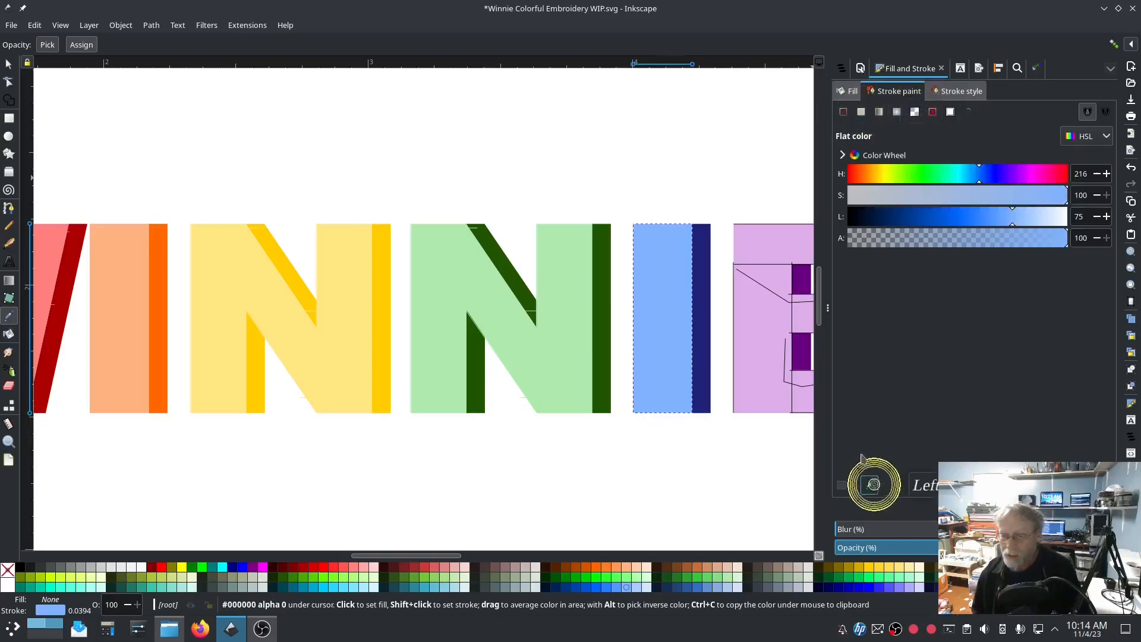
left_click(762, 352)
scroll(754, 382, "right", 6)
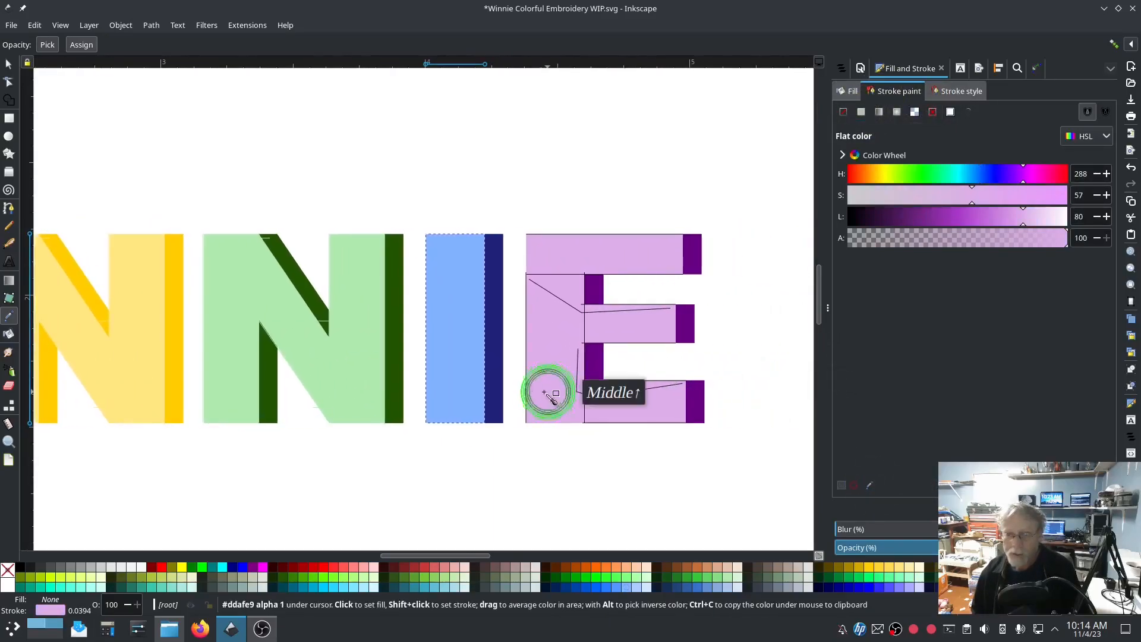
left_click(459, 336)
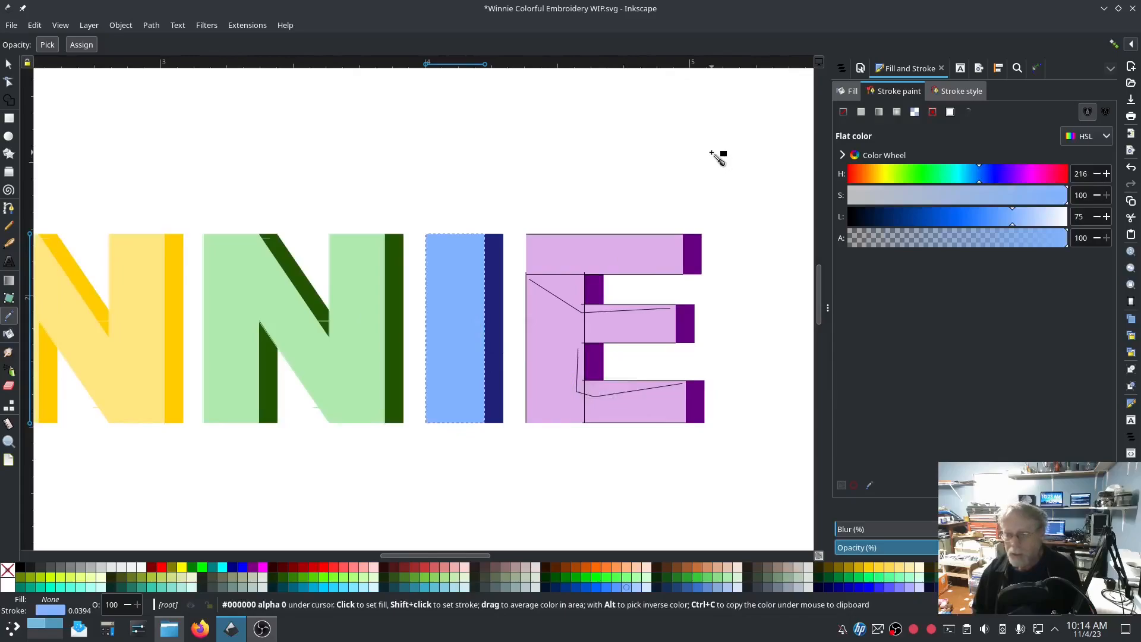
- Remove the fill from the E's group and give it a flat stroke sampled from the light purple face (#ddafe9)
left_click(842, 67)
left_click(878, 108)
left_click(956, 68)
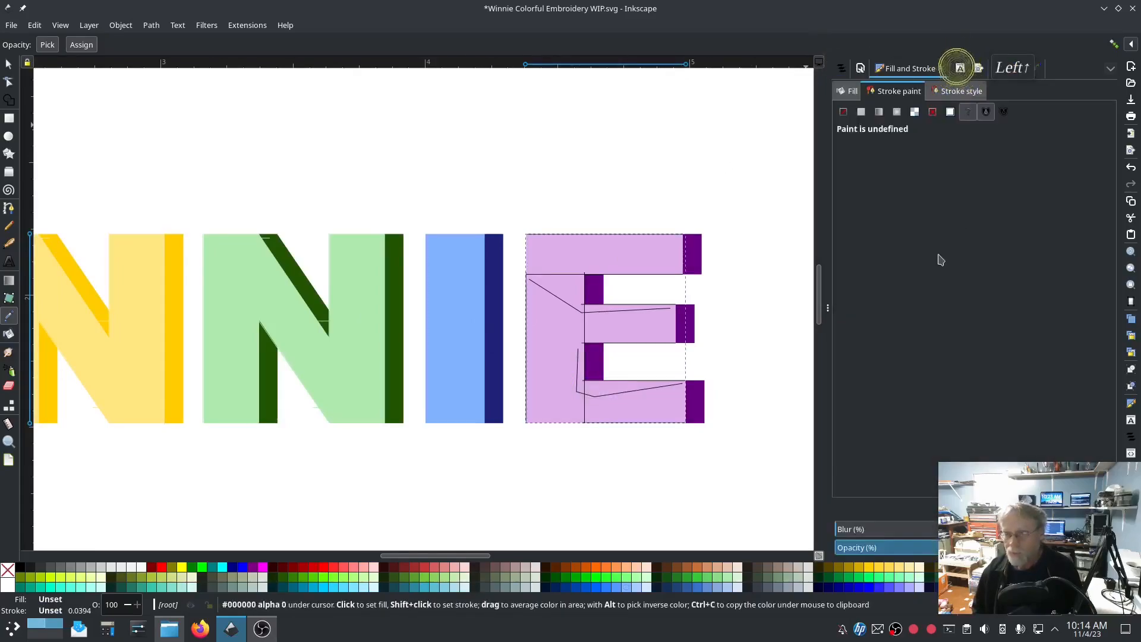
left_click(849, 91)
left_click(844, 111)
left_click(895, 91)
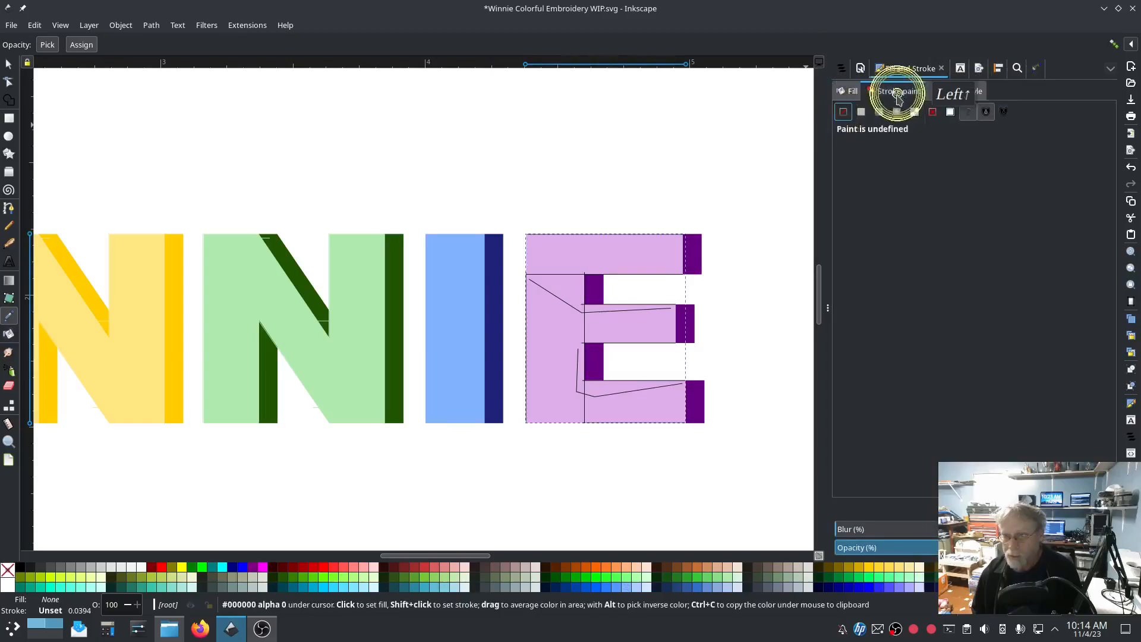
left_click(861, 112)
left_click(867, 485)
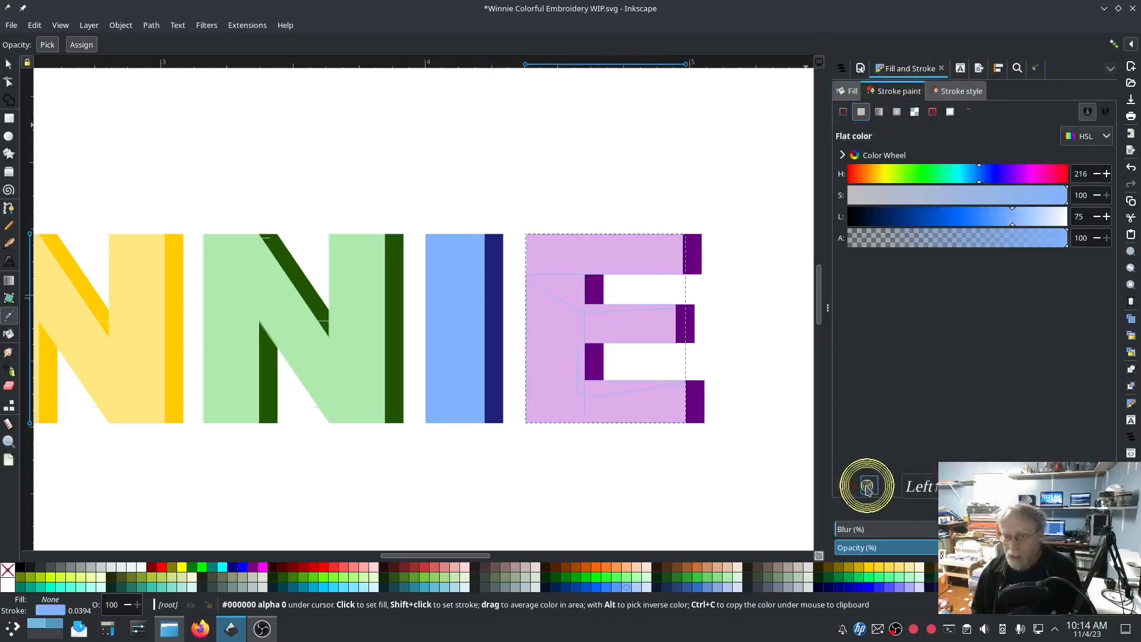
left_click(543, 382)
- Hide the six original light letter faces in layer1, from path49 through text17, leaving the dark shadow paths shown
left_click_drag(273, 481, 662, 462)
left_click_drag(455, 472, 591, 461)
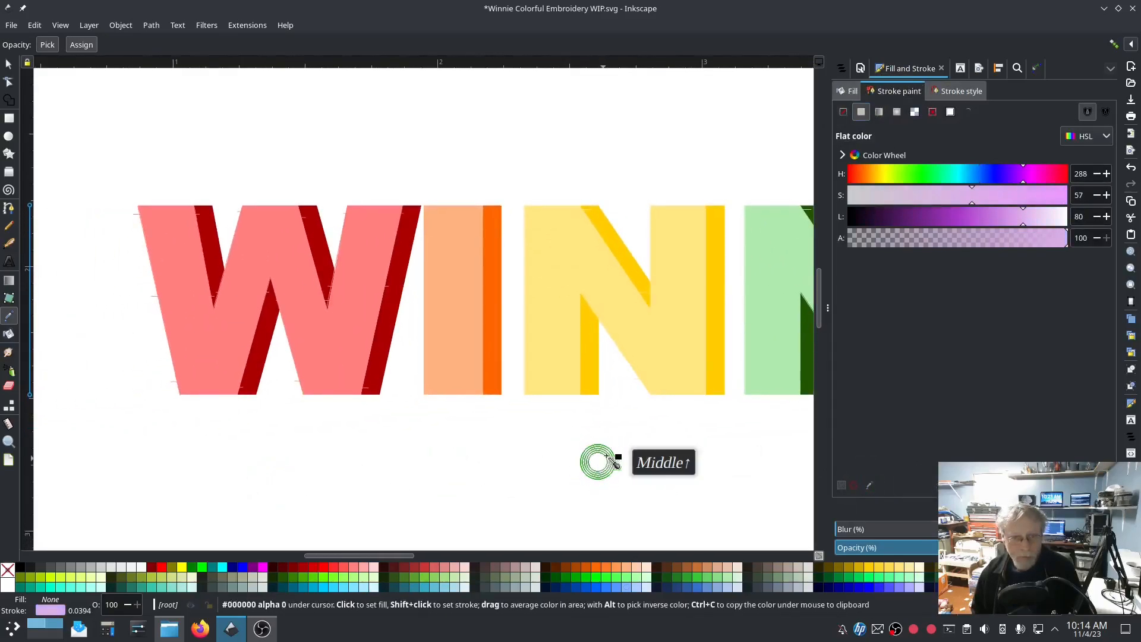
left_click(839, 68)
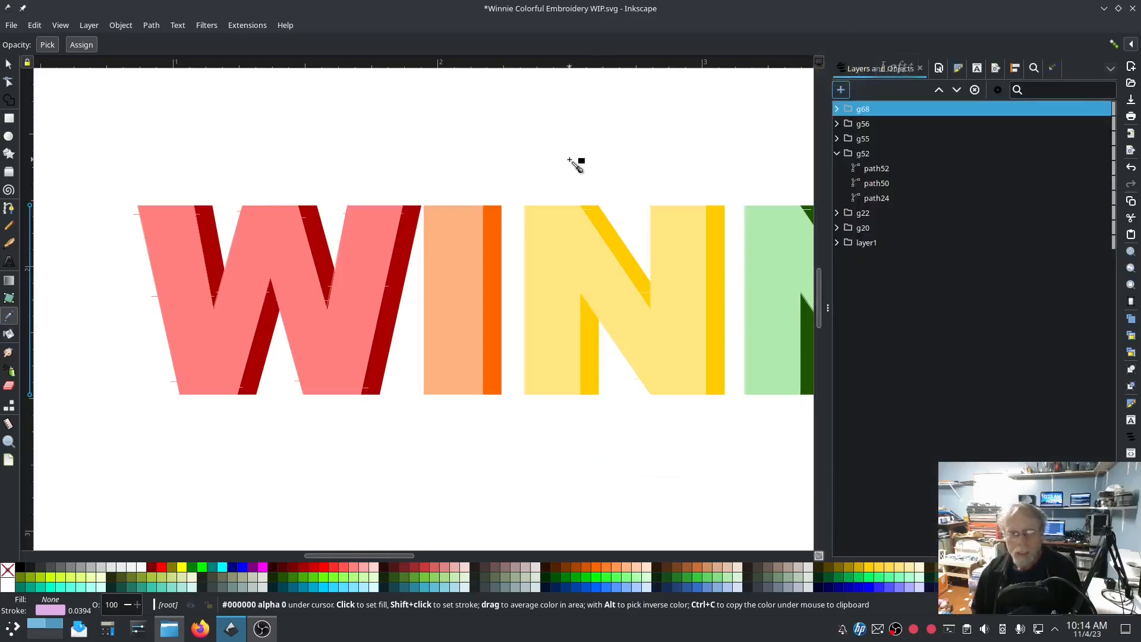
left_click(9, 64)
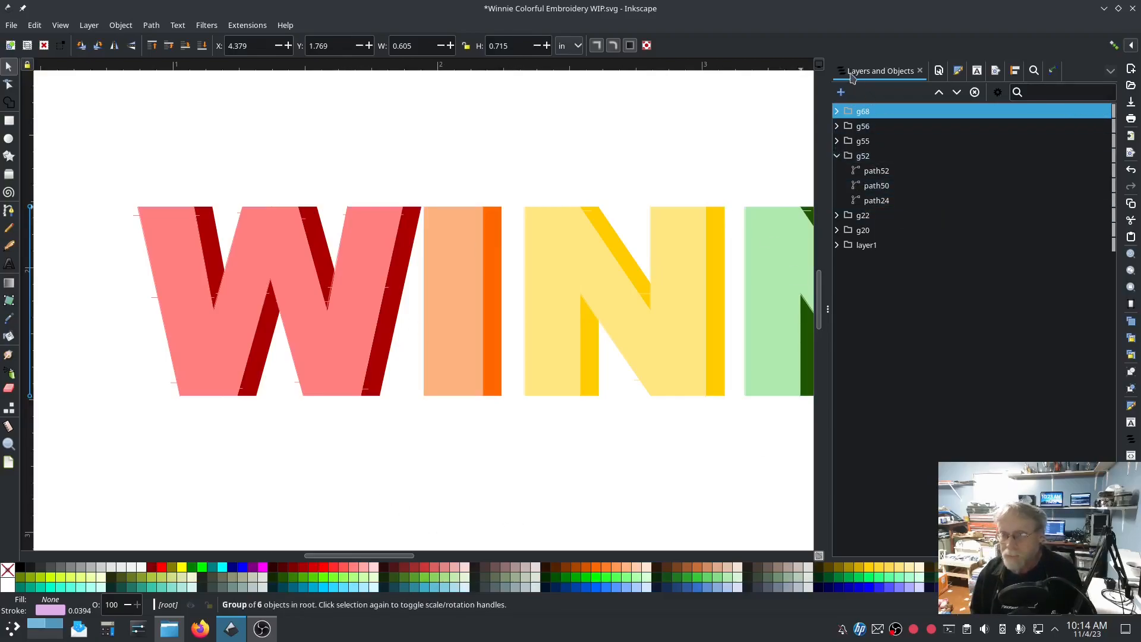
left_click(837, 245)
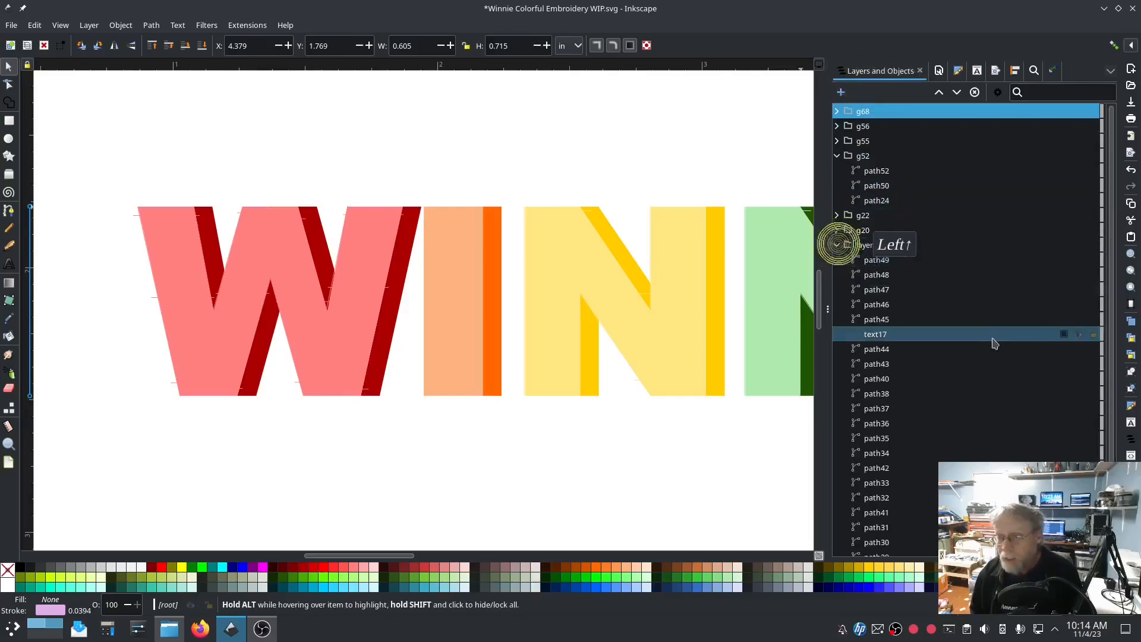
left_click(910, 260)
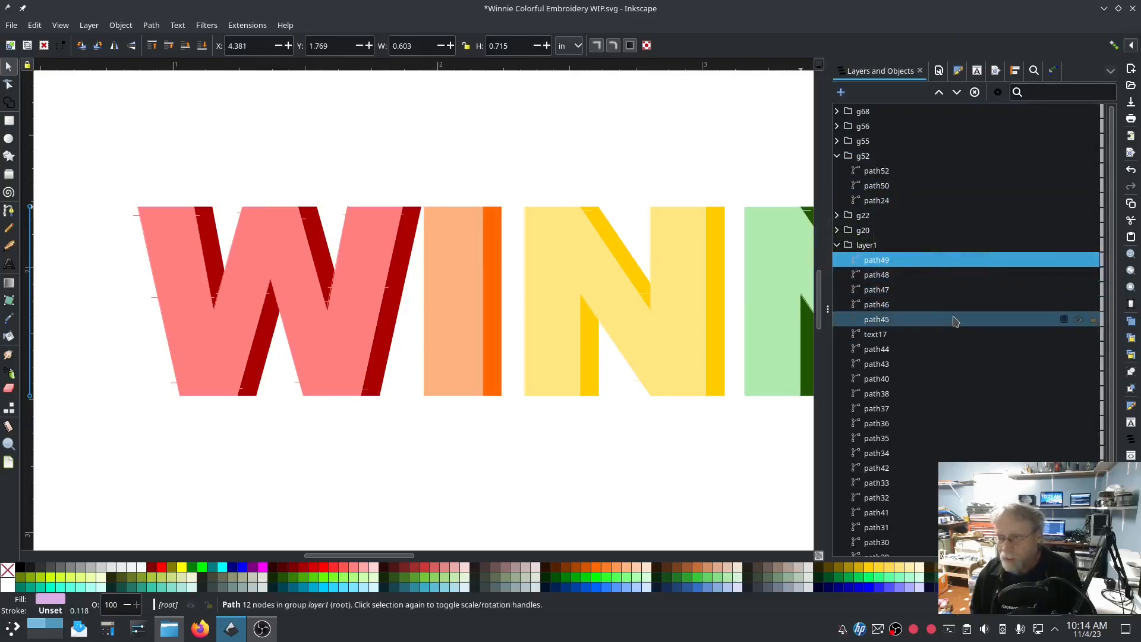
left_click(933, 349, "shift")
left_click_drag(730, 442, 244, 413)
scroll(501, 440, "down", 2, "ctrl")
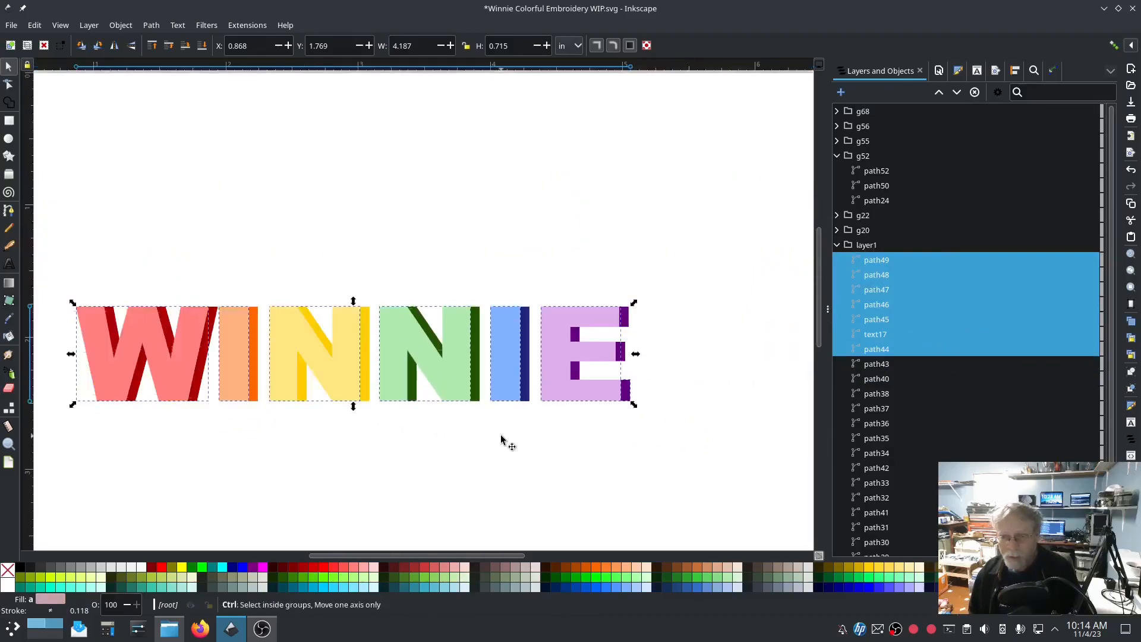
left_click(882, 350)
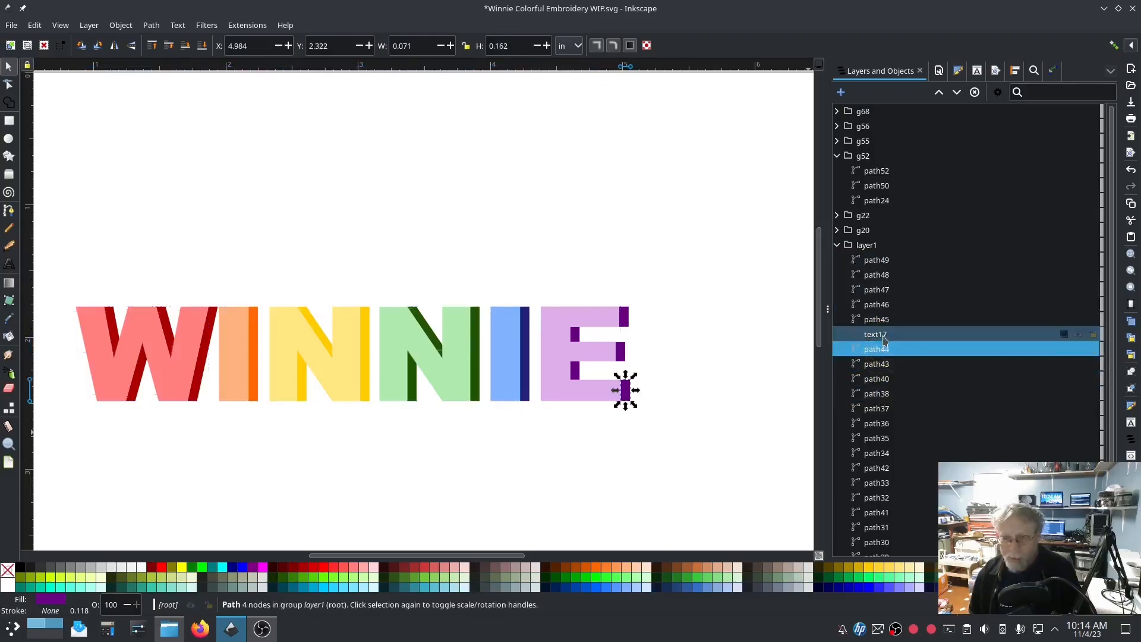
left_click(884, 337)
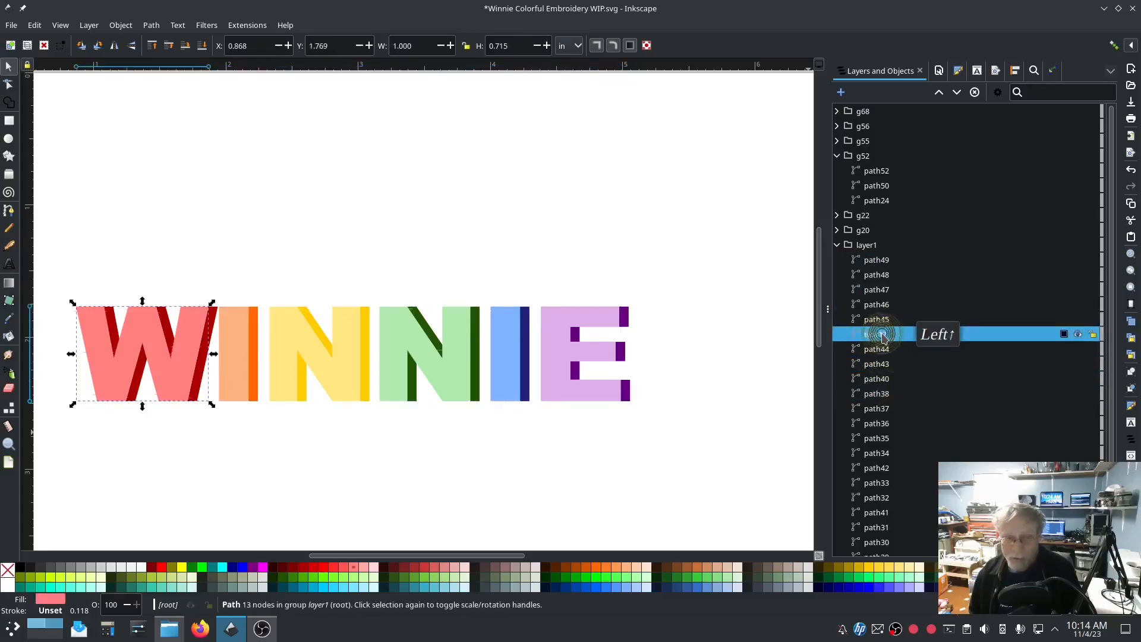
left_click(877, 262, "shift")
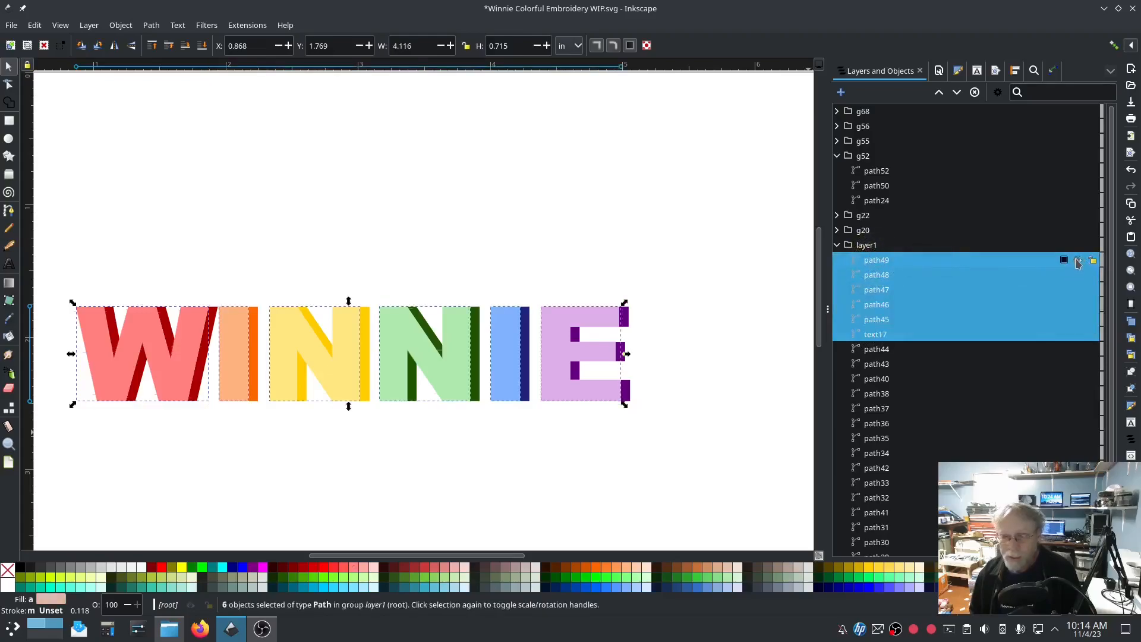
left_click(1077, 262)
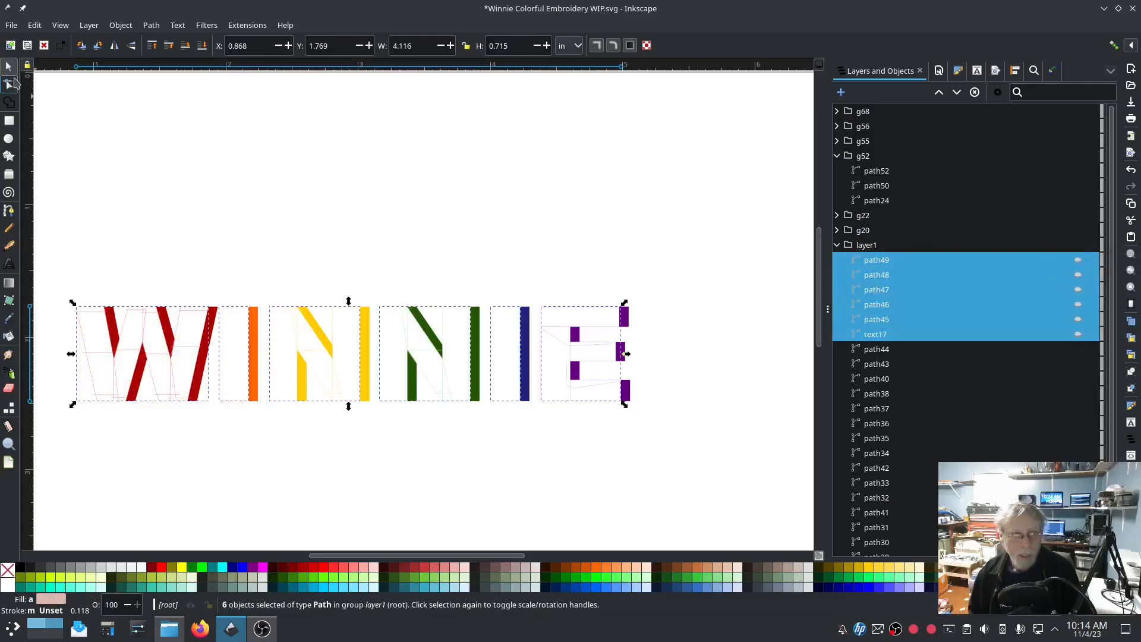
- Run the Ink/Stitch simulator on the whole design with nothing selected, speeding playback up to 512 stitches/sec
left_click(482, 199)
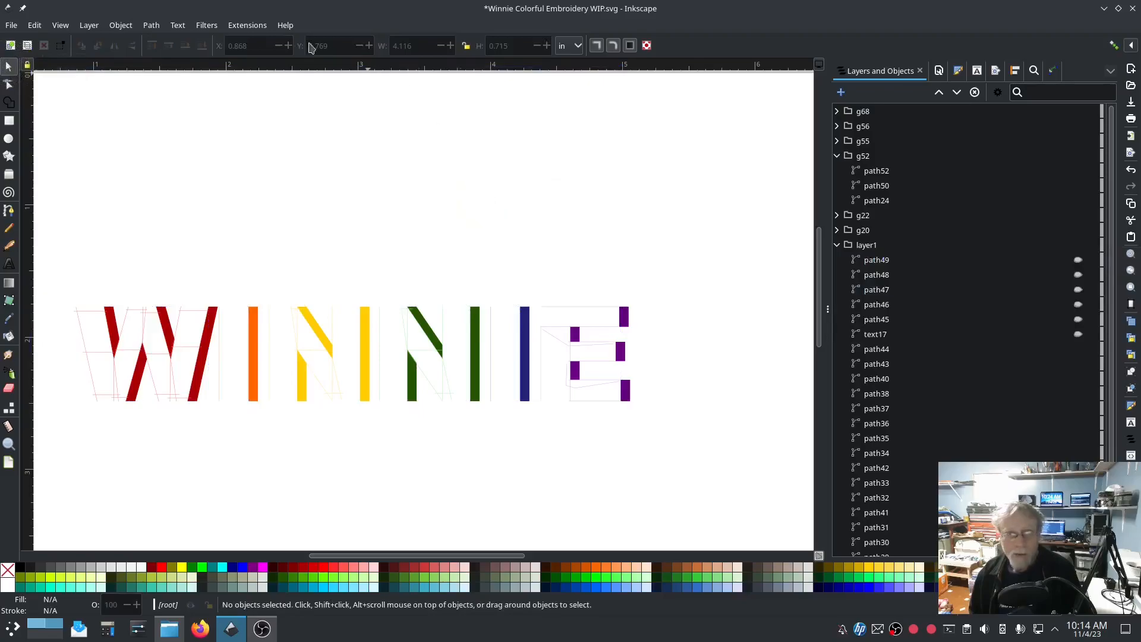
left_click(248, 25)
mouse_move(280, 180)
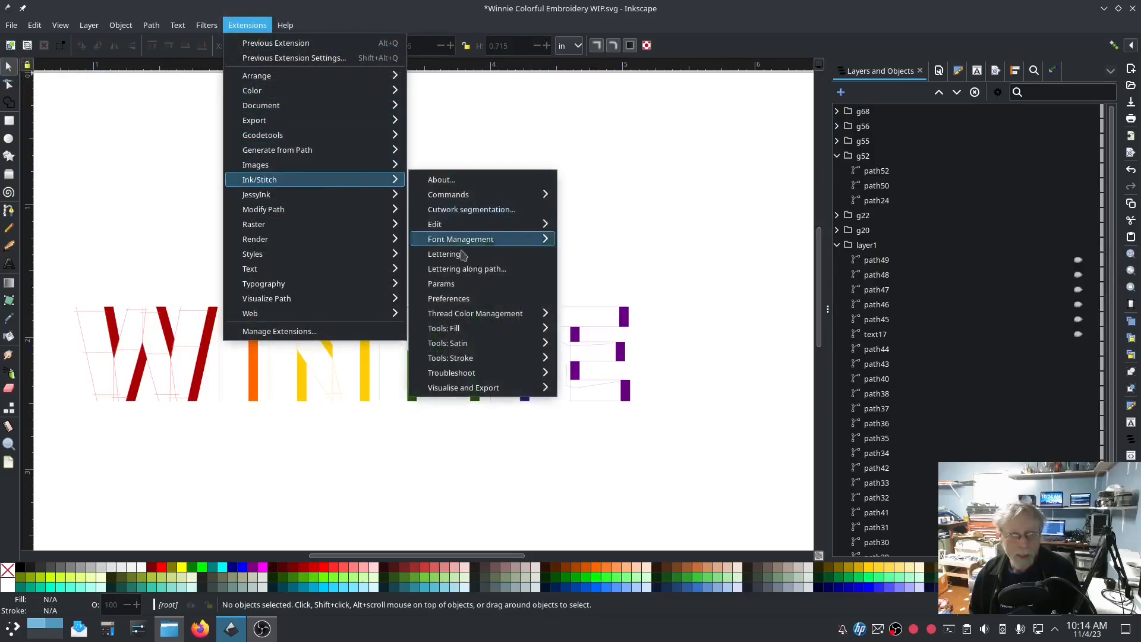
mouse_move(479, 388)
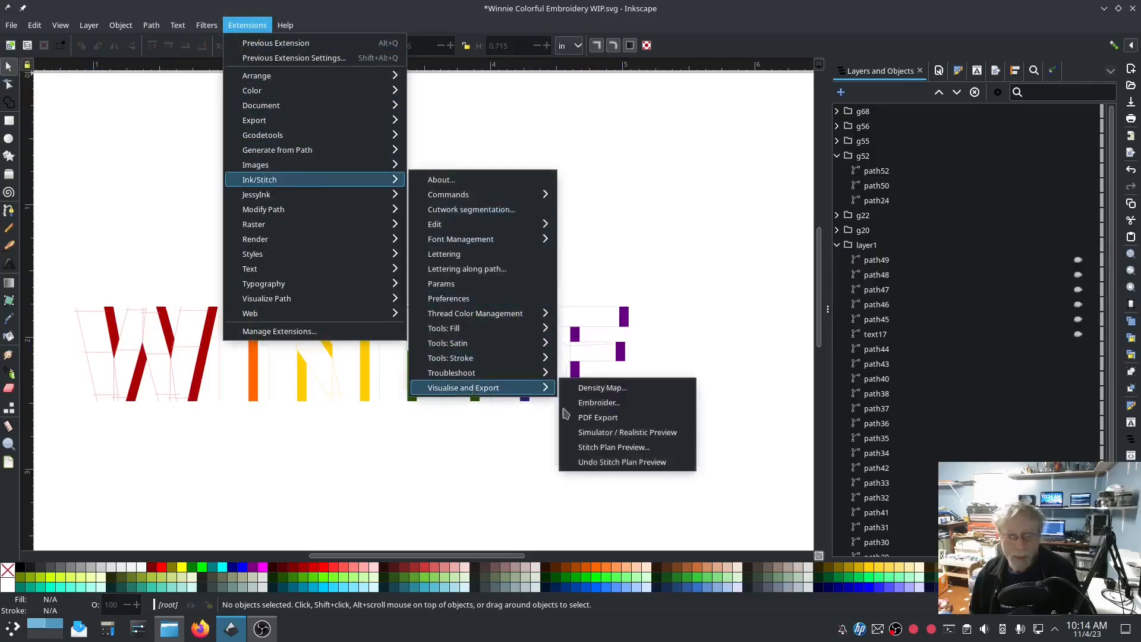
left_click(632, 433)
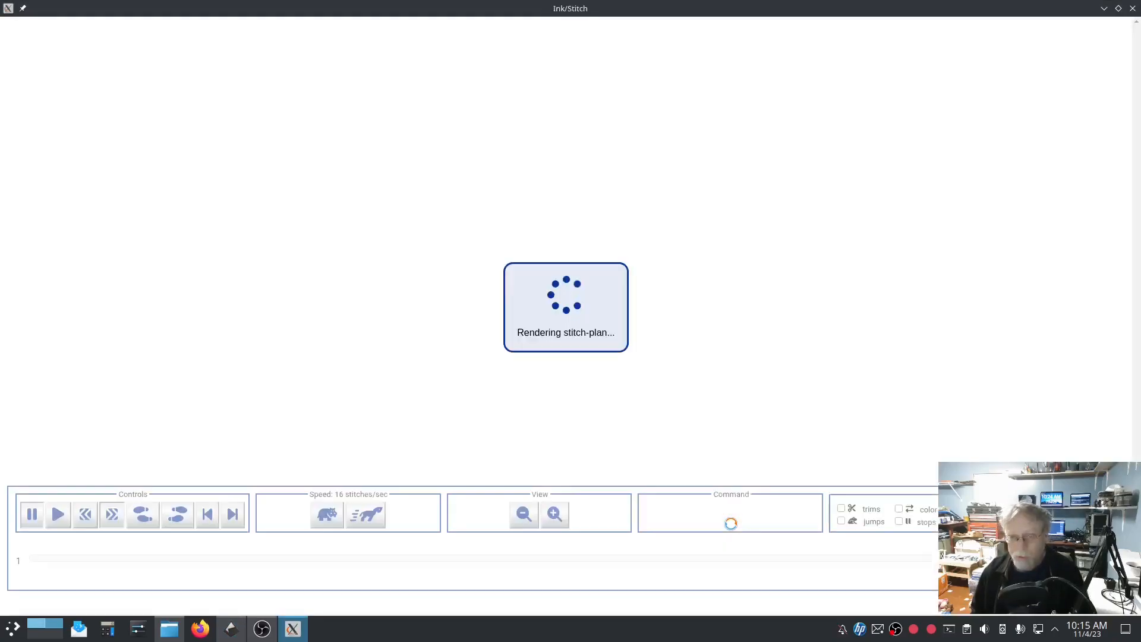
left_click(365, 516)
left_click(365, 516)
left_click(365, 516)
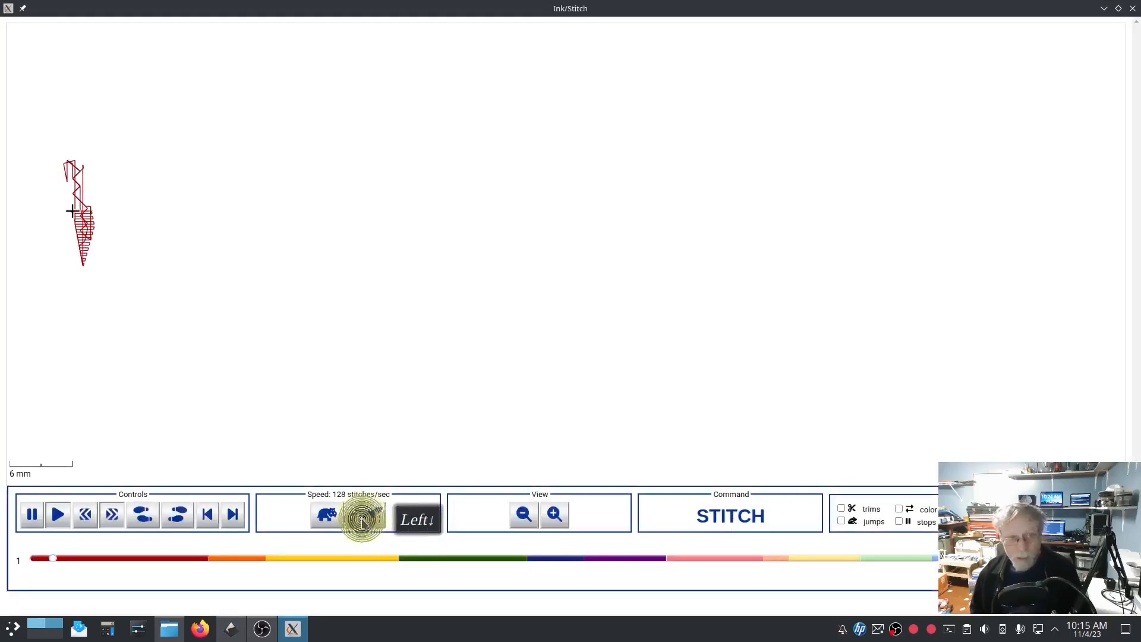
left_click(365, 516)
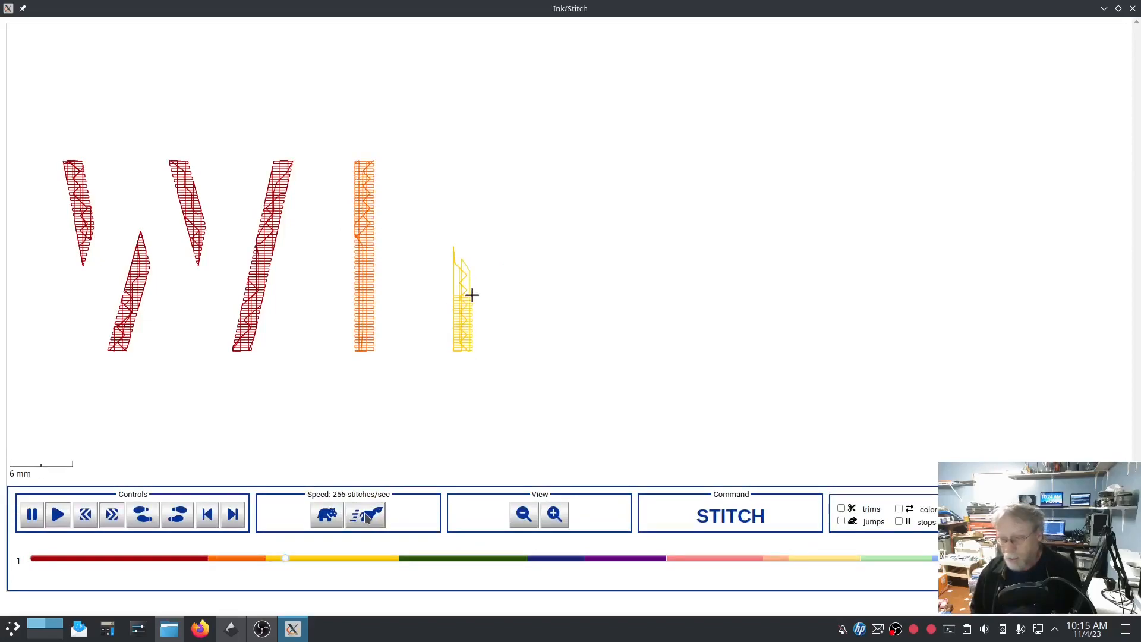
left_click(374, 516)
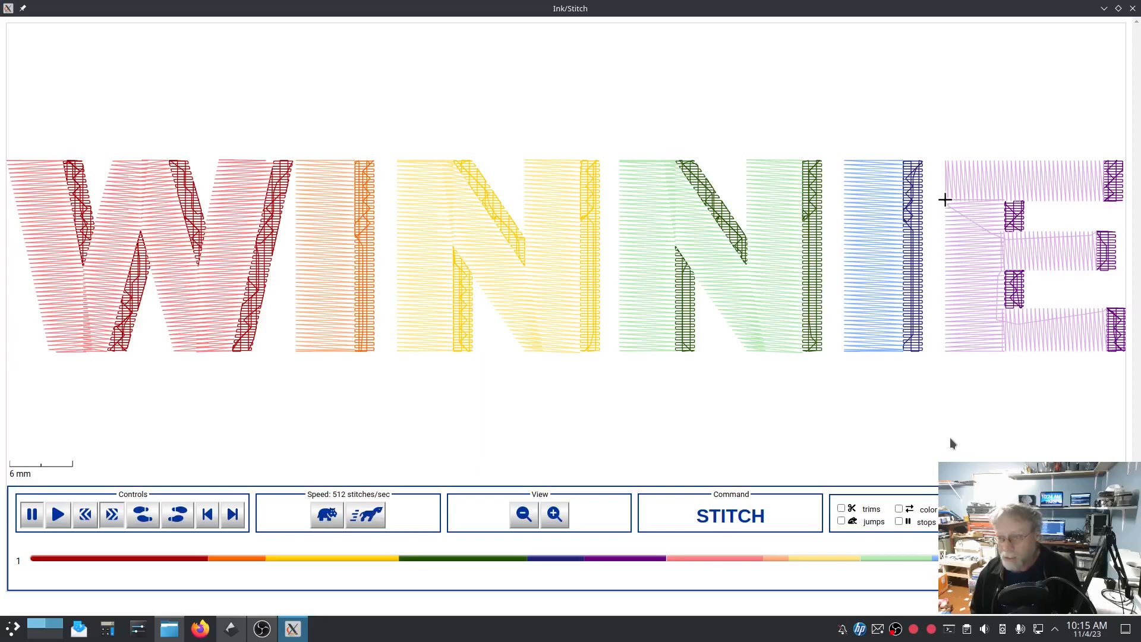
left_click(978, 521)
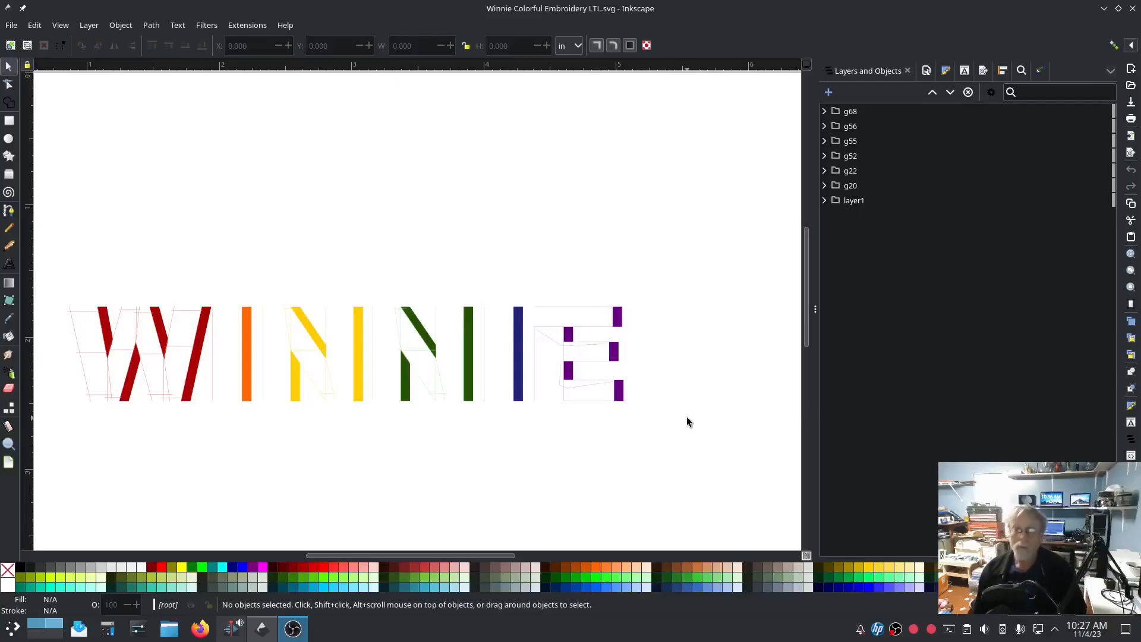
- Select the six letter-face groups, g68 through g20, and open their Ink/Stitch embroidery parameters
left_click(856, 183)
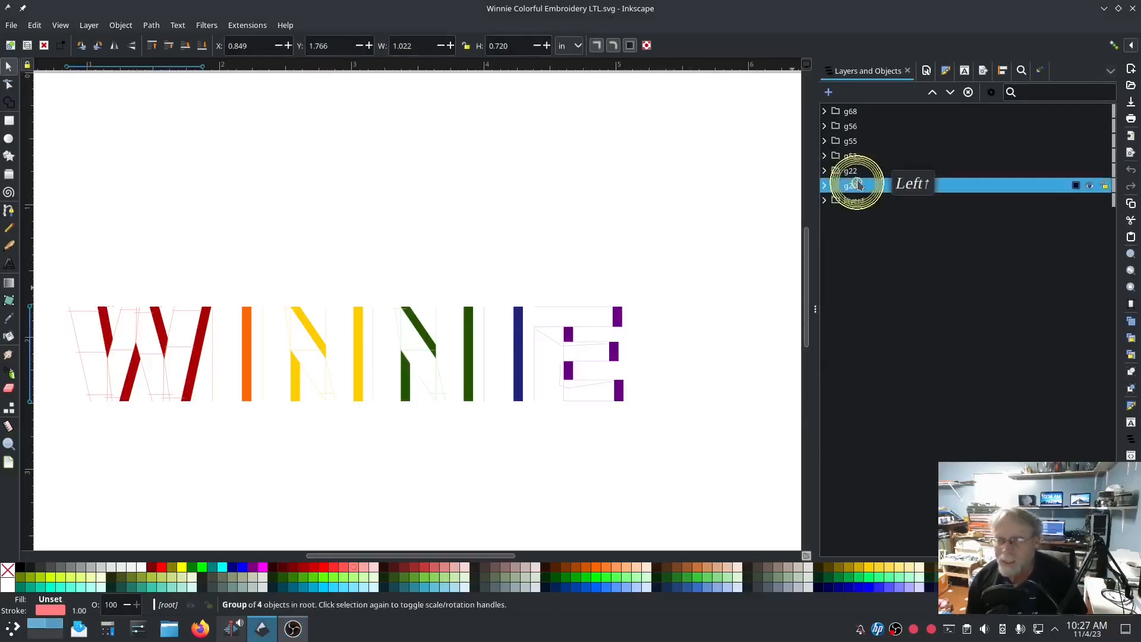
left_click(856, 113, "shift")
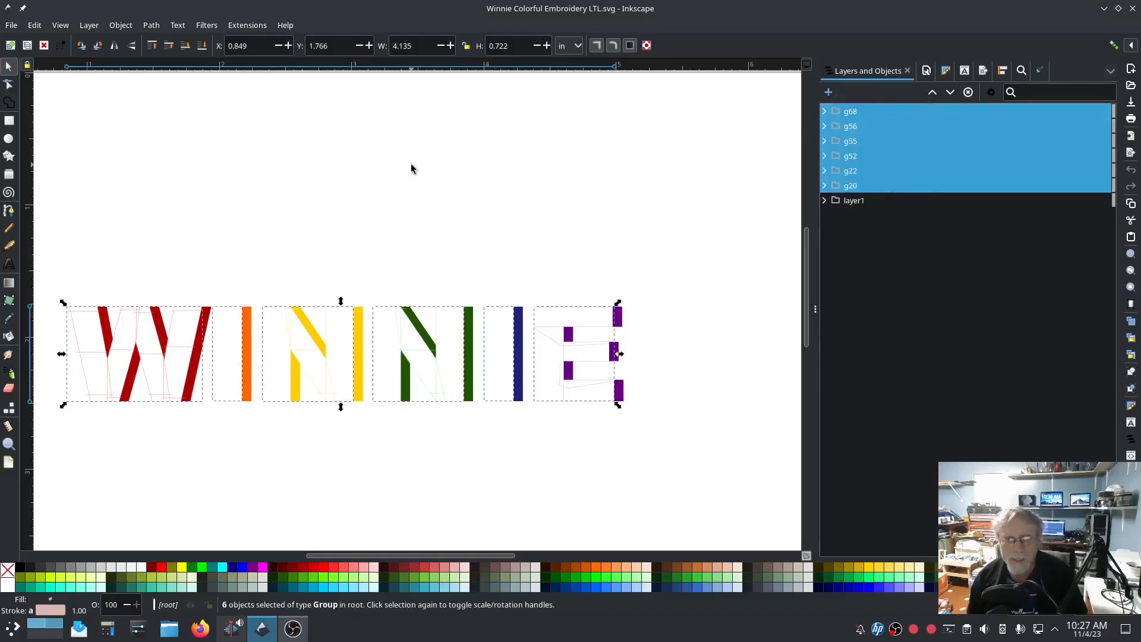
left_click(236, 28)
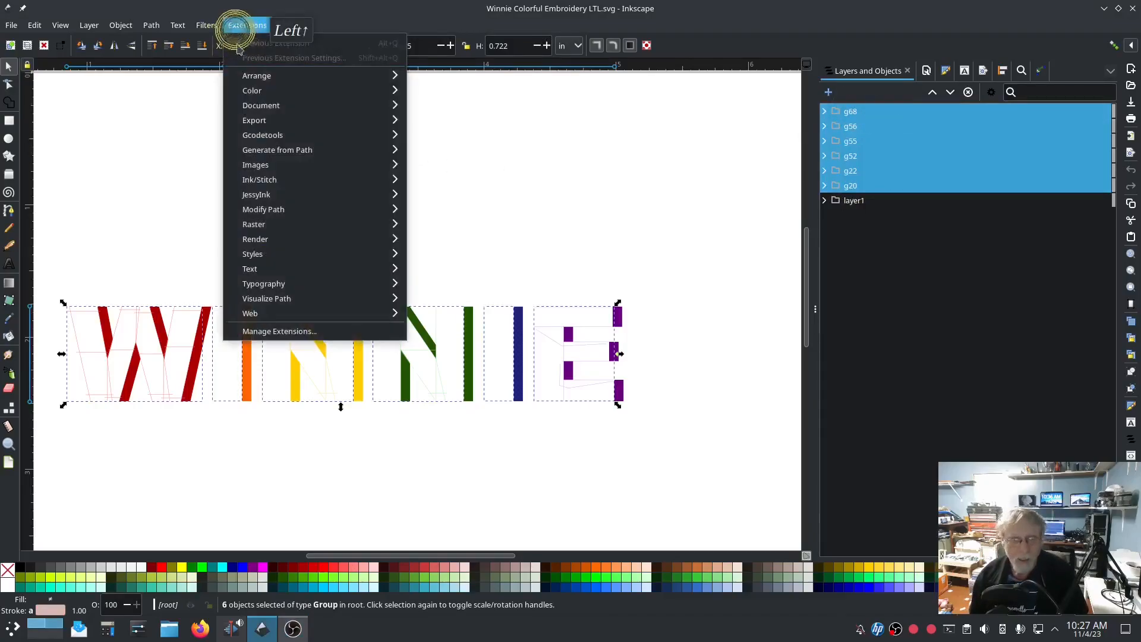
mouse_move(268, 179)
left_click(441, 271)
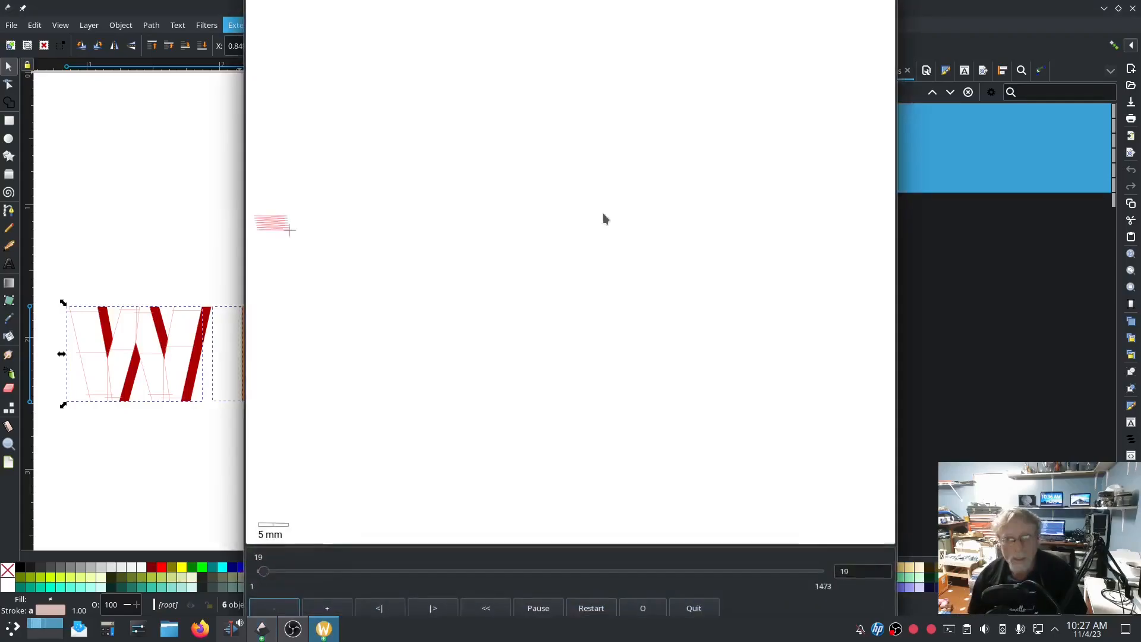
- Set the satin columns' pull compensation to 0.3 mm on each side in the embroidery parameters
left_click(333, 628)
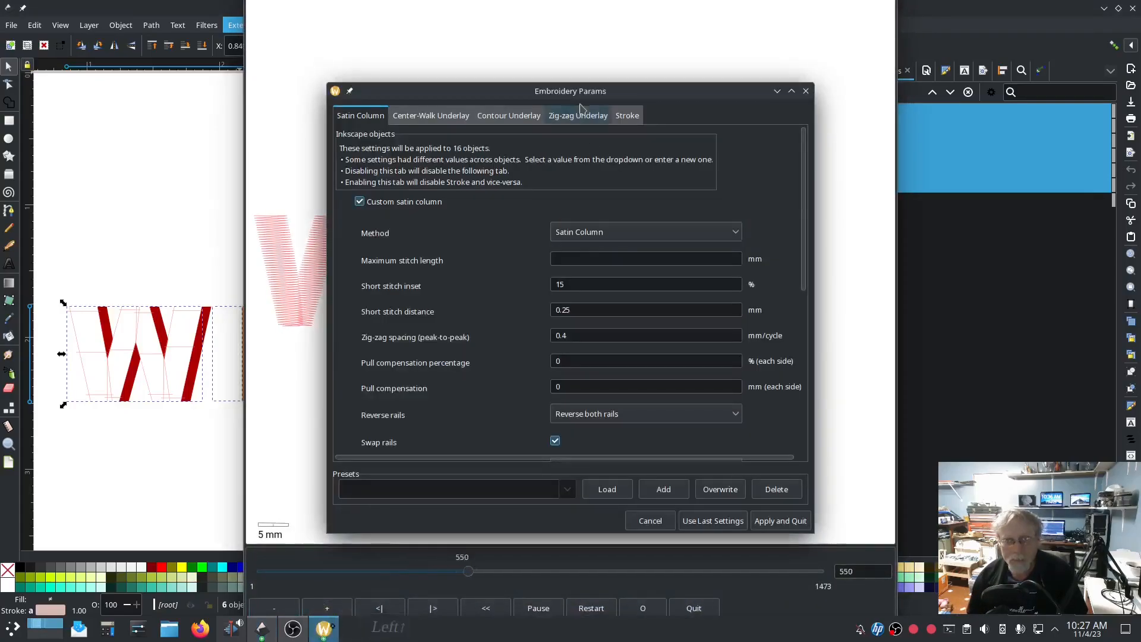
left_click_drag(591, 96, 288, 92)
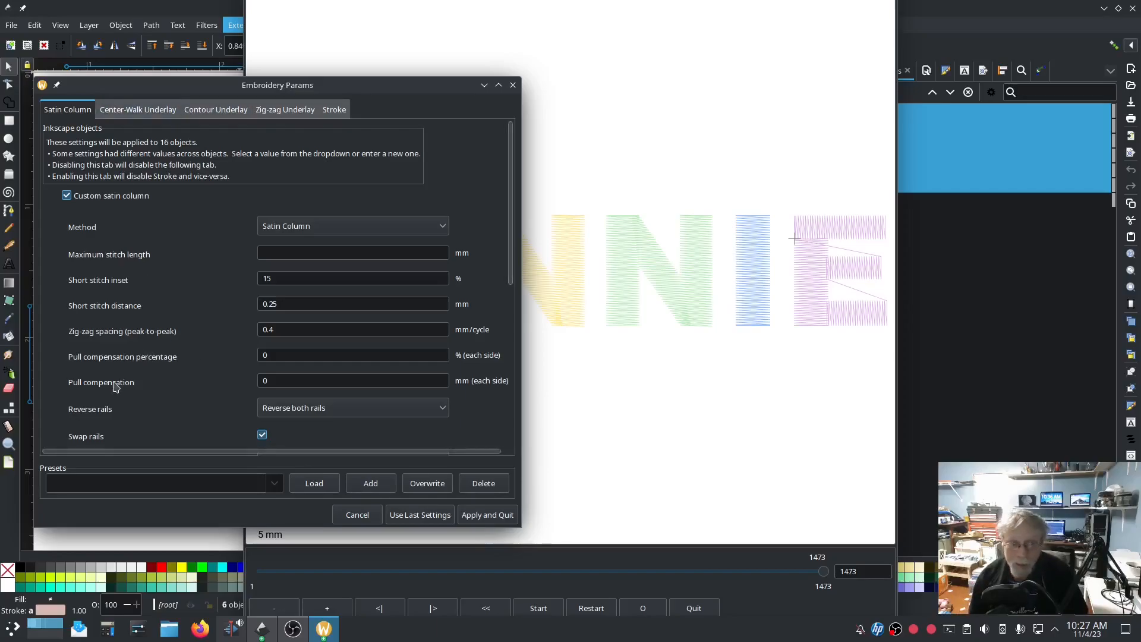
left_click(267, 380)
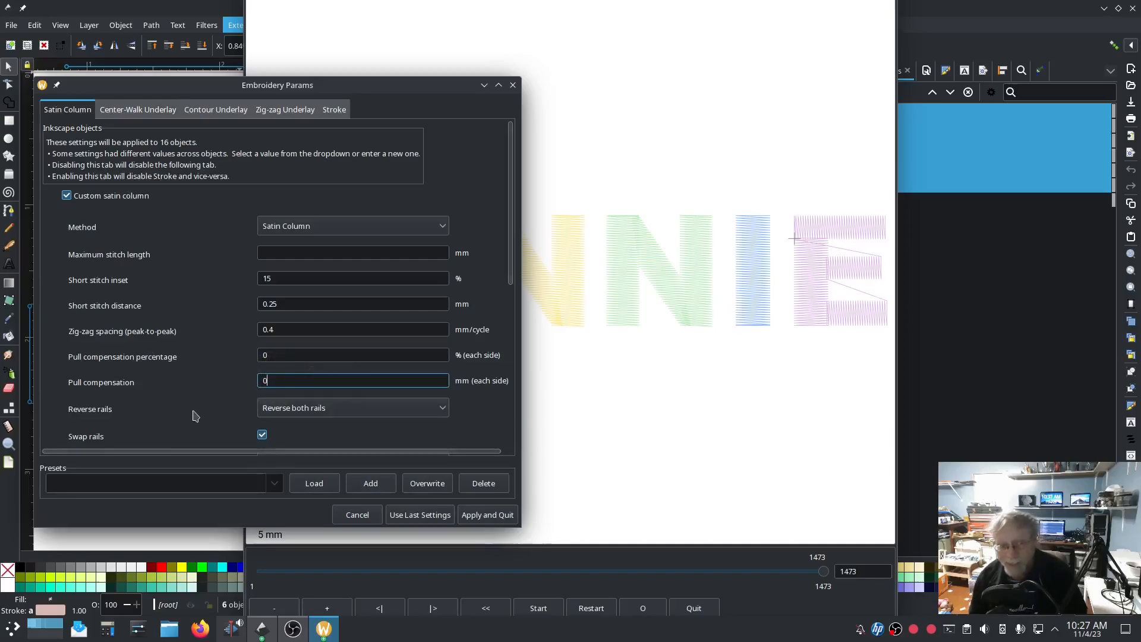
type(".3")
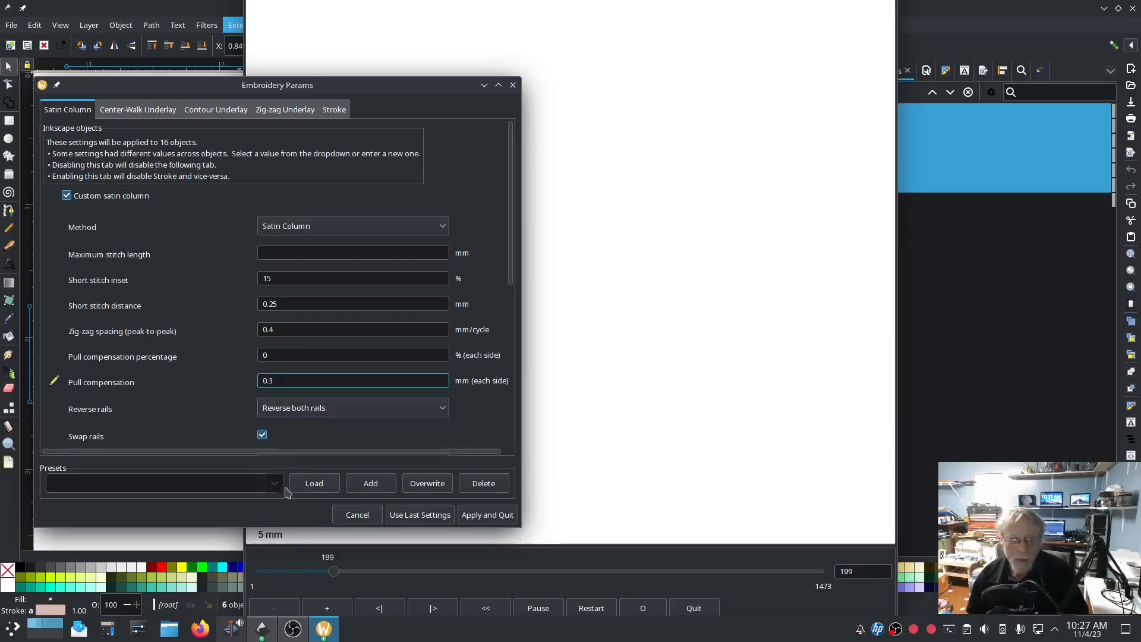